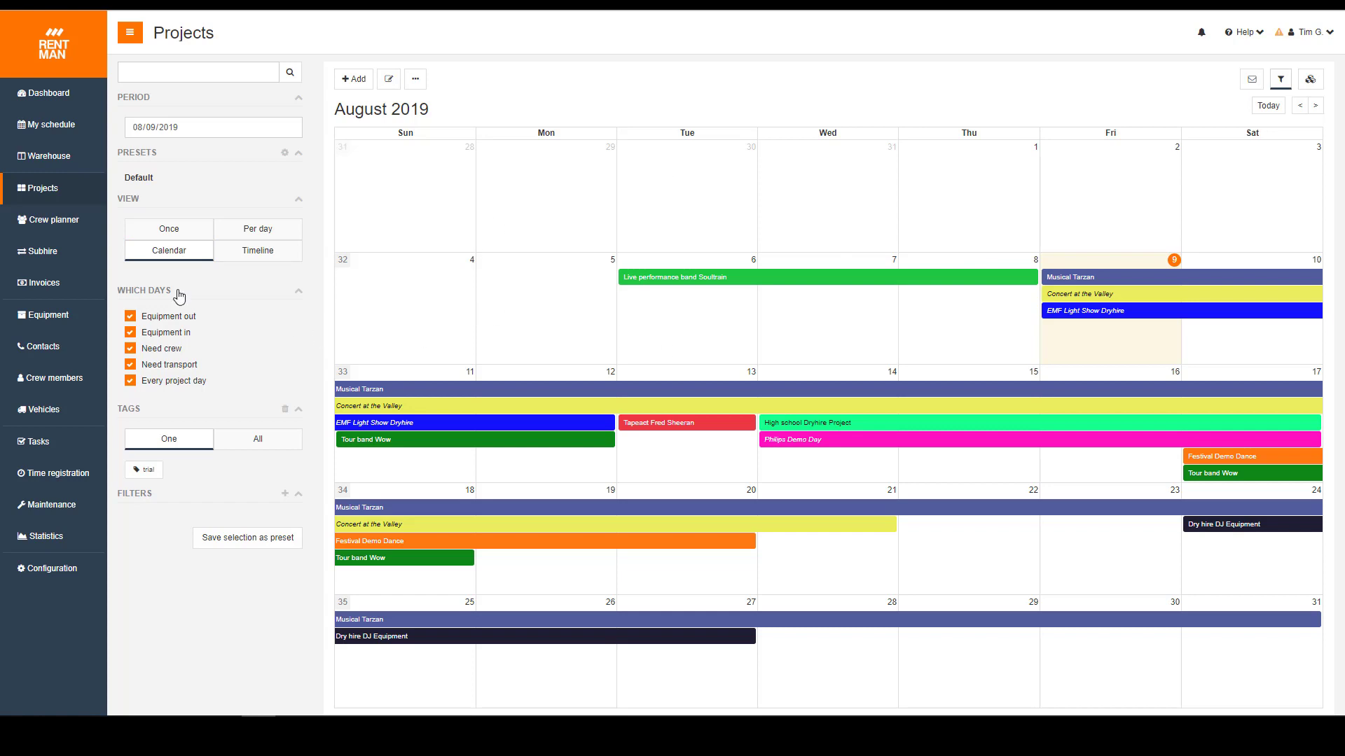
# Step: Display the projects overview in the Once view and in the Timeline view
pyautogui.click(185, 231)
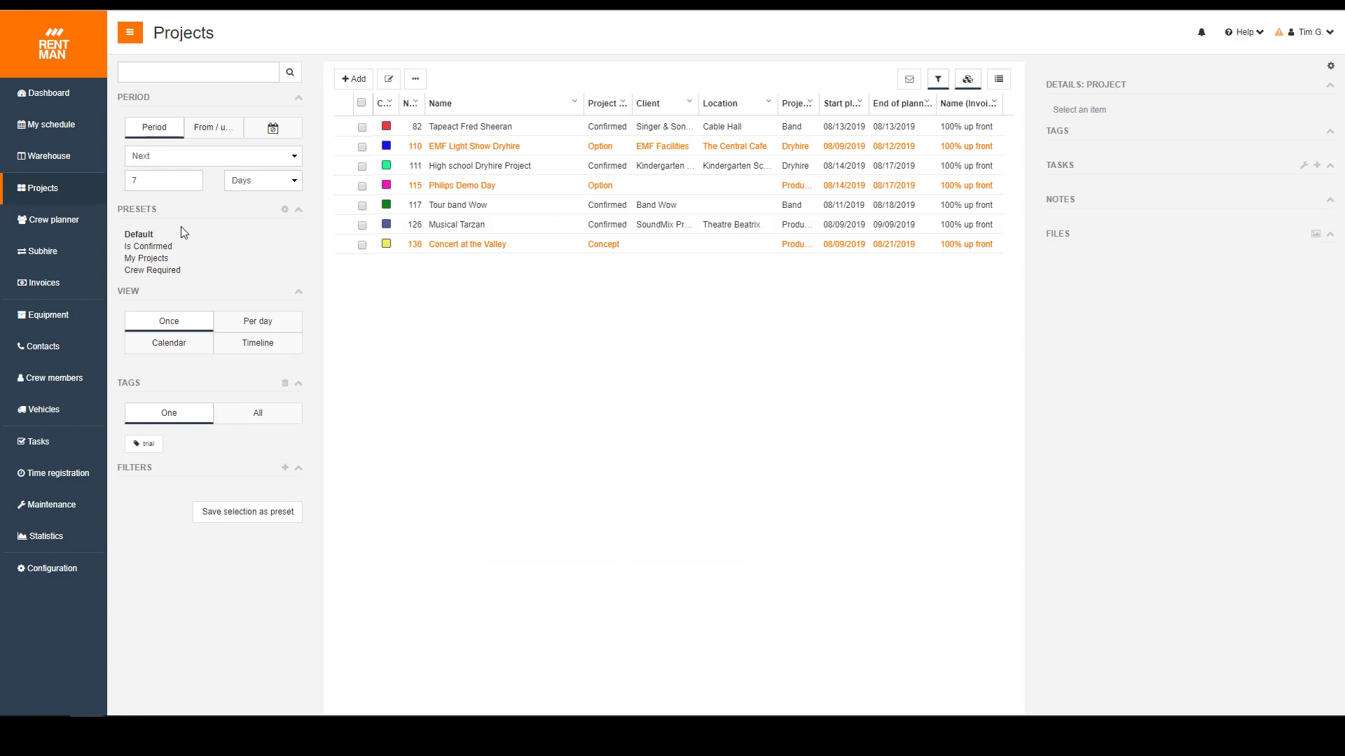
pyautogui.click(276, 344)
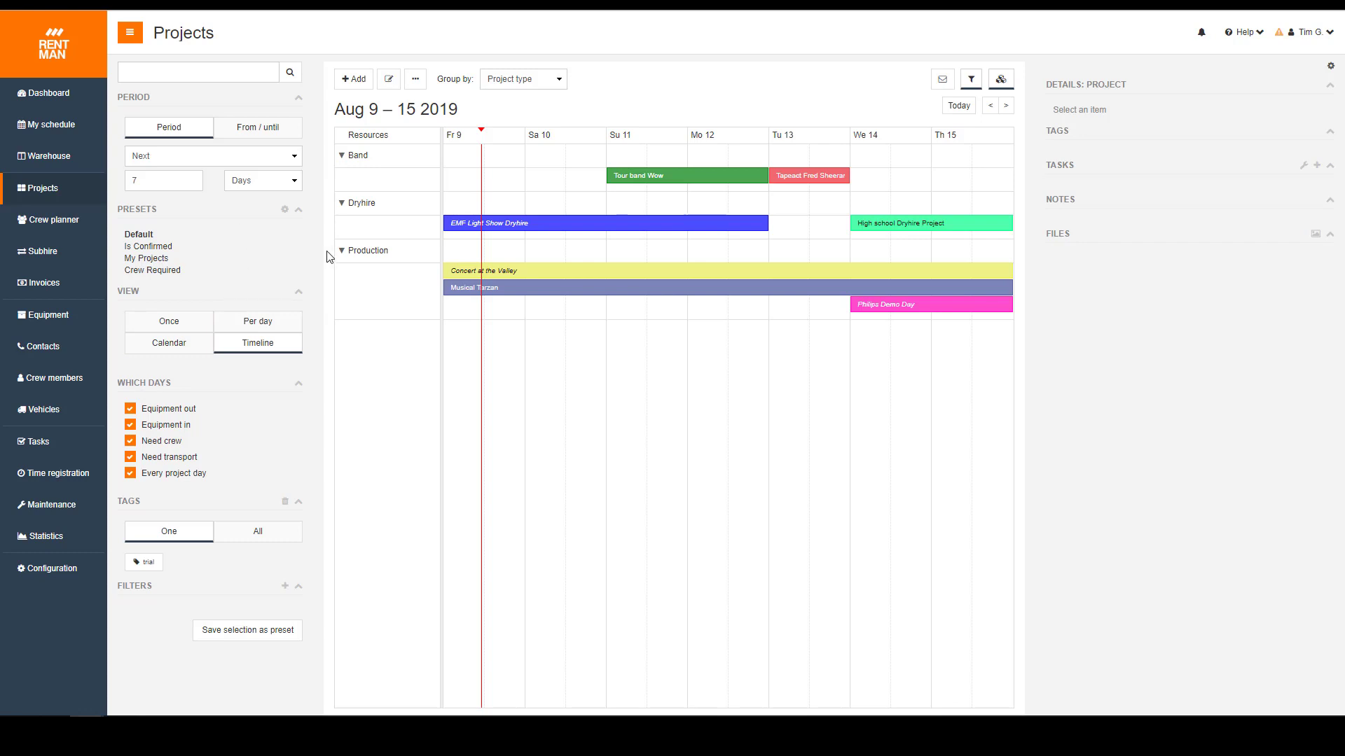
# Step: Add a predefined "Is confirmed" filter to the projects timeline
pyautogui.click(285, 588)
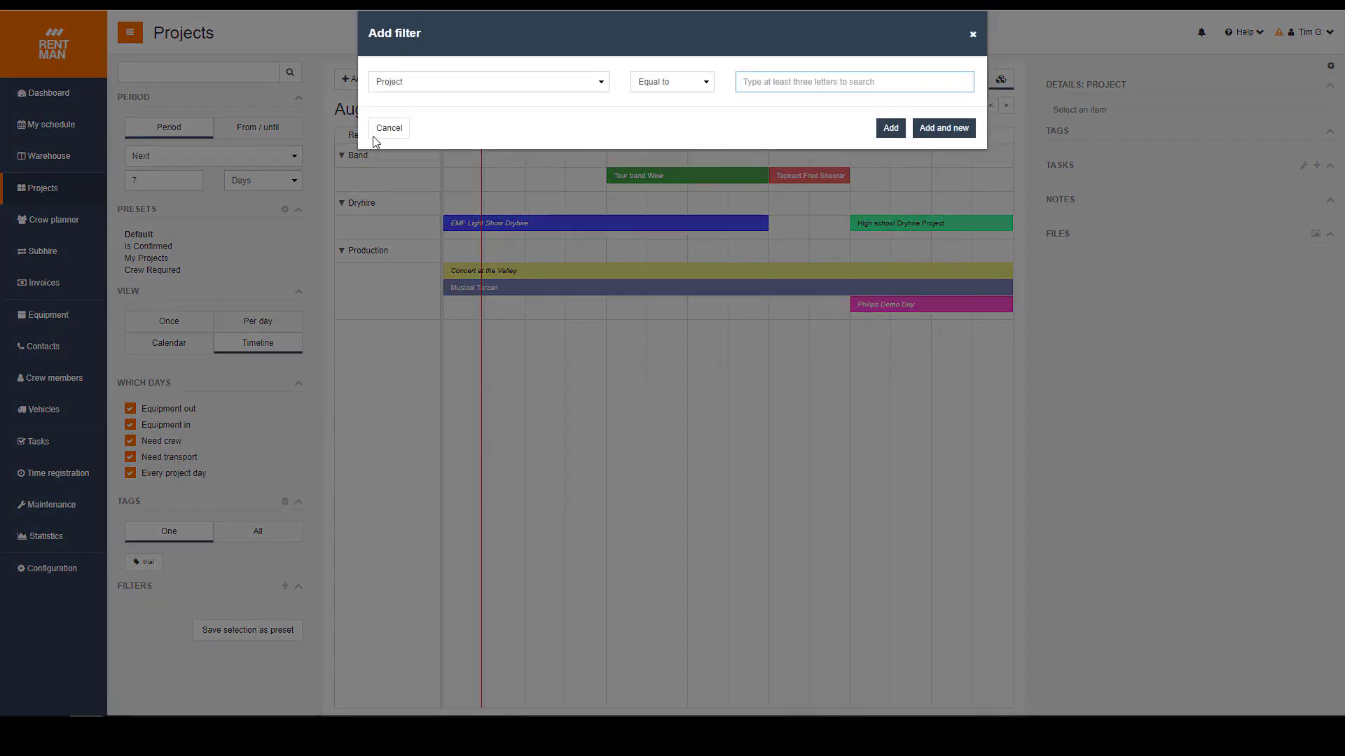
pyautogui.click(540, 83)
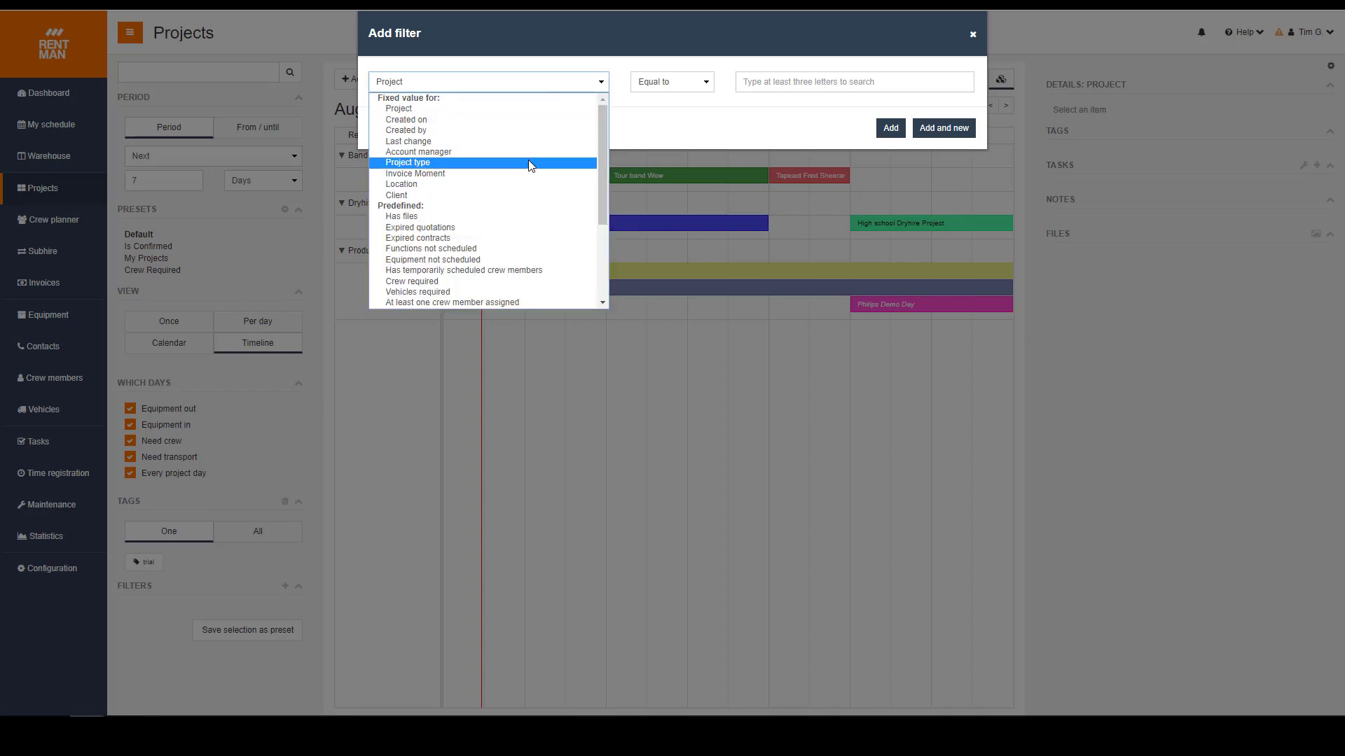
pyautogui.scroll(-3, 529, 169)
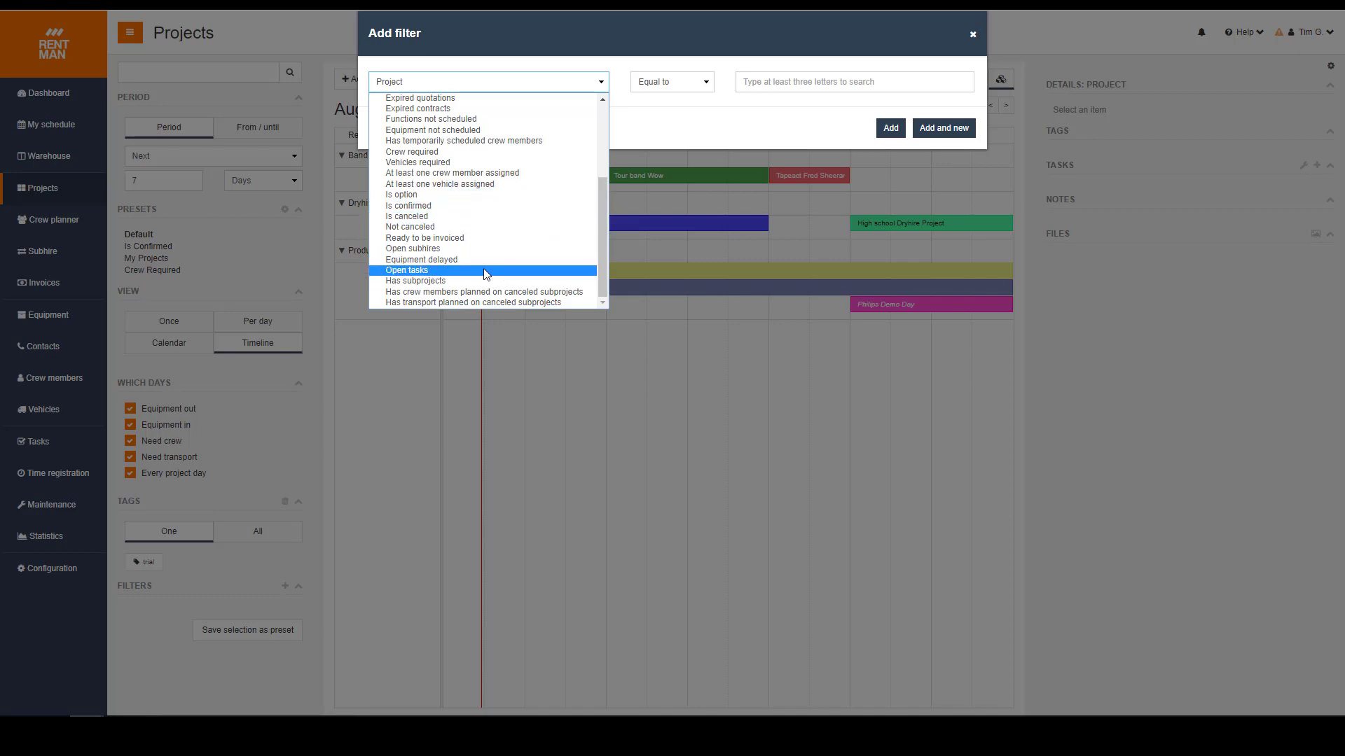
pyautogui.scroll(4, 484, 269)
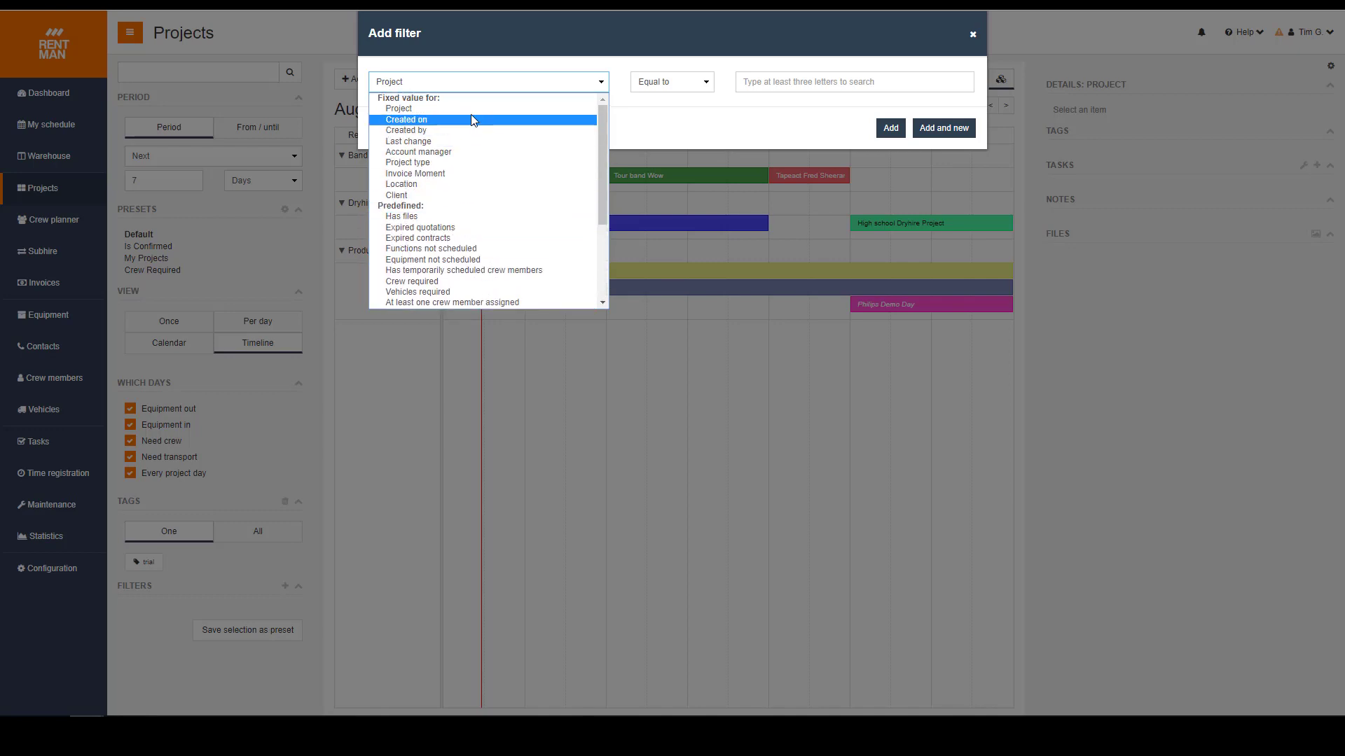
pyautogui.scroll(-4, 466, 200)
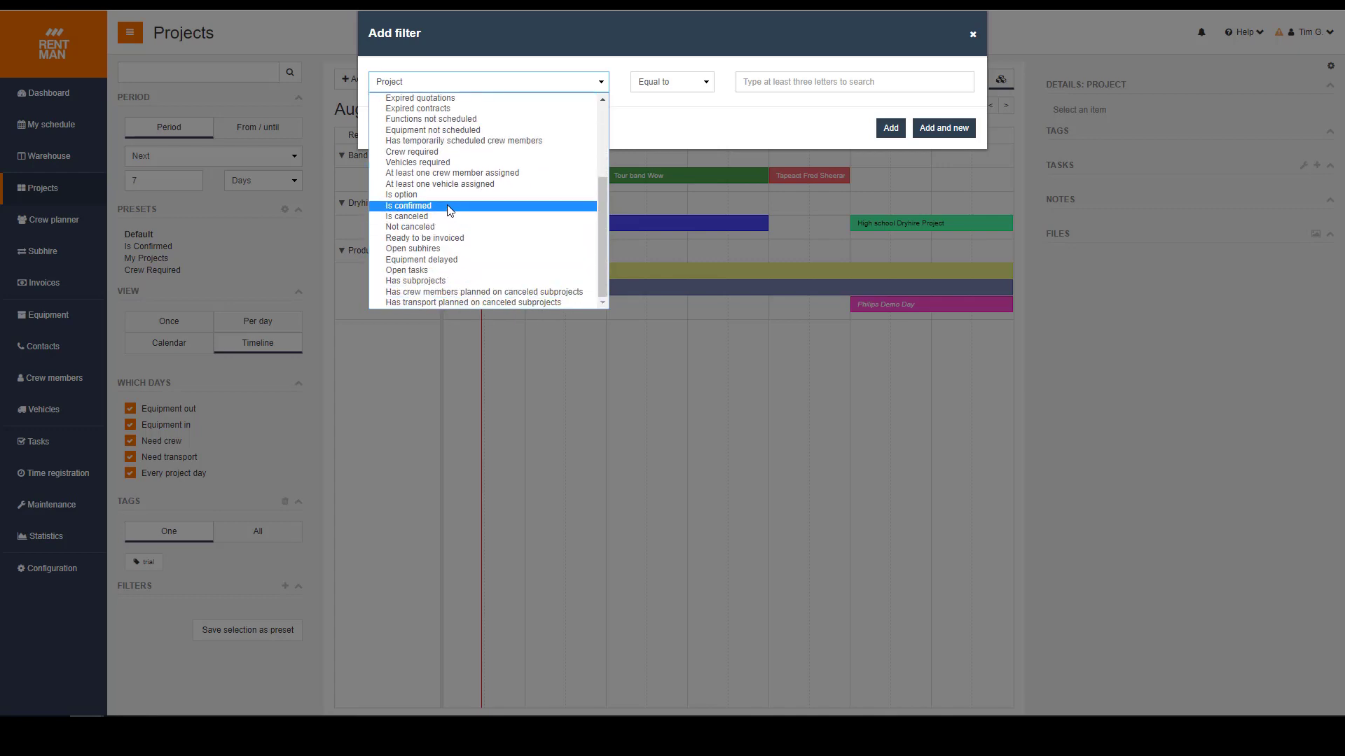
pyautogui.click(430, 207)
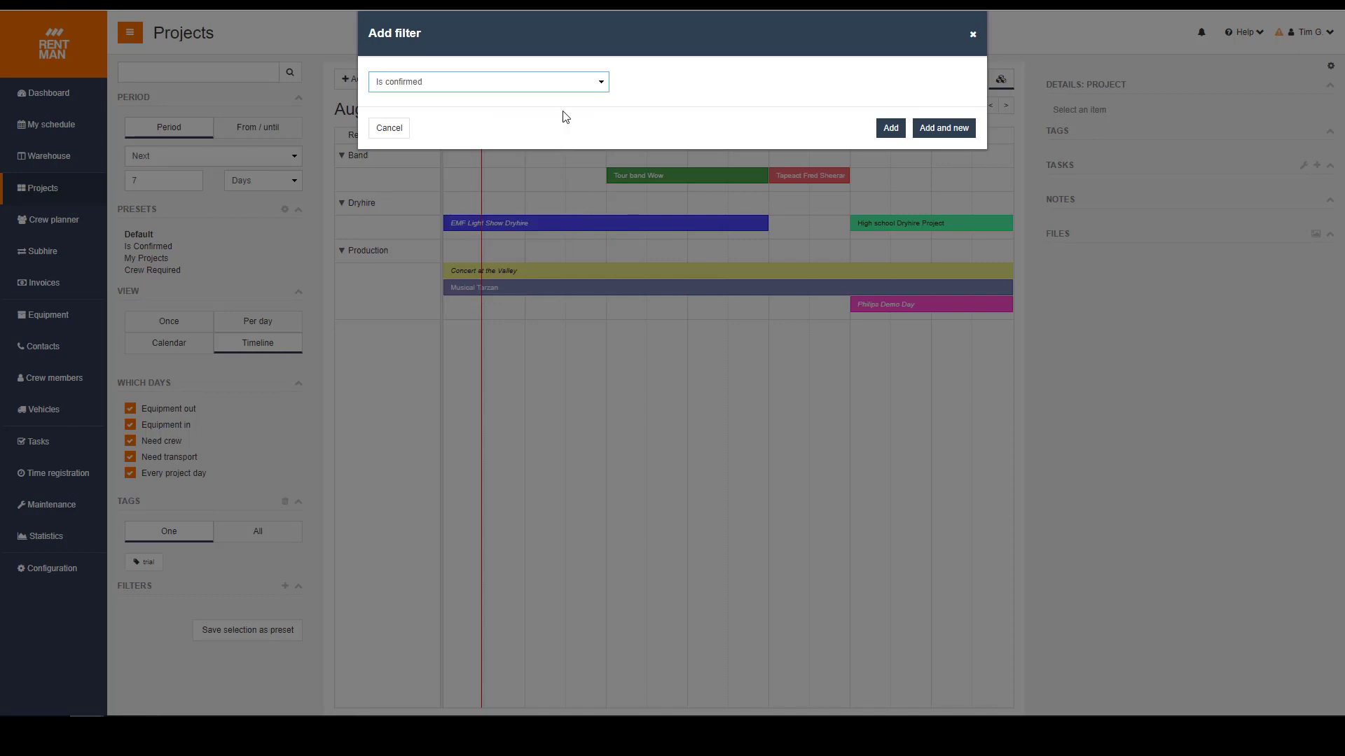
pyautogui.click(891, 129)
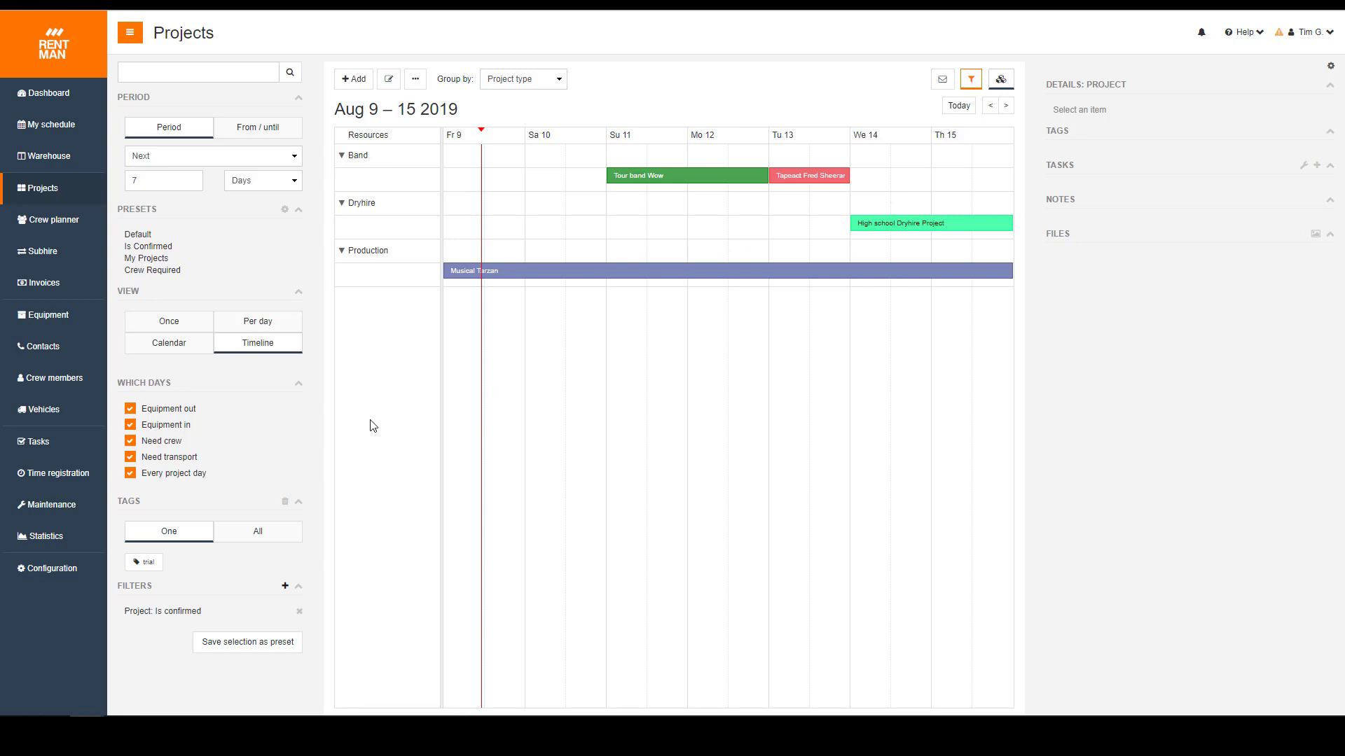
# Step: Switch the projects to the Calendar view and open the duplicate dialog for High school Dryhire Project, closing it without making a copy
pyautogui.click(190, 346)
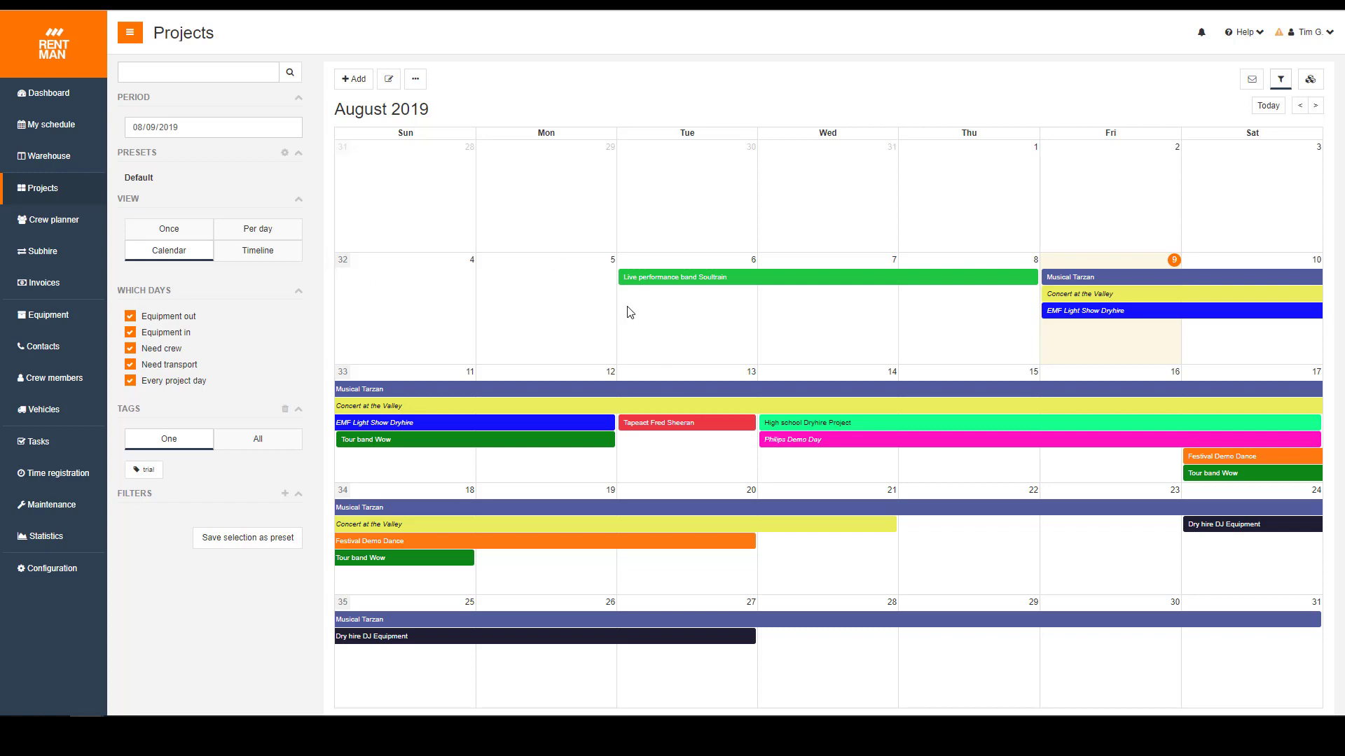
pyautogui.click(797, 426)
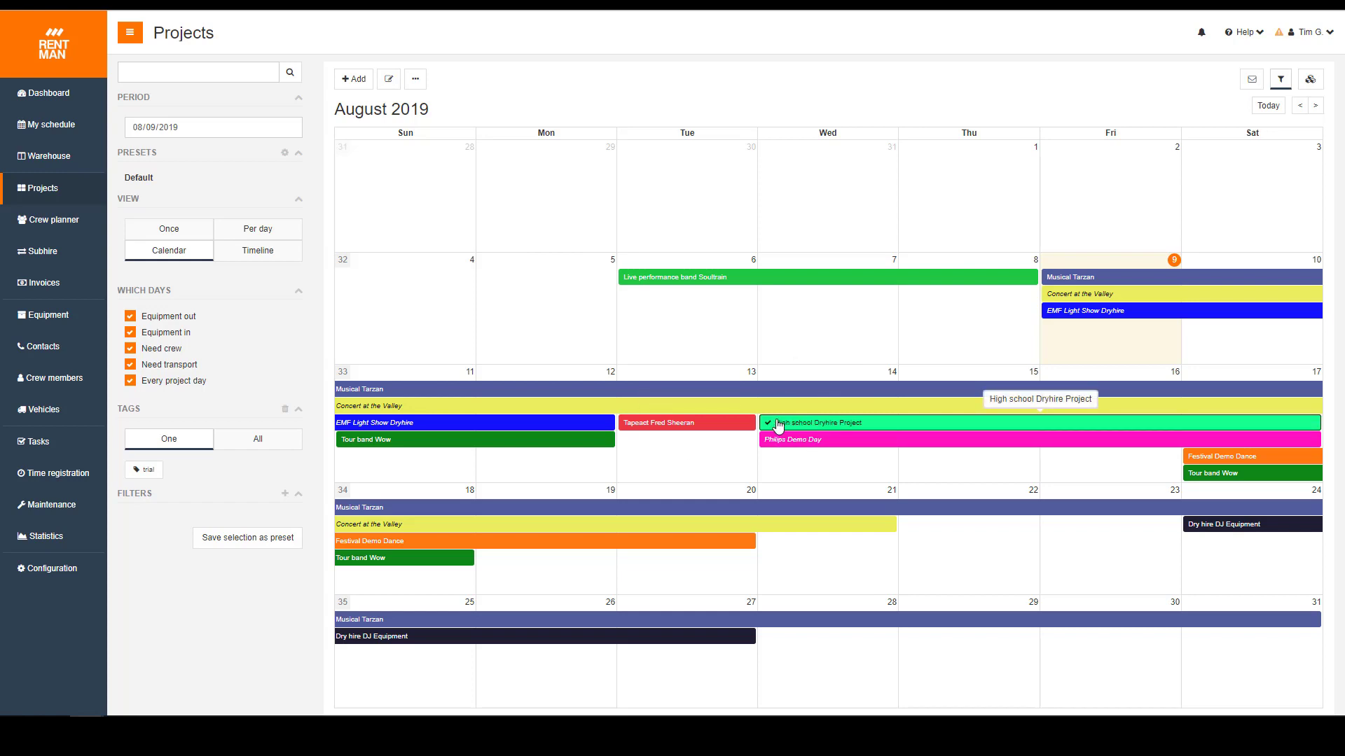
pyautogui.click(416, 83)
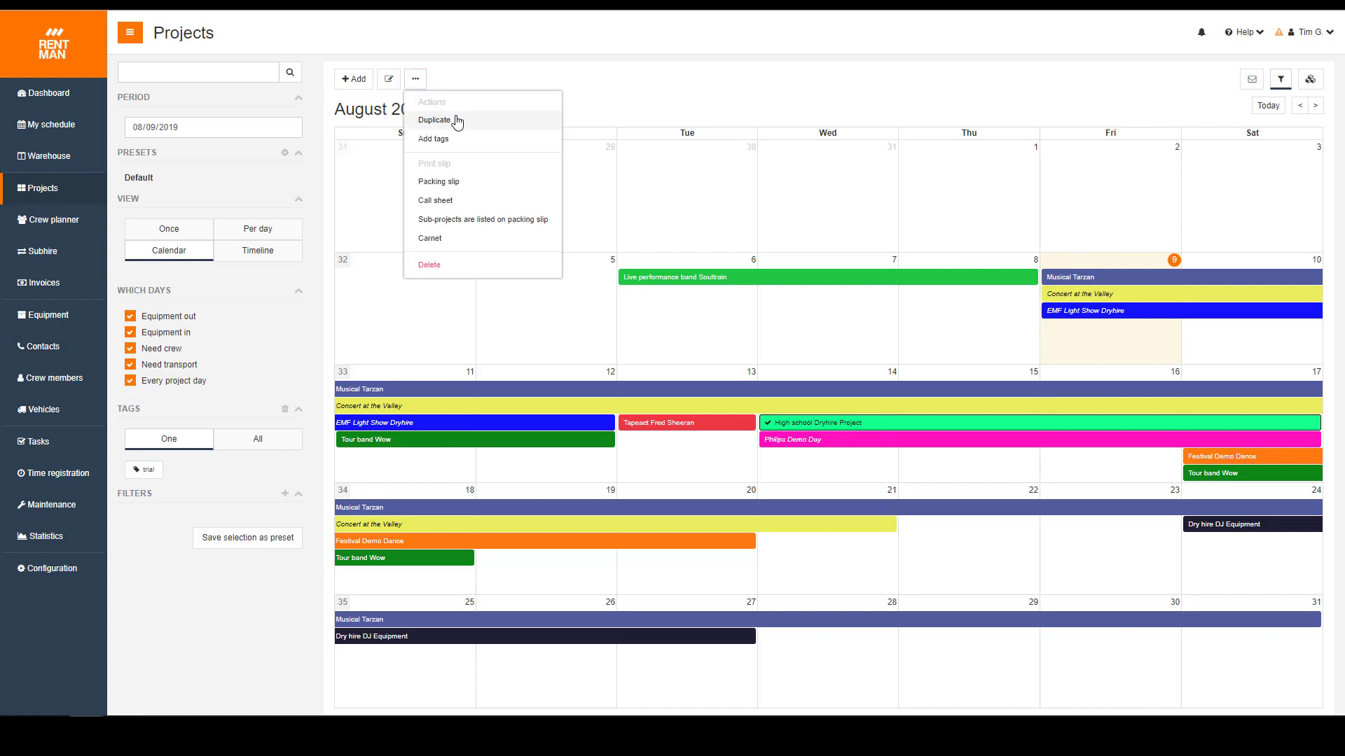
pyautogui.click(435, 121)
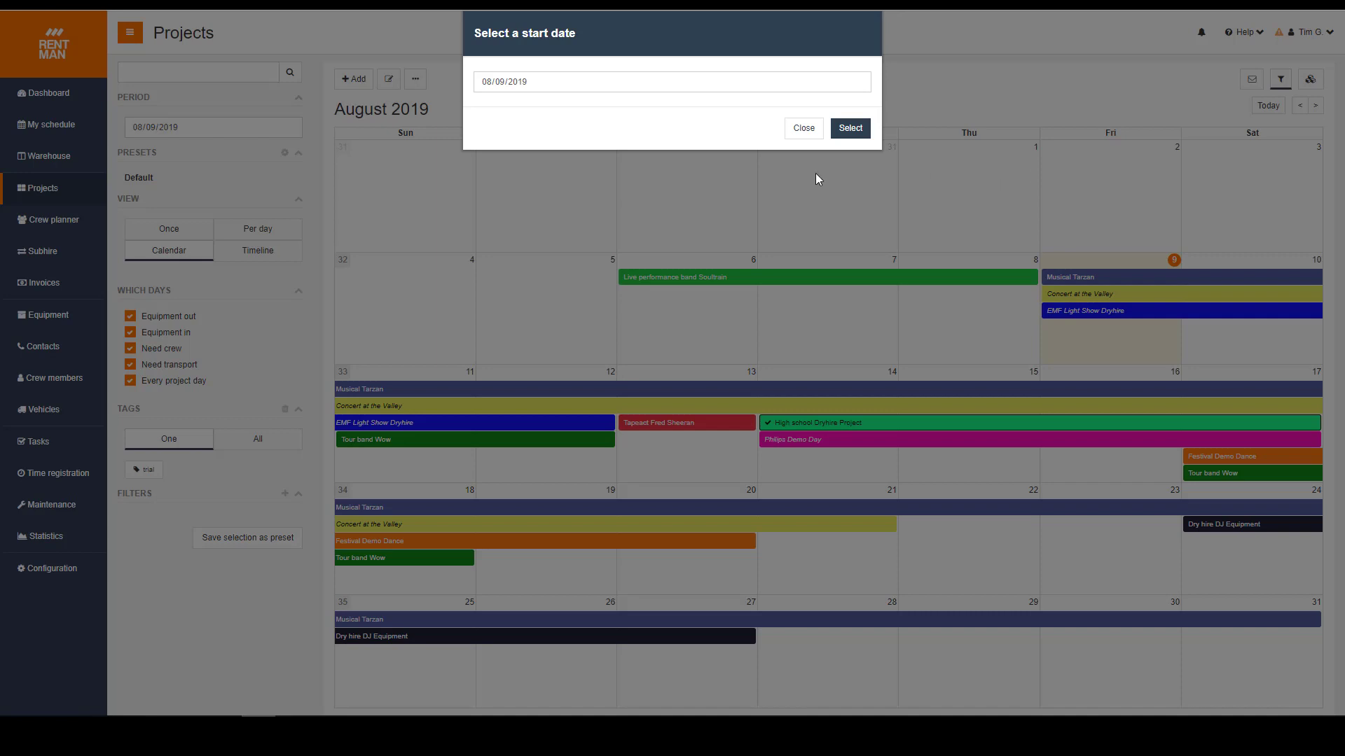
pyautogui.click(804, 128)
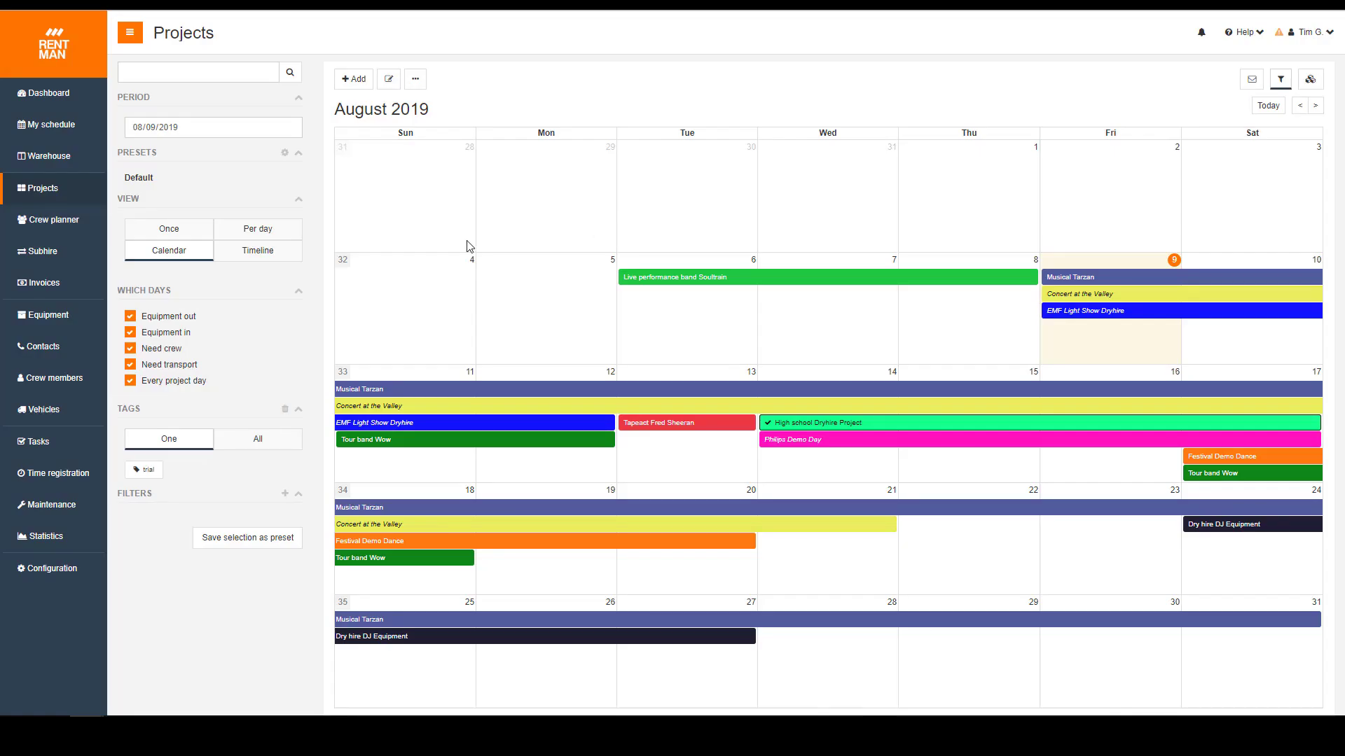
# Step: Create a blank project without a template, name it "September Event 2019" and keep its status at Concept
pyautogui.click(368, 79)
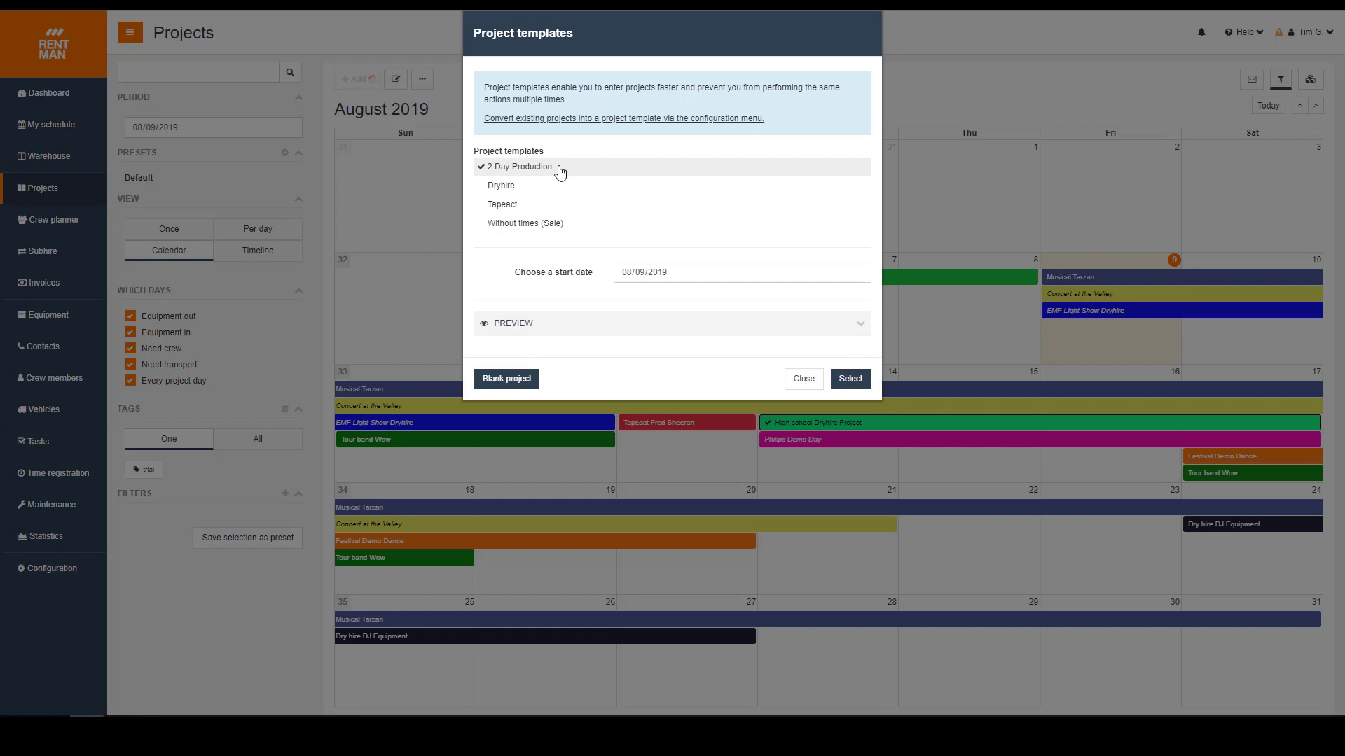
pyautogui.click(536, 384)
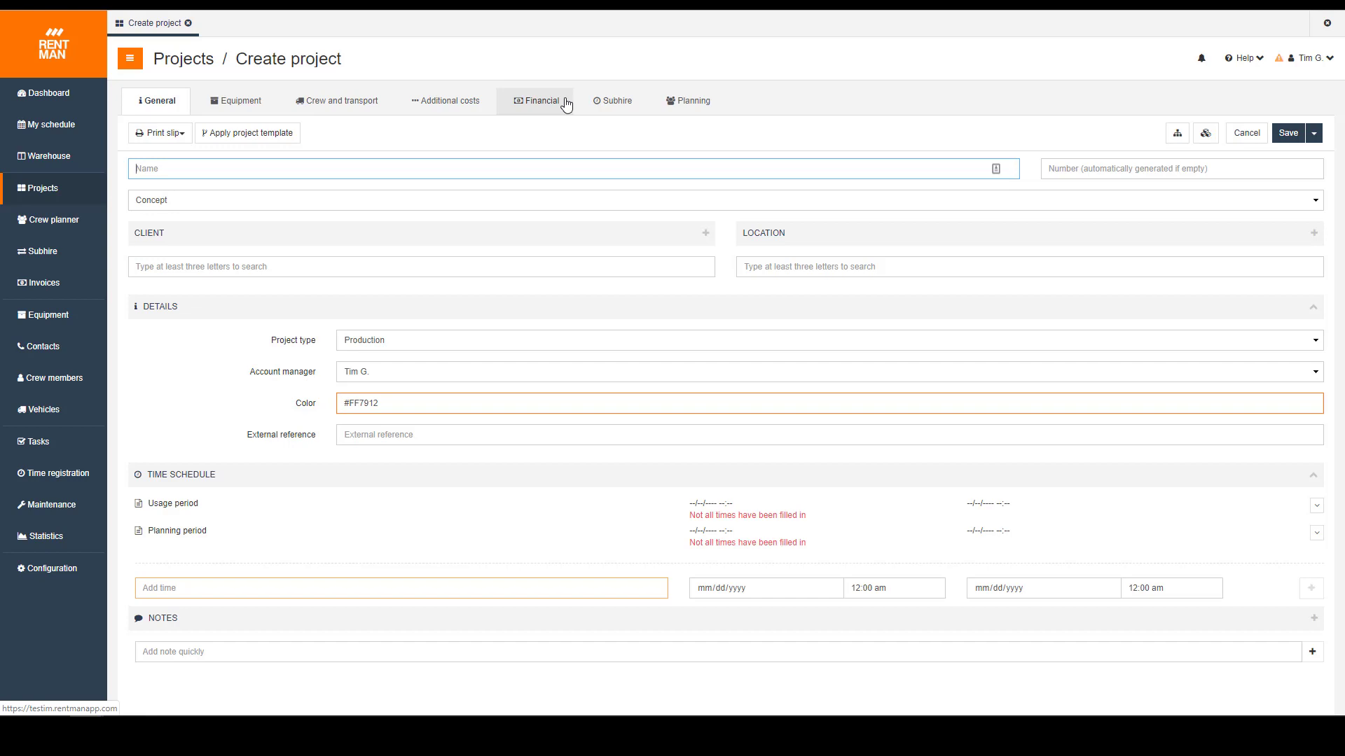
pyautogui.click(259, 729)
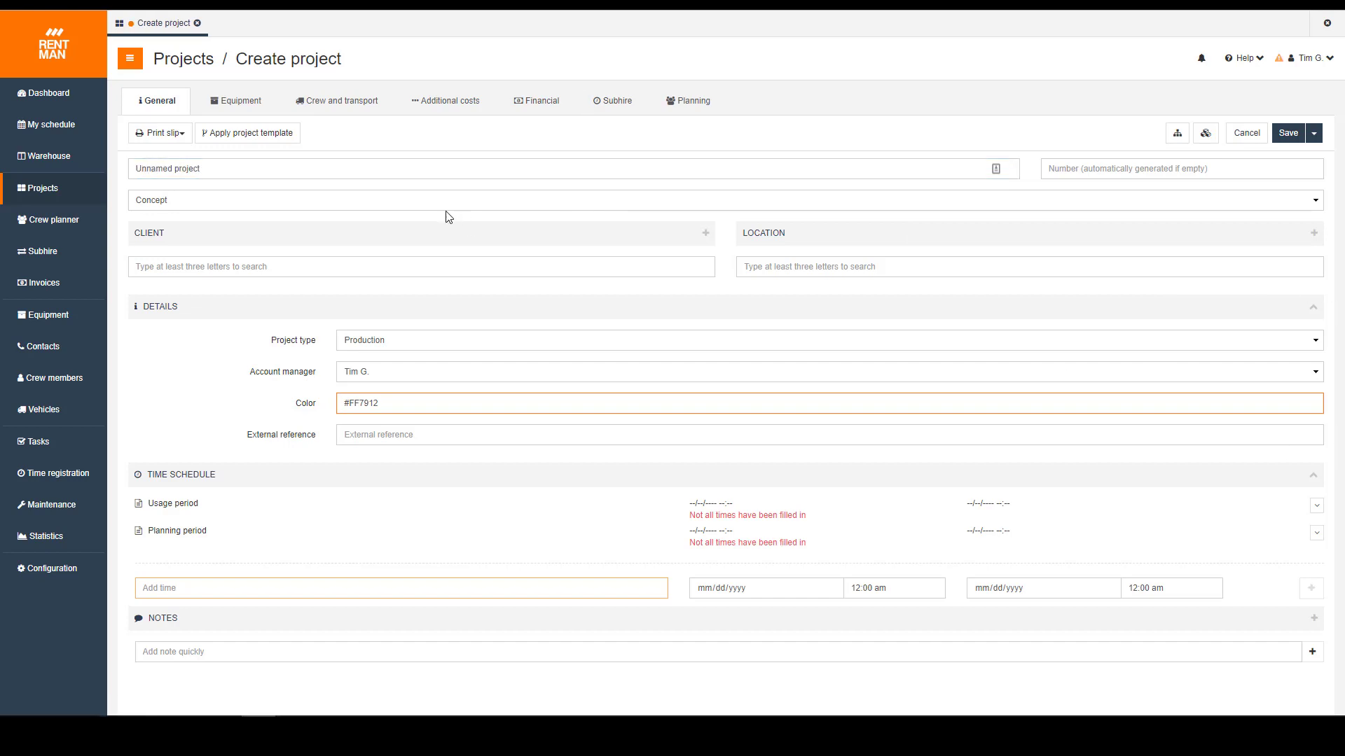
pyautogui.click(248, 171)
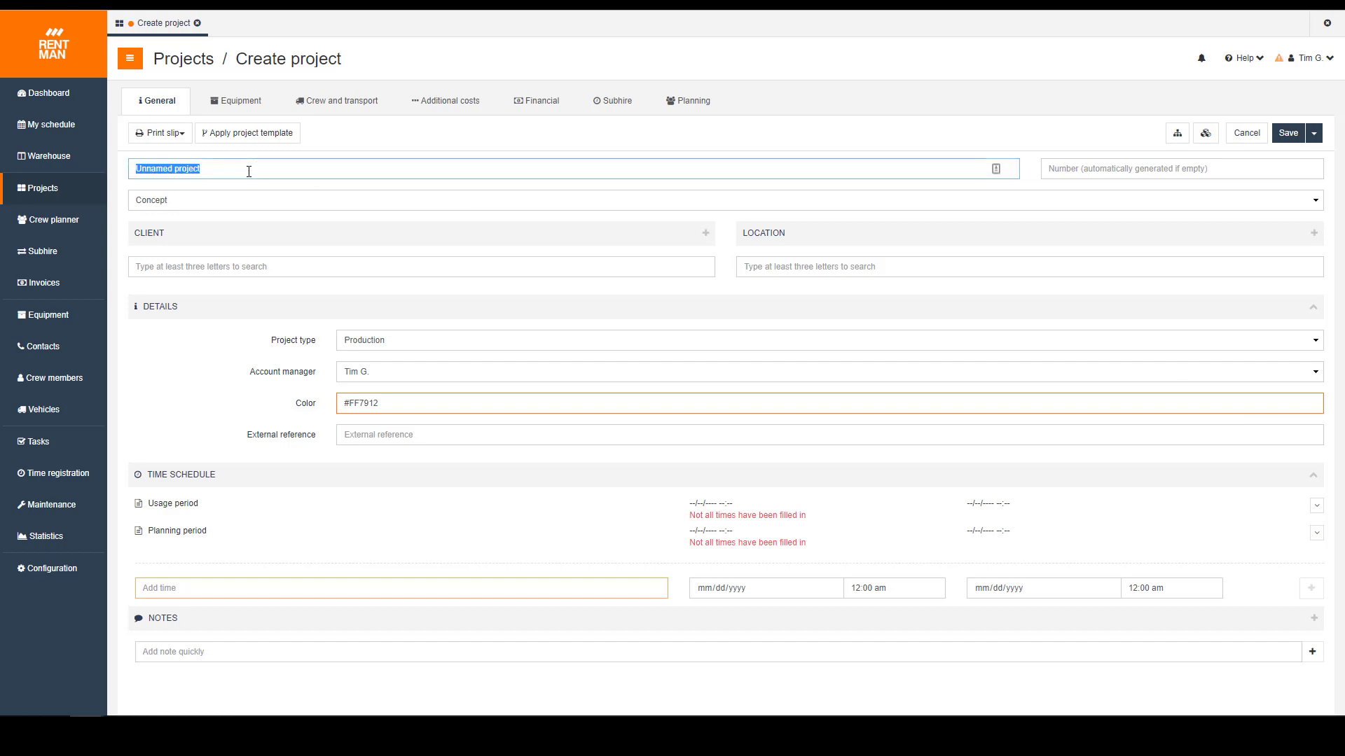
pyautogui.write('September Event 2019')
pyautogui.click(247, 203)
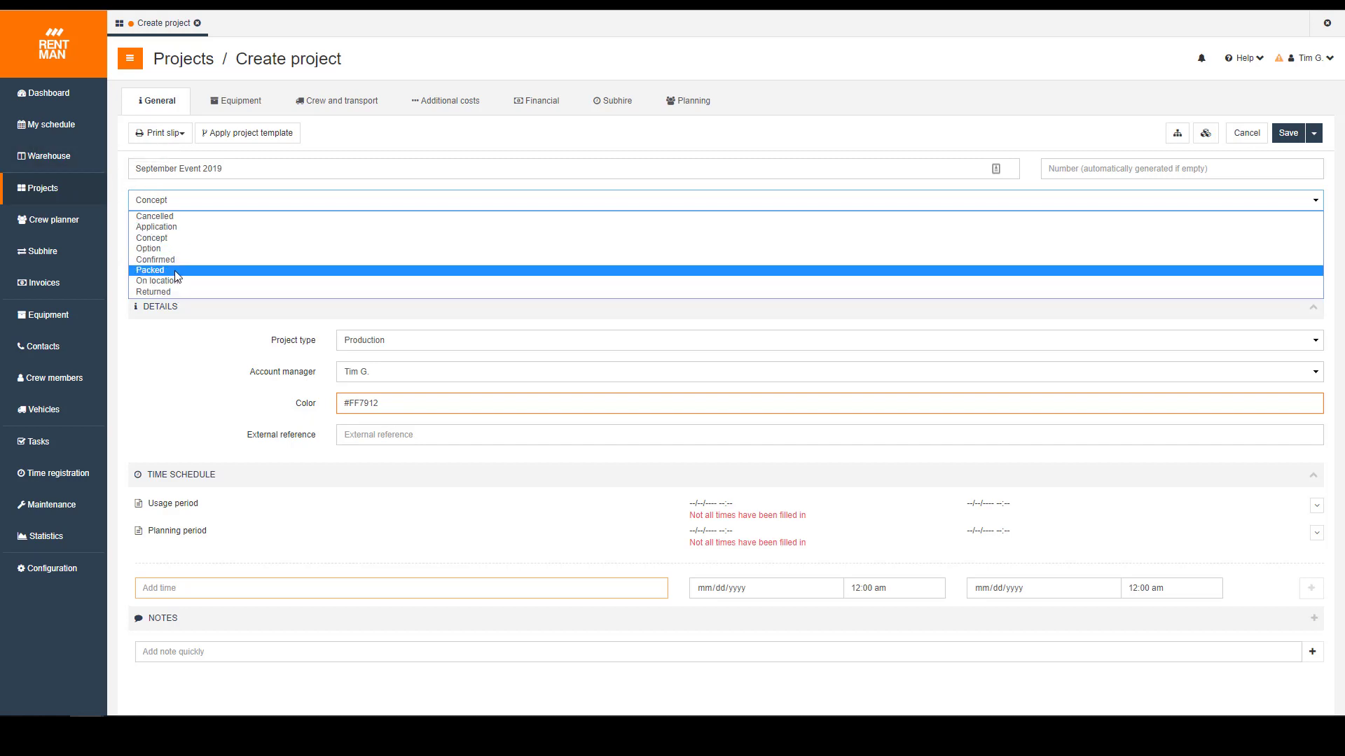
pyautogui.click(175, 344)
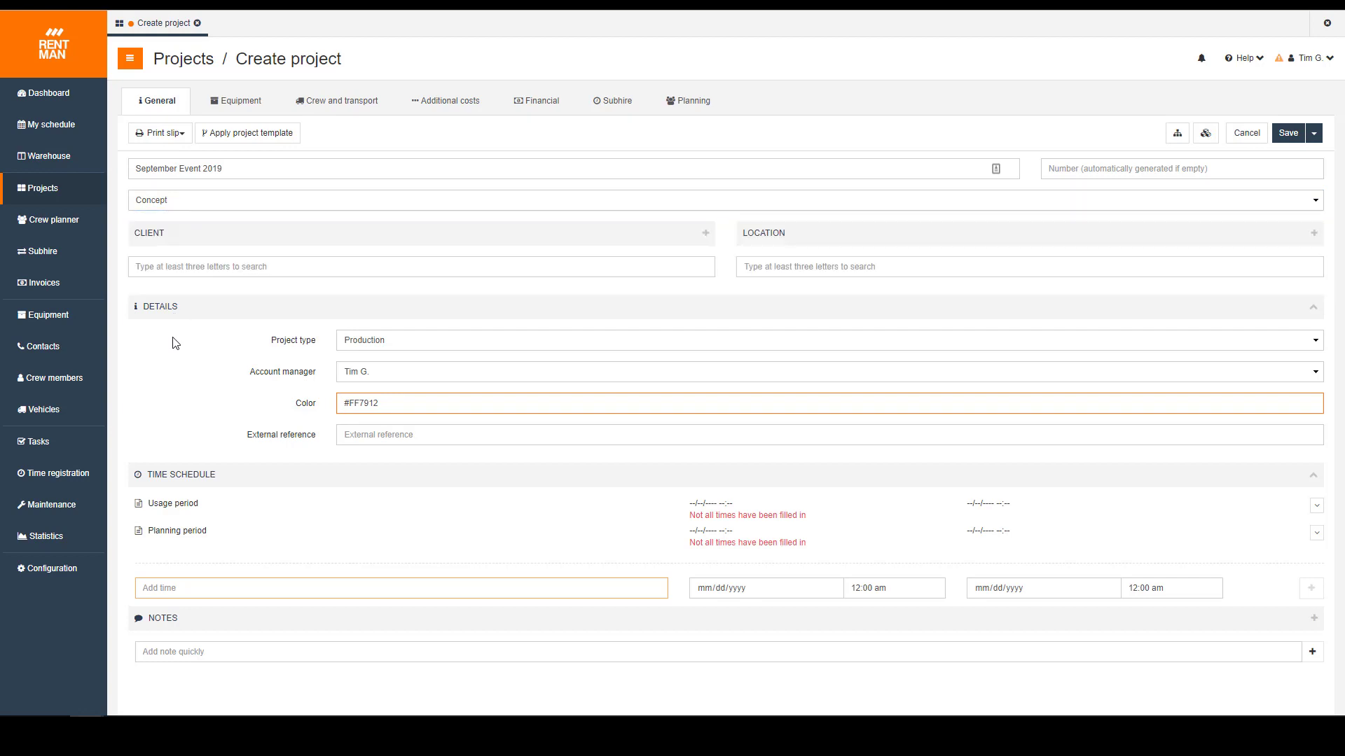
# Step: Assign Rentman B.V. as the project's client and Wow Music as its location
pyautogui.click(191, 259)
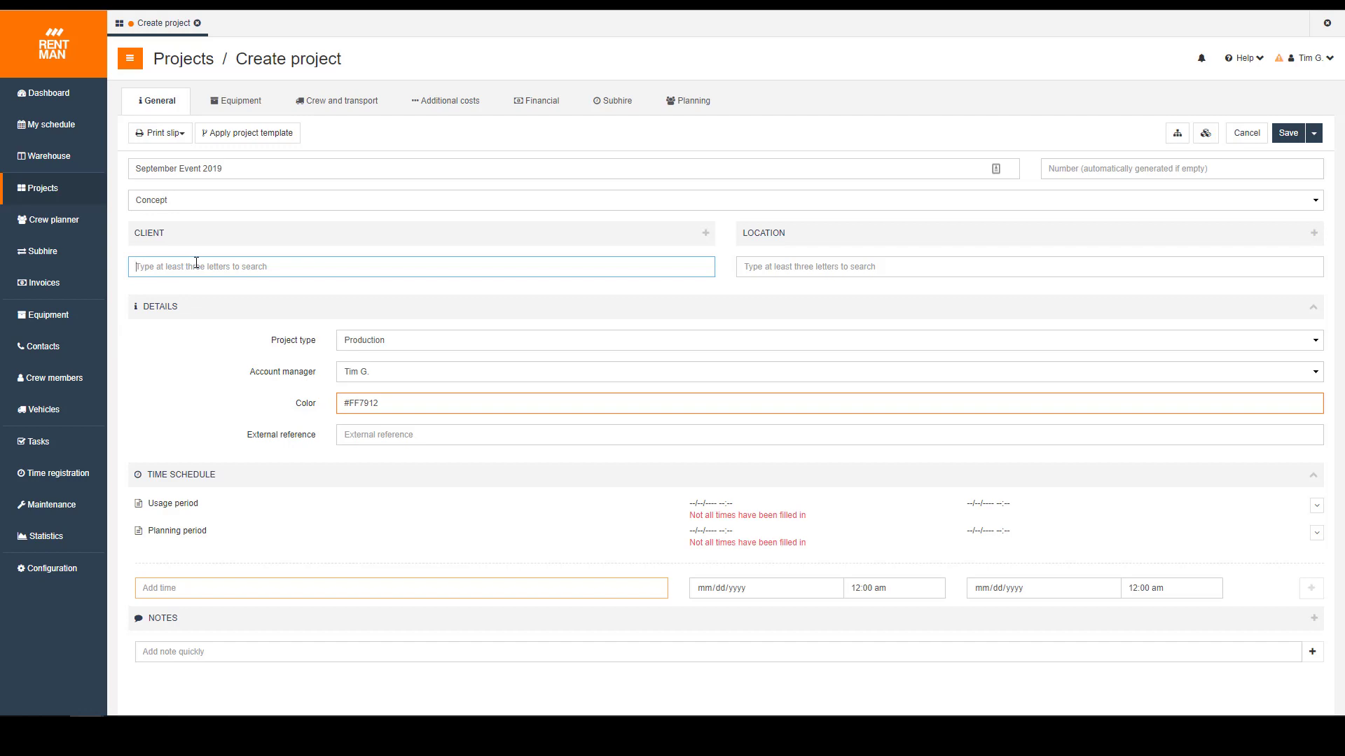
pyautogui.write('ren')
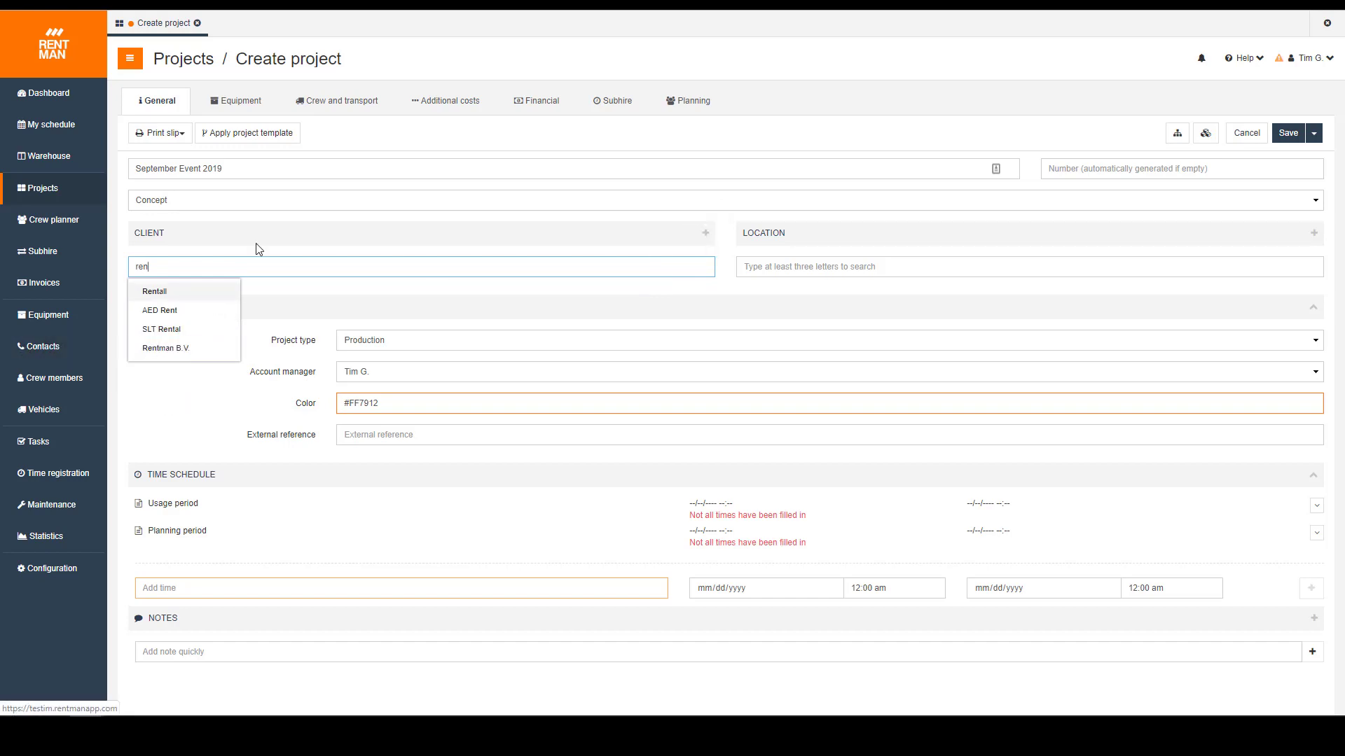
pyautogui.click(194, 353)
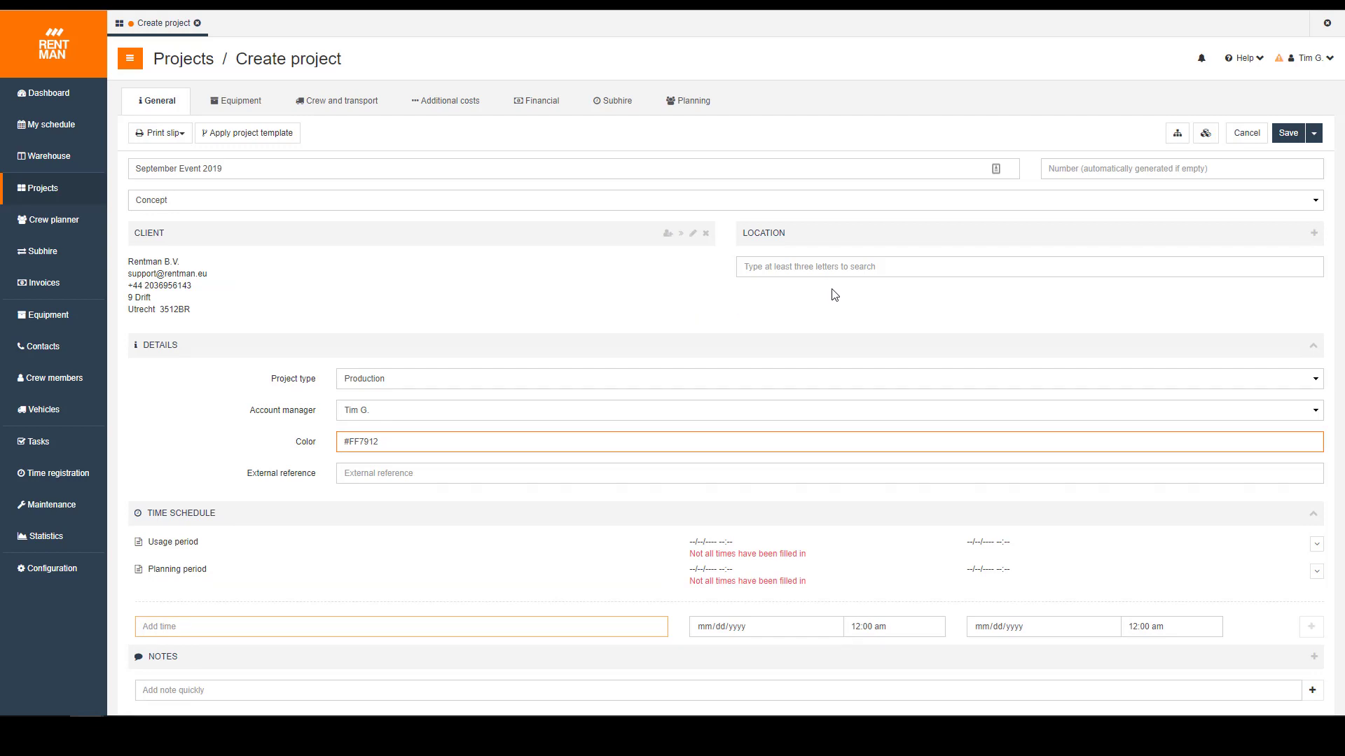
pyautogui.click(836, 267)
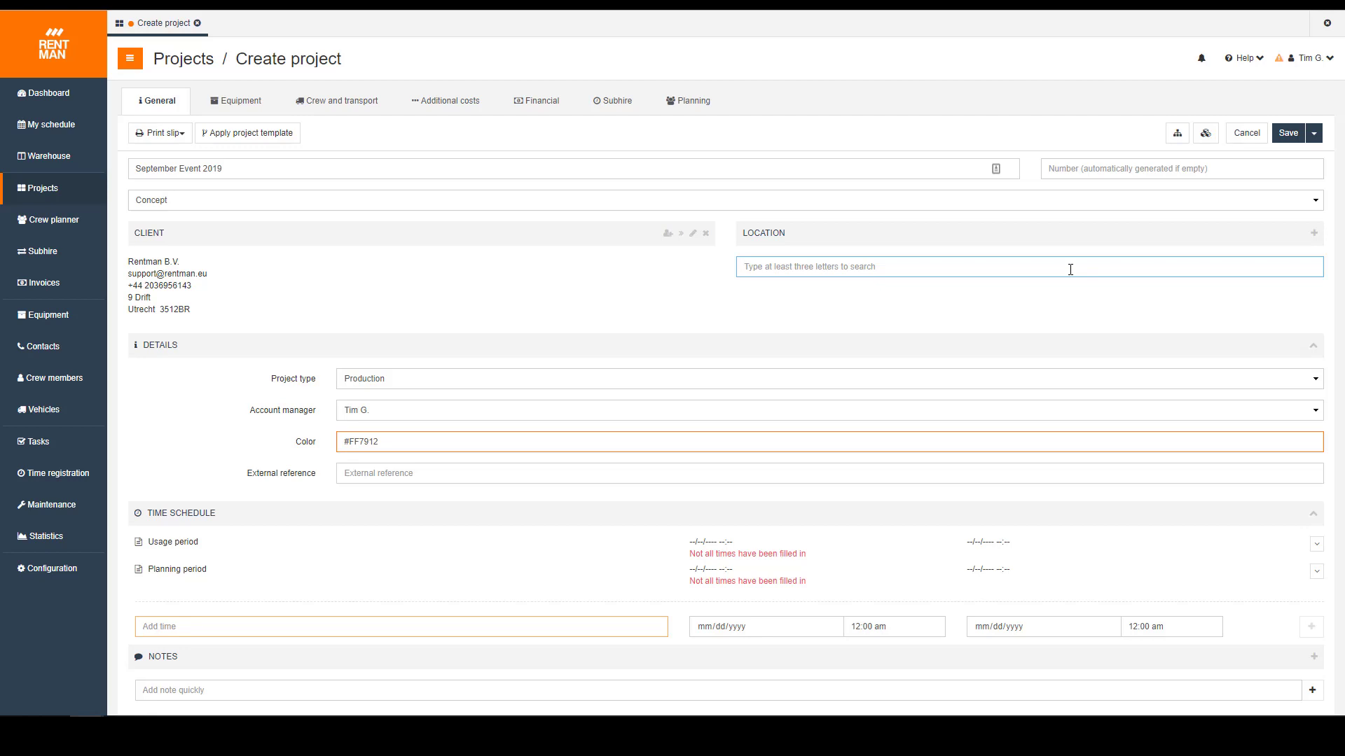
pyautogui.write('wow')
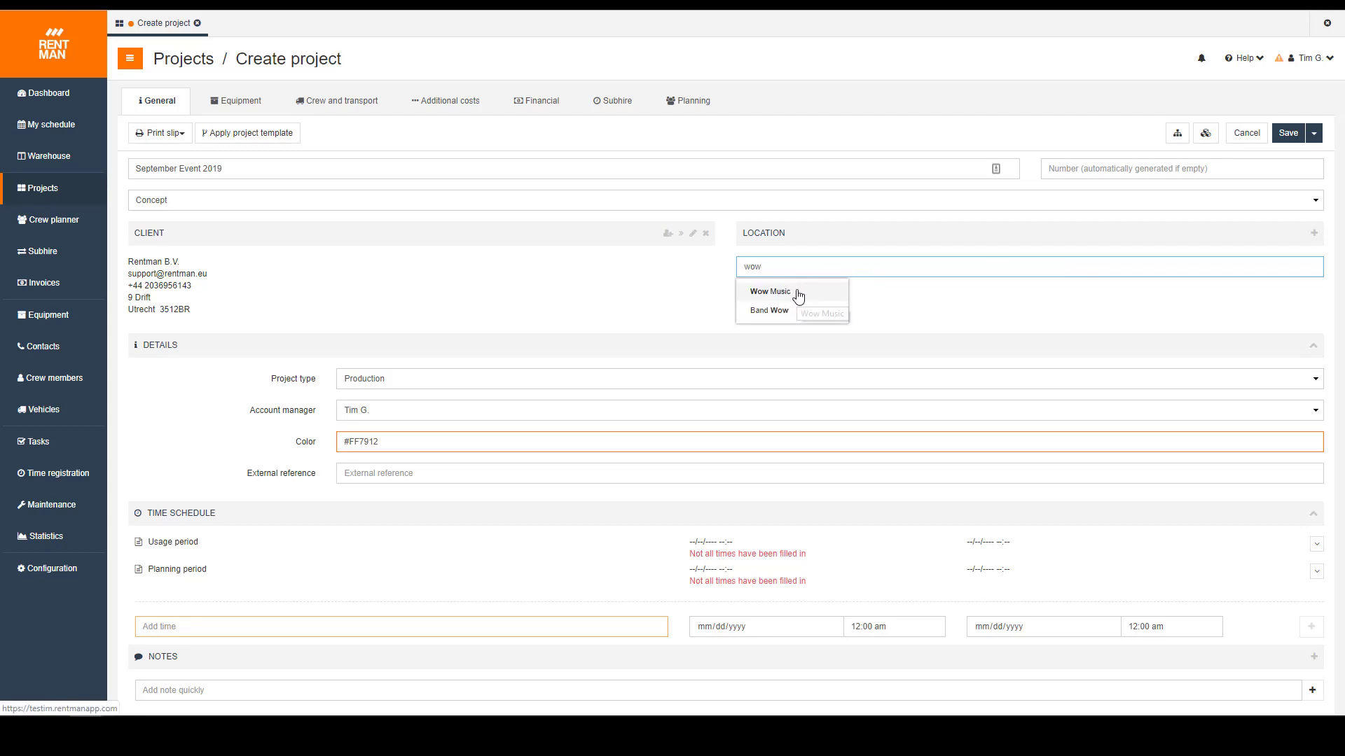
pyautogui.click(798, 293)
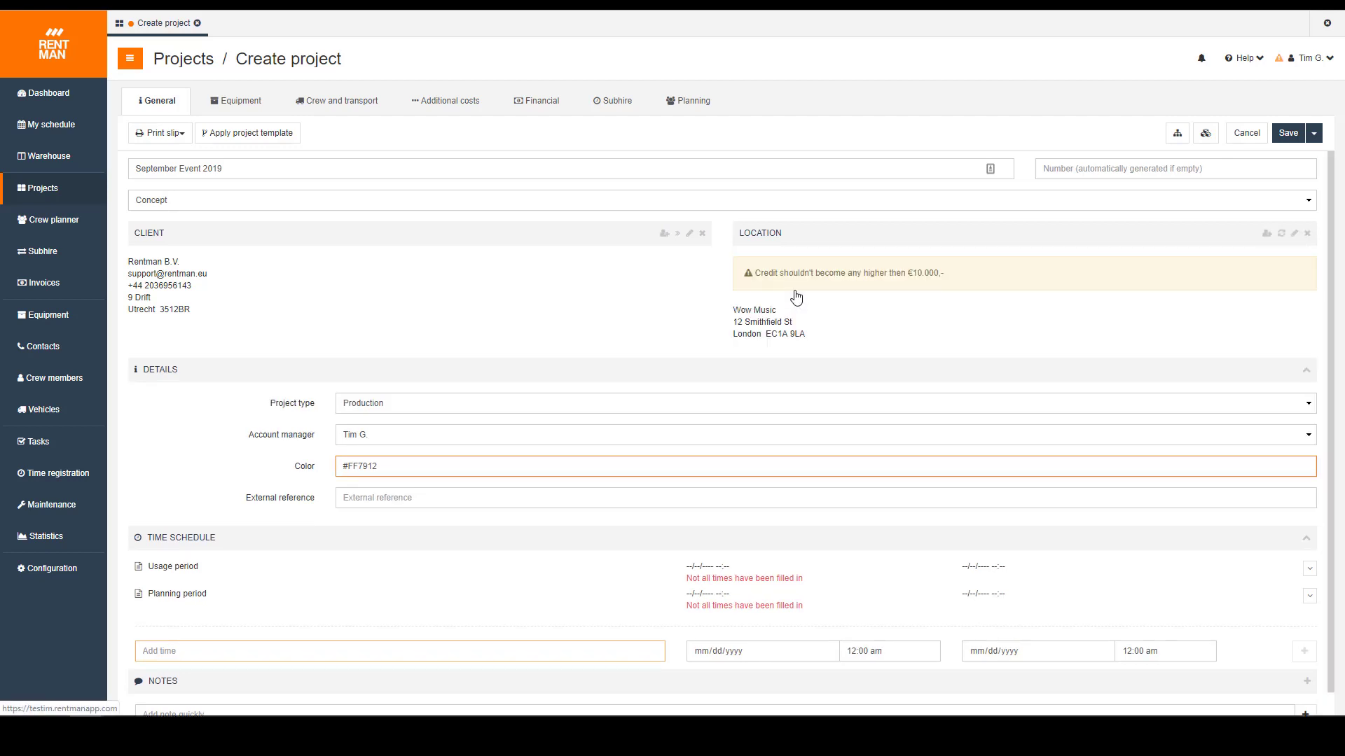
# Step: Try the Band and Sale project types in the project details, and set the type back to Production
pyautogui.scroll(-1, 291, 301)
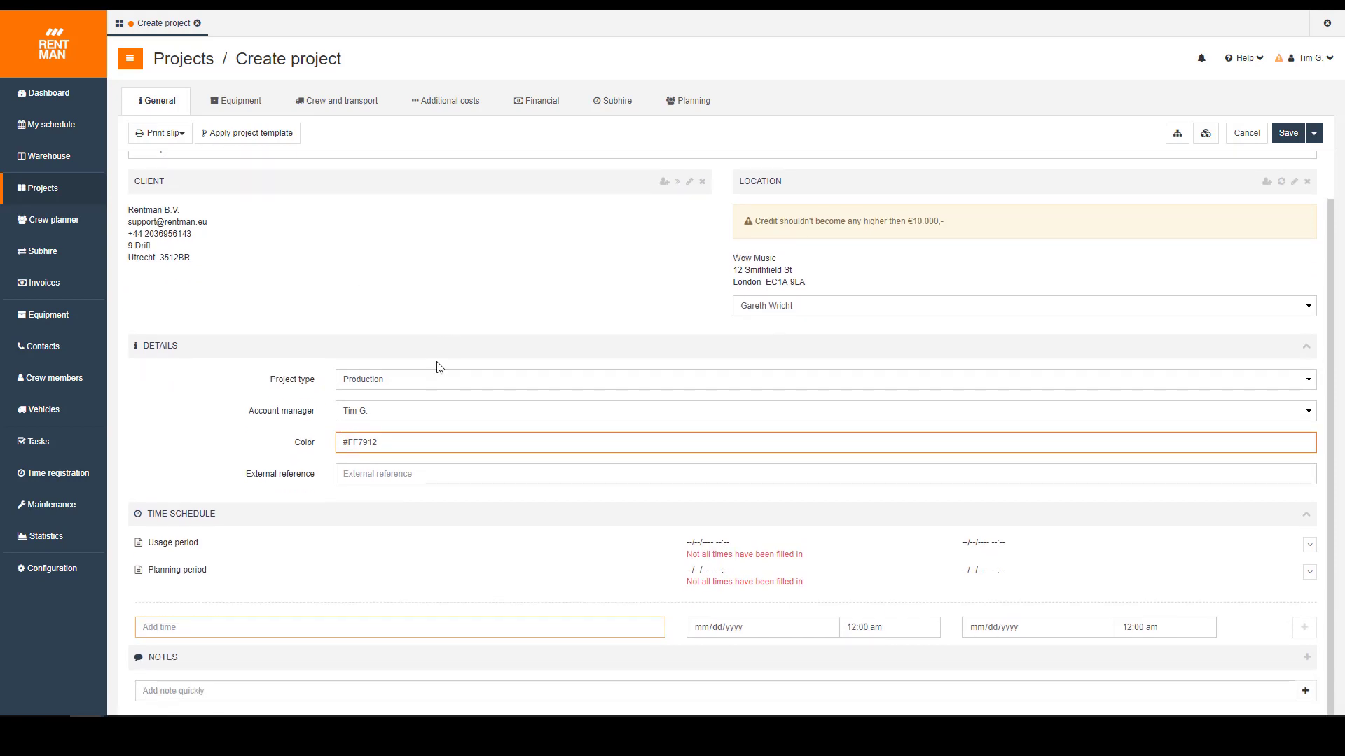
pyautogui.click(391, 380)
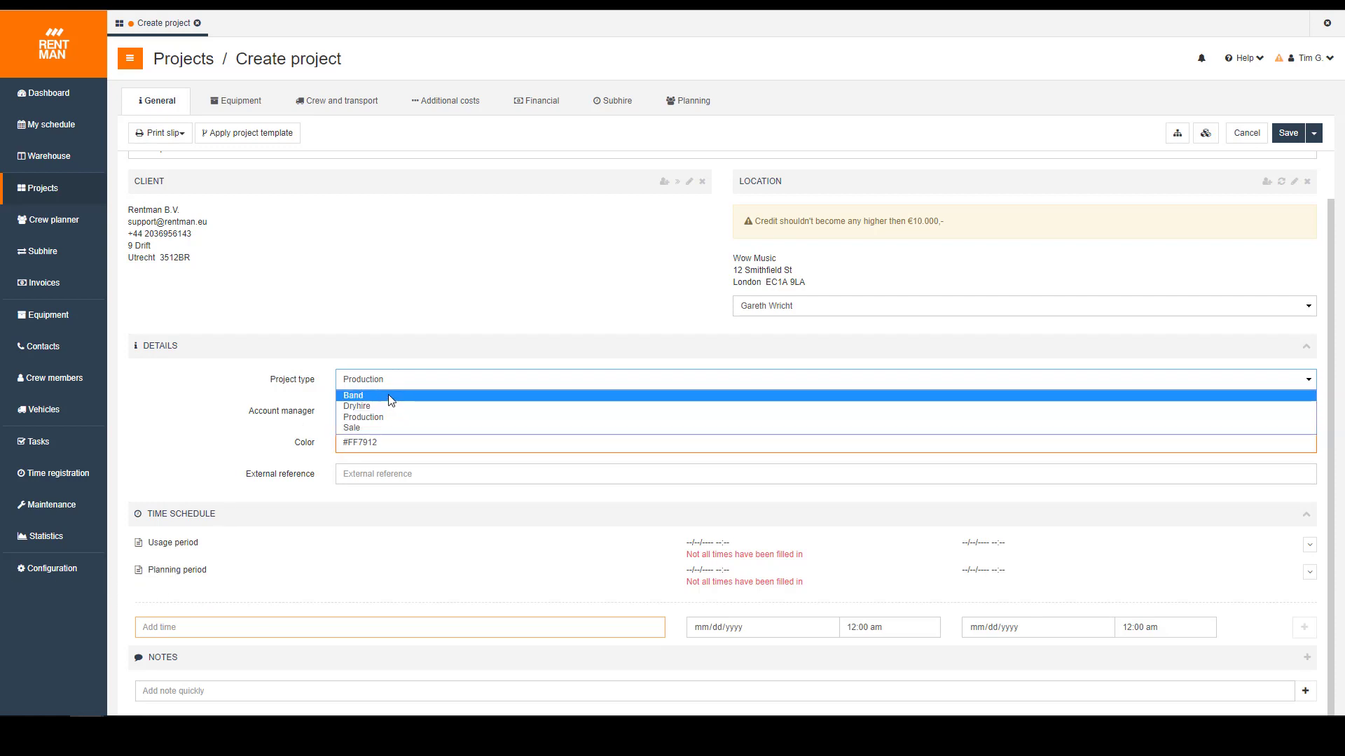
pyautogui.click(324, 406)
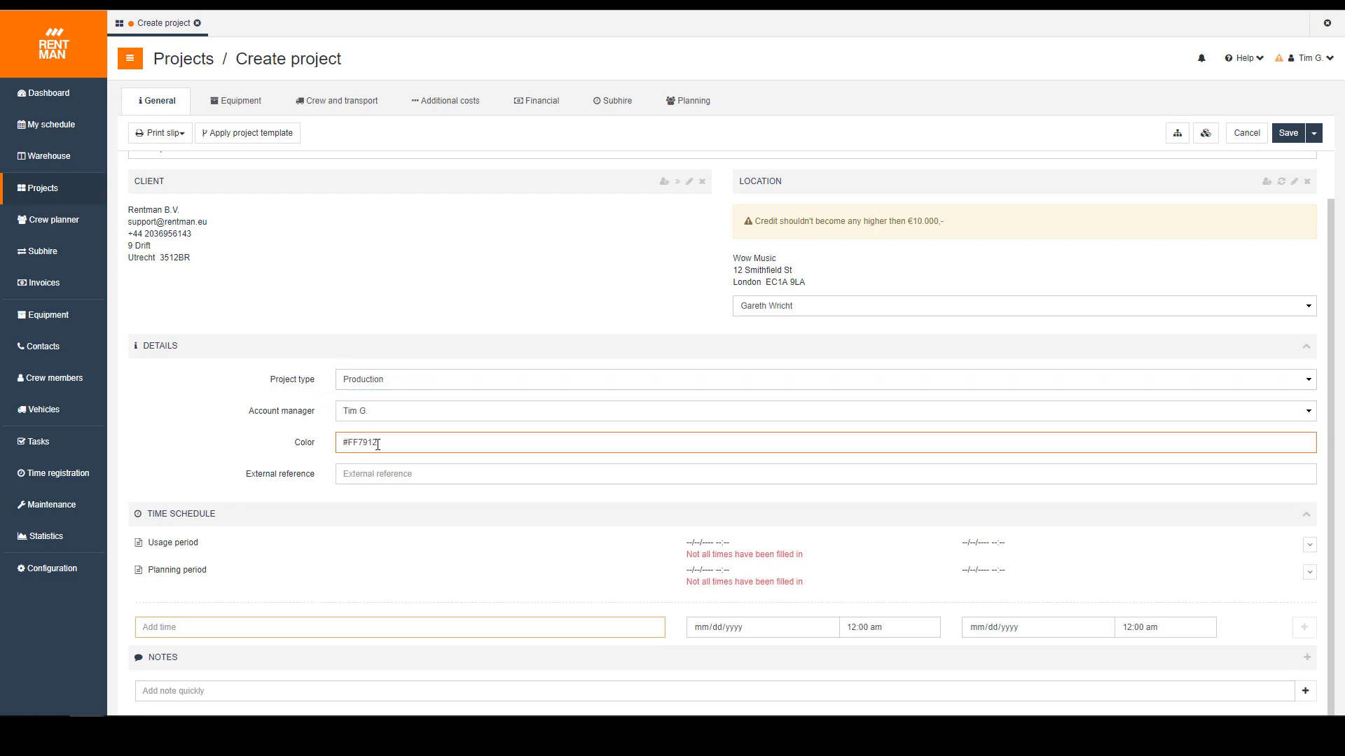
pyautogui.click(402, 379)
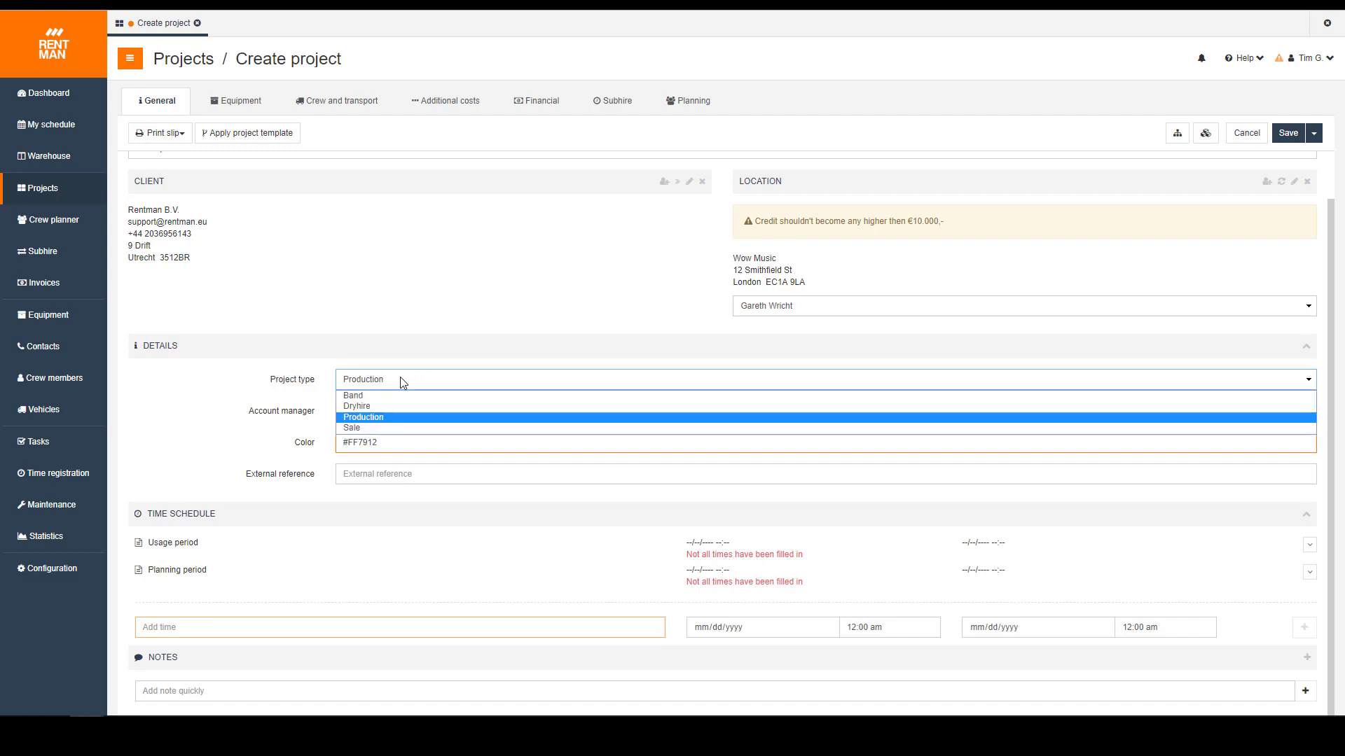
pyautogui.click(390, 396)
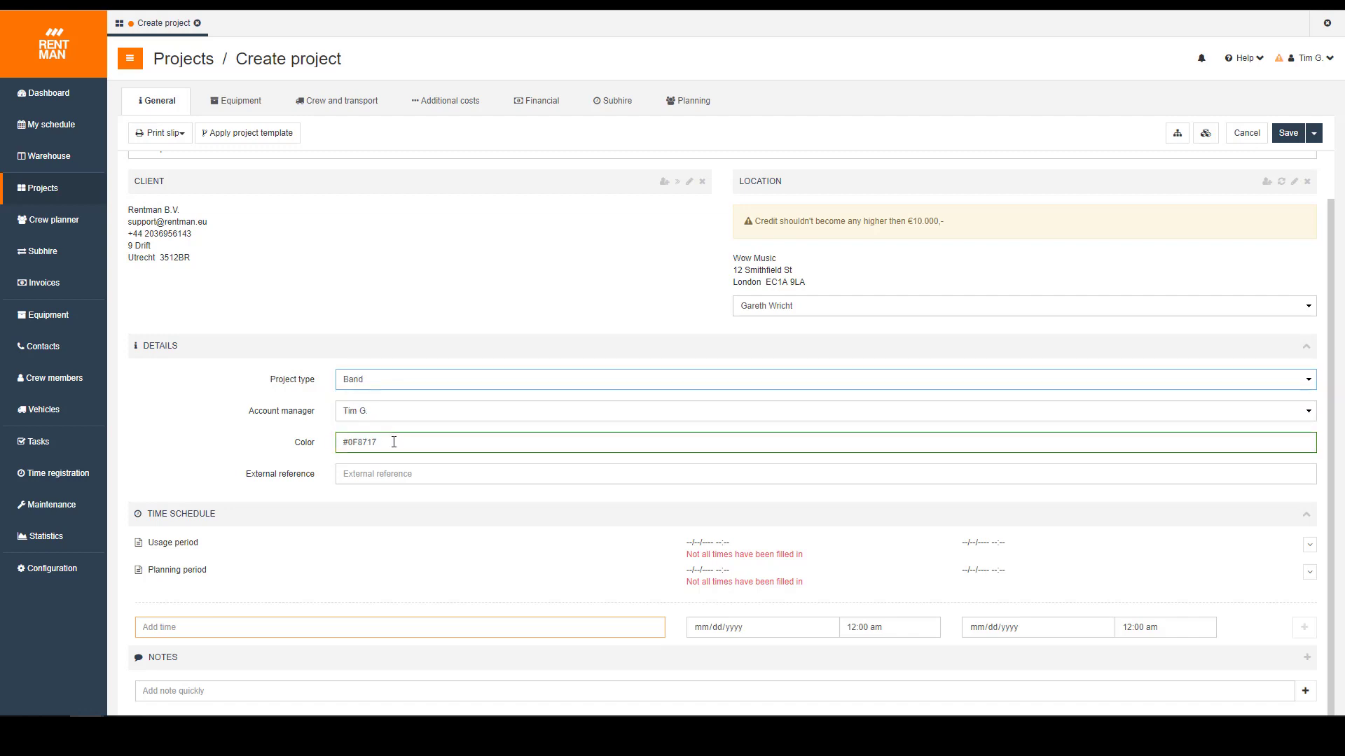
pyautogui.click(383, 380)
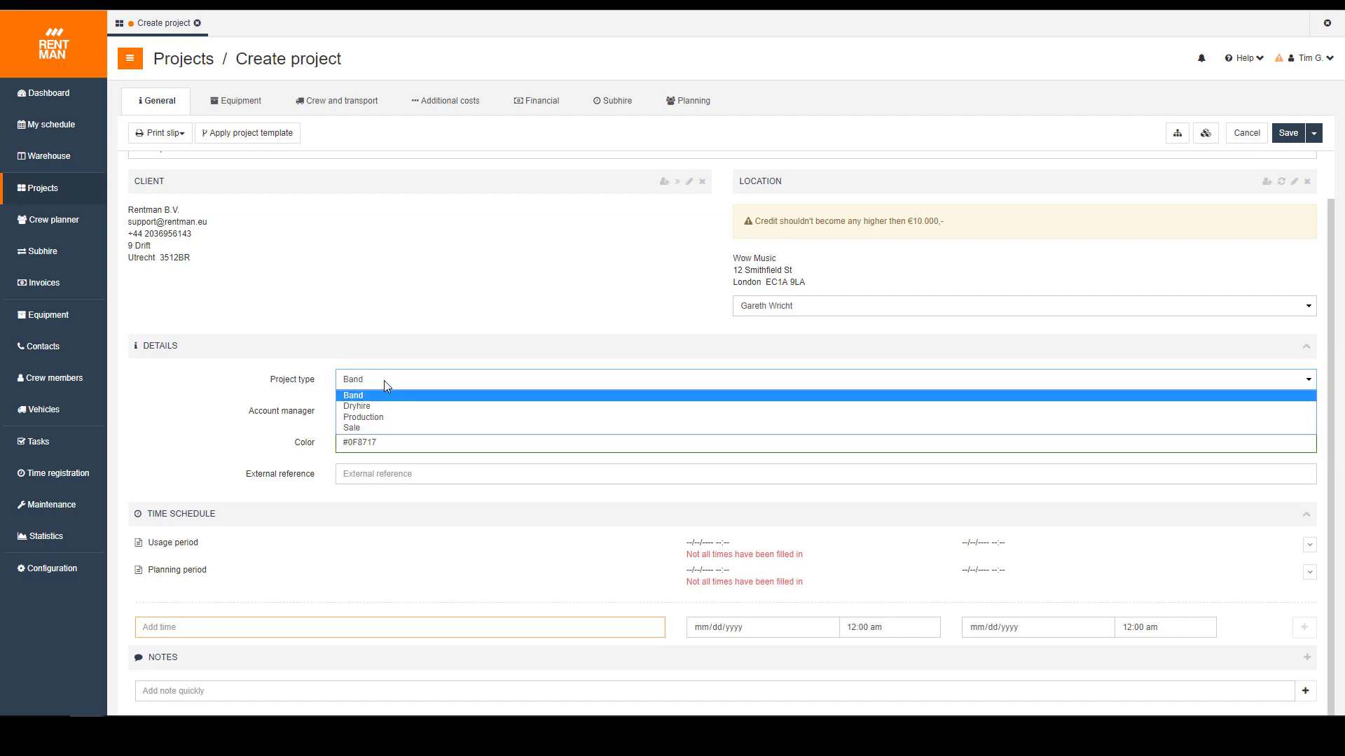
pyautogui.click(371, 427)
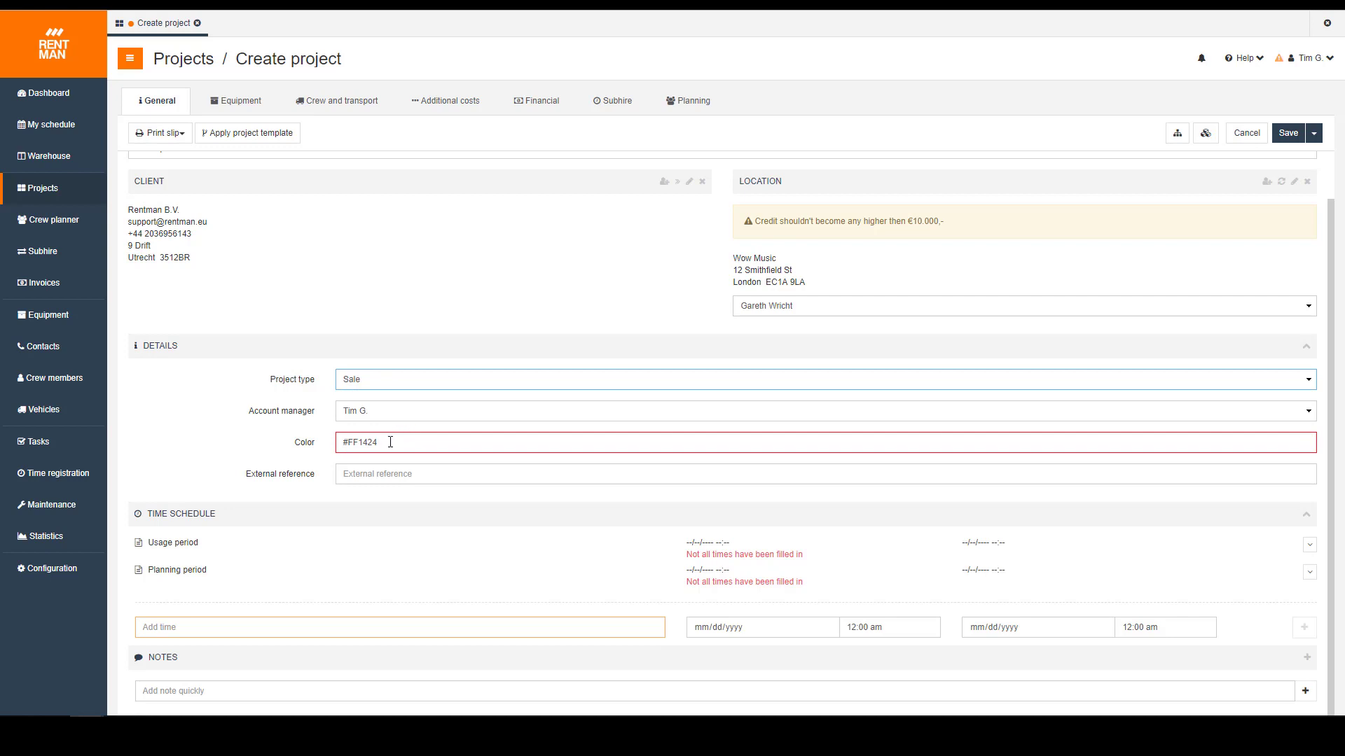
pyautogui.click(382, 380)
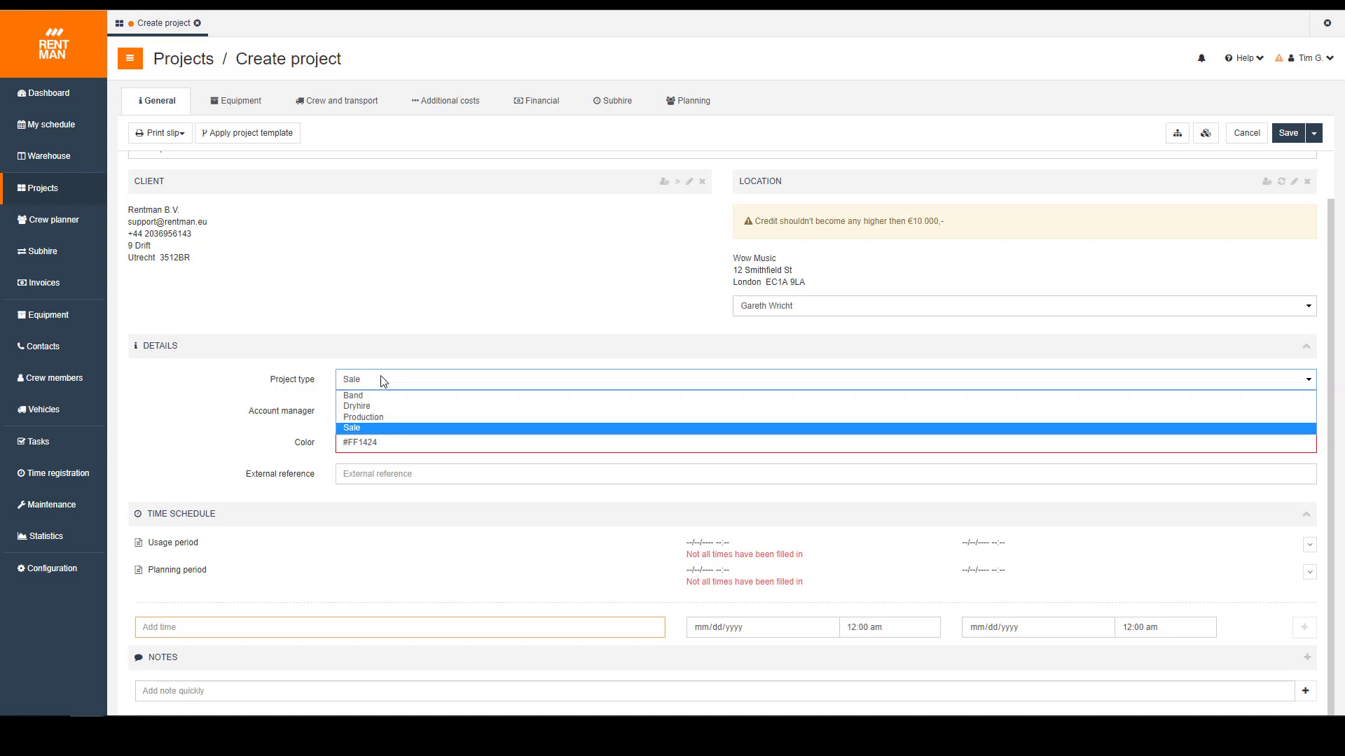
pyautogui.click(383, 419)
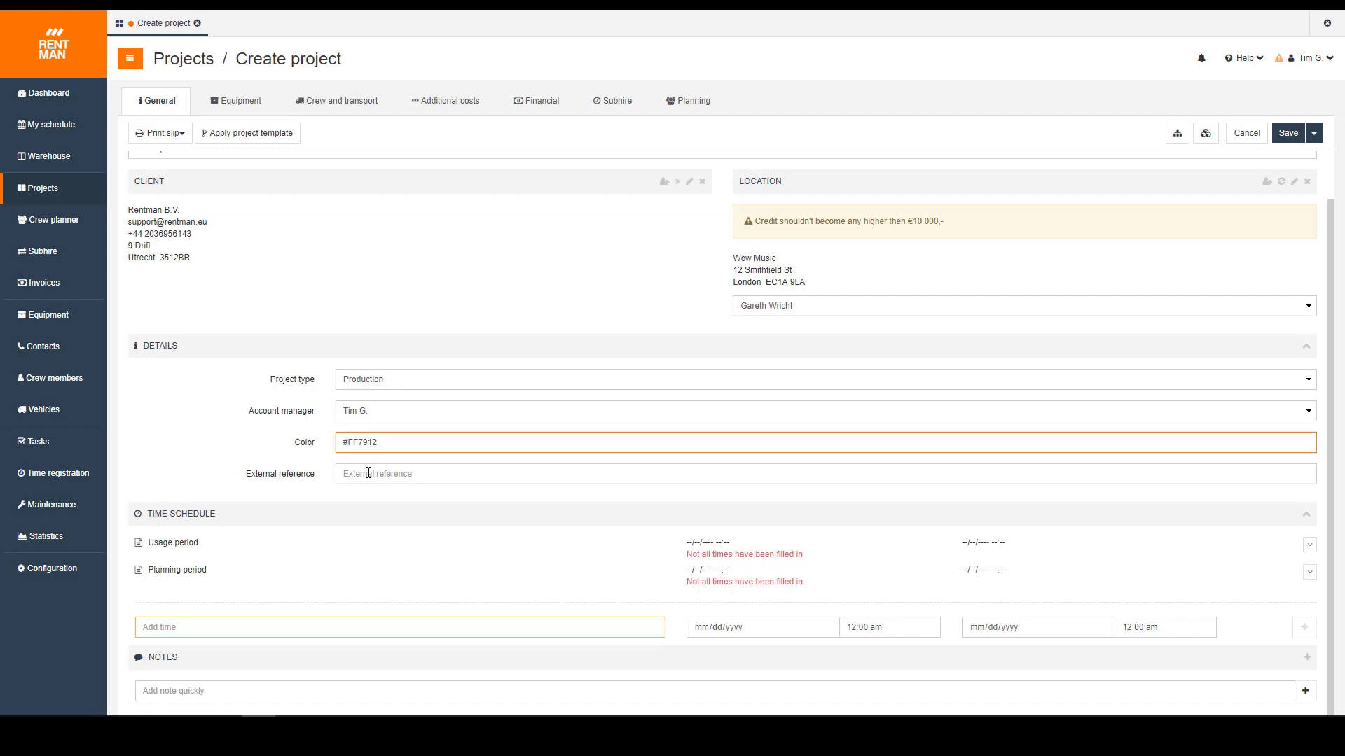
pyautogui.click(371, 474)
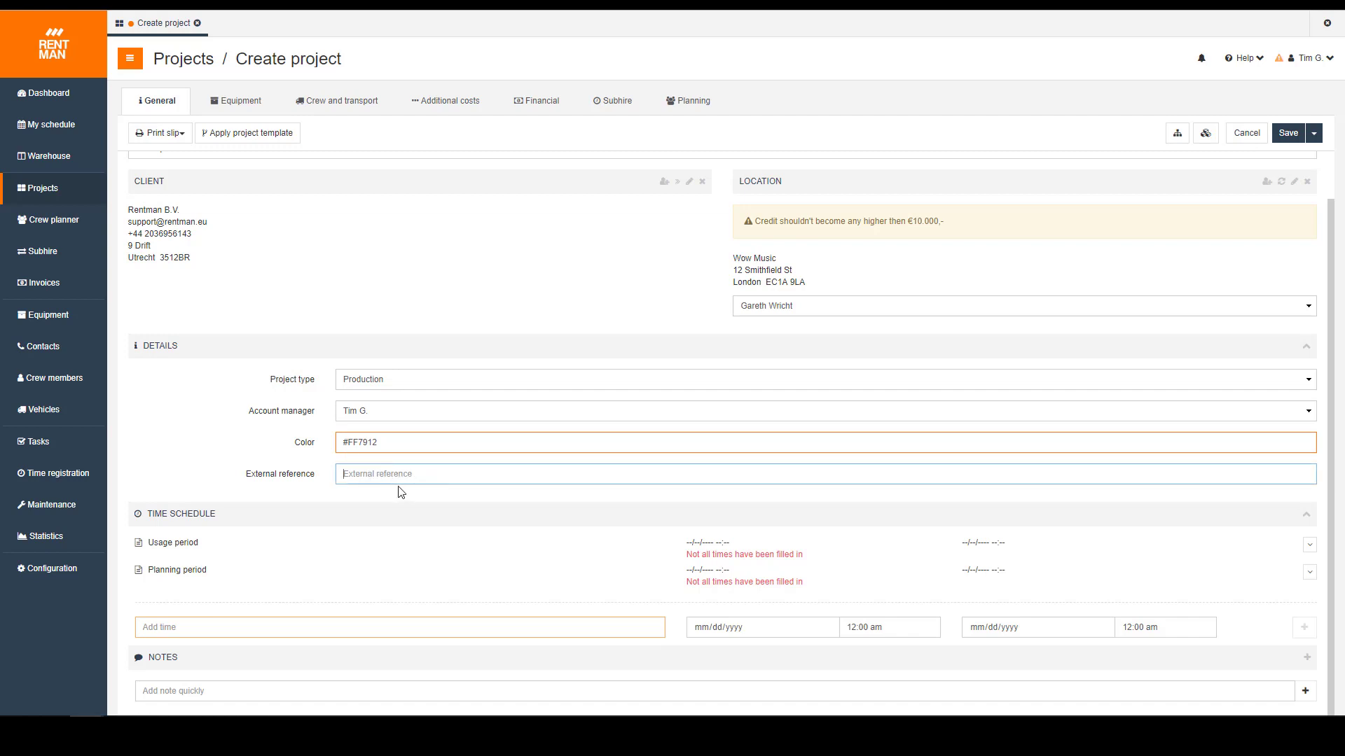
pyautogui.click(373, 491)
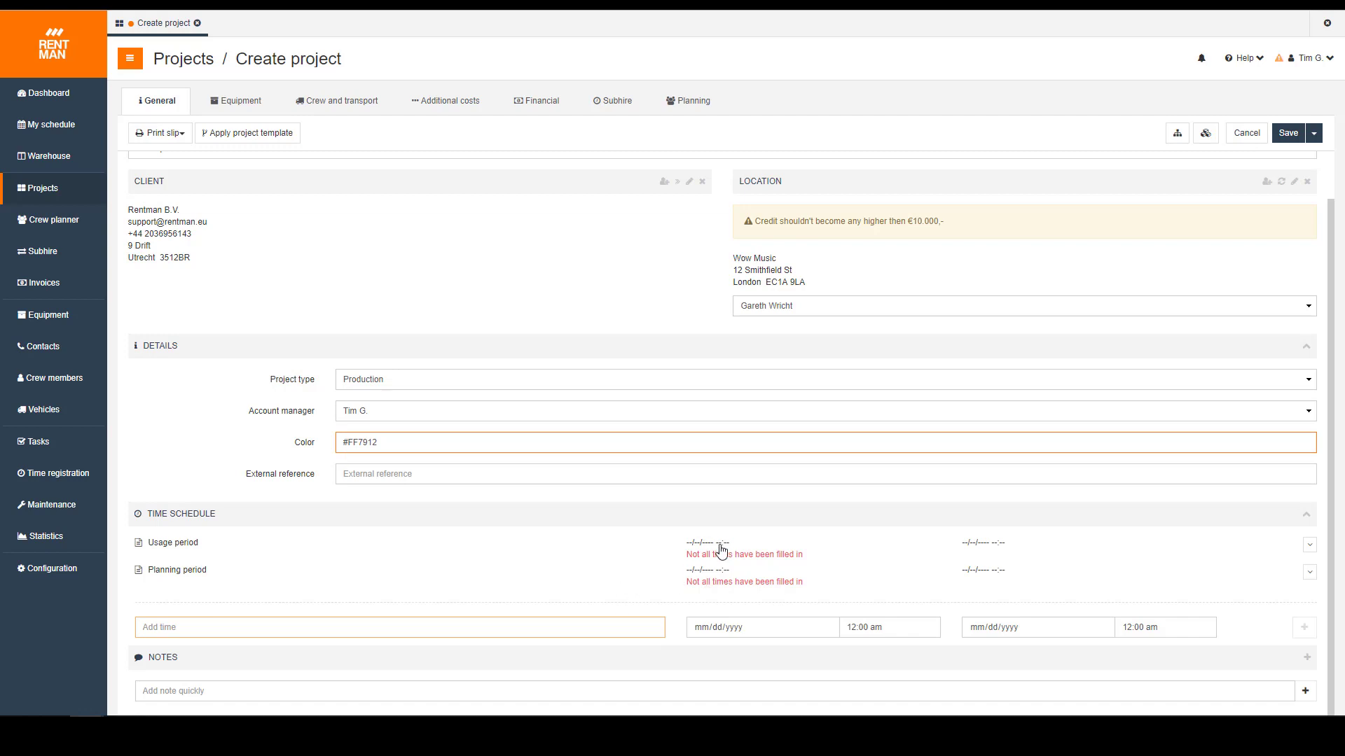
pyautogui.scroll(1, 674, 515)
pyautogui.scroll(-1, 715, 544)
# Step: Set the project's usage period from 09/25/2019 08:00 AM to 09/25/2019 04:00 PM in the time schedule
pyautogui.click(715, 544)
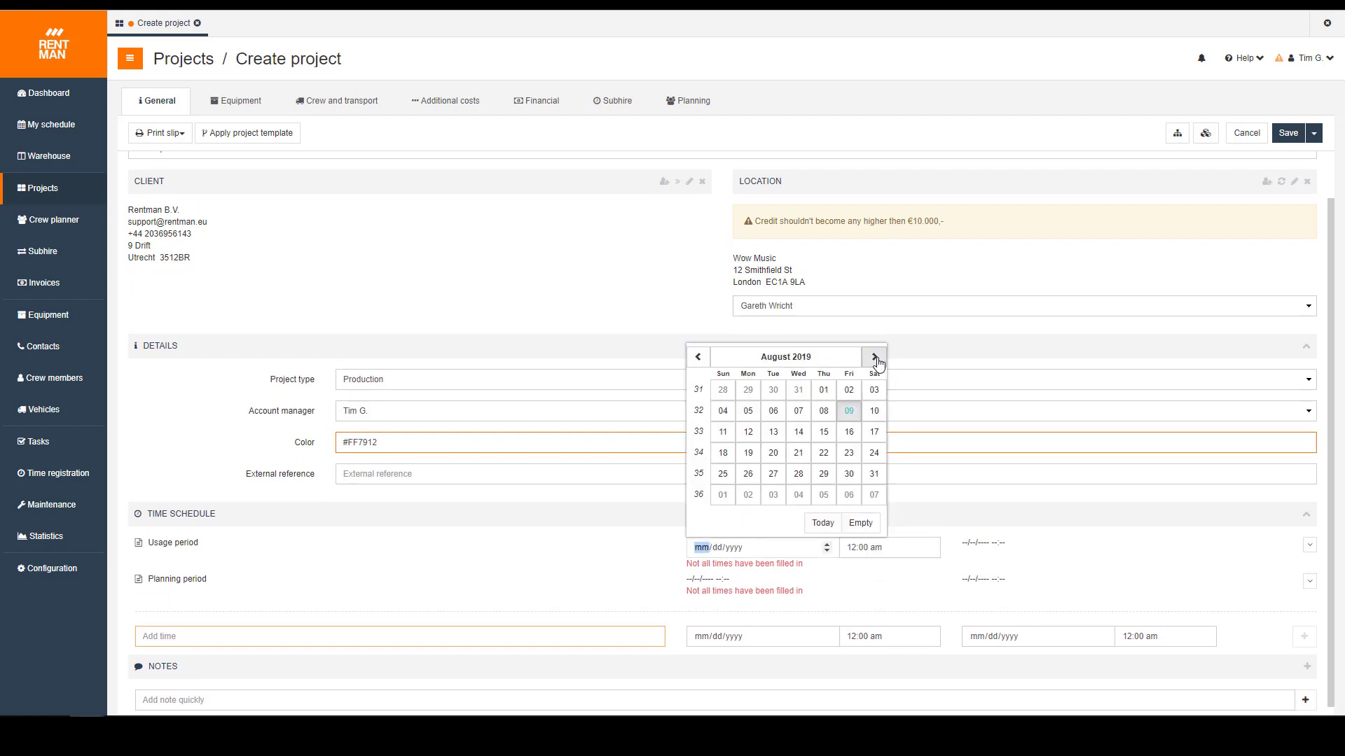
pyautogui.click(875, 357)
pyautogui.click(799, 454)
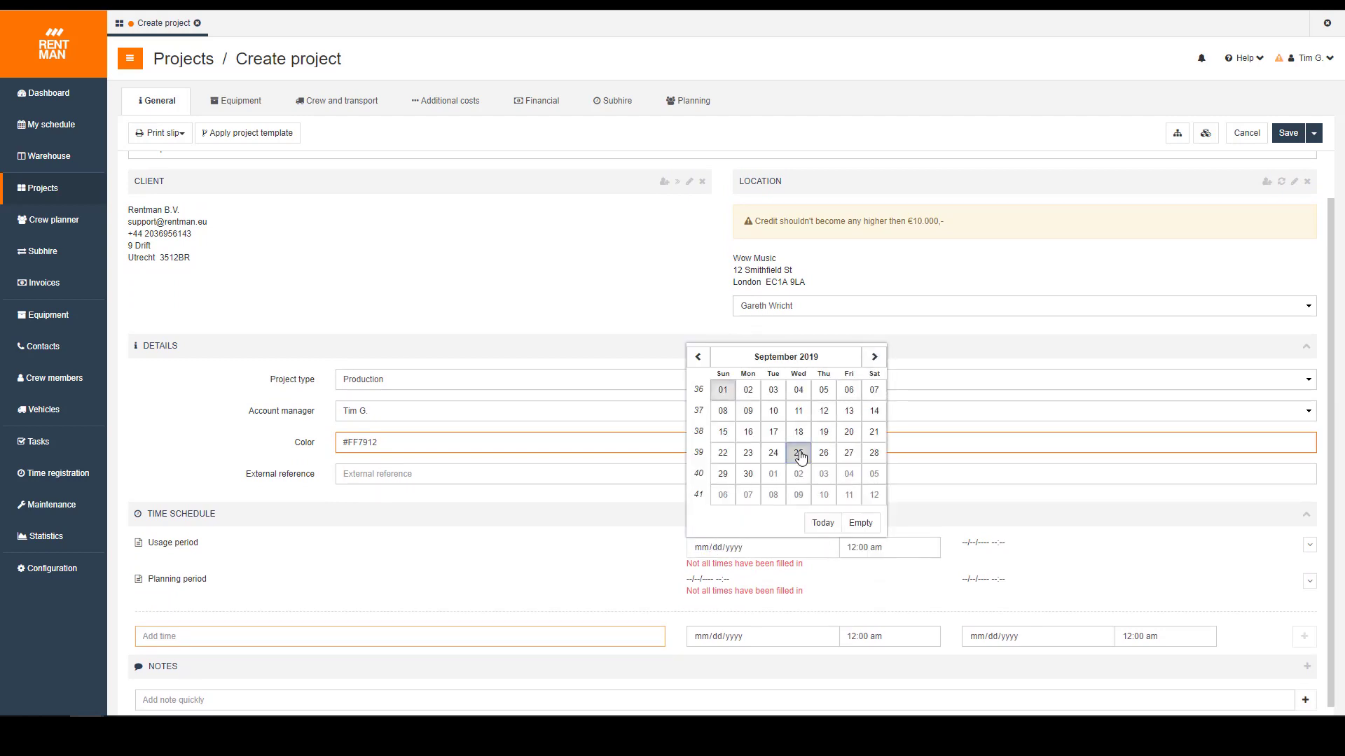
pyautogui.write('08')
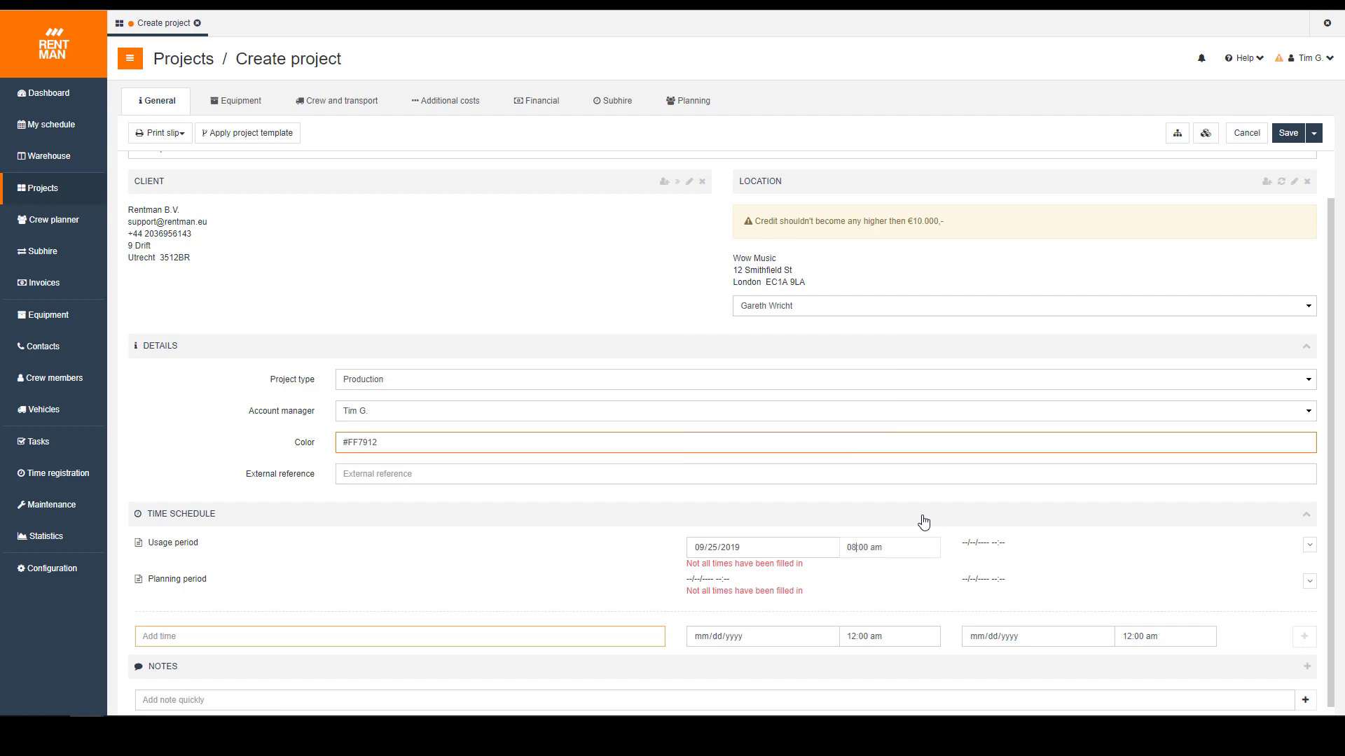
pyautogui.click(977, 546)
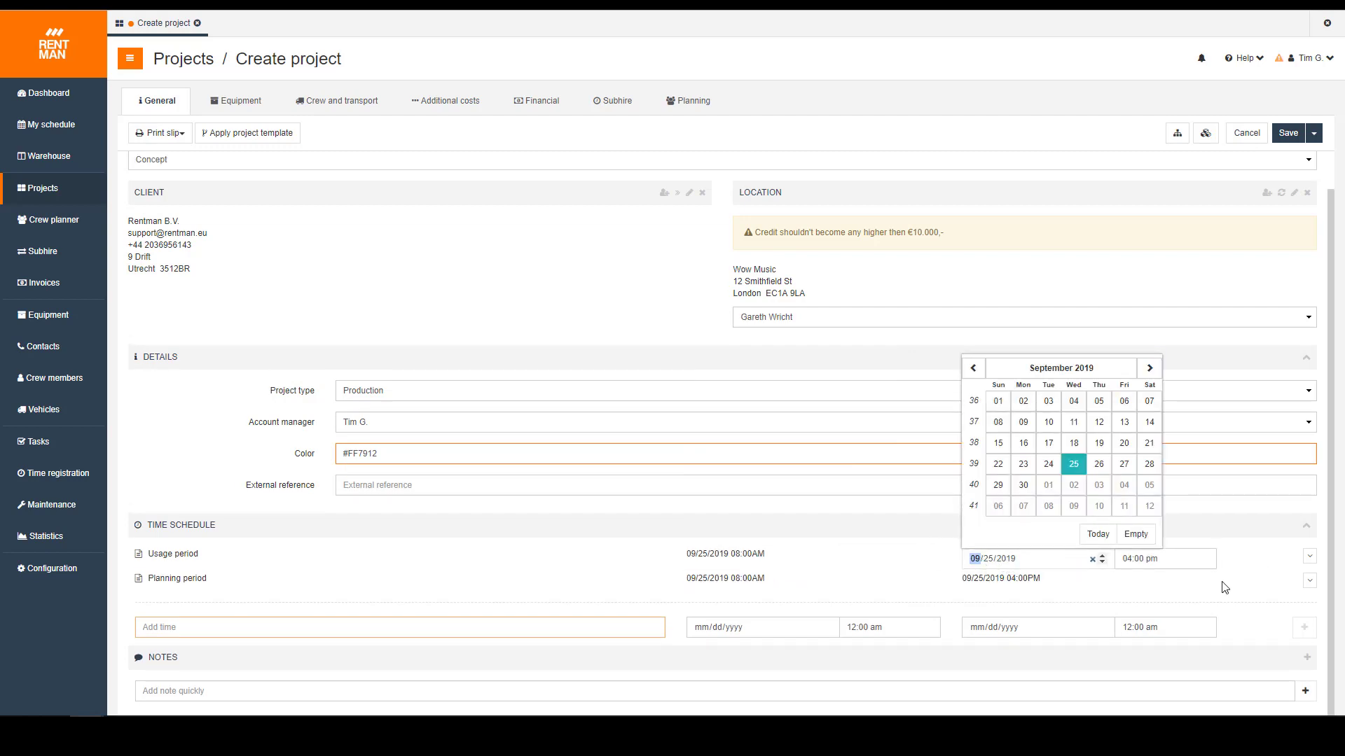
pyautogui.click(1238, 597)
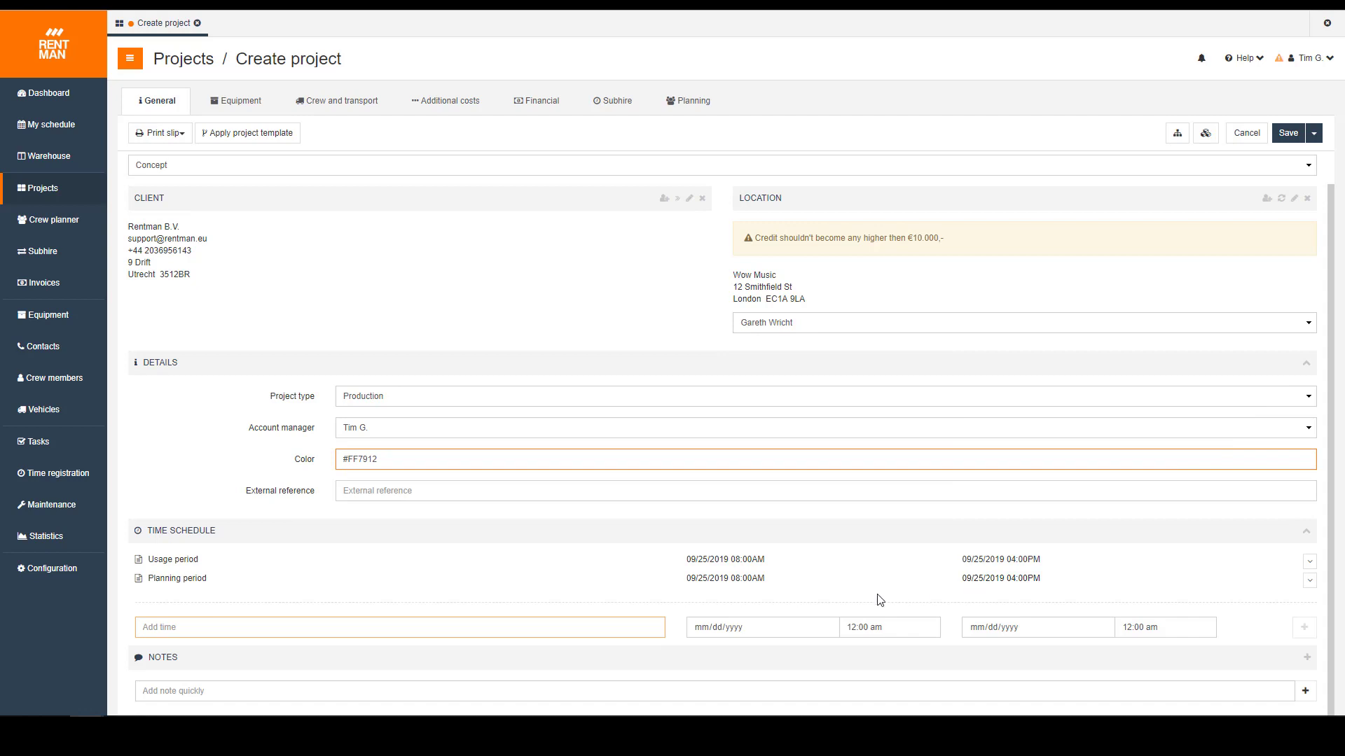
# Step: Set the project's planning period from 09/24/2019 10:00 AM to 09/26/2019 01:00 PM
pyautogui.click(711, 587)
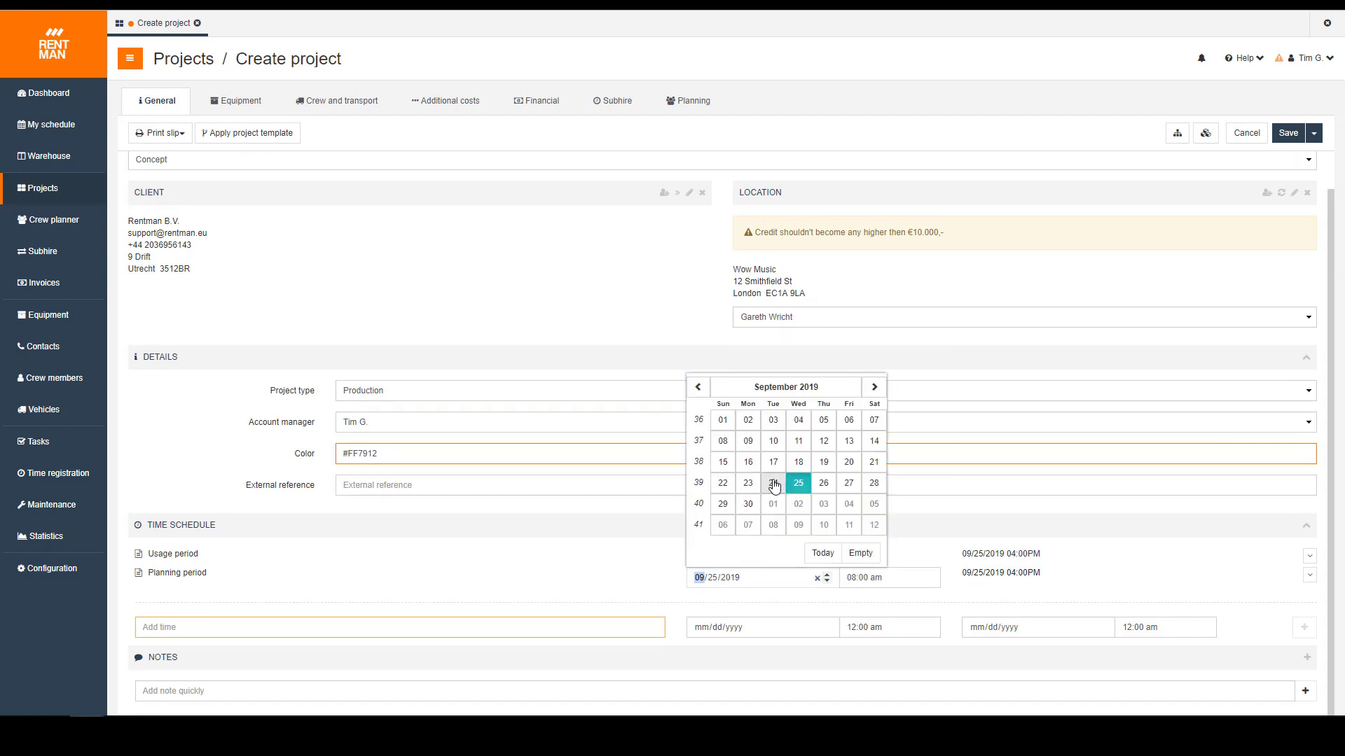
pyautogui.click(771, 481)
pyautogui.click(848, 581)
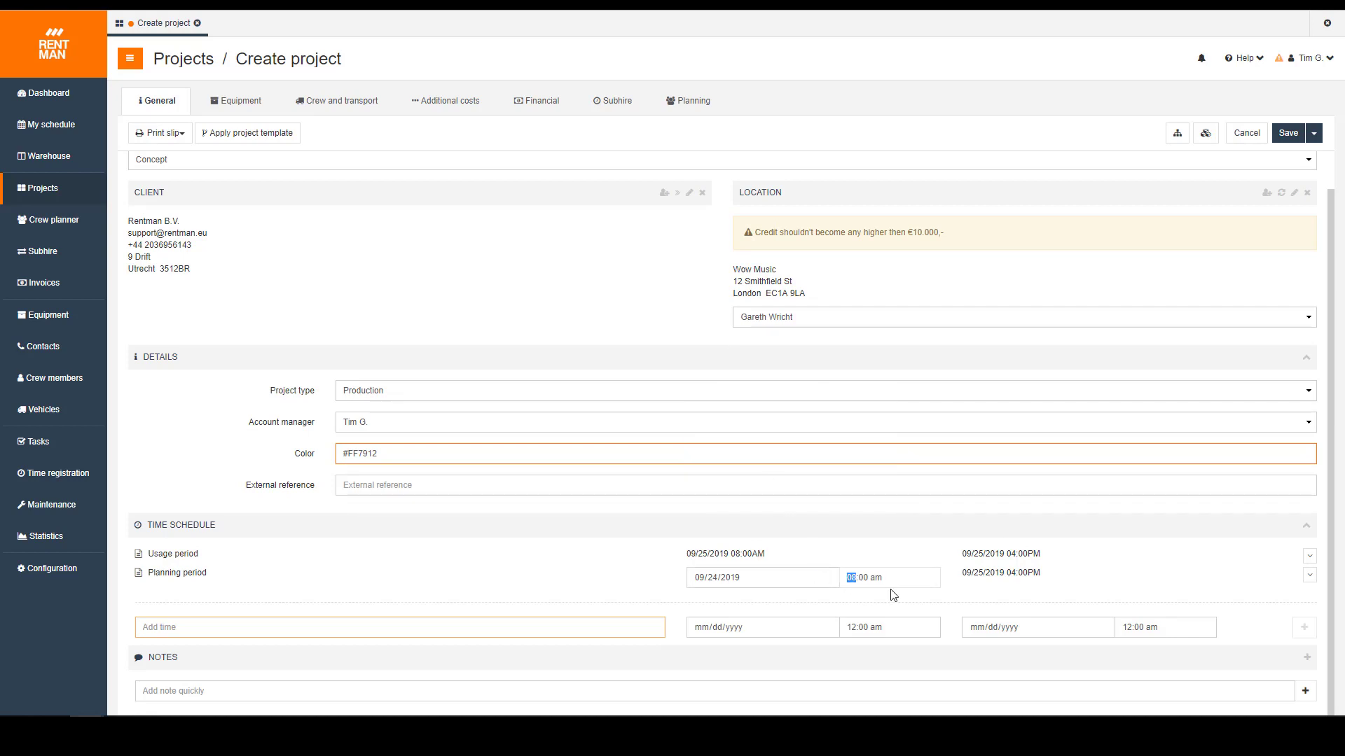
pyautogui.write('10')
pyautogui.click(964, 601)
pyautogui.click(1004, 588)
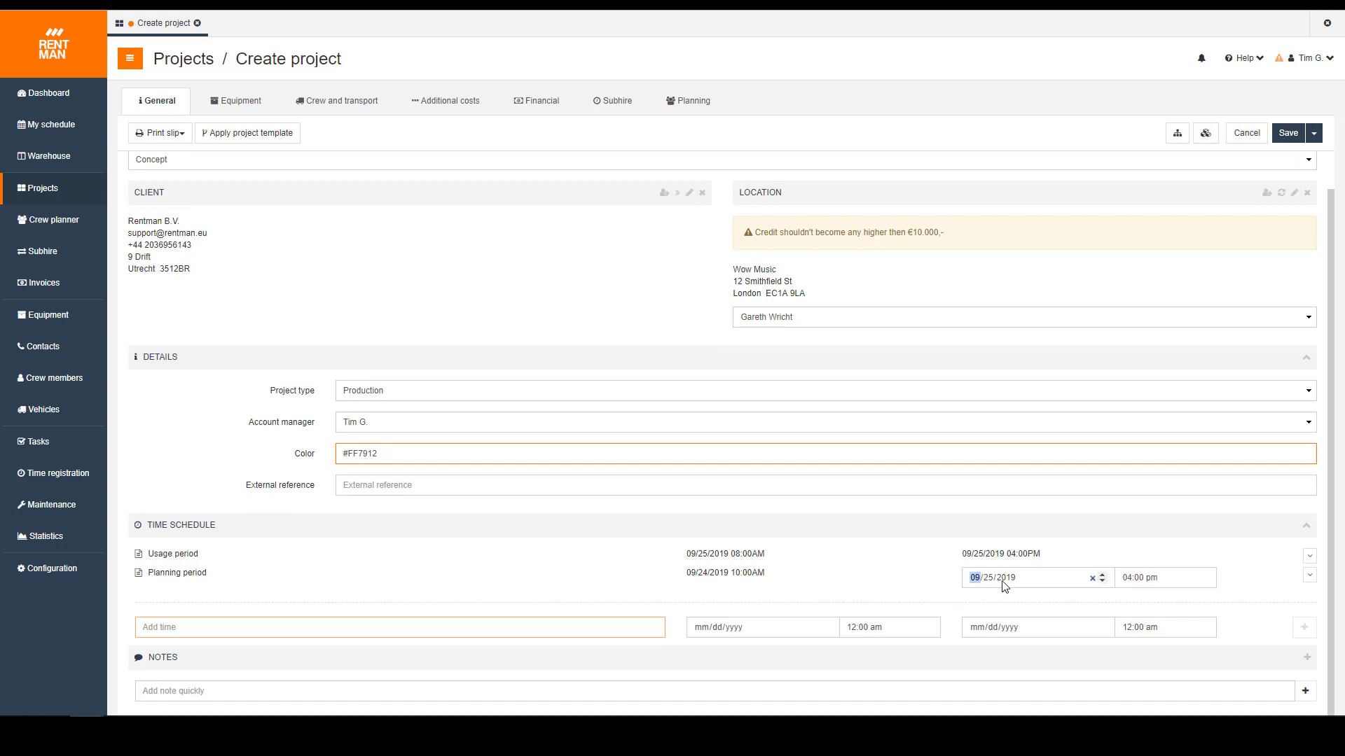
pyautogui.click(1099, 483)
pyautogui.write('1')
pyautogui.click(1254, 596)
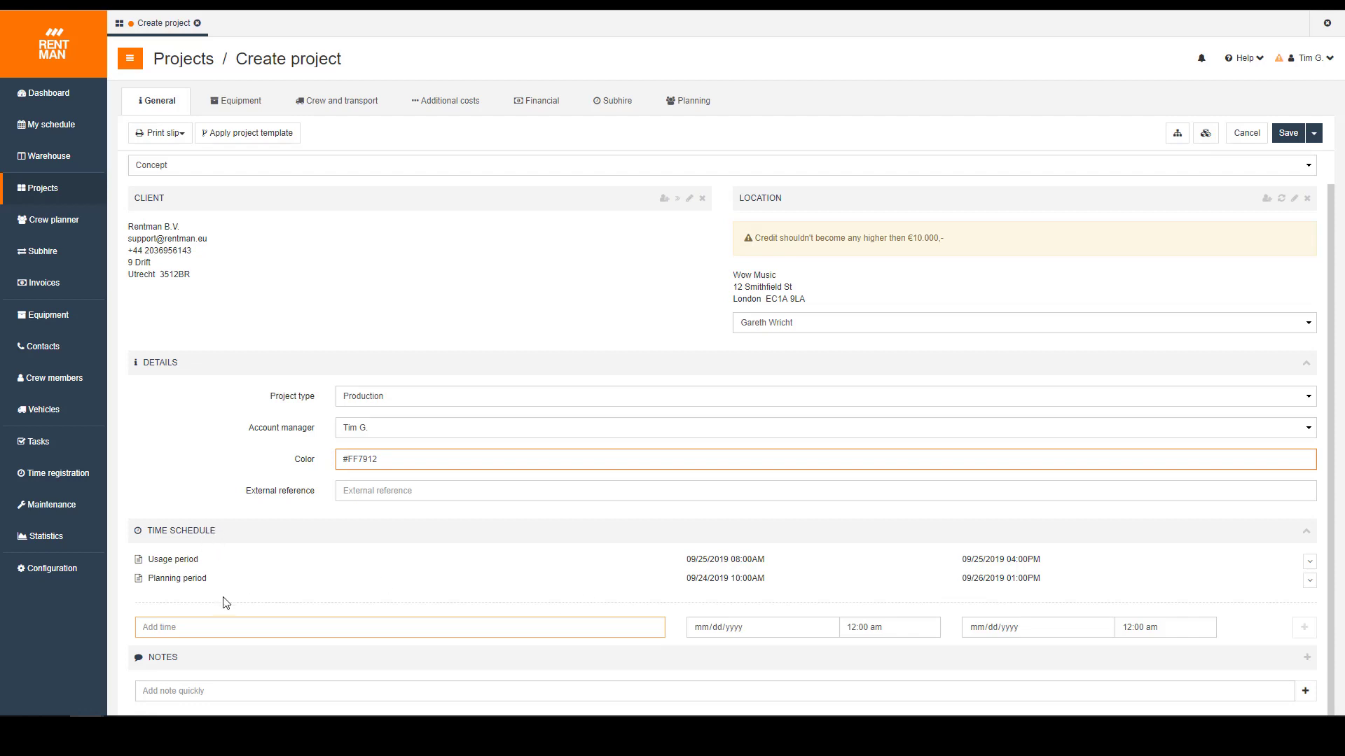
pyautogui.click(174, 559)
pyautogui.moveTo(207, 558); pyautogui.dragTo(143, 578)
pyautogui.click(187, 580)
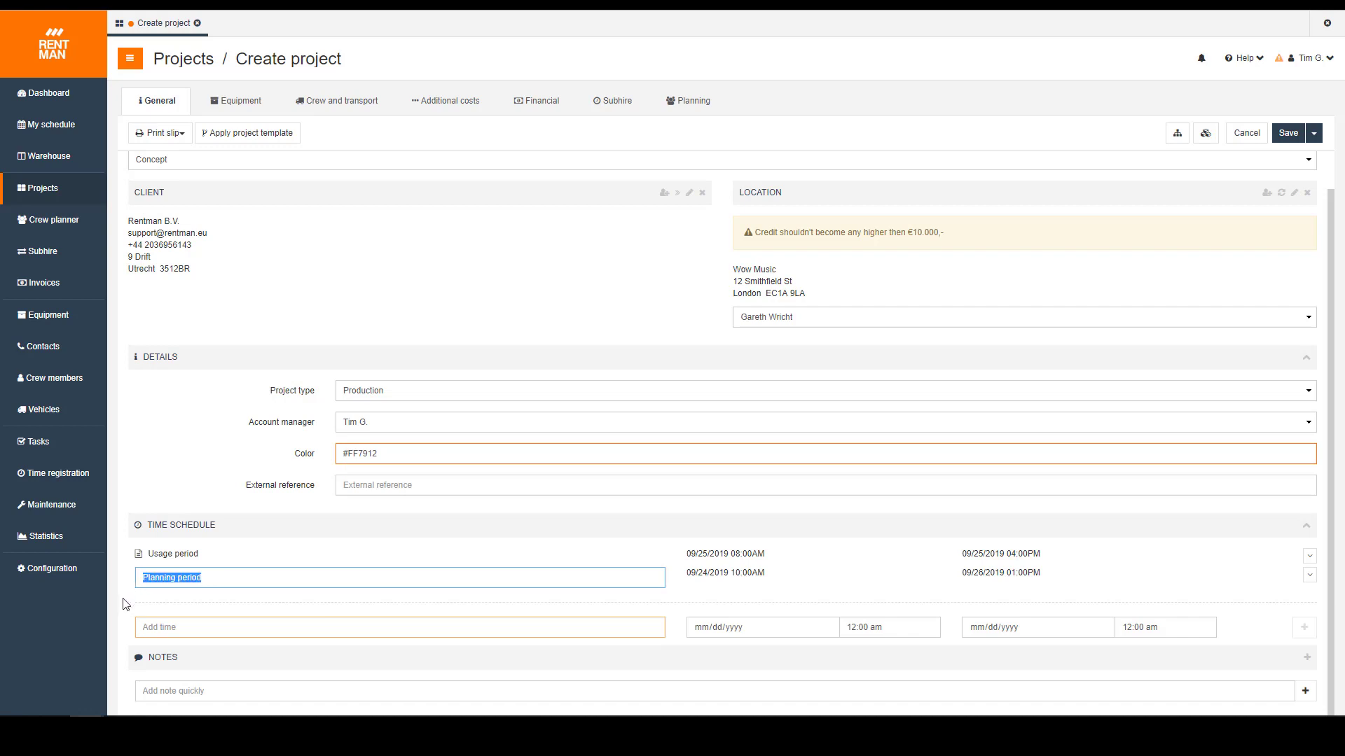
pyautogui.click(126, 604)
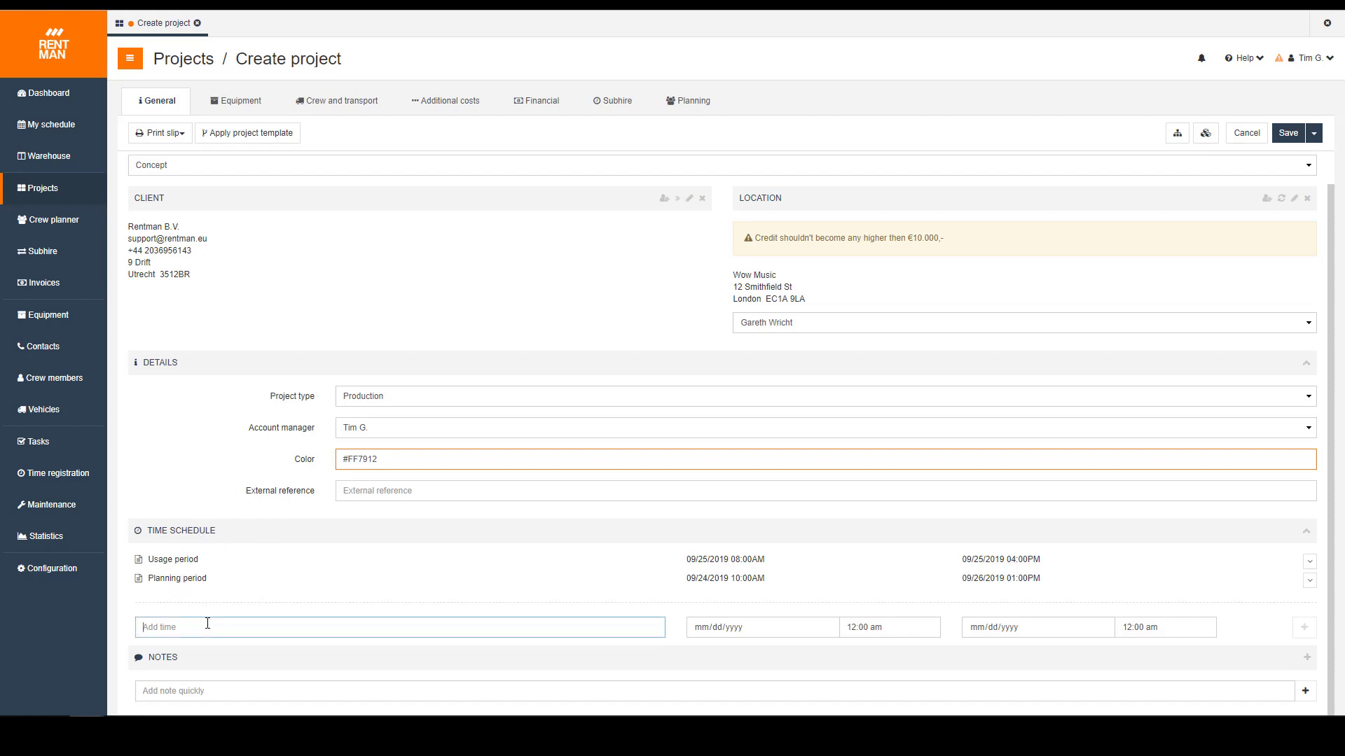
# Step: Add a time named "Load-In" to the time schedule, running on 09/24/2019 from 10:30 AM to 11:30 AM
pyautogui.write('Load-In')
pyautogui.click(739, 633)
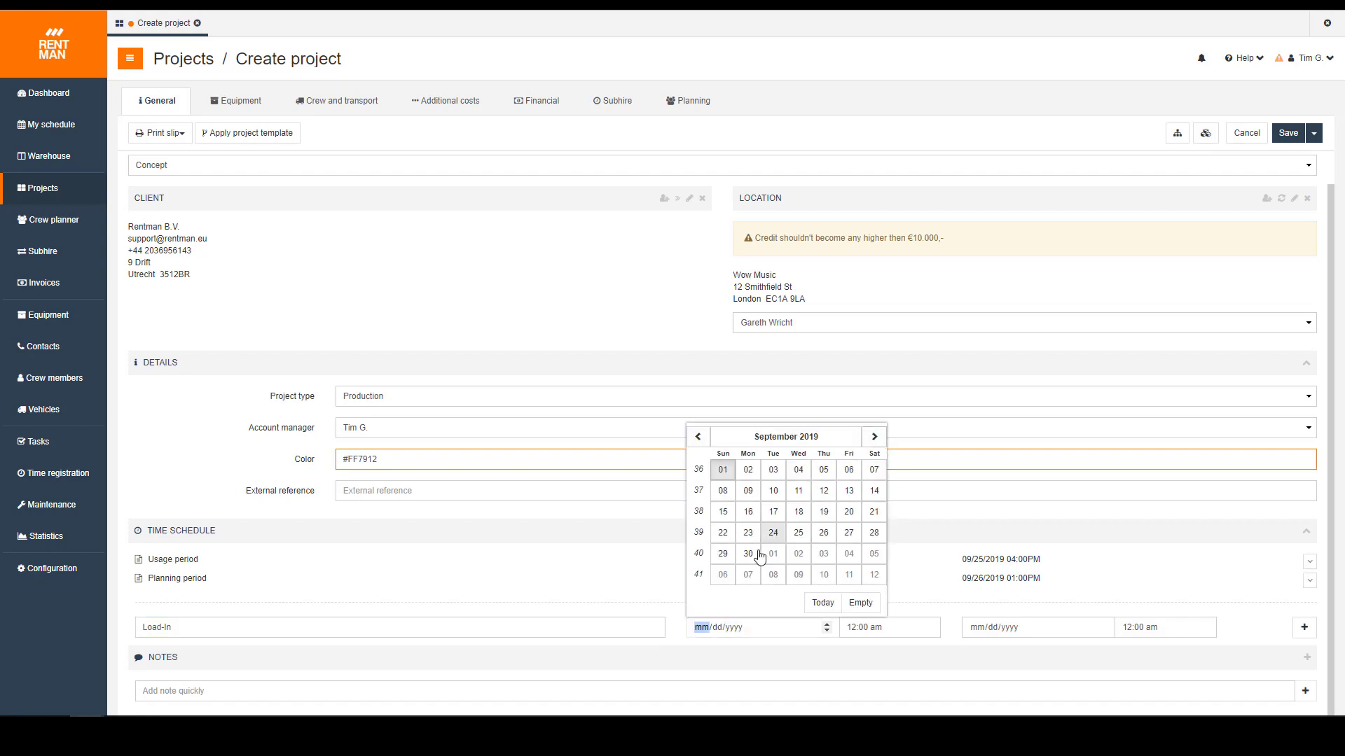
pyautogui.click(774, 532)
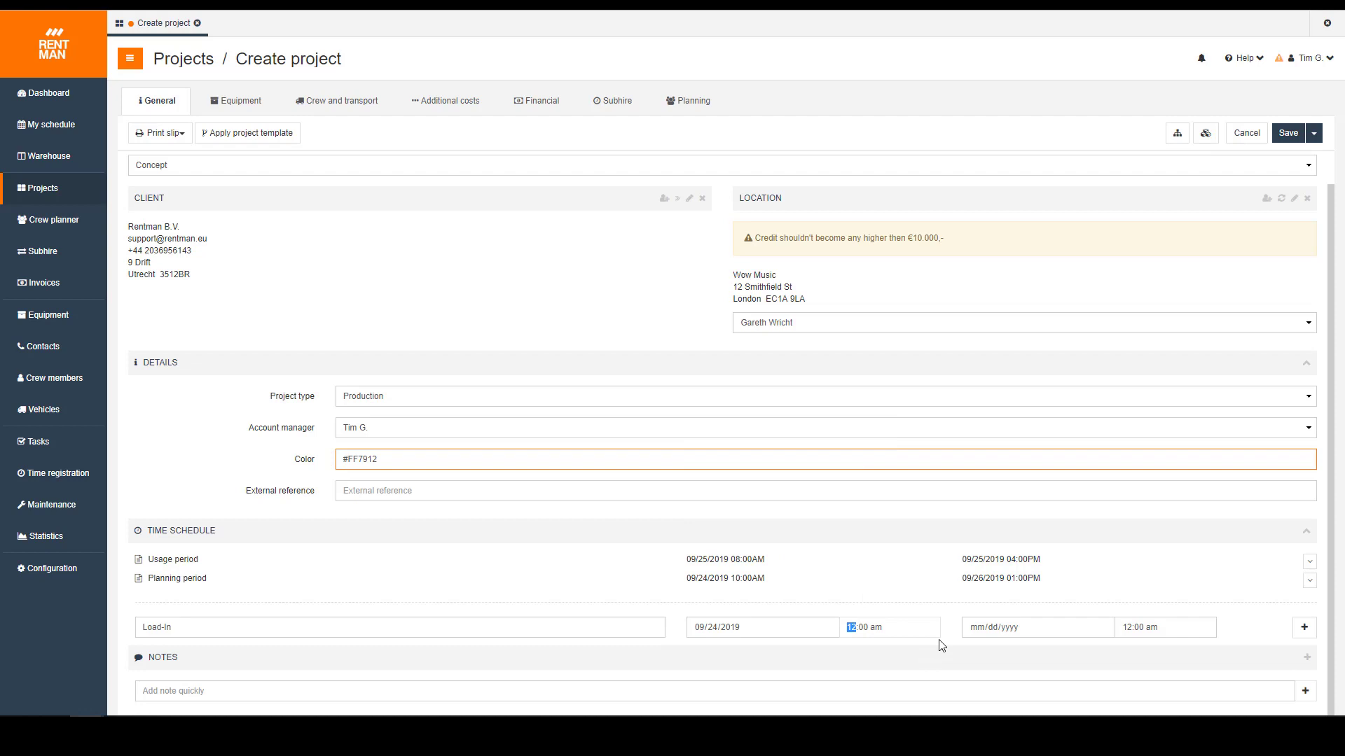
pyautogui.write('10:30')
pyautogui.click(1015, 633)
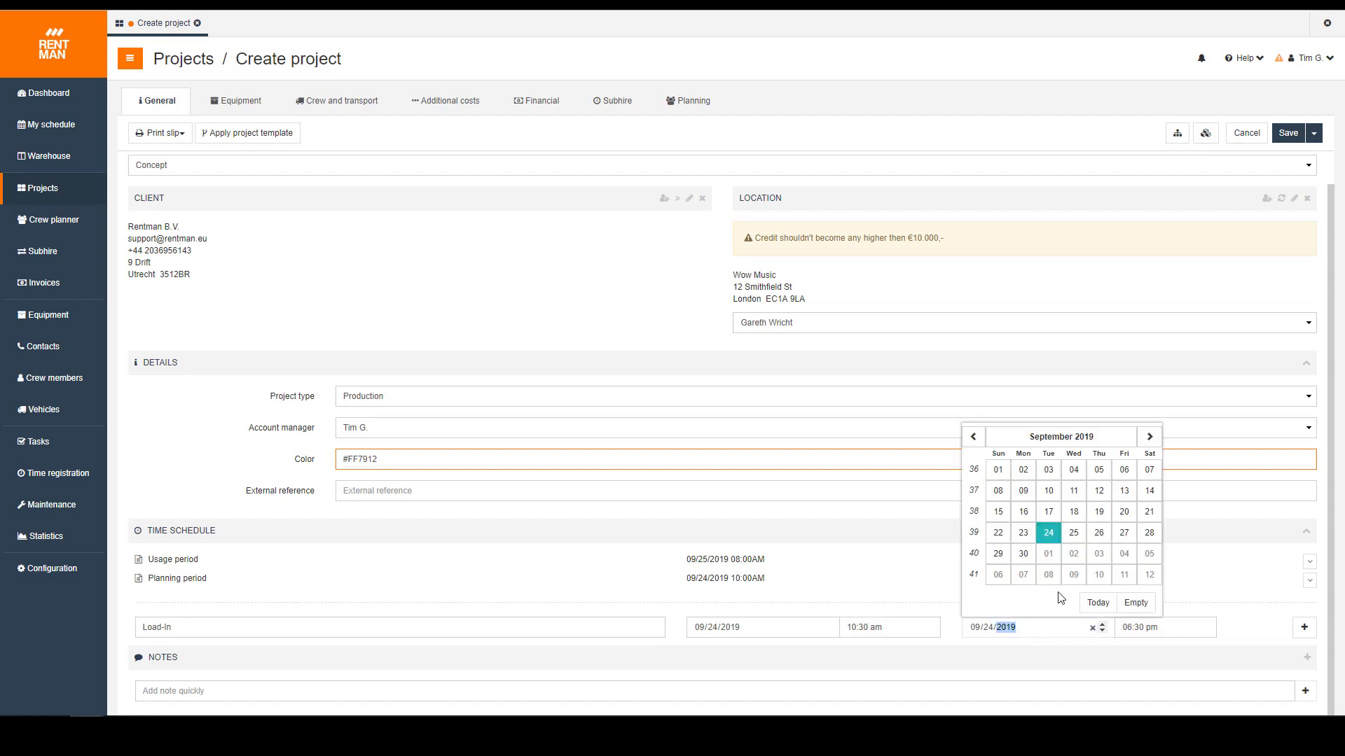
pyautogui.click(1051, 536)
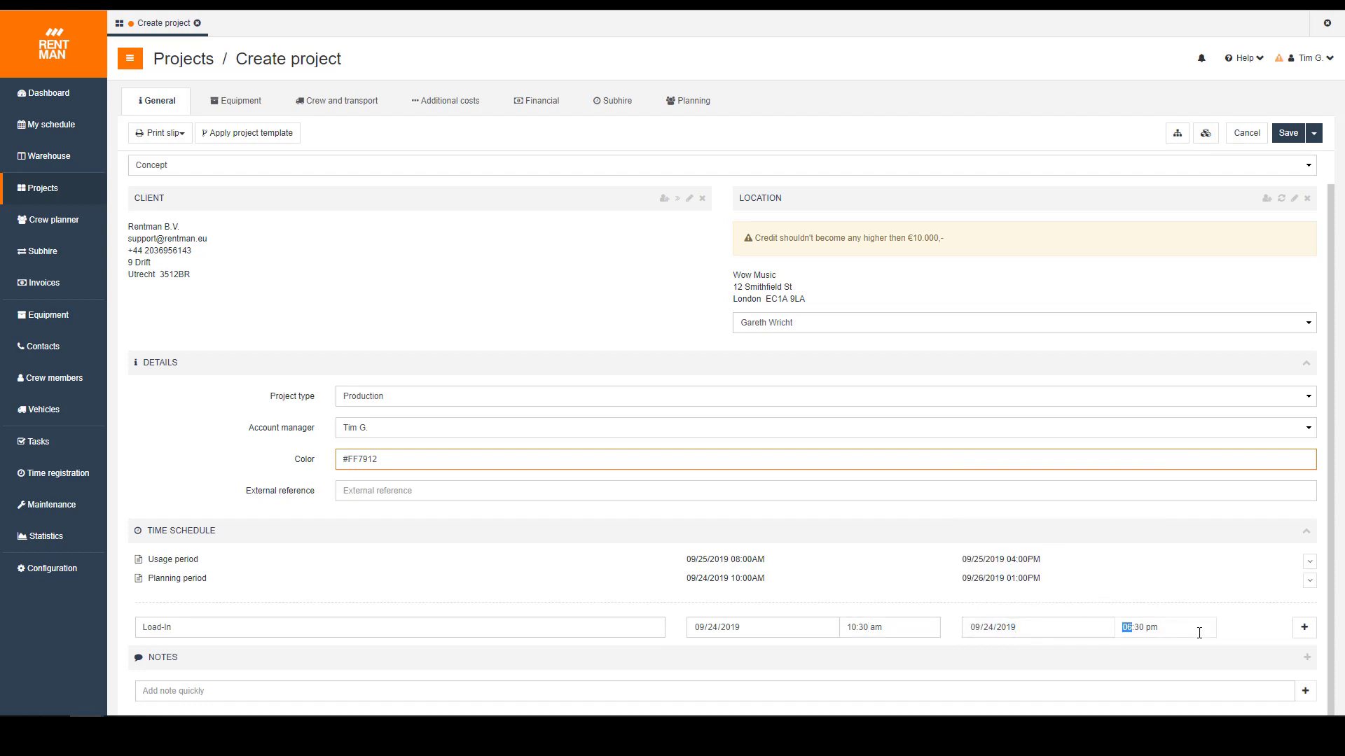
pyautogui.write('11:30 a')
pyautogui.click(1304, 628)
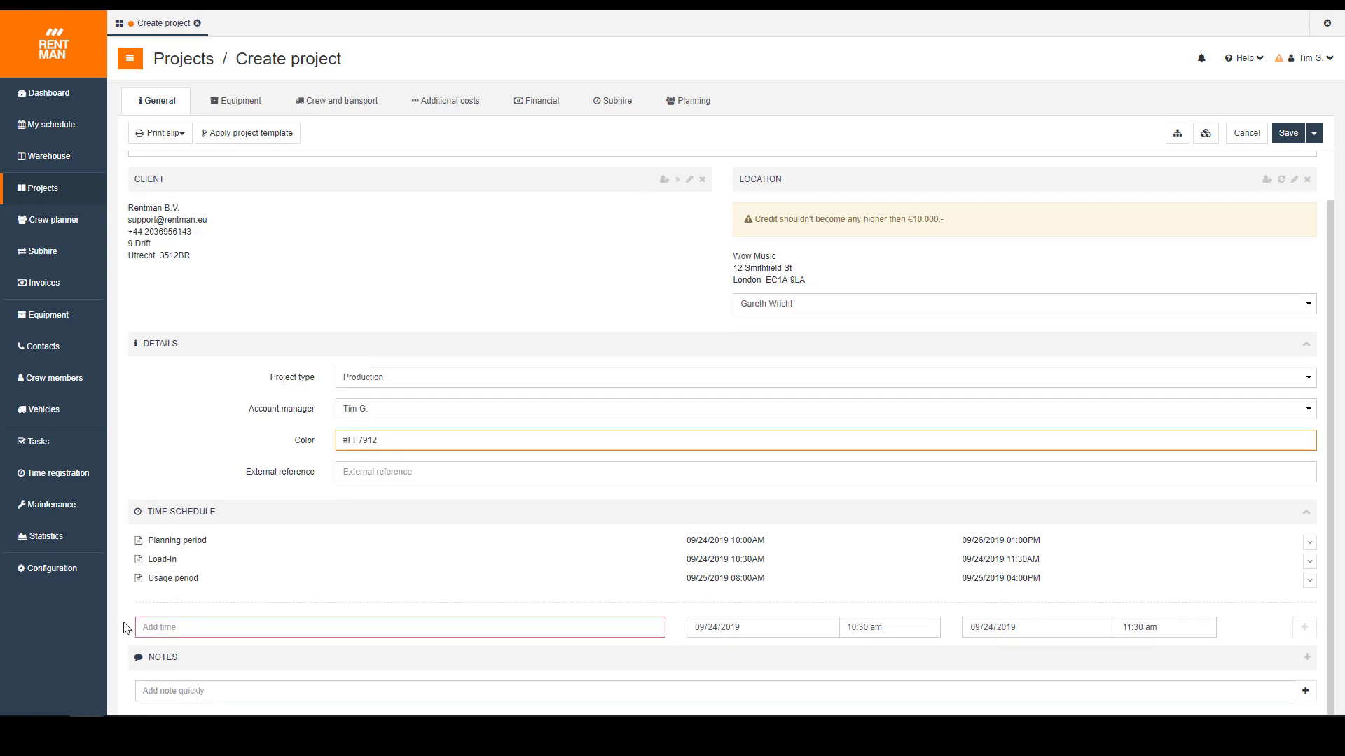
# Step: Add the quick note "Client wants..." to the project
pyautogui.click(236, 690)
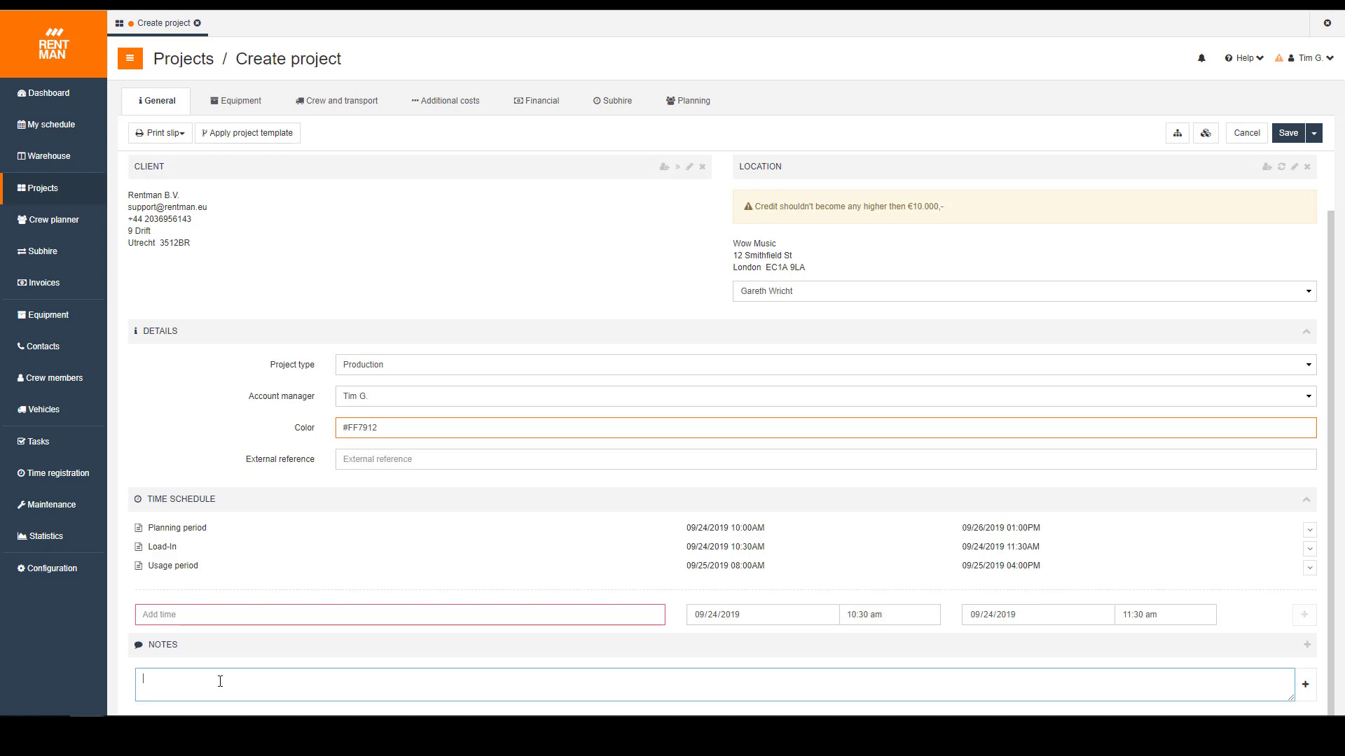
pyautogui.write('Client wants...')
pyautogui.press('Return')
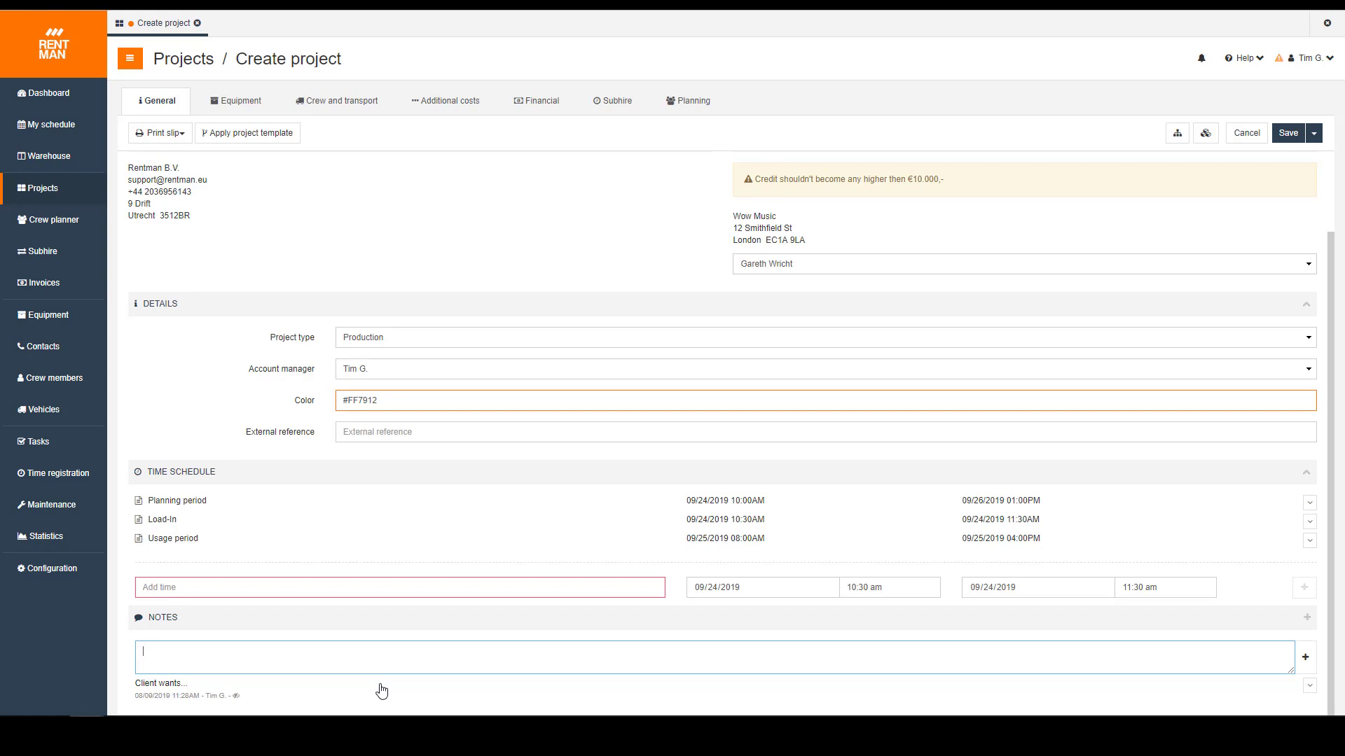
# Step: Edit the "Client wants..." note, toggling its display on contracts, on quotations and in the warehouse, and save it
pyautogui.click(1310, 688)
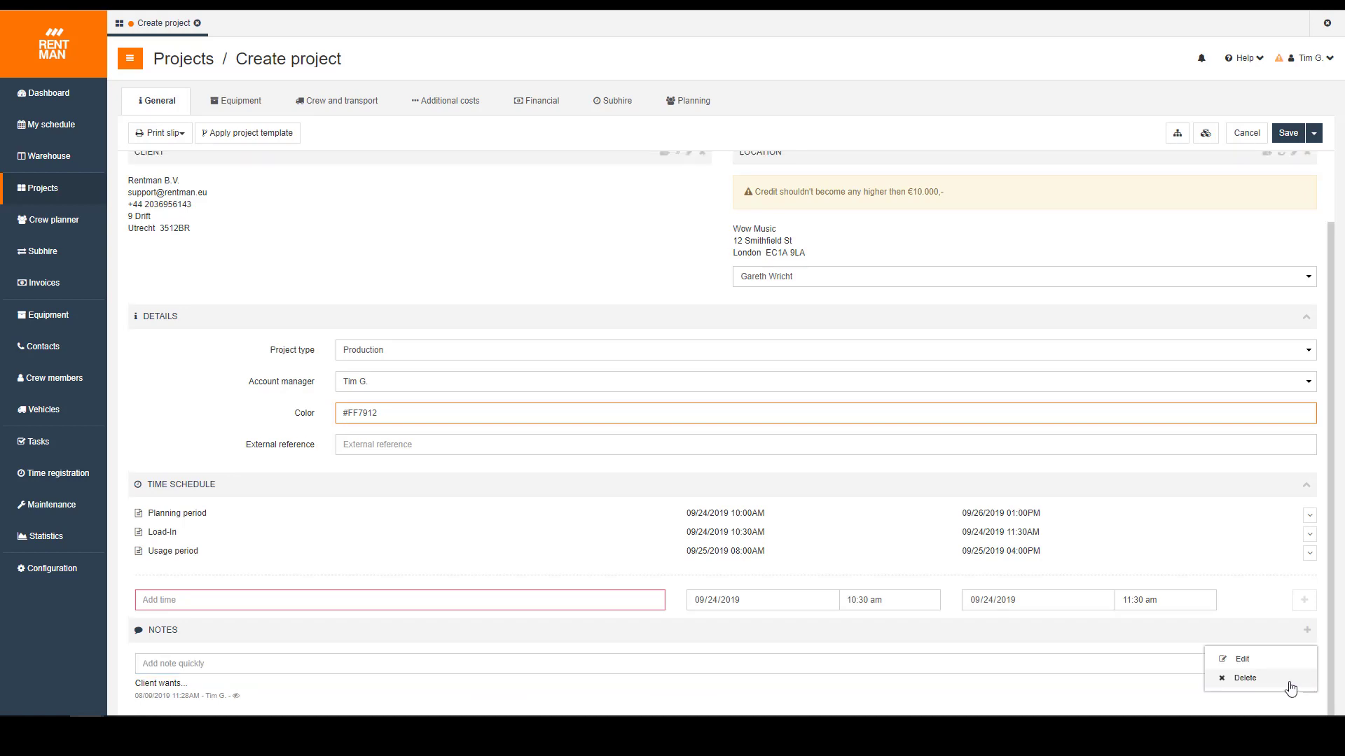
pyautogui.click(1258, 666)
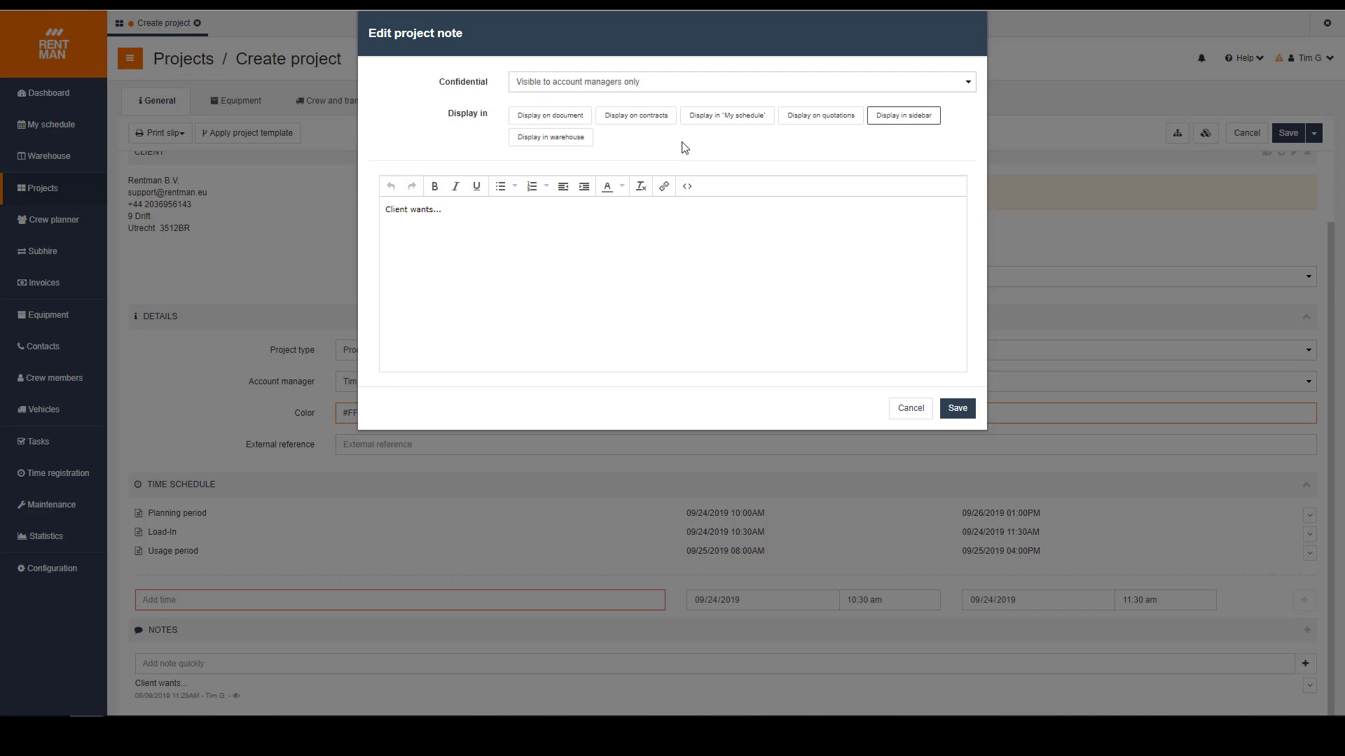
pyautogui.click(643, 120)
pyautogui.click(801, 118)
pyautogui.click(637, 124)
pyautogui.click(826, 119)
pyautogui.click(581, 143)
pyautogui.click(955, 414)
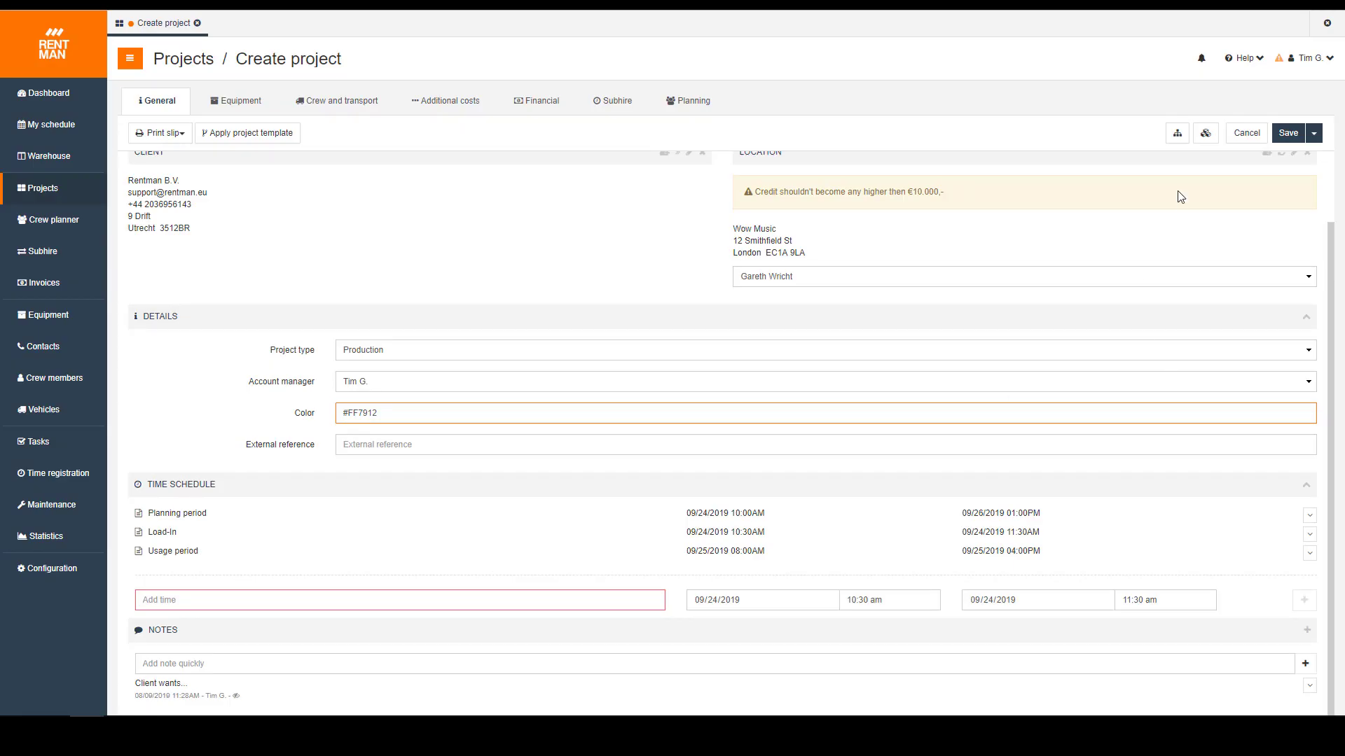
# Step: Show the project's details sidebar and start a task named "Scout out location" with a deadline of 08/20/2019
pyautogui.click(1206, 135)
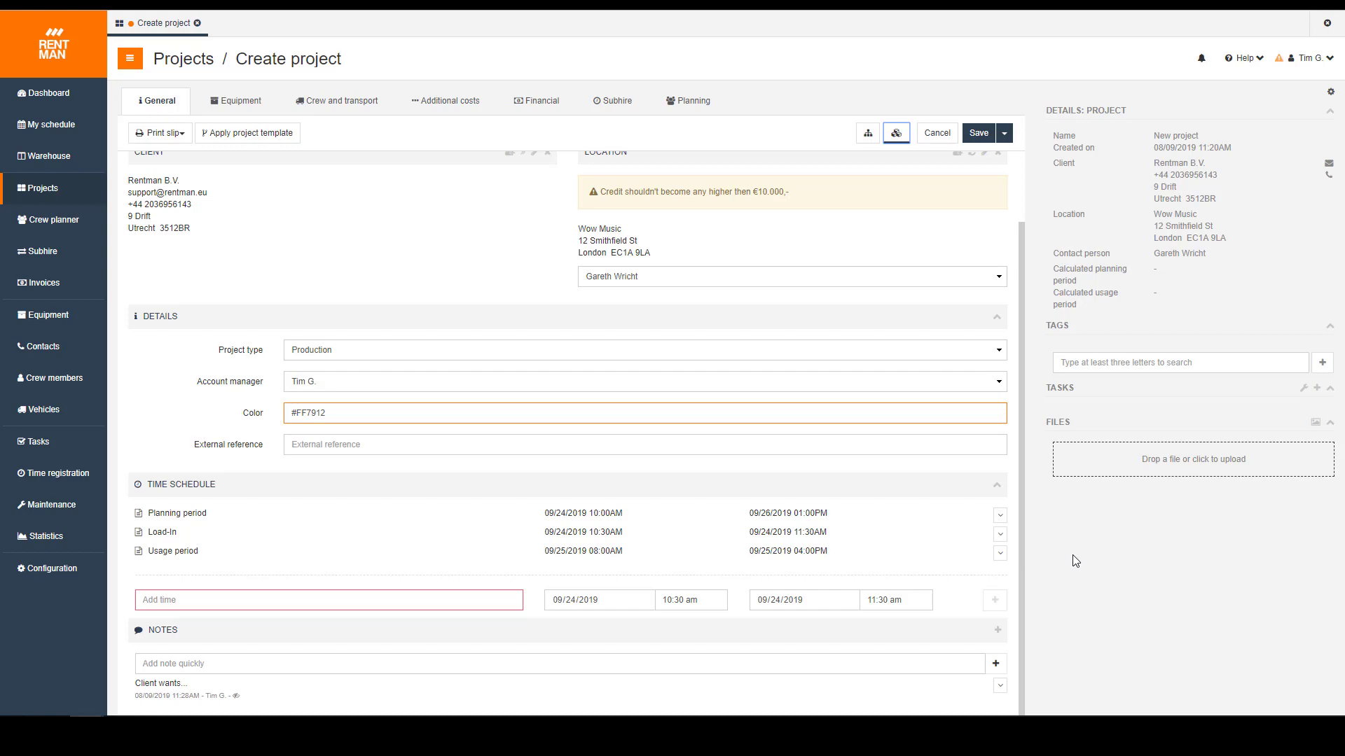
pyautogui.click(1318, 391)
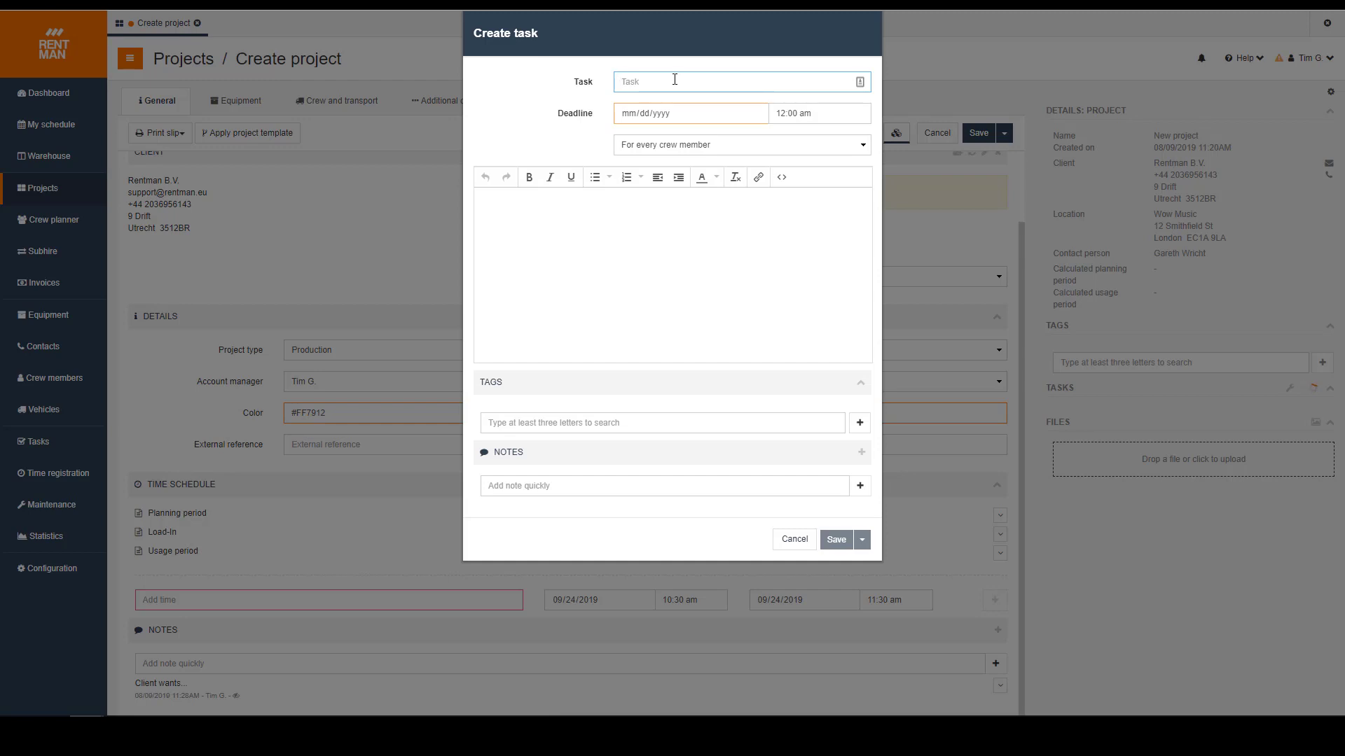
pyautogui.write('Scout location')
pyautogui.click(644, 81)
pyautogui.write('out')
pyautogui.click(667, 115)
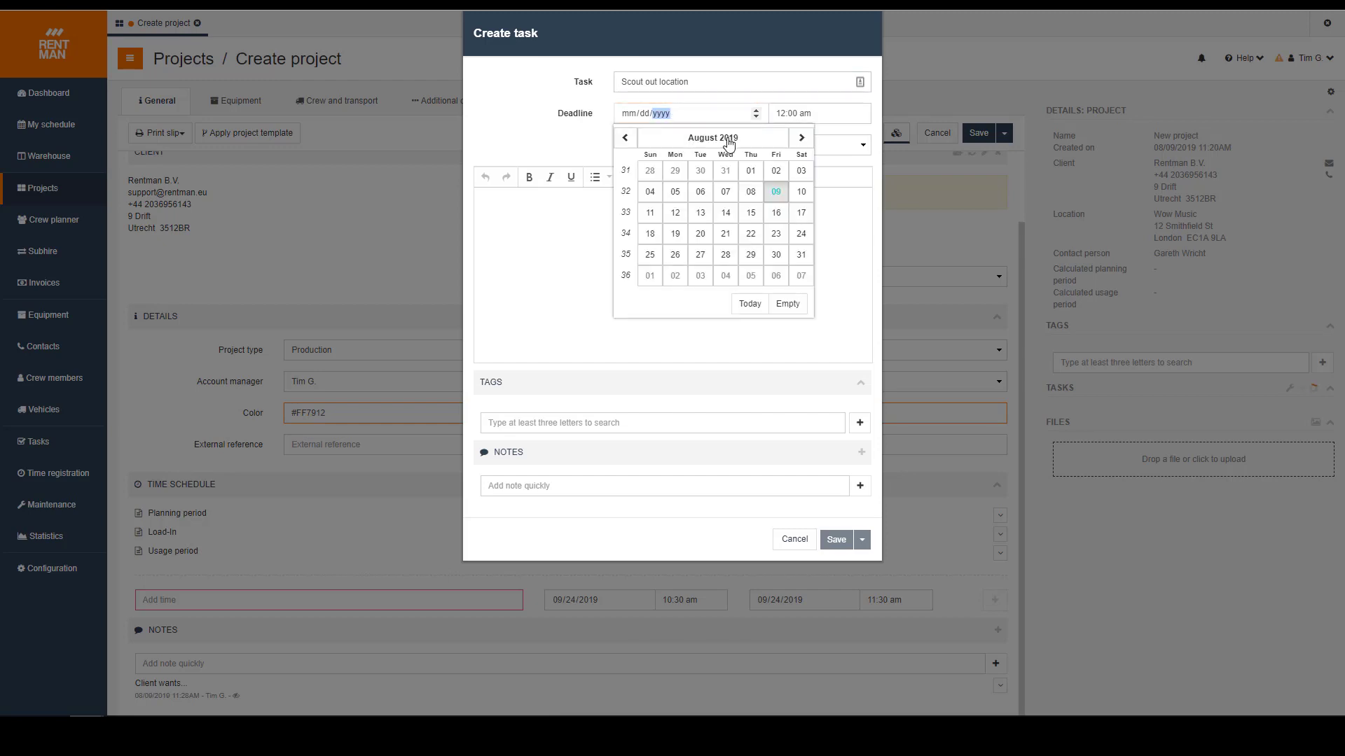
pyautogui.click(700, 234)
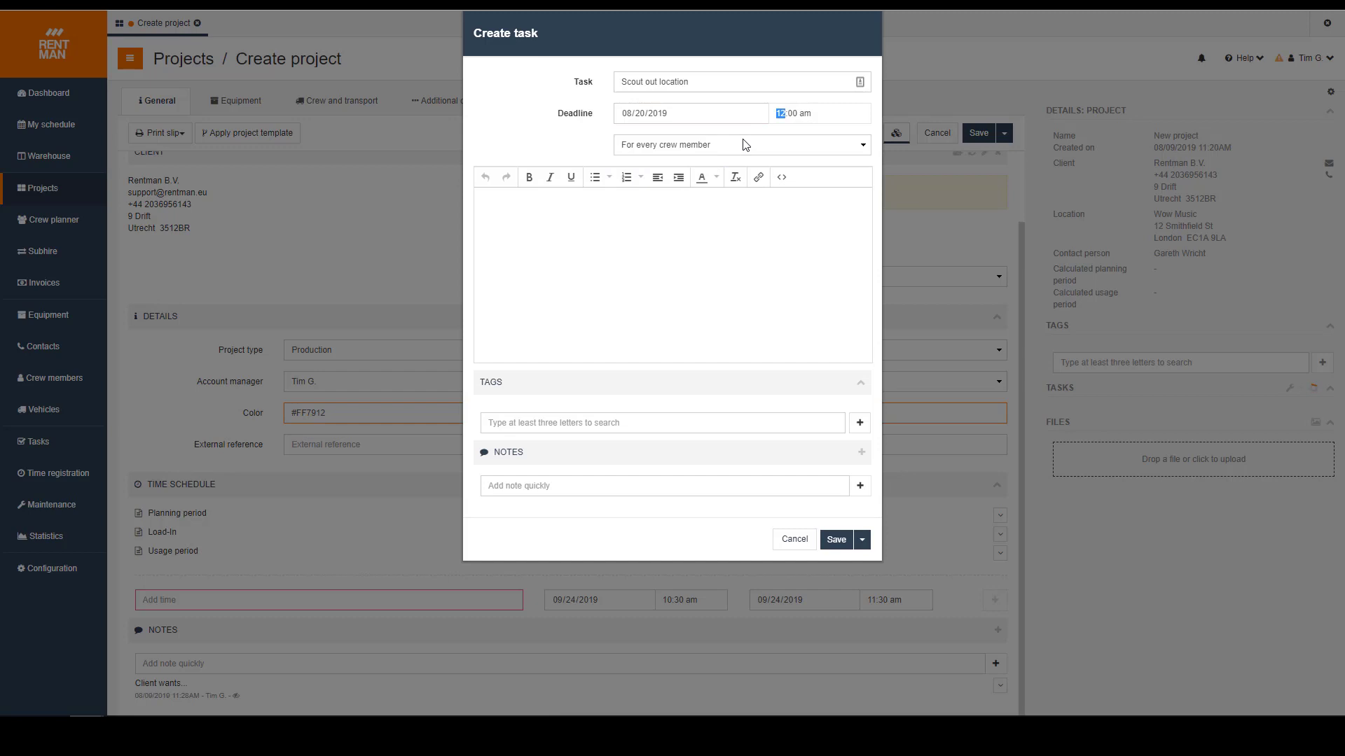
# Step: Assign the task to specific crew members, keeping the account manager as the only one, and save it
pyautogui.click(743, 144)
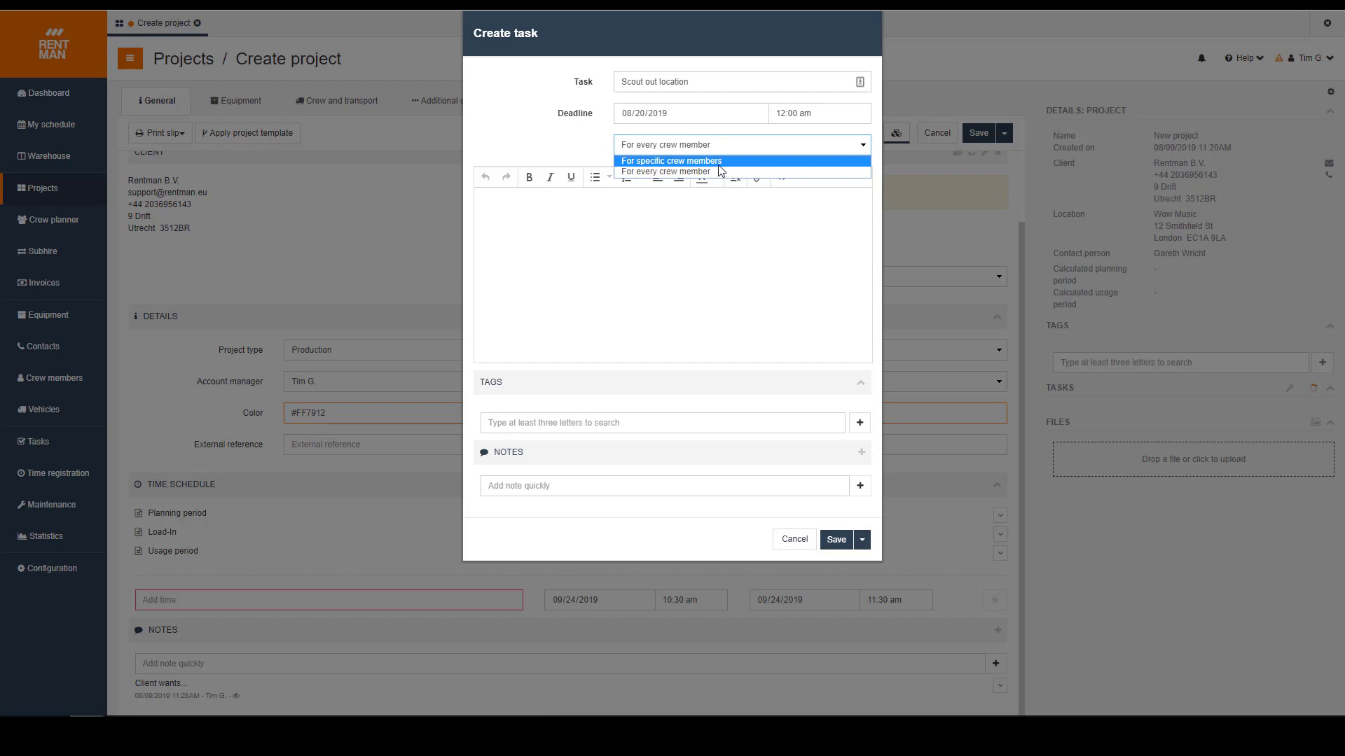
pyautogui.click(680, 163)
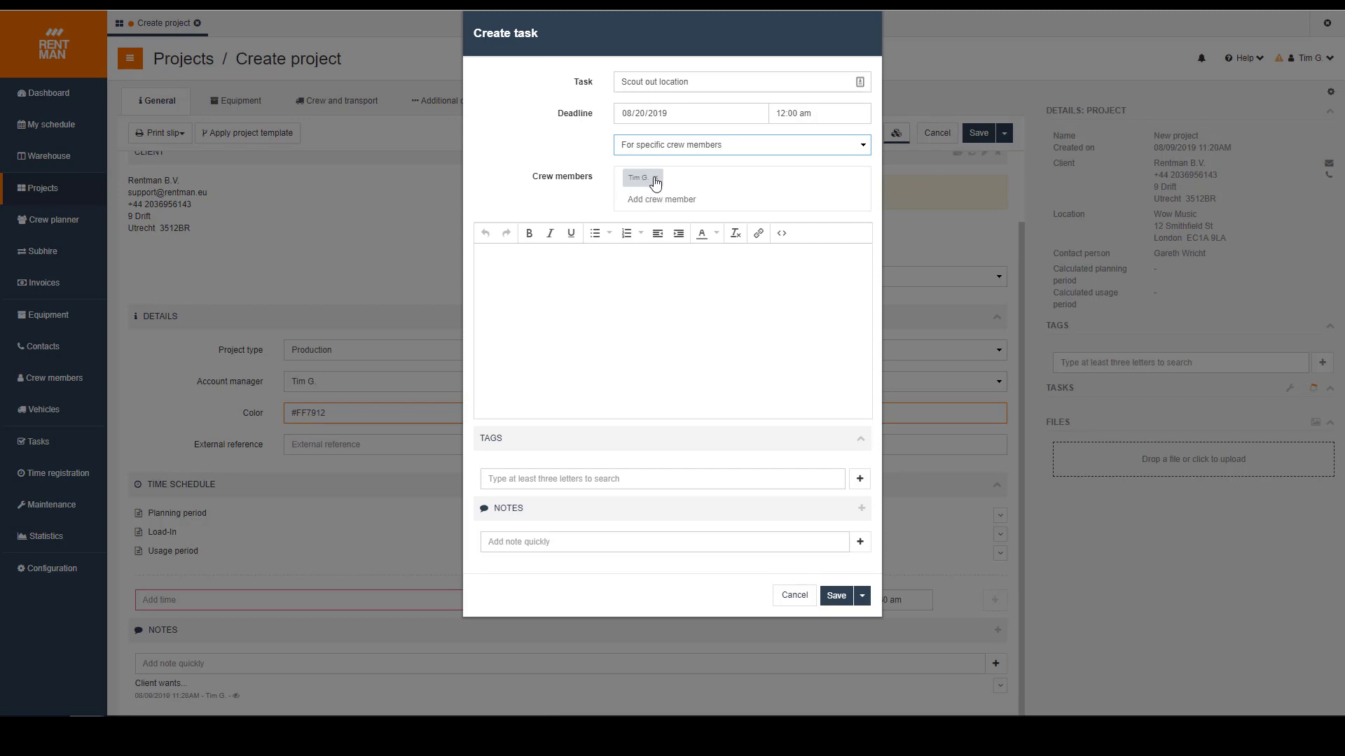
pyautogui.click(672, 201)
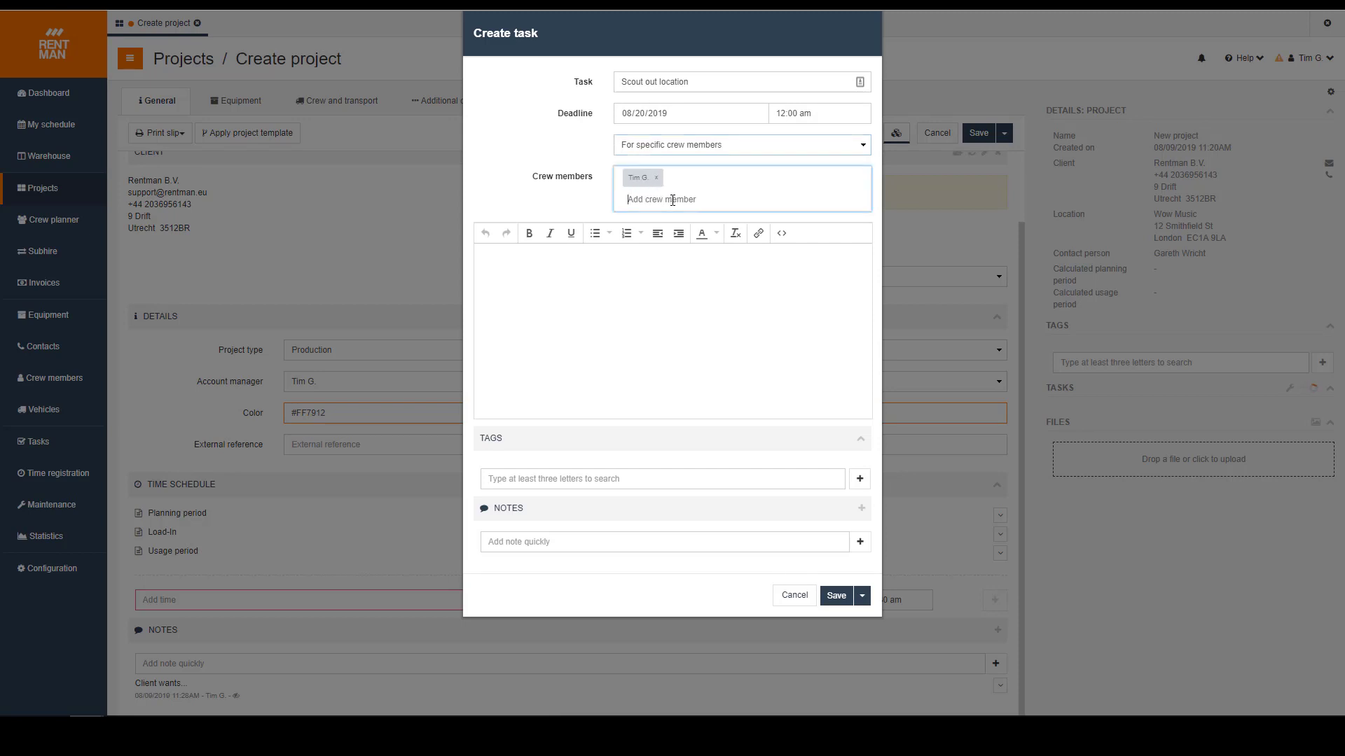
pyautogui.click(633, 285)
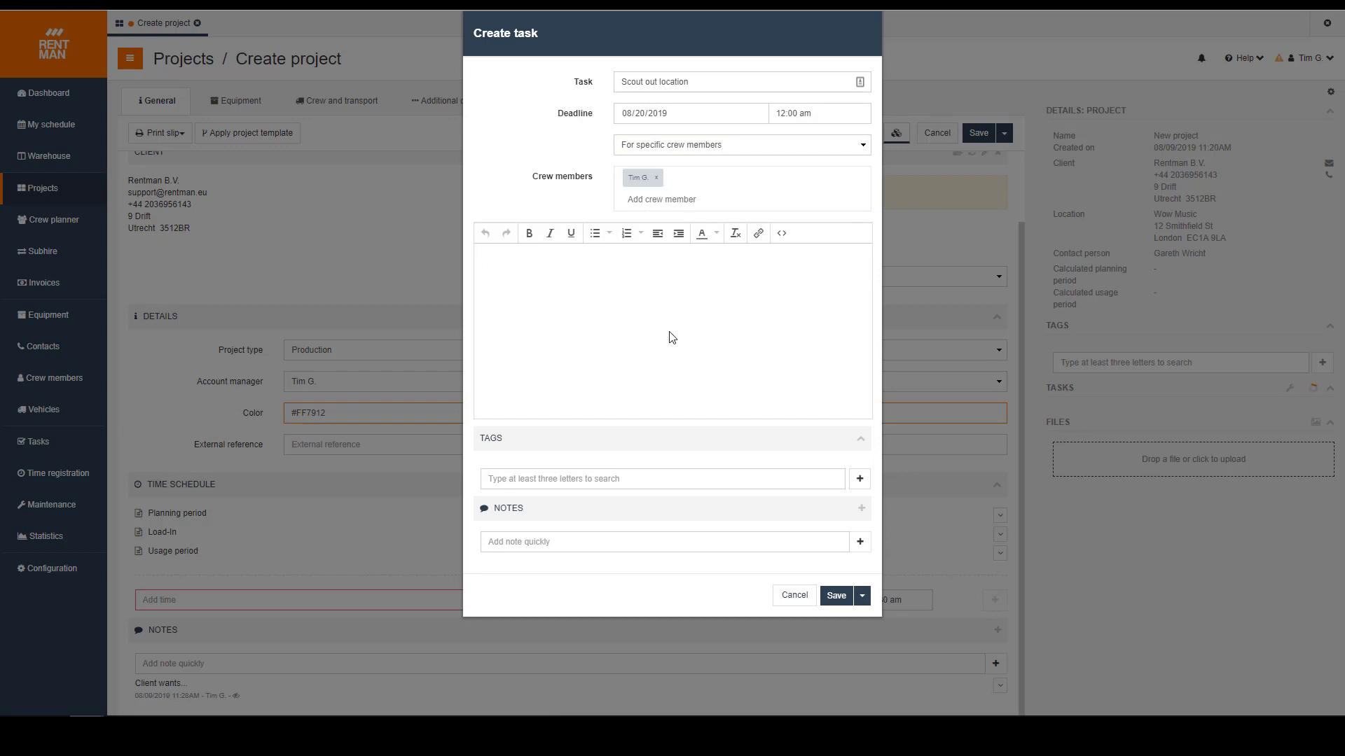
pyautogui.click(845, 596)
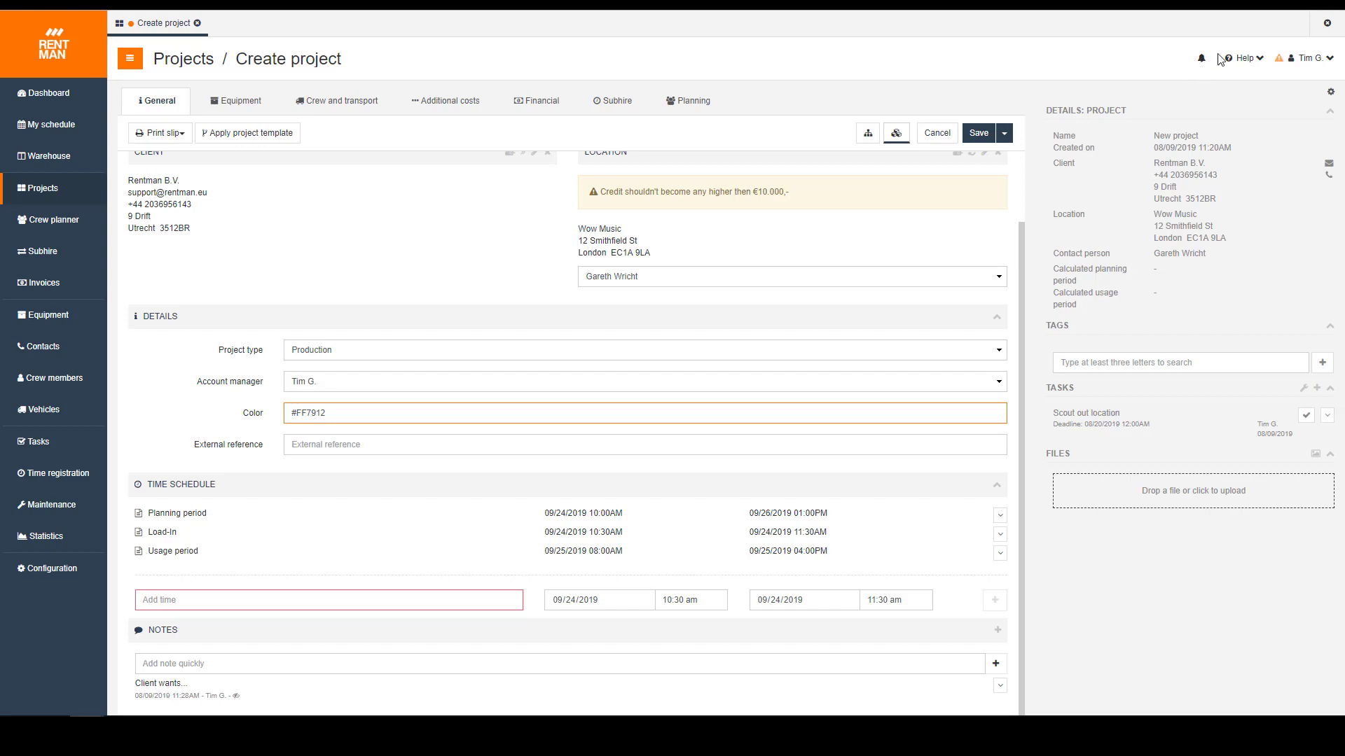
# Step: Look through the notification preferences for invitations, projects and financial events, and close them without making changes
pyautogui.click(1202, 62)
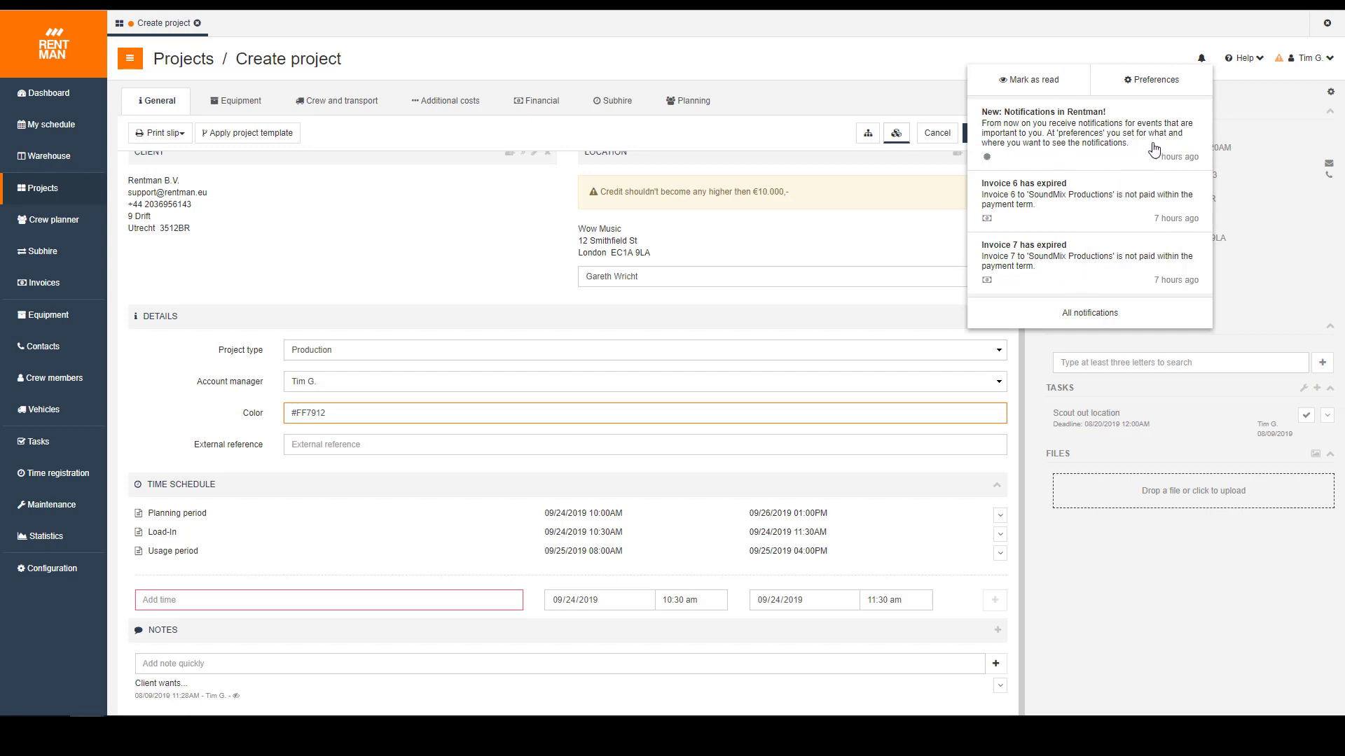
pyautogui.click(1183, 80)
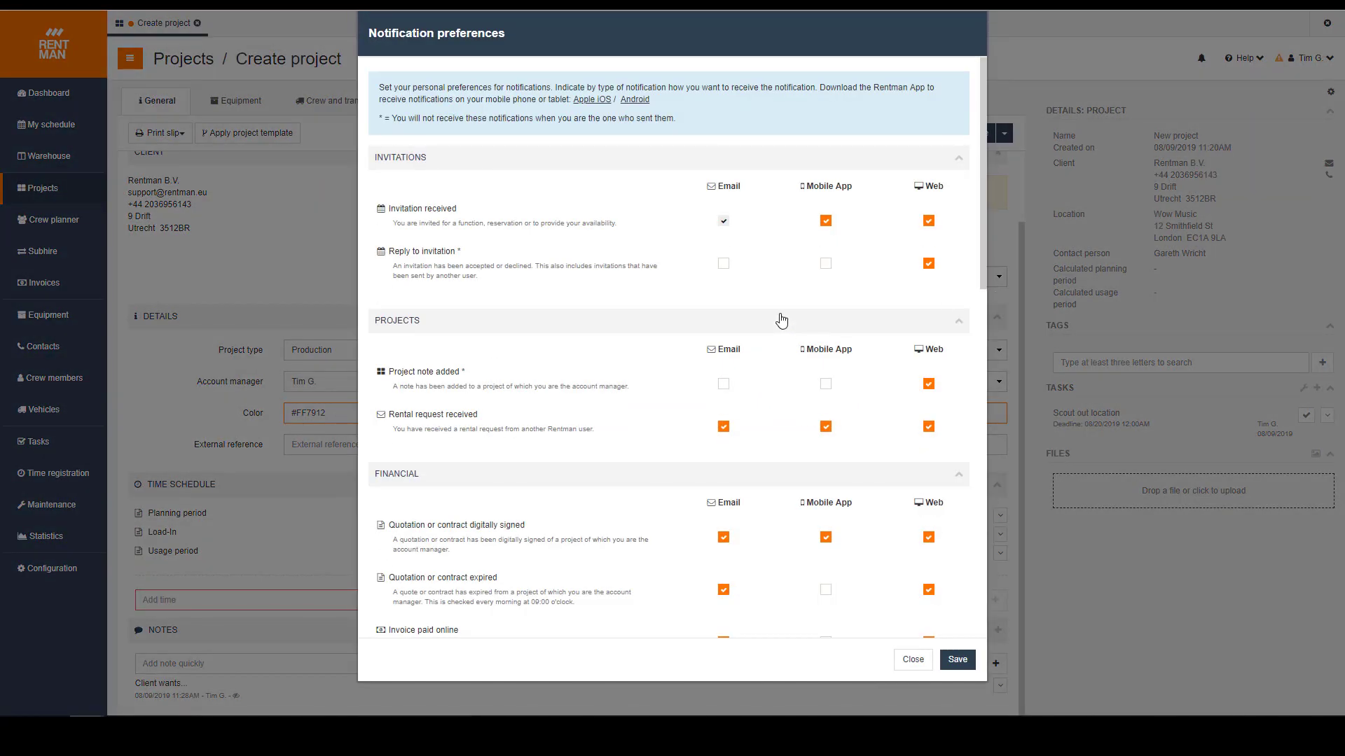
pyautogui.scroll(-1, 775, 378)
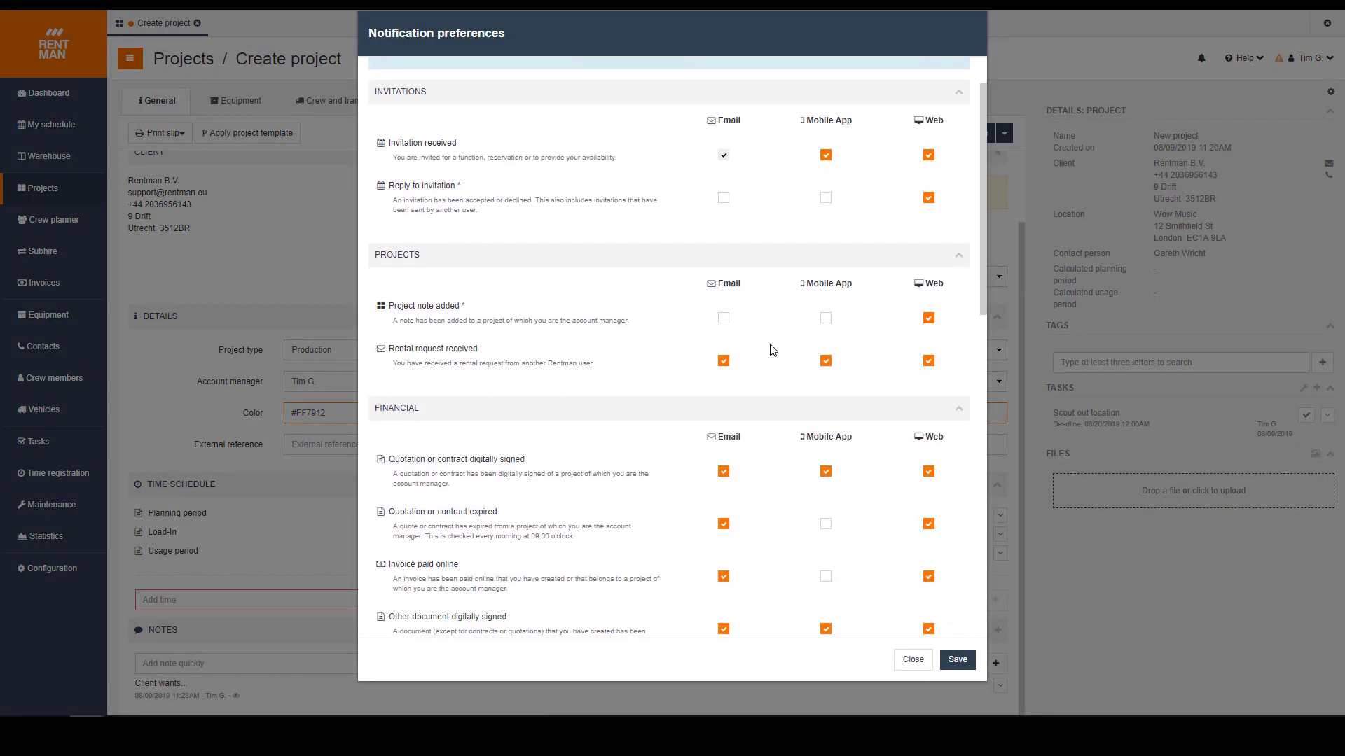
pyautogui.scroll(1, 979, 199)
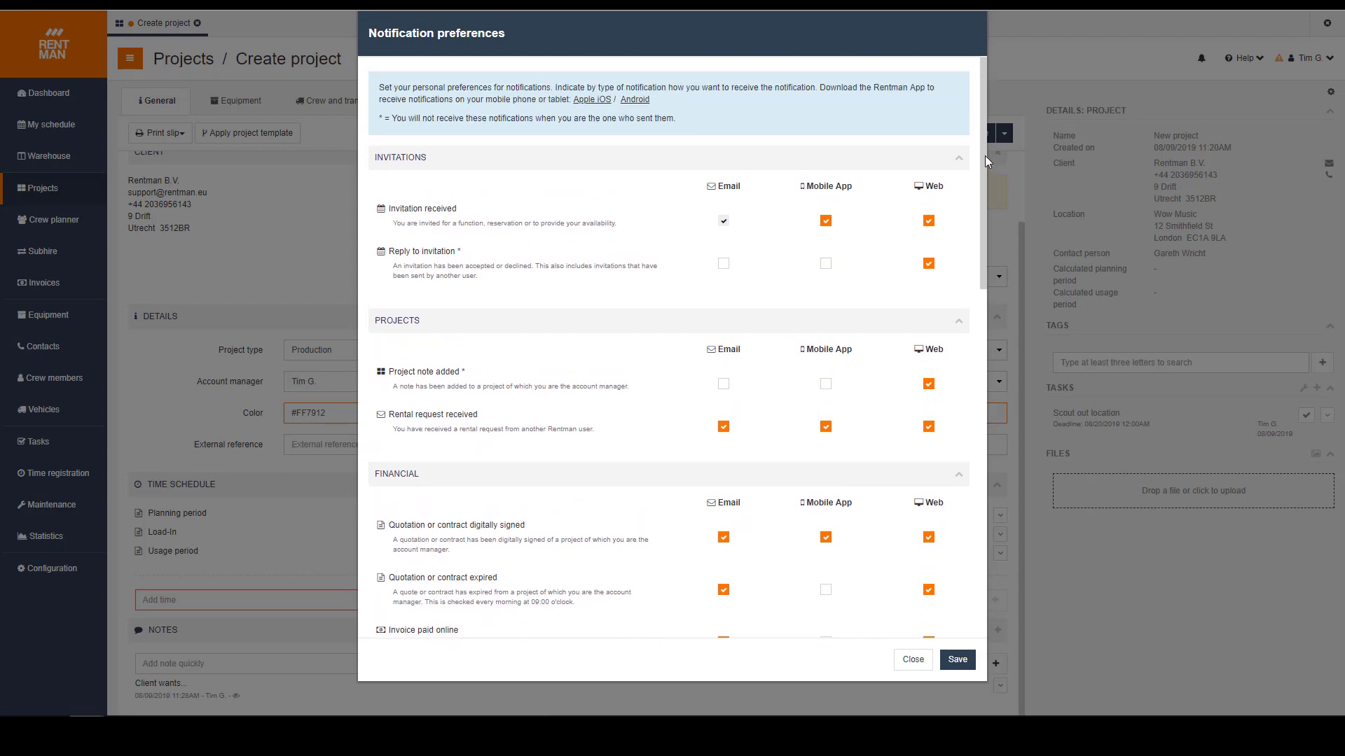
pyautogui.moveTo(985, 160)
pyautogui.mouseDown()
pyautogui.moveTo(976, 500)
pyautogui.moveTo(975, 144)
pyautogui.mouseUp()
pyautogui.click(914, 660)
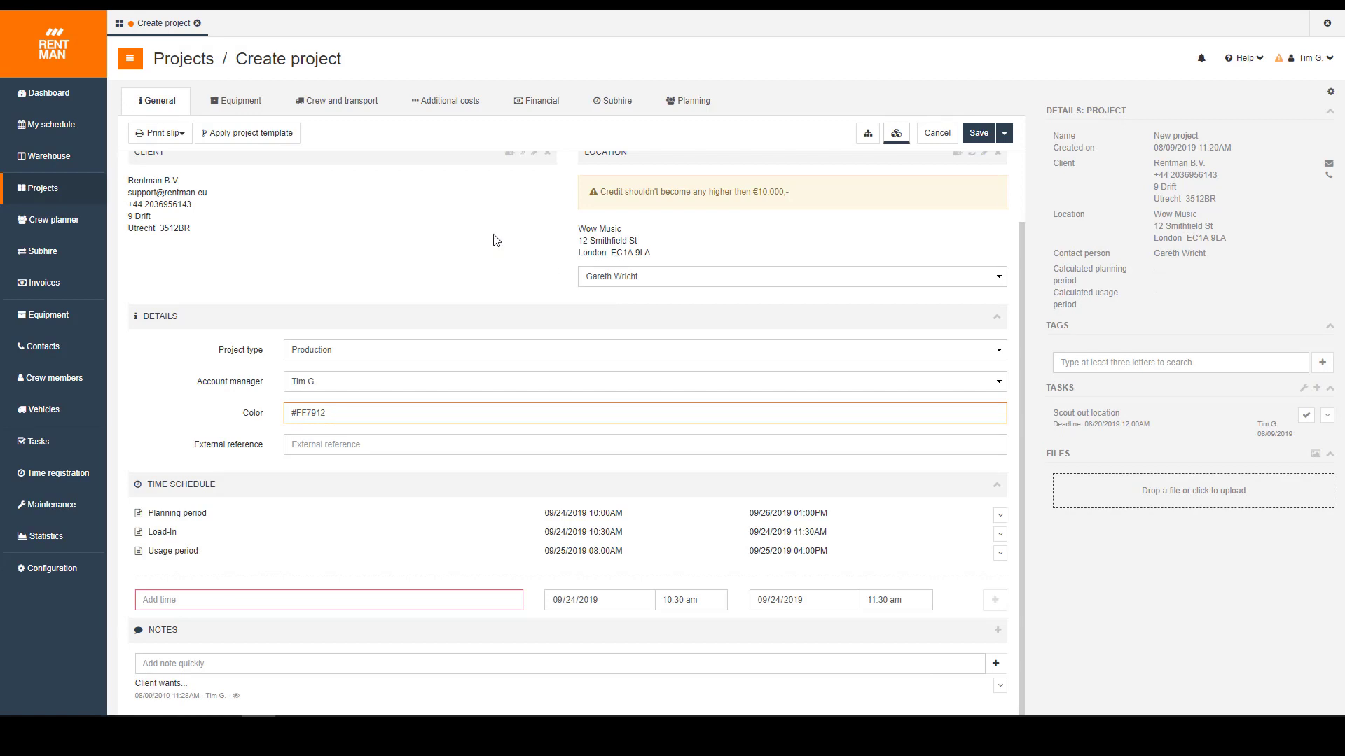
# Step: Show the project's subproject overview and hide it again
pyautogui.moveTo(1021, 242); pyautogui.dragTo(1021, 159)
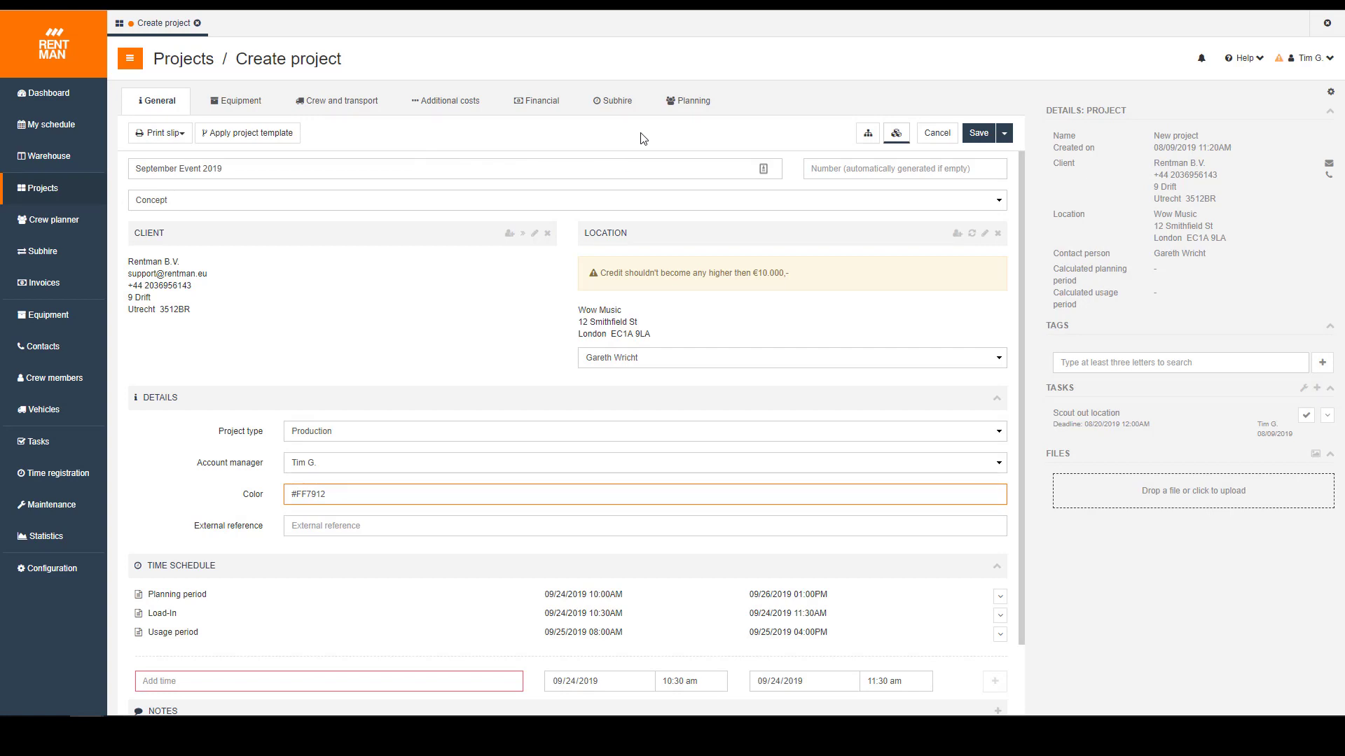
pyautogui.click(868, 137)
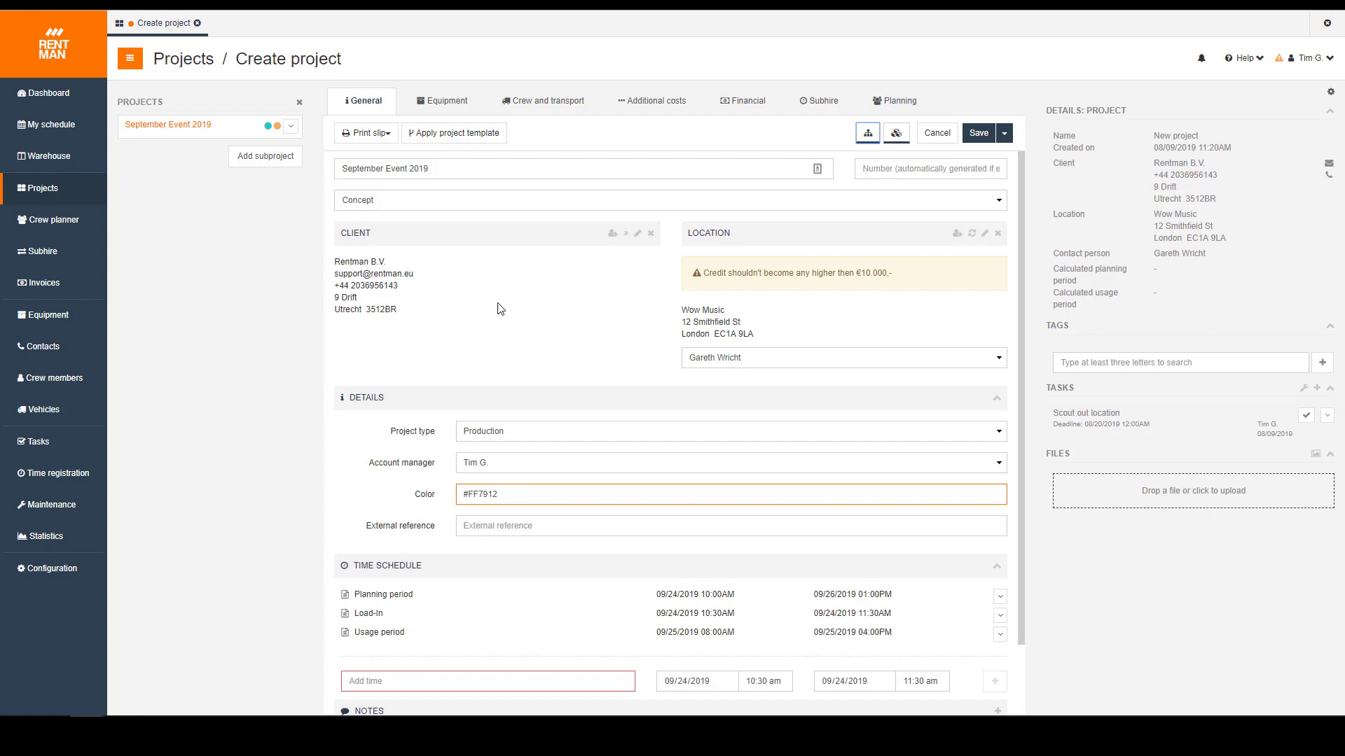
pyautogui.click(300, 107)
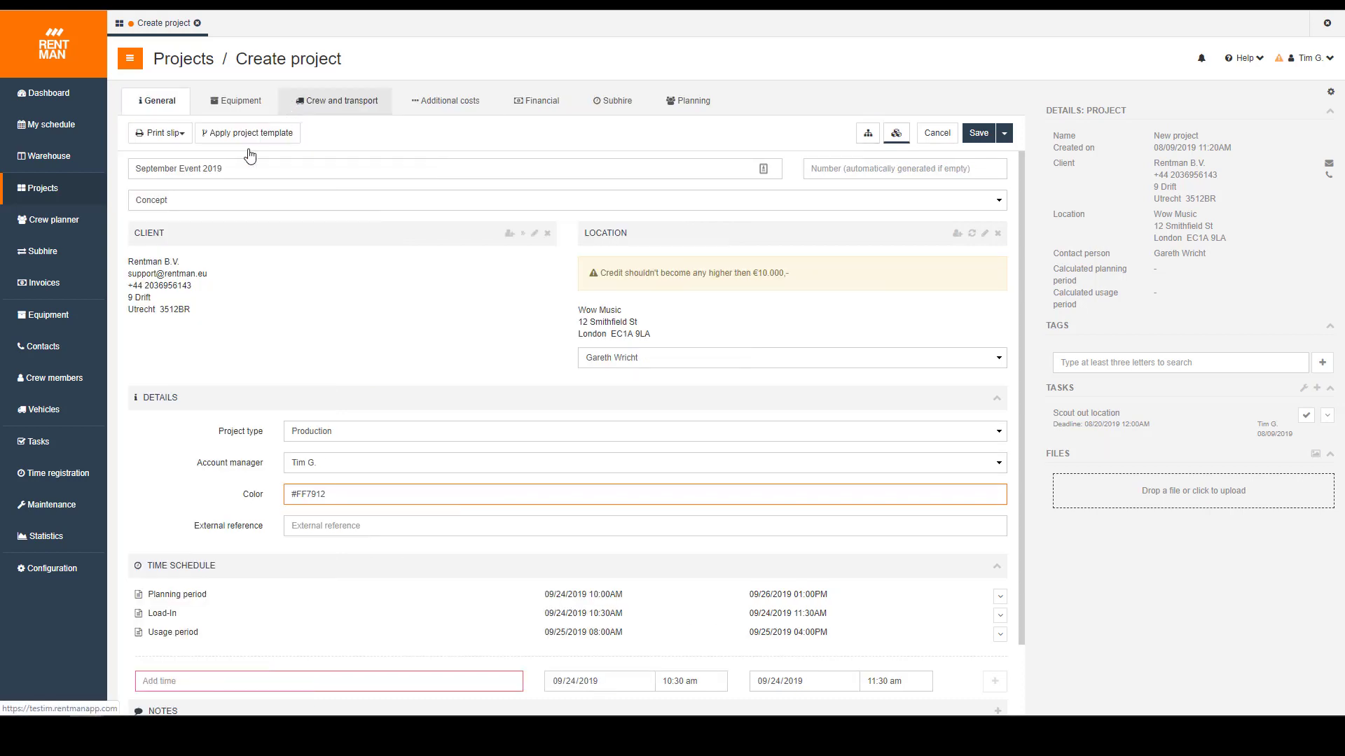
# Step: Go to the project's equipment planning without the timeline and search the equipment list for "kiva", clearing the search again
pyautogui.click(265, 104)
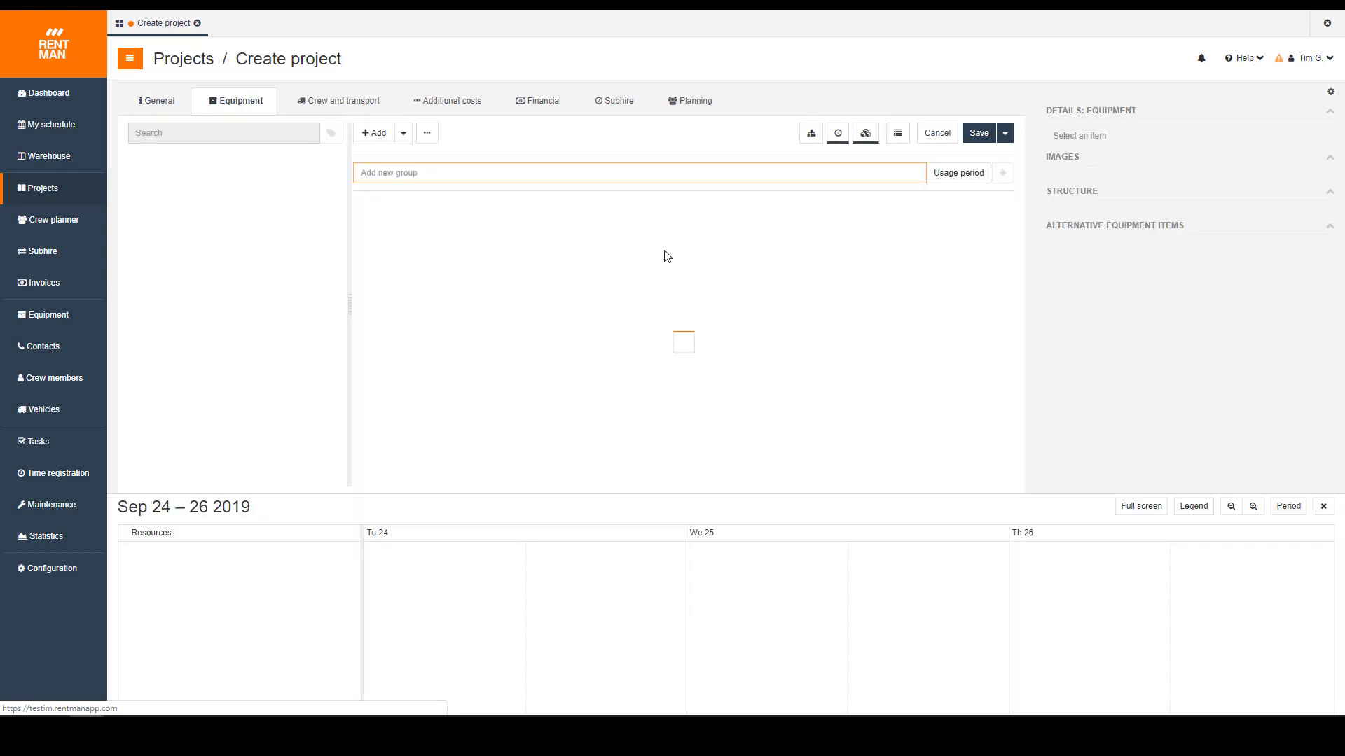
pyautogui.click(1323, 506)
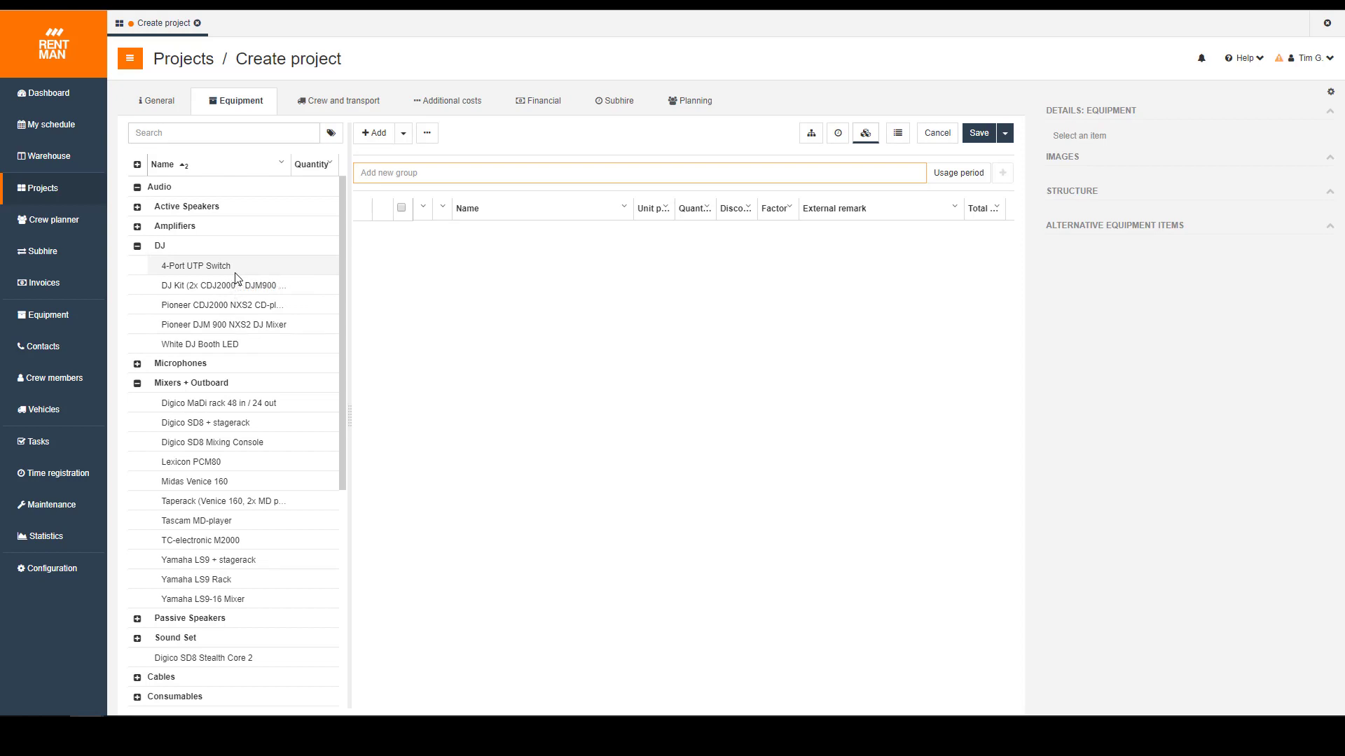
pyautogui.scroll(-1, 233, 271)
pyautogui.scroll(1, 207, 277)
pyautogui.click(194, 133)
pyautogui.write('kiva')
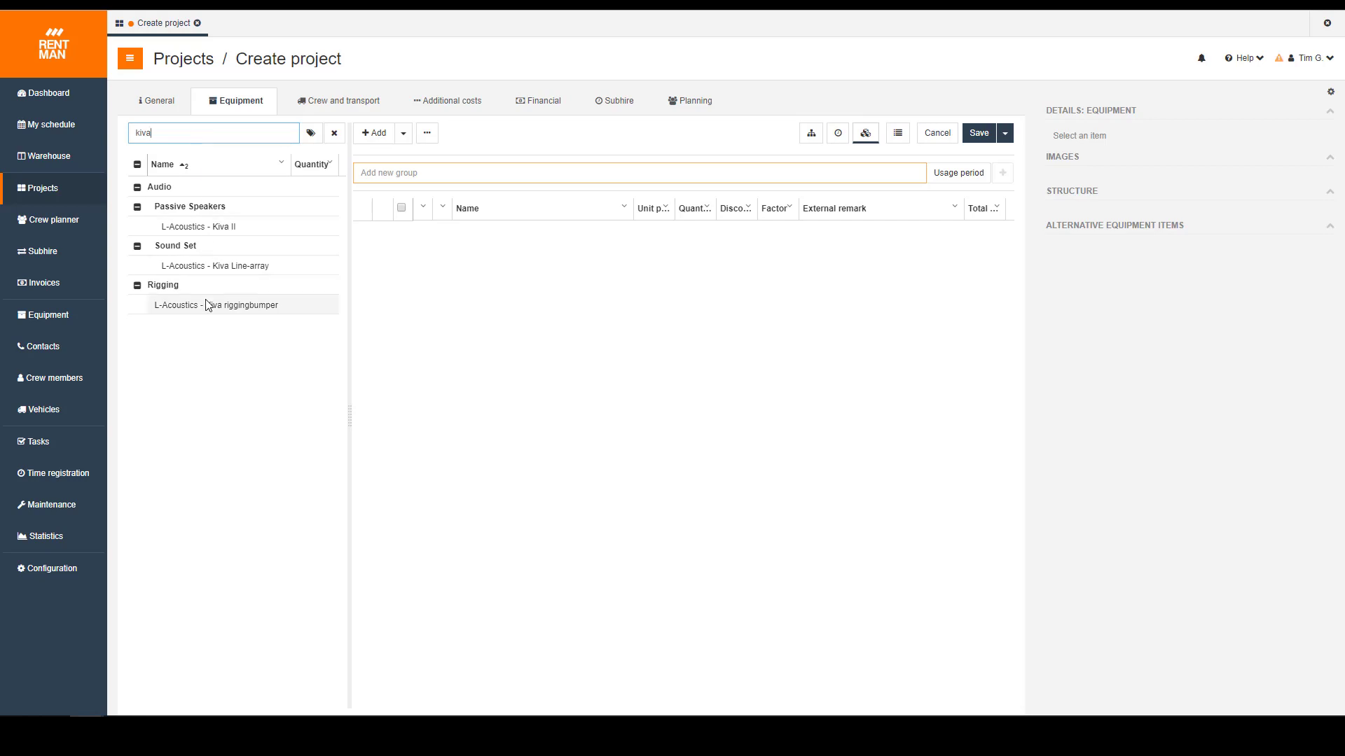
pyautogui.doubleClick(205, 134)
pyautogui.press('BackSpace')
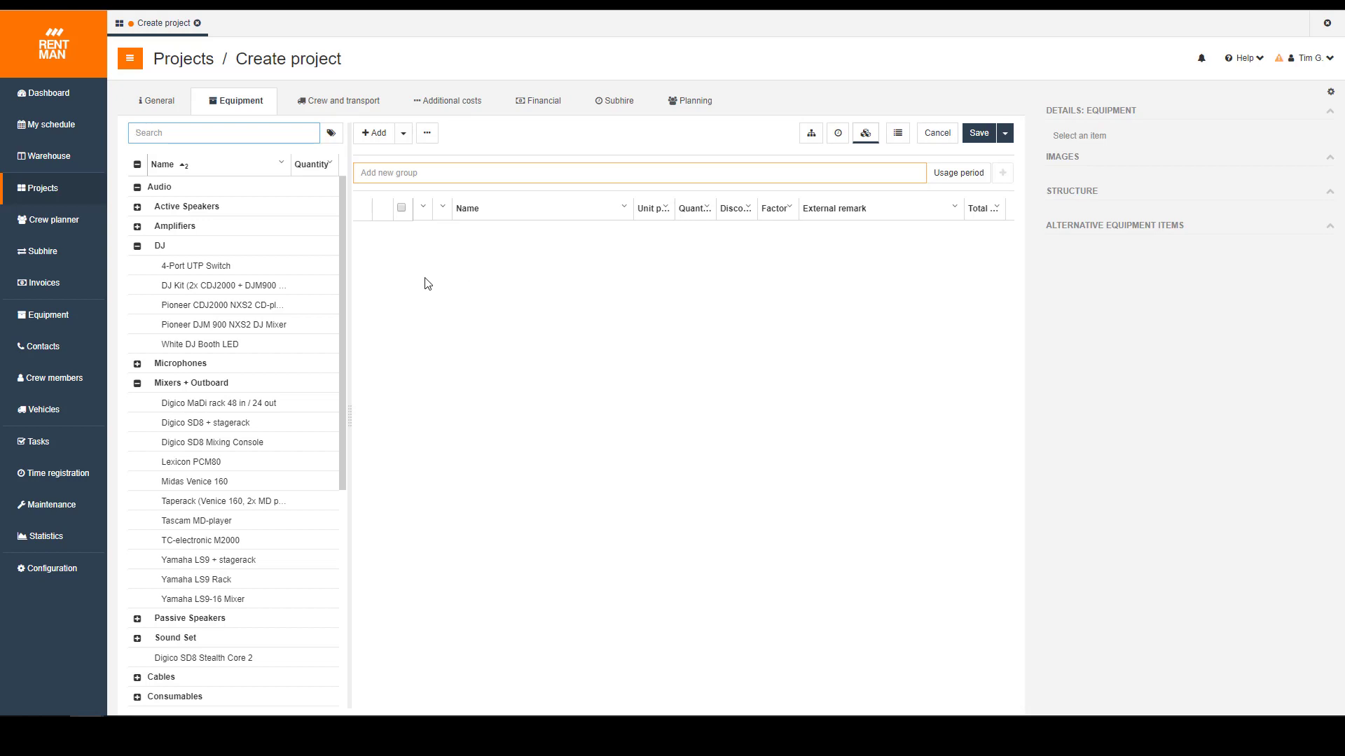
# Step: Add the equipment groups Audio, Lighting and Video for the usage period
pyautogui.click(420, 173)
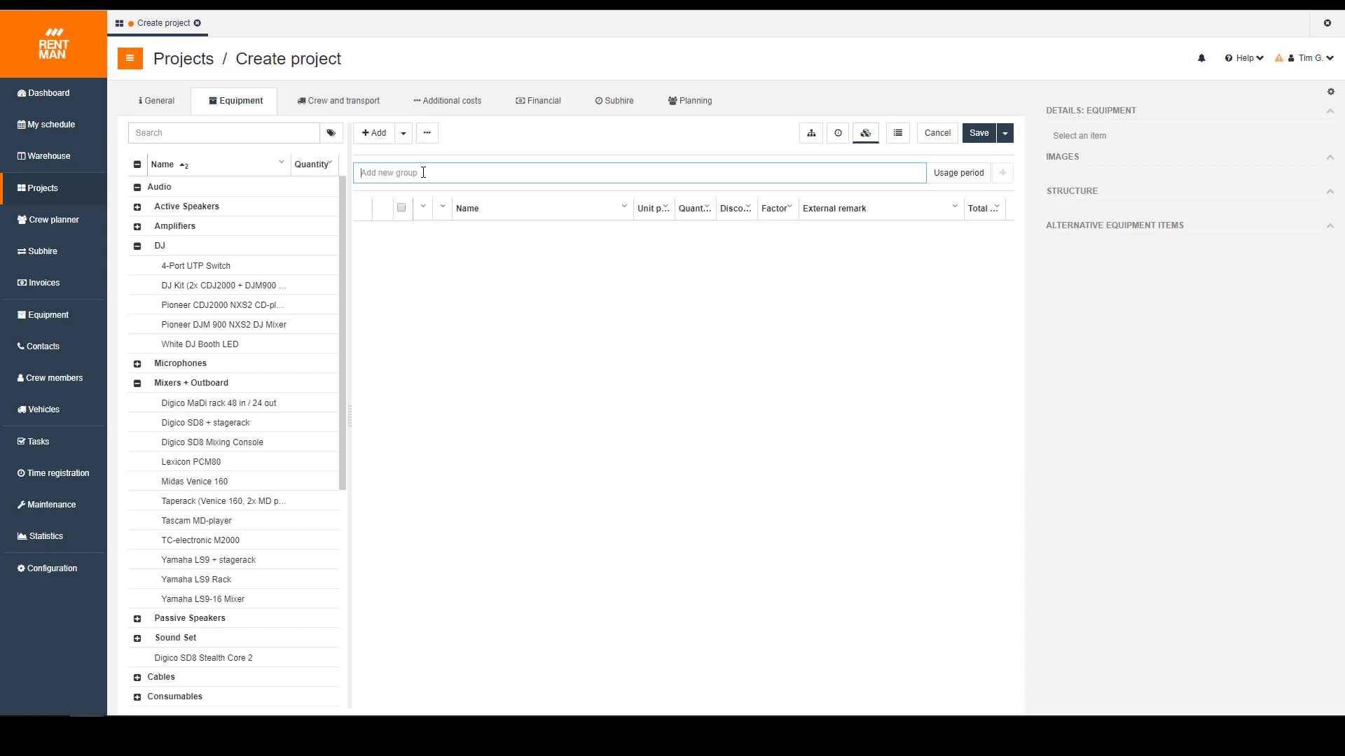
pyautogui.write('Audio')
pyautogui.press('Return')
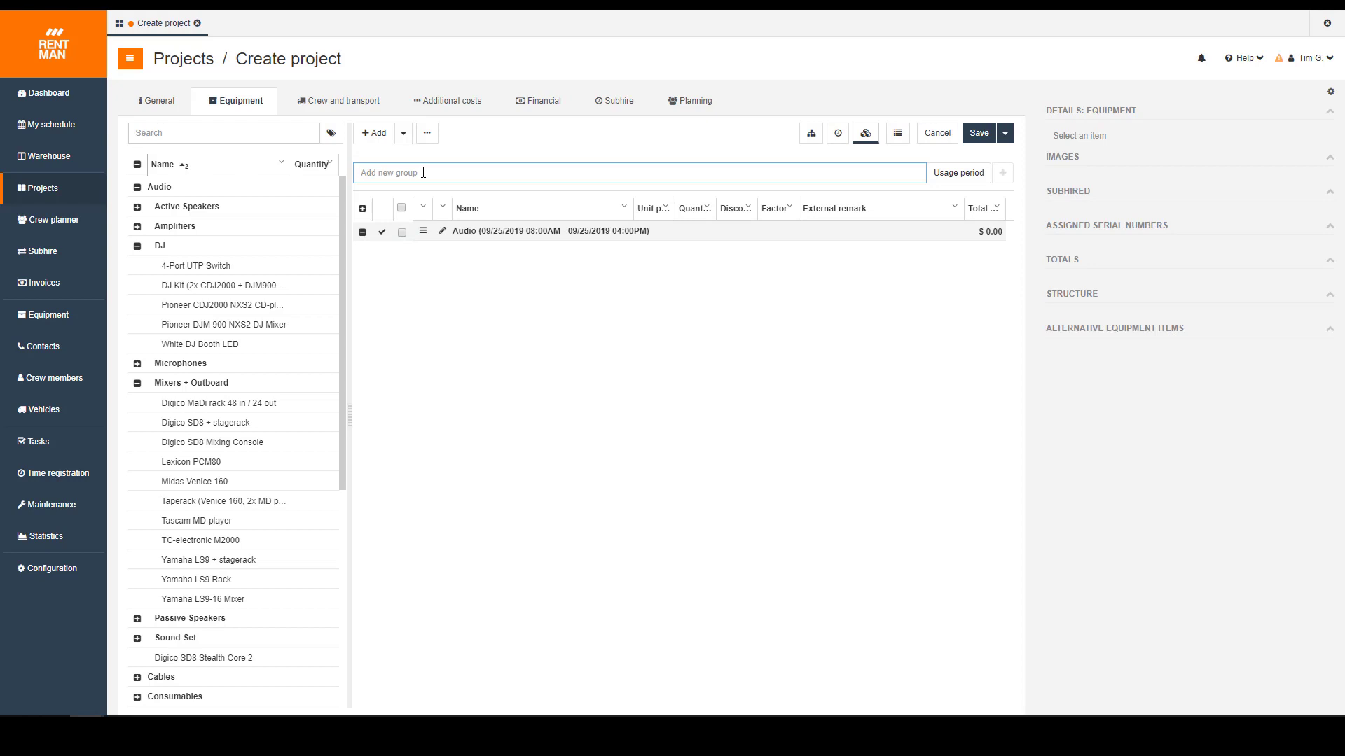
pyautogui.write('Lighting')
pyautogui.press('Return')
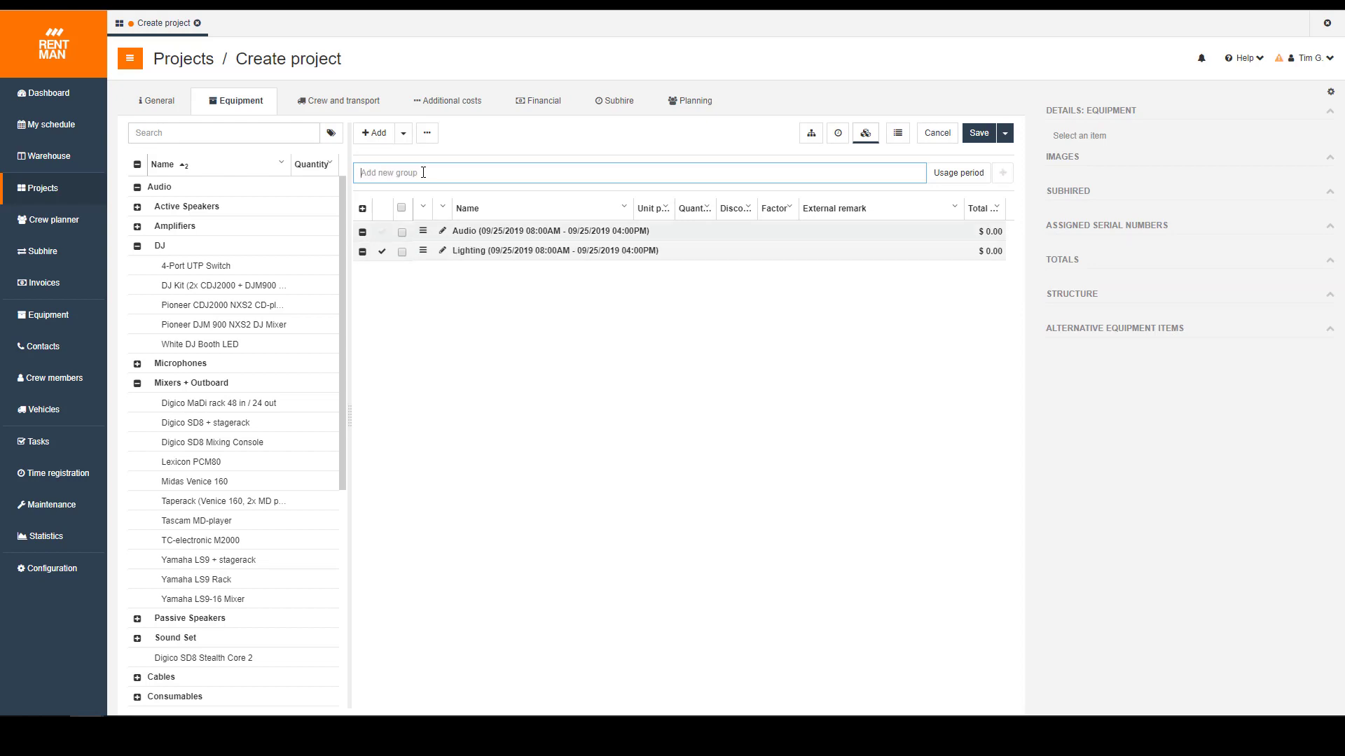
pyautogui.write('Video')
pyautogui.press('Return')
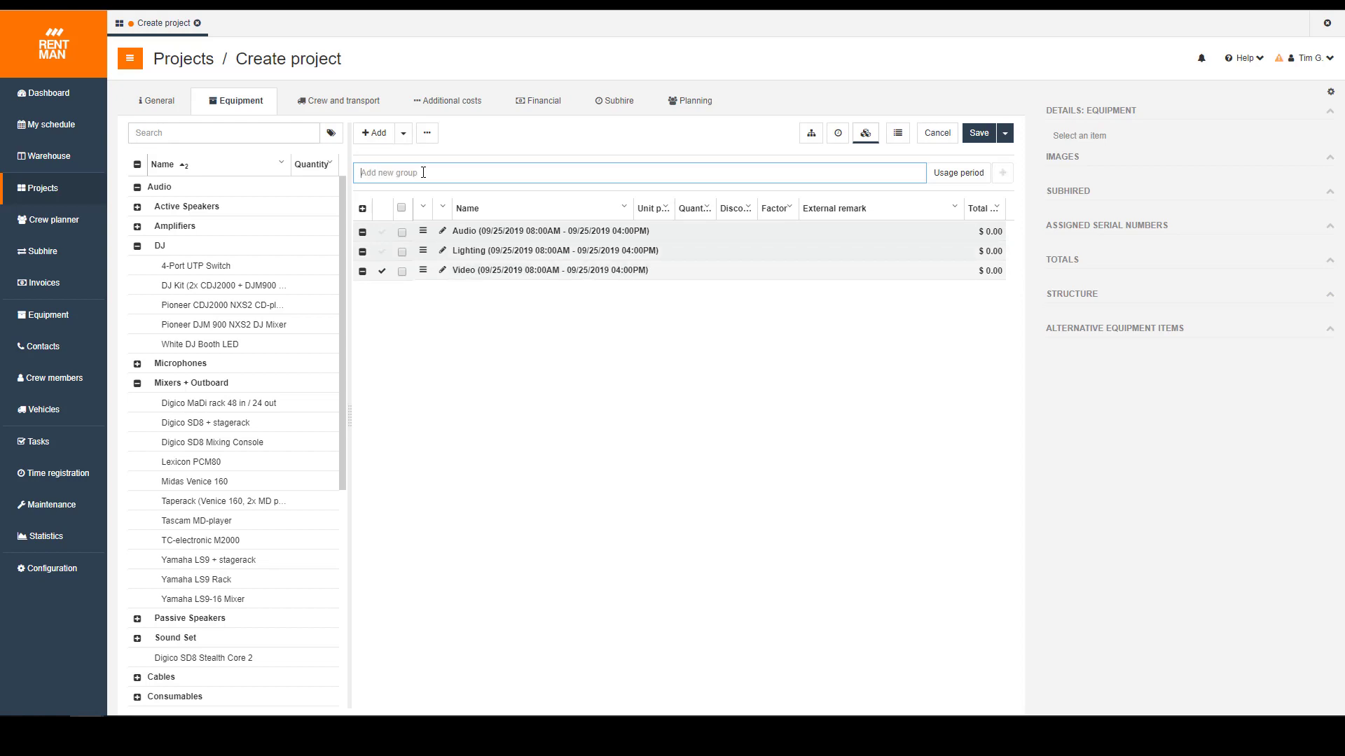
# Step: Add two more equipment groups named Day 1 and Day 2
pyautogui.write('Day 1')
pyautogui.press('Return')
pyautogui.write('Da')
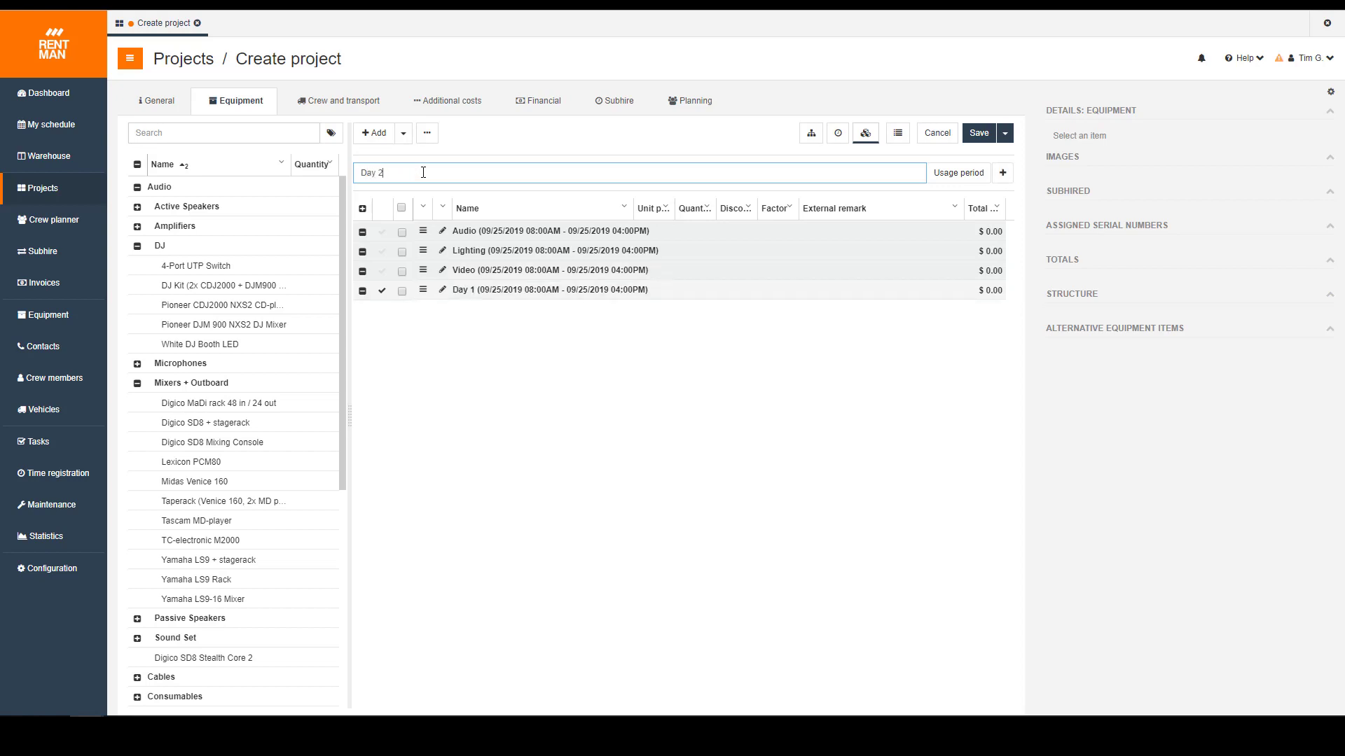
pyautogui.write('y 2')
pyautogui.press('Return')
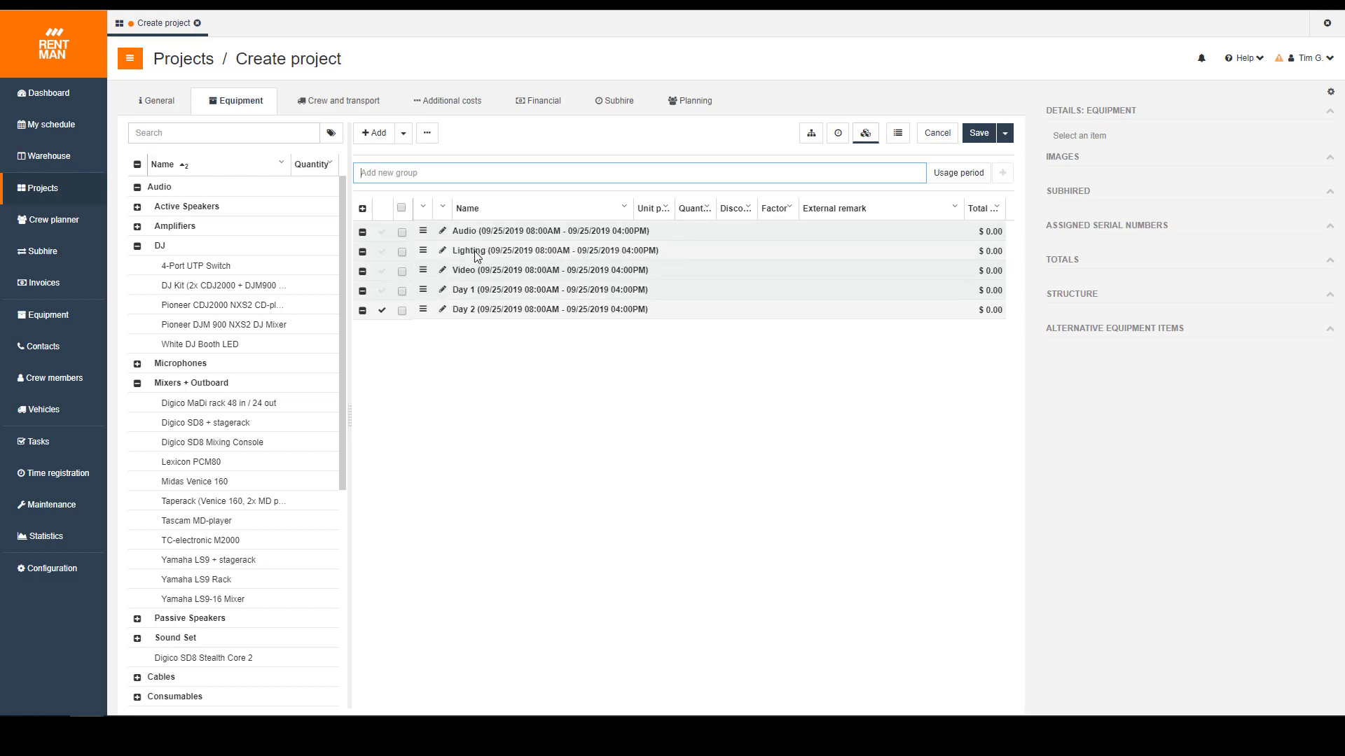
# Step: Delete the equipment groups Day 1 and Day 2
pyautogui.click(402, 292)
pyautogui.click(401, 310)
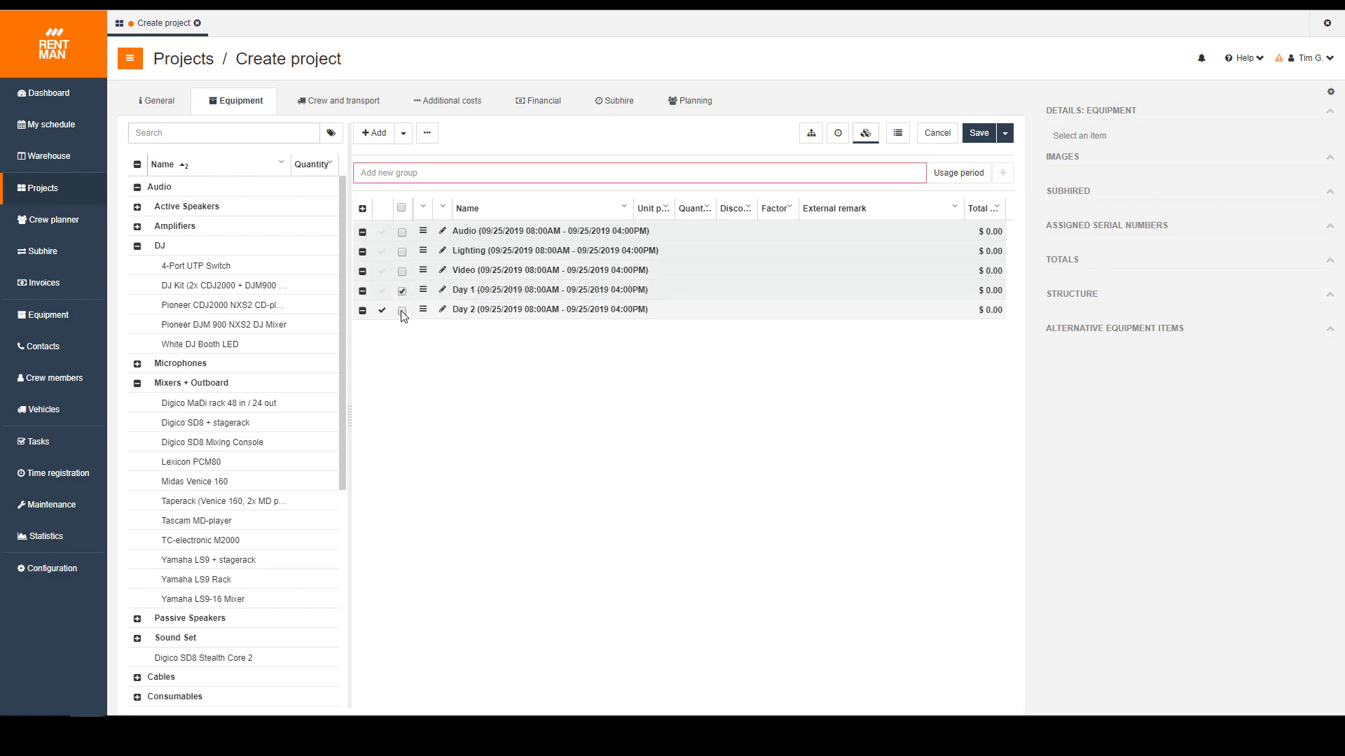
pyautogui.click(427, 135)
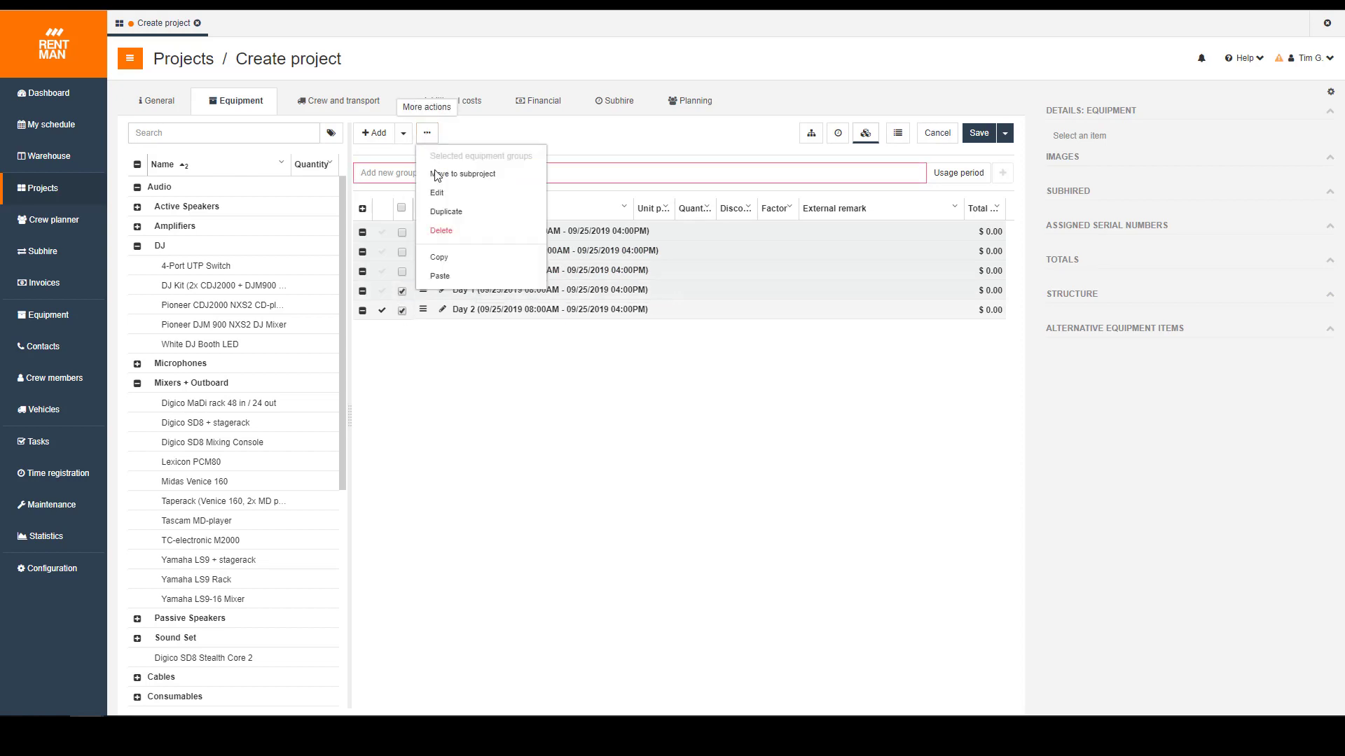
pyautogui.click(441, 238)
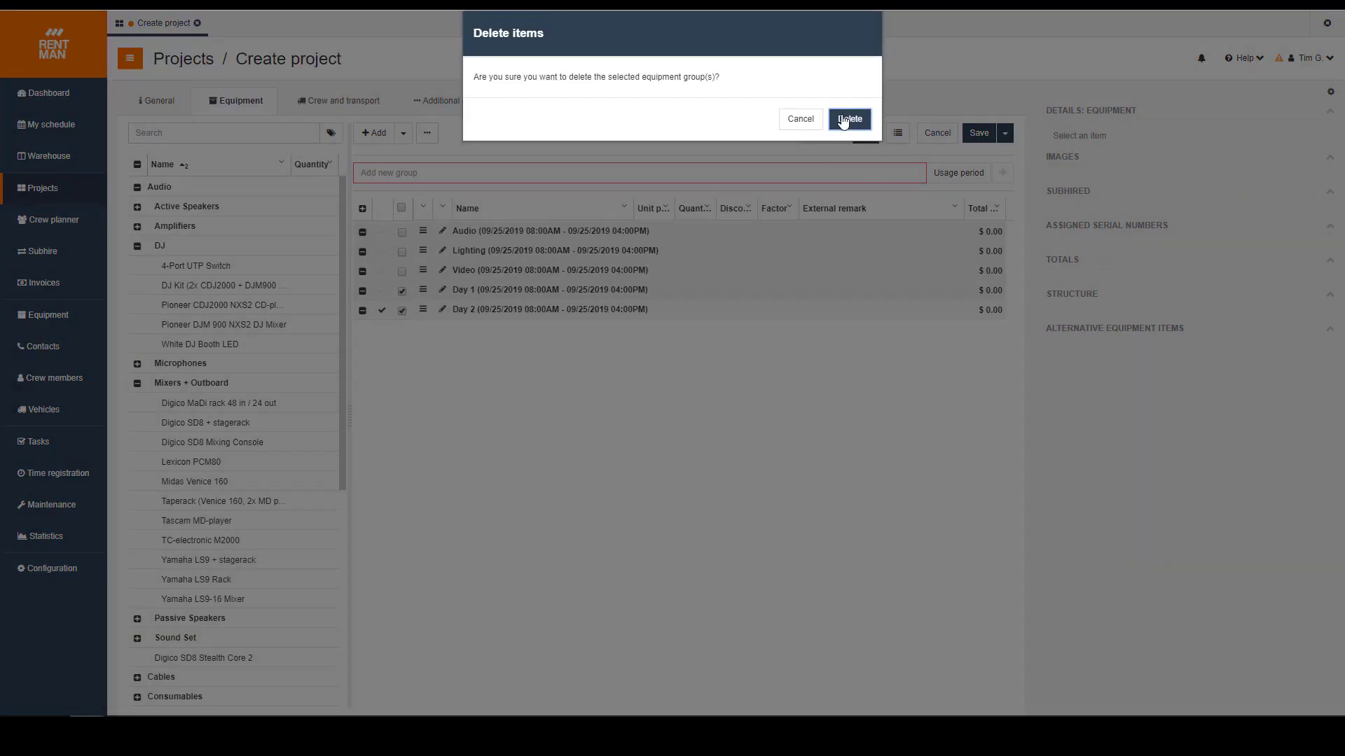
pyautogui.click(846, 122)
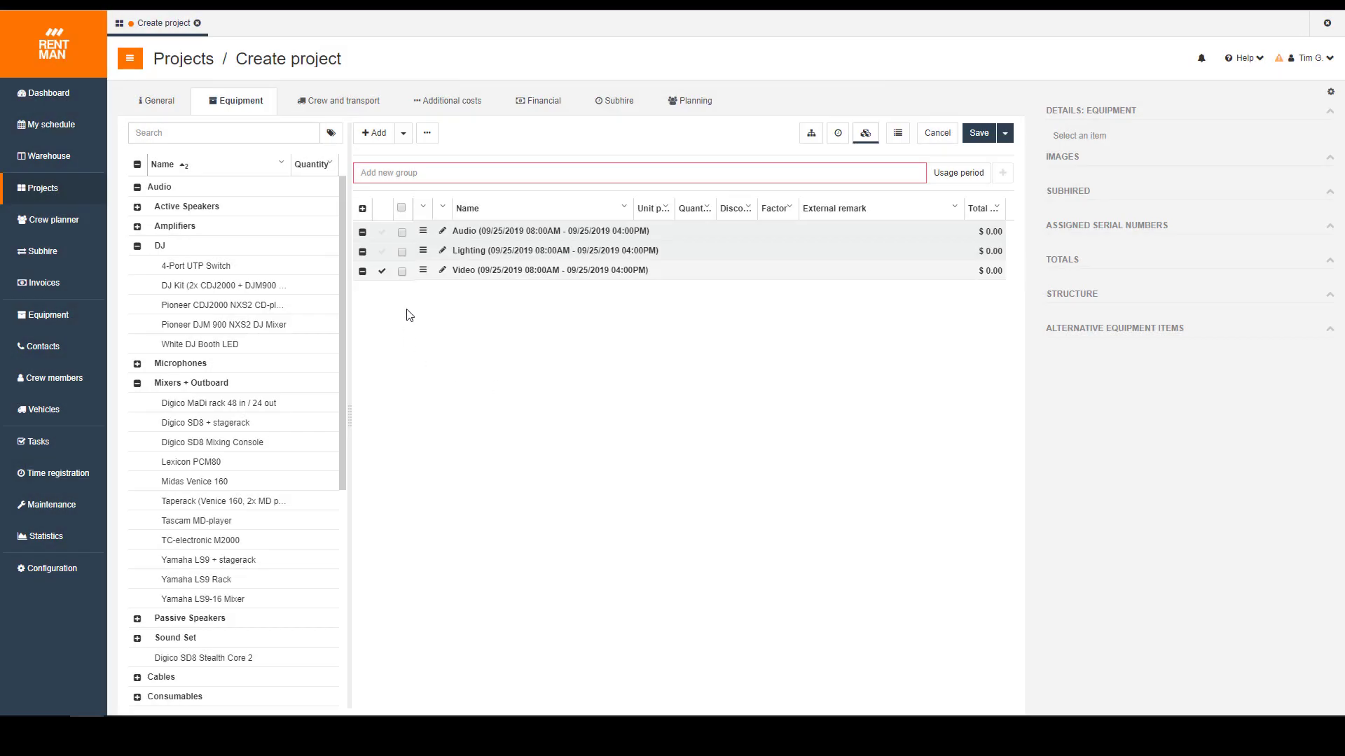
# Step: Add one DB-Technologies DTF-10 Flybar and three DB-Technologies DTF-12 Flybars from the active speakers to the Audio group
pyautogui.click(385, 235)
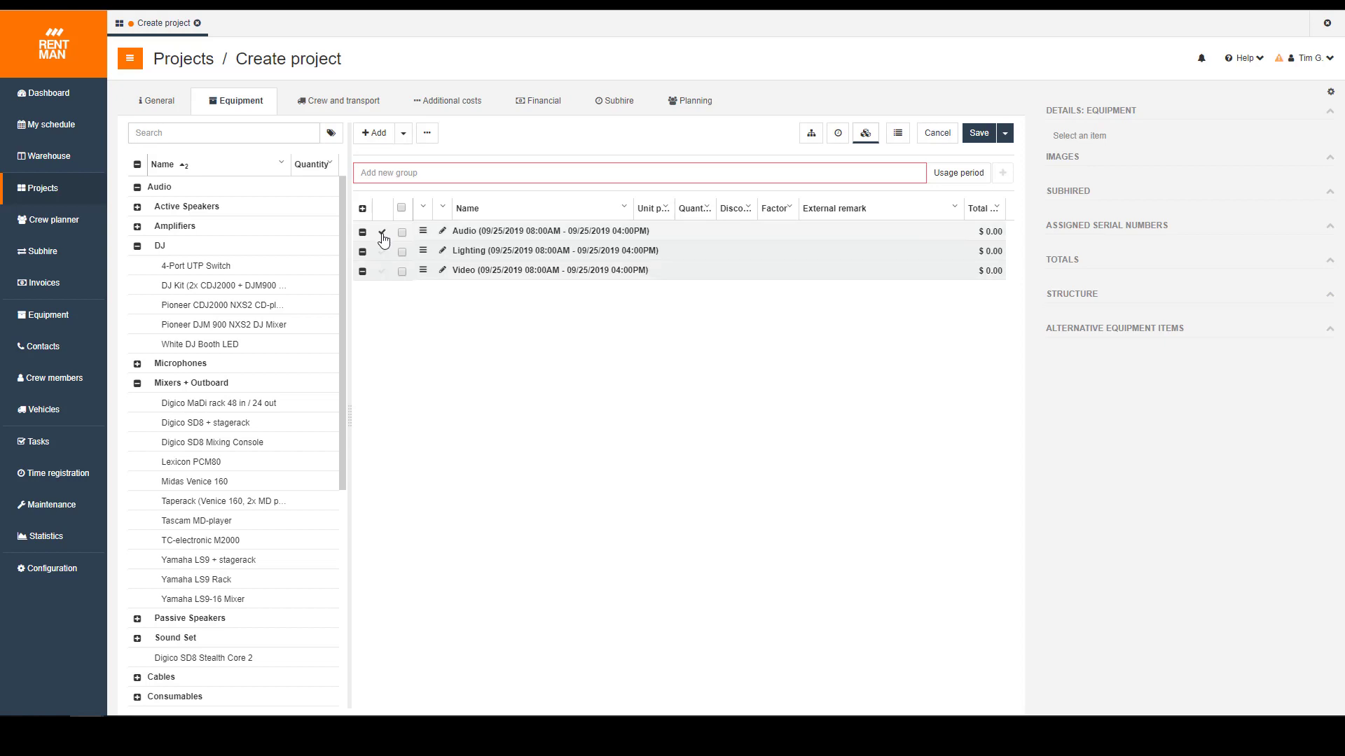
pyautogui.click(138, 208)
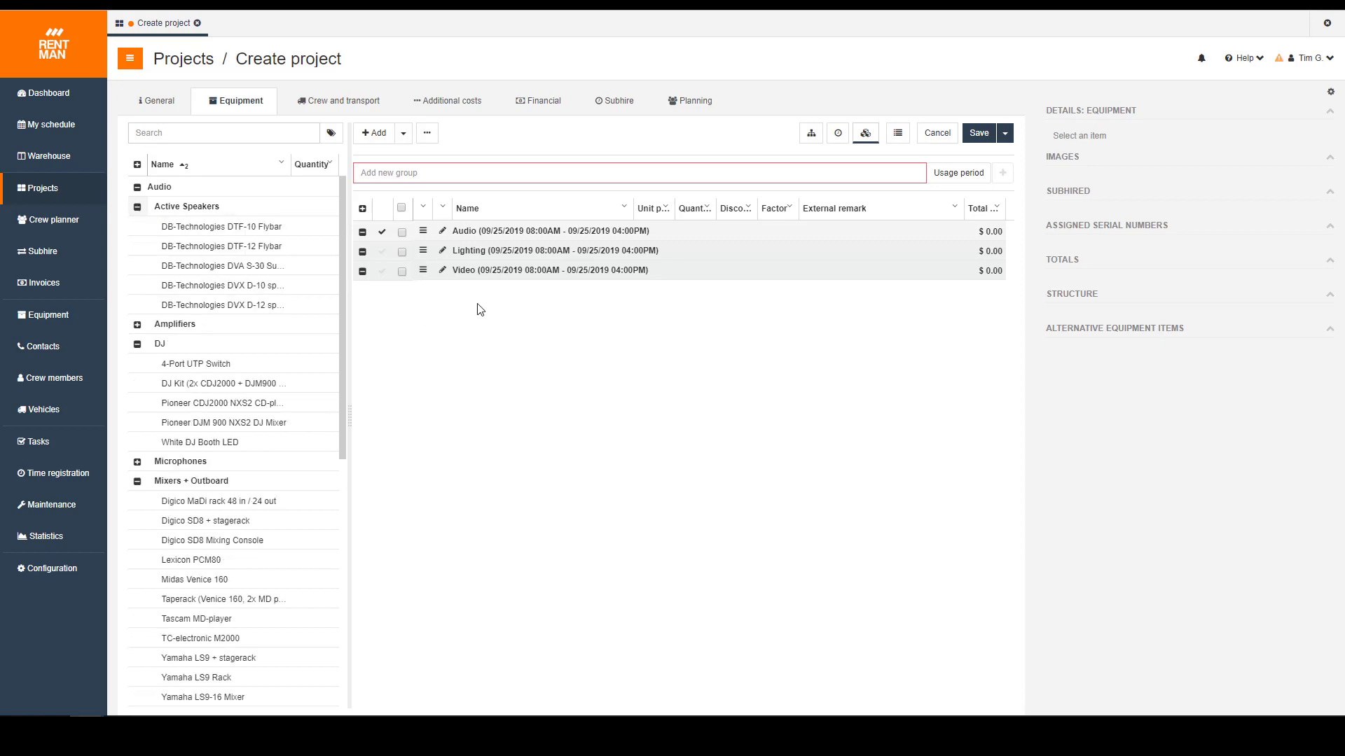
pyautogui.click(224, 227)
pyautogui.doubleClick(224, 228)
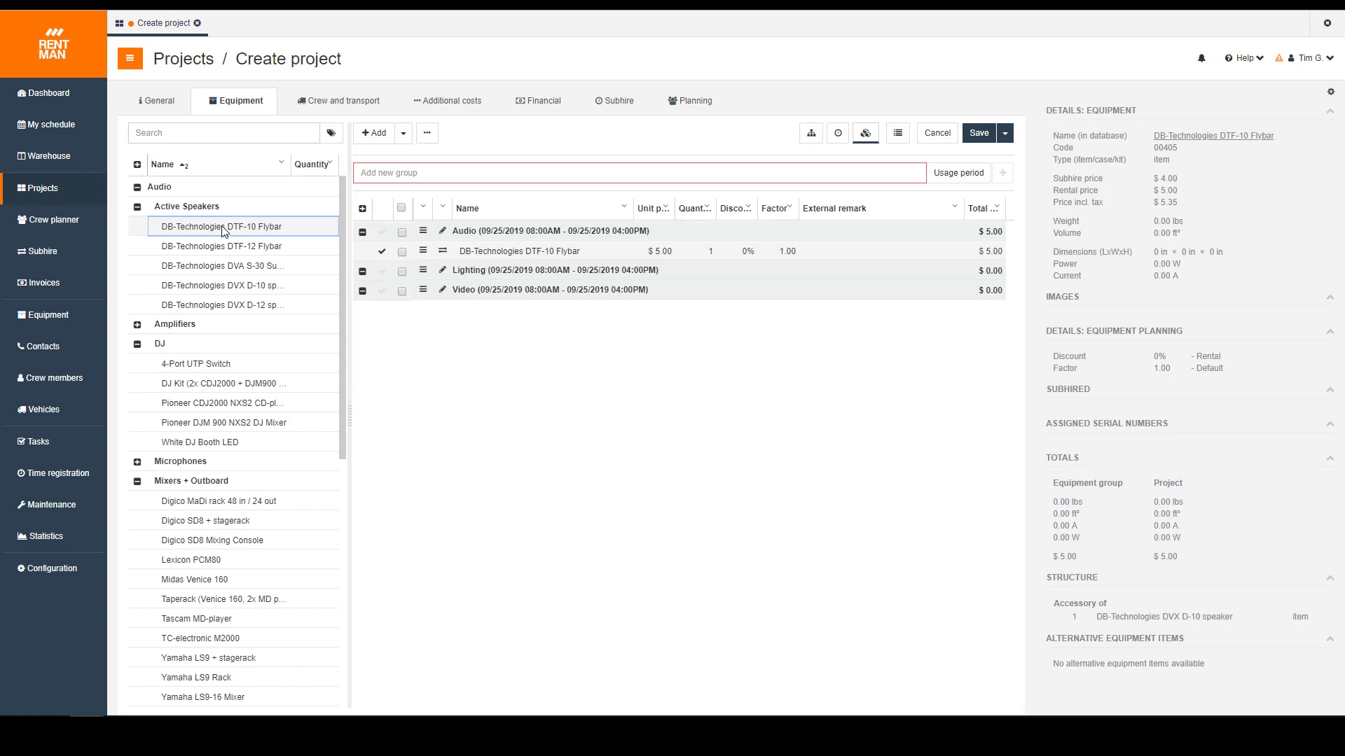
pyautogui.click(321, 252)
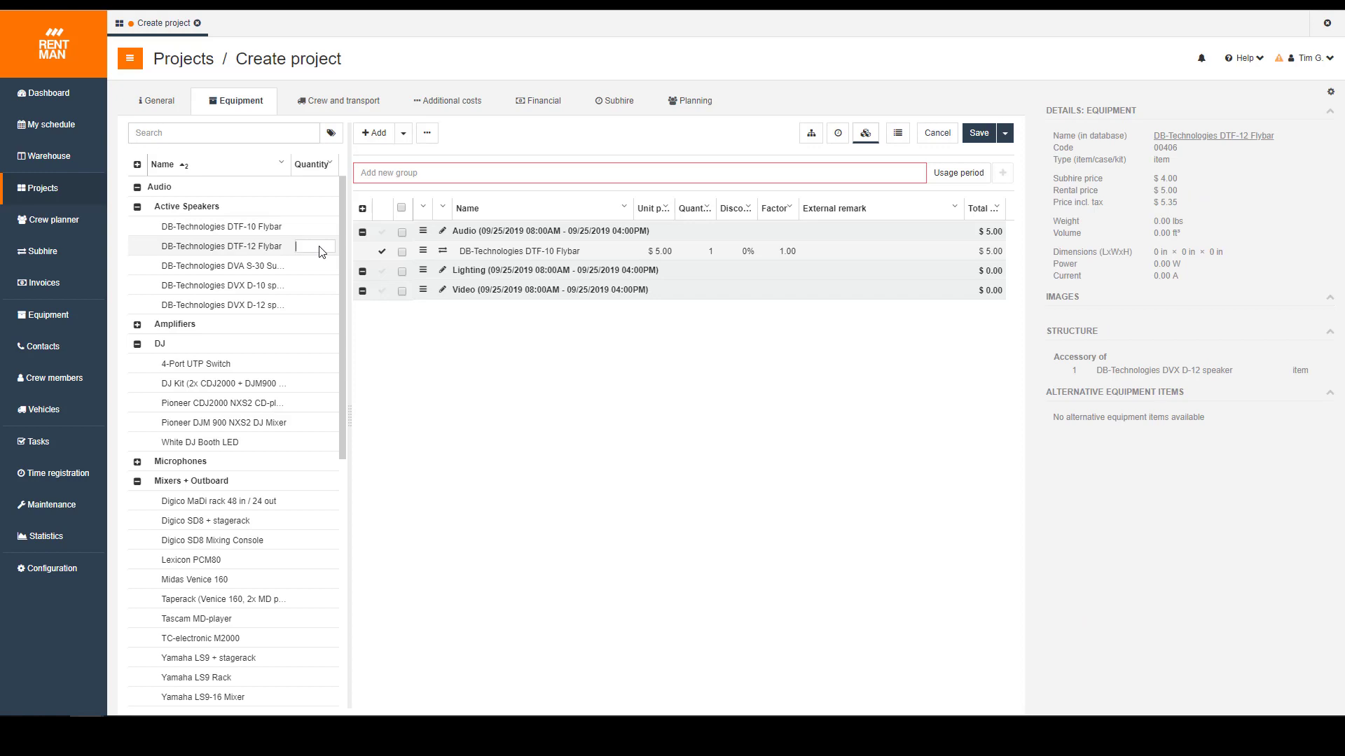
pyautogui.press('Return')
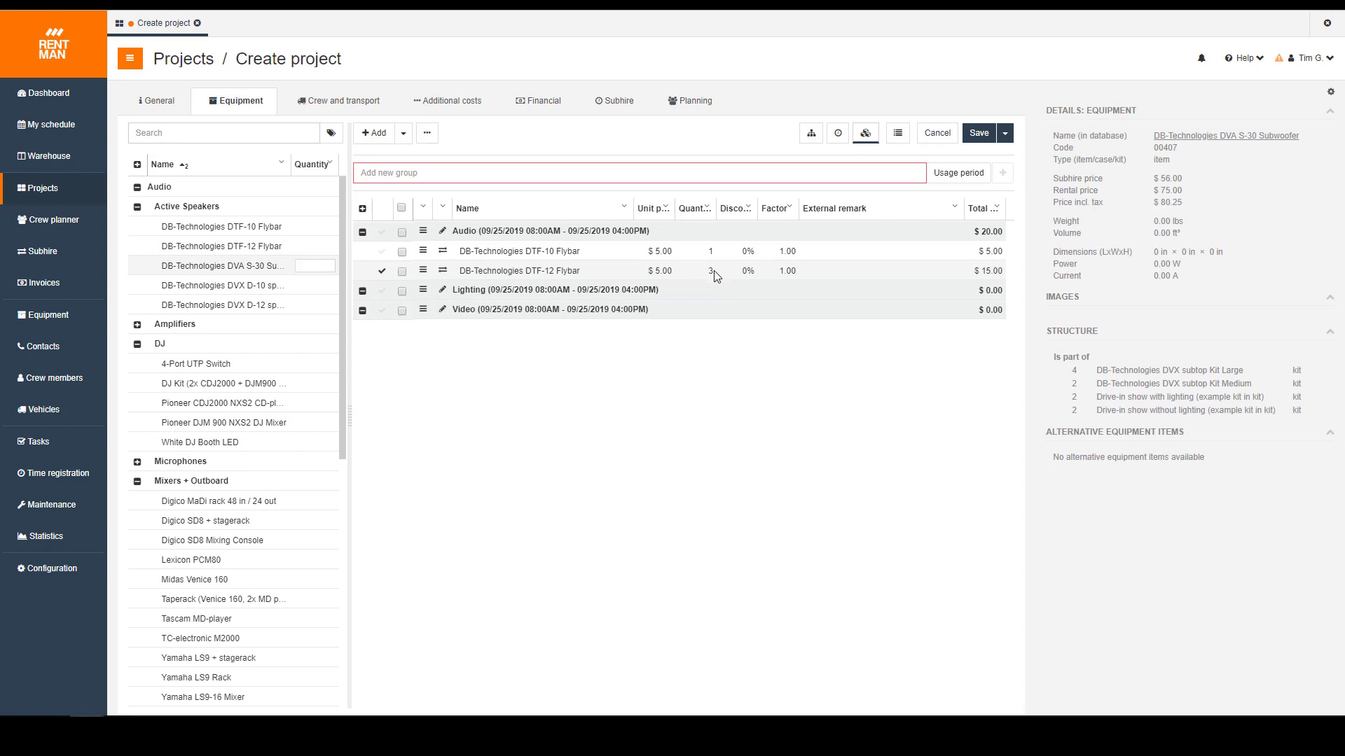
# Step: Add one DJ Kit (2x CDJ2000 + DJM900 + Shure SM58) to the Audio group and view the kit's contents
pyautogui.click(547, 373)
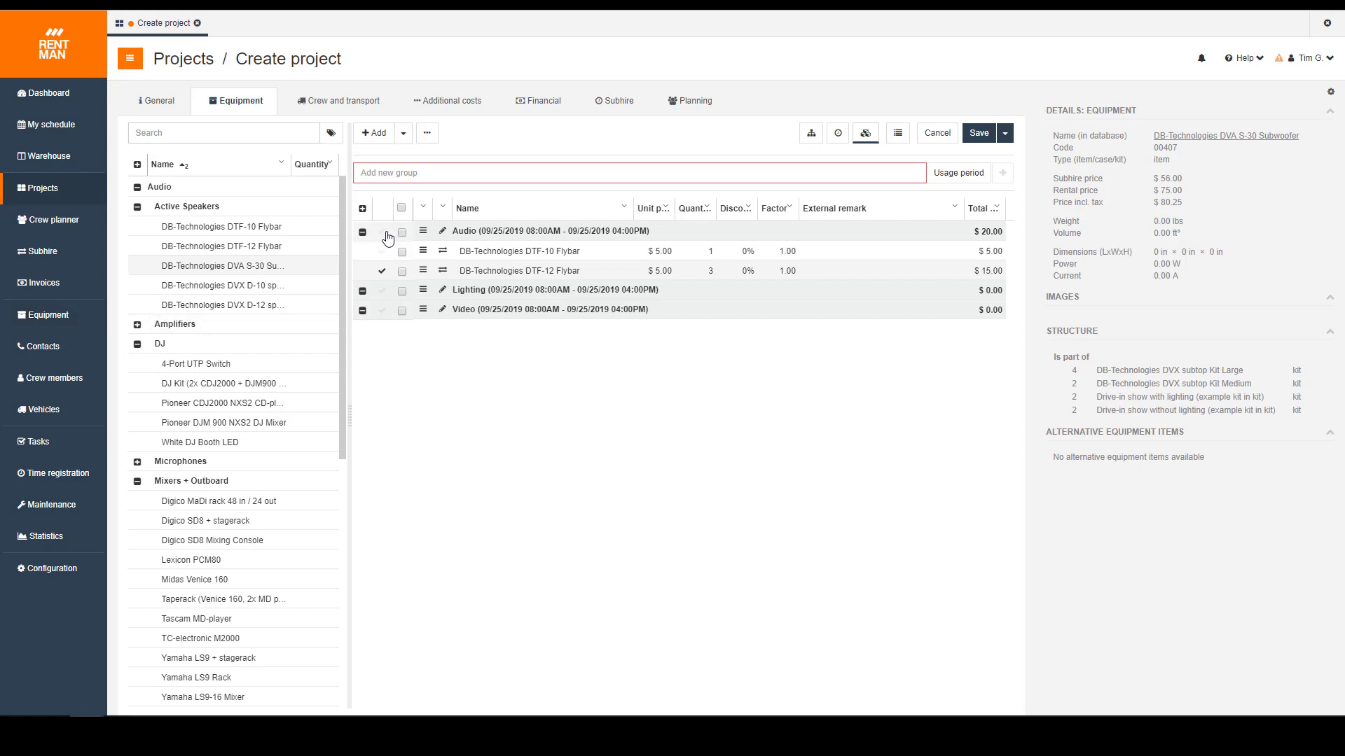
pyautogui.doubleClick(235, 385)
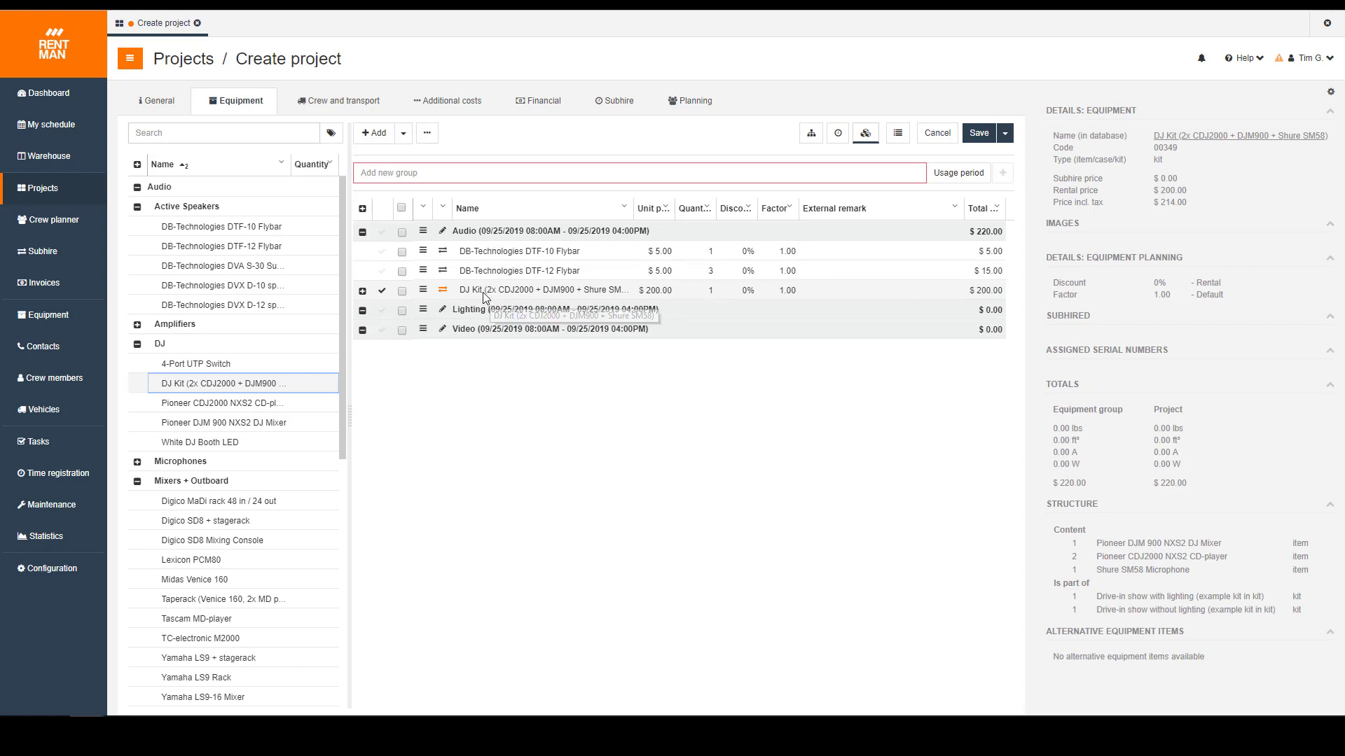
pyautogui.click(364, 292)
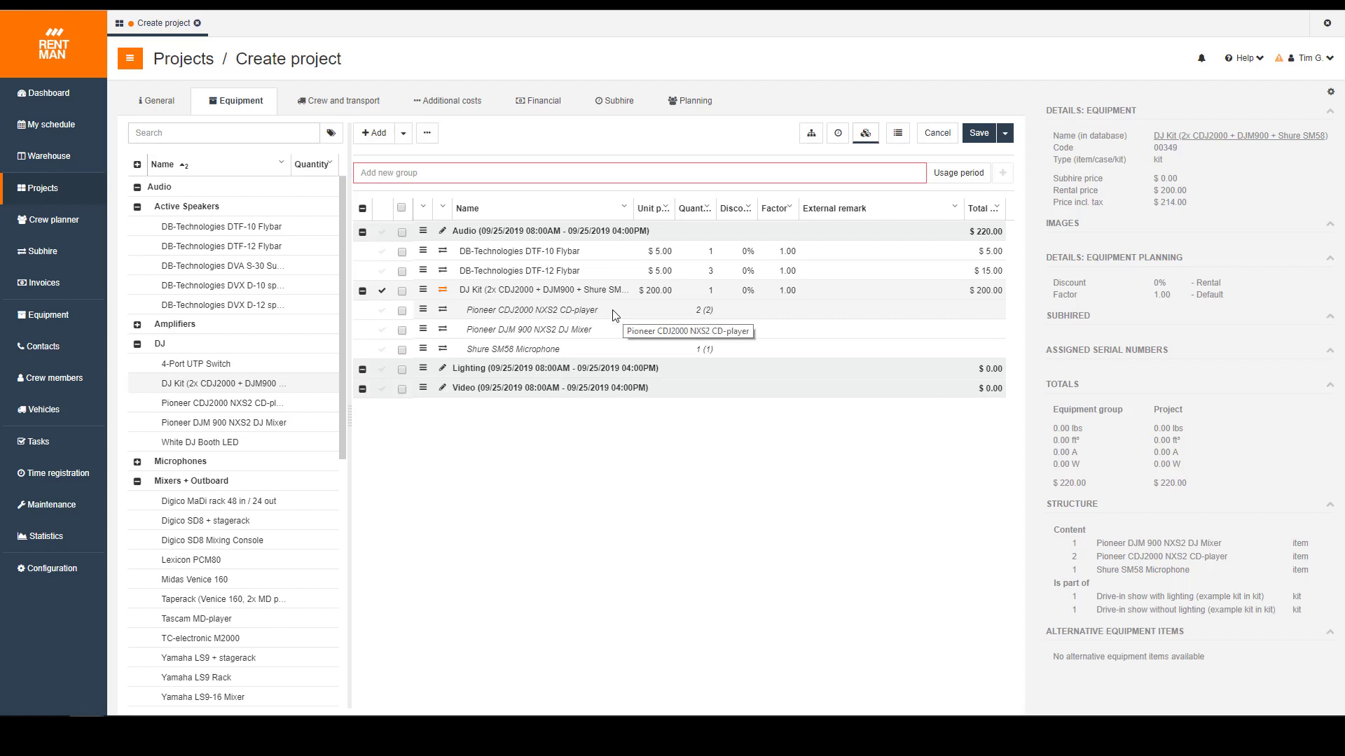
pyautogui.click(363, 292)
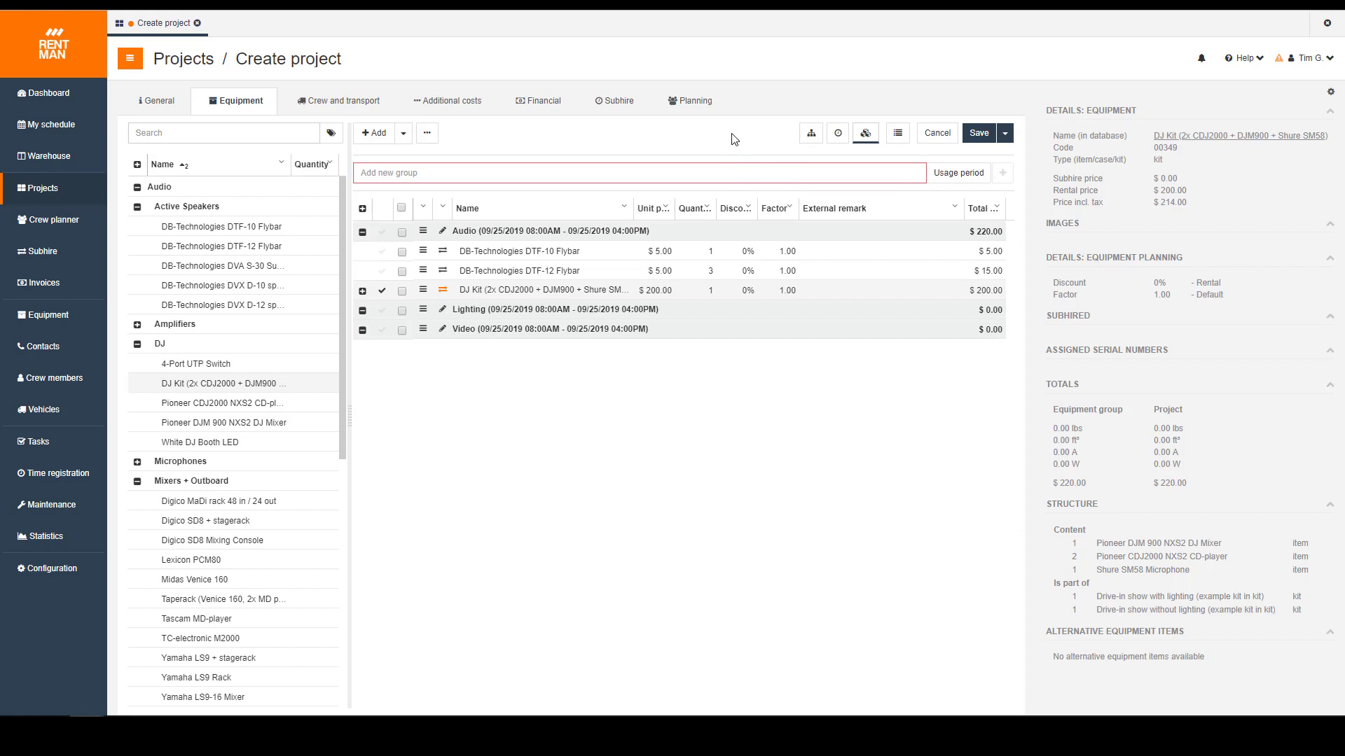
# Step: Show the timeline and examine the availability of the DB-Technologies DVA S-30 Subwoofer, including its warehouse stock
pyautogui.click(838, 135)
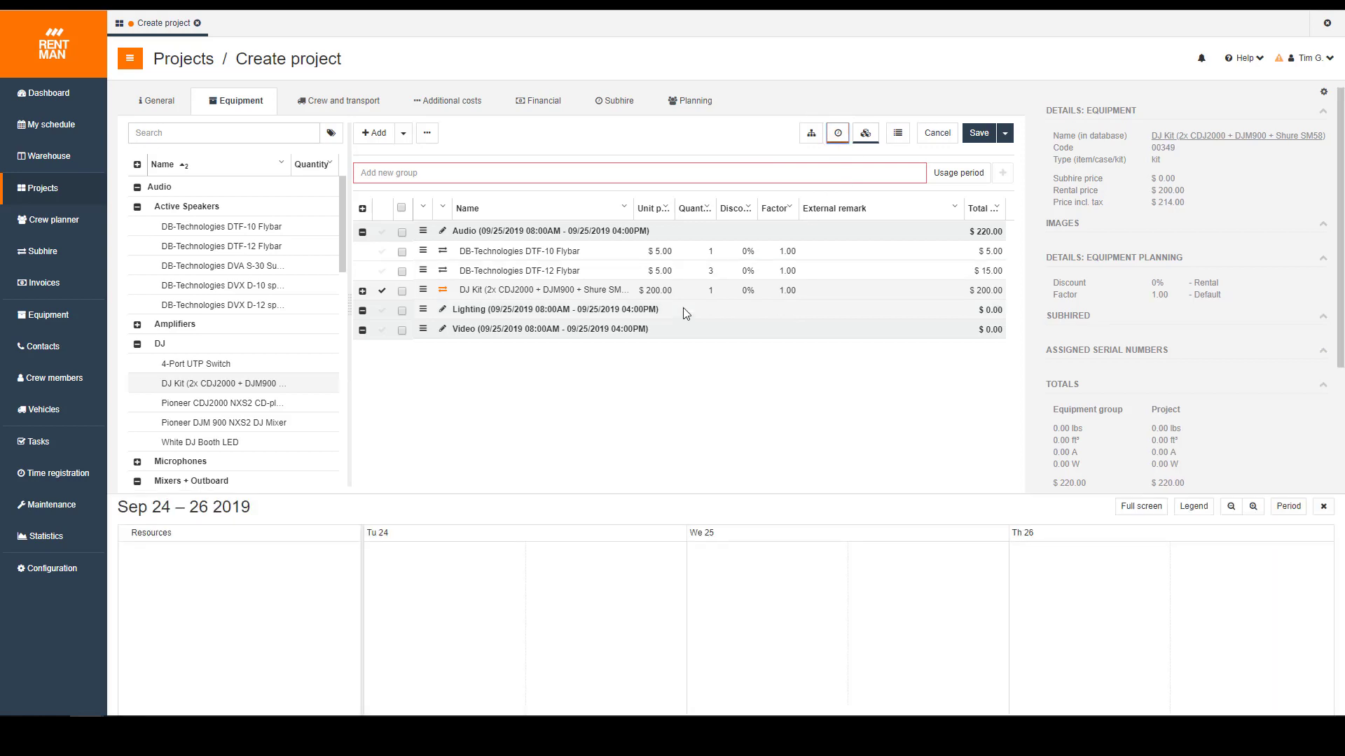
pyautogui.click(252, 272)
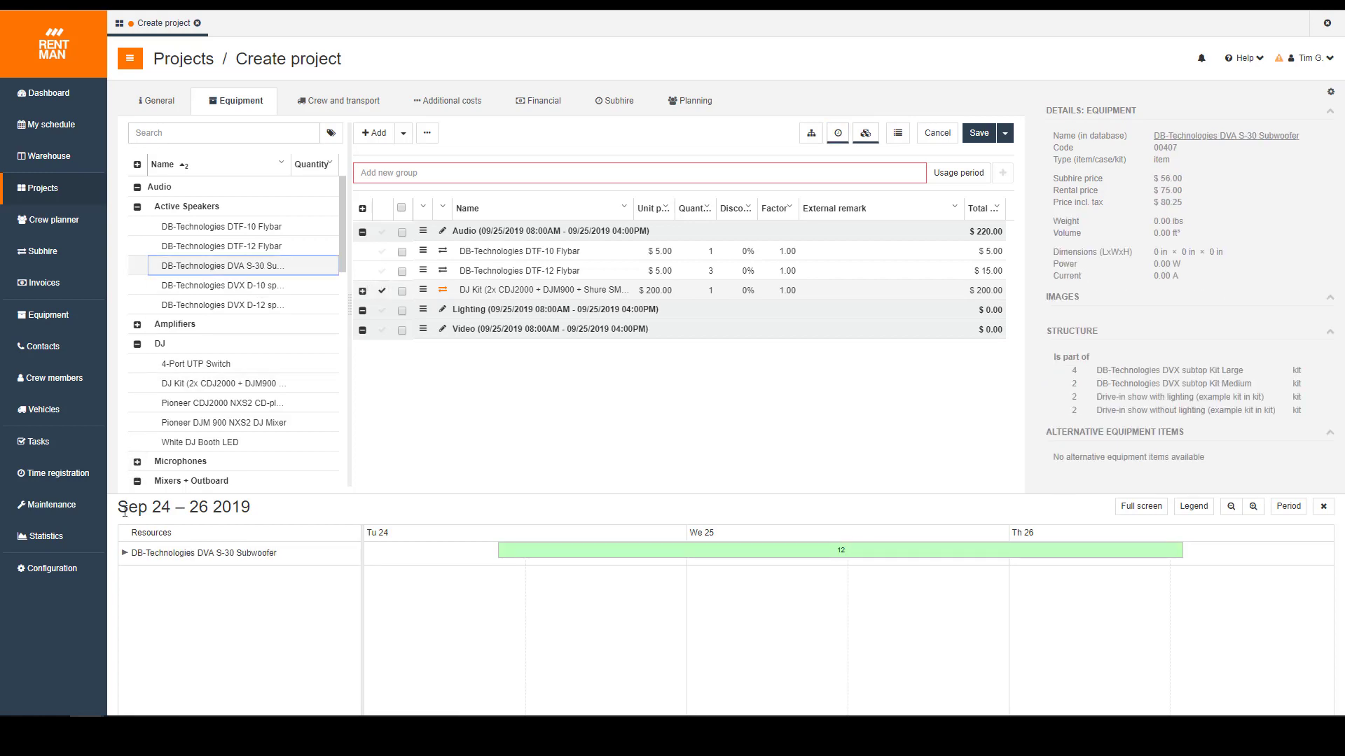
pyautogui.click(125, 557)
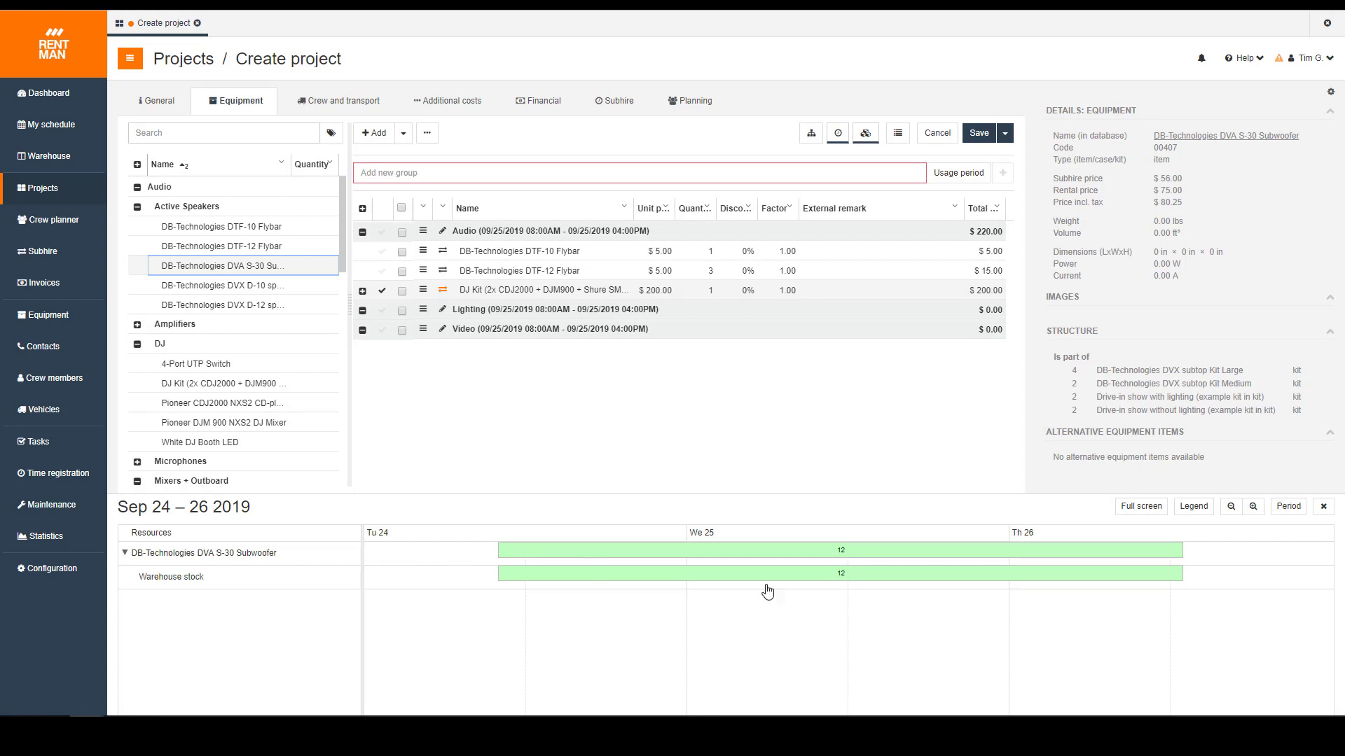
pyautogui.moveTo(847, 553)
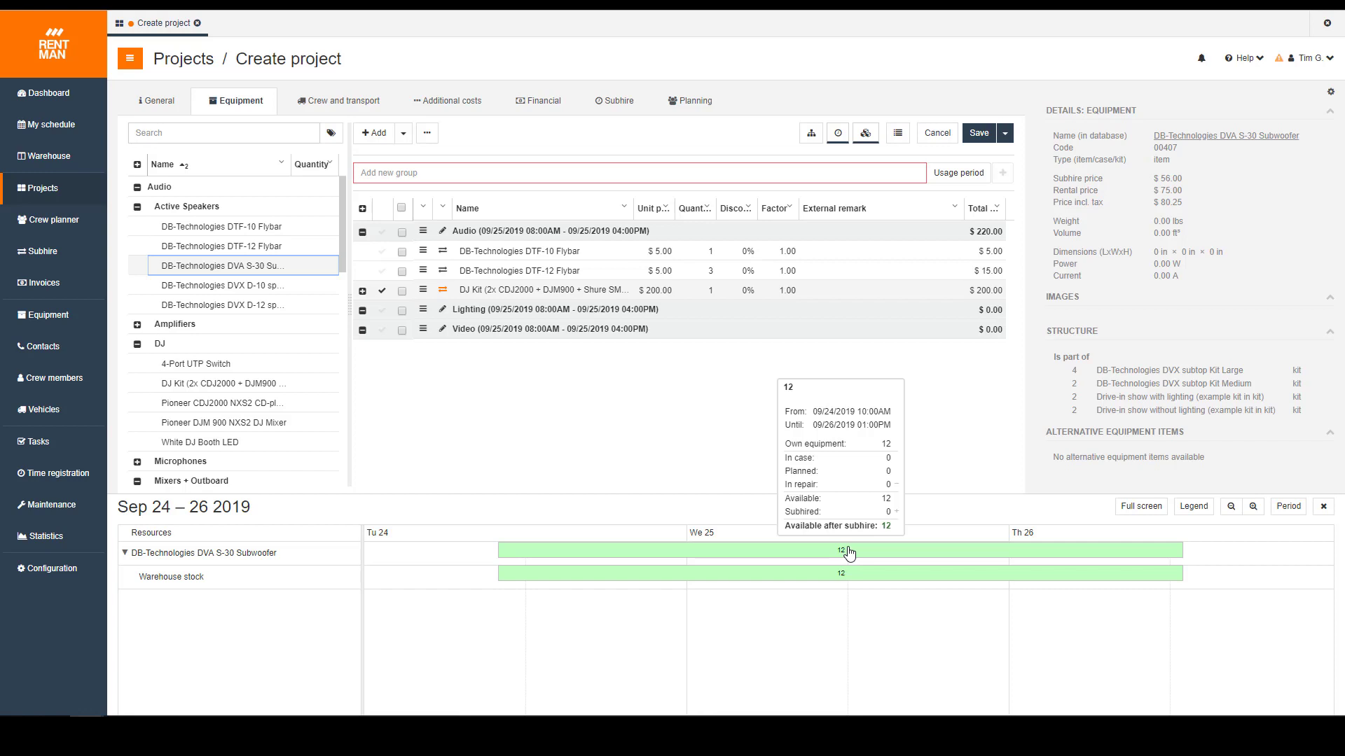
# Step: Examine the timeline availability of the DB-Technologies DTF-12 Flybar and save the project while keeping it open
pyautogui.moveTo(850, 575)
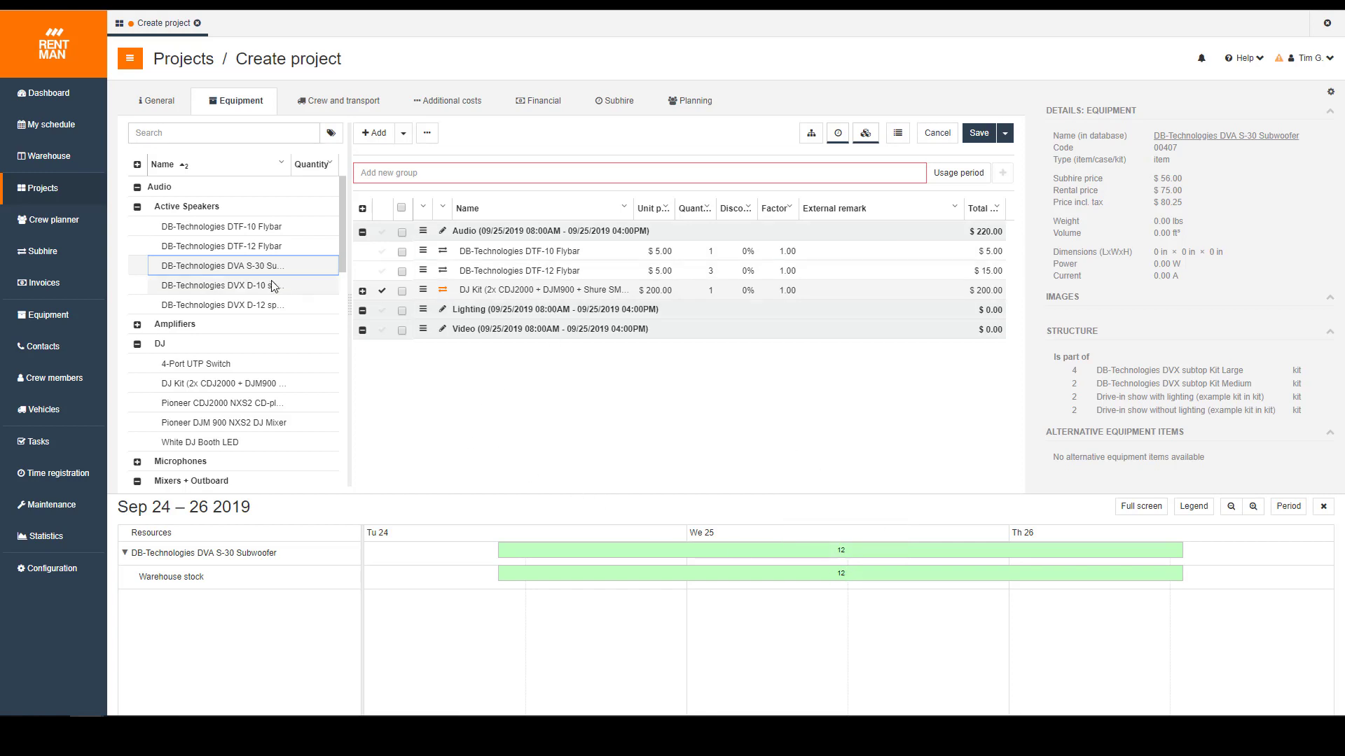
pyautogui.click(269, 247)
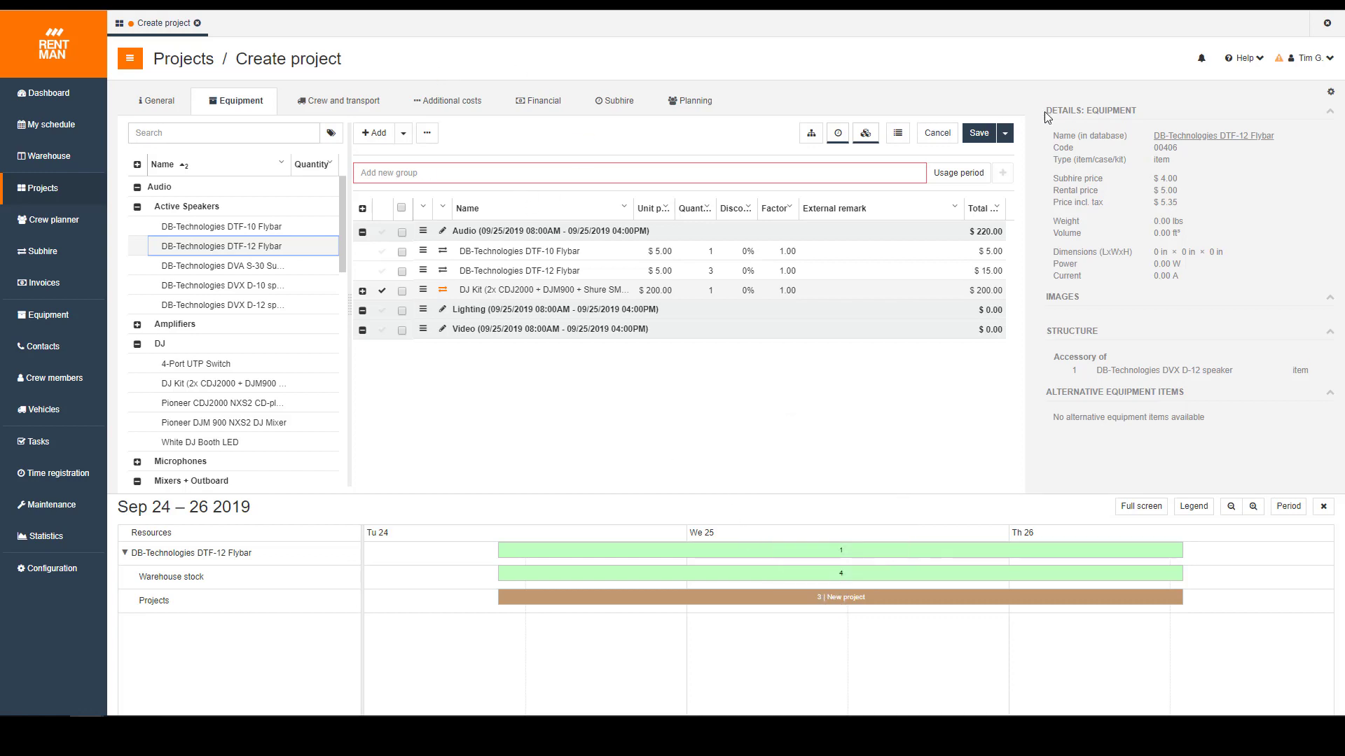
pyautogui.click(1005, 134)
pyautogui.click(973, 163)
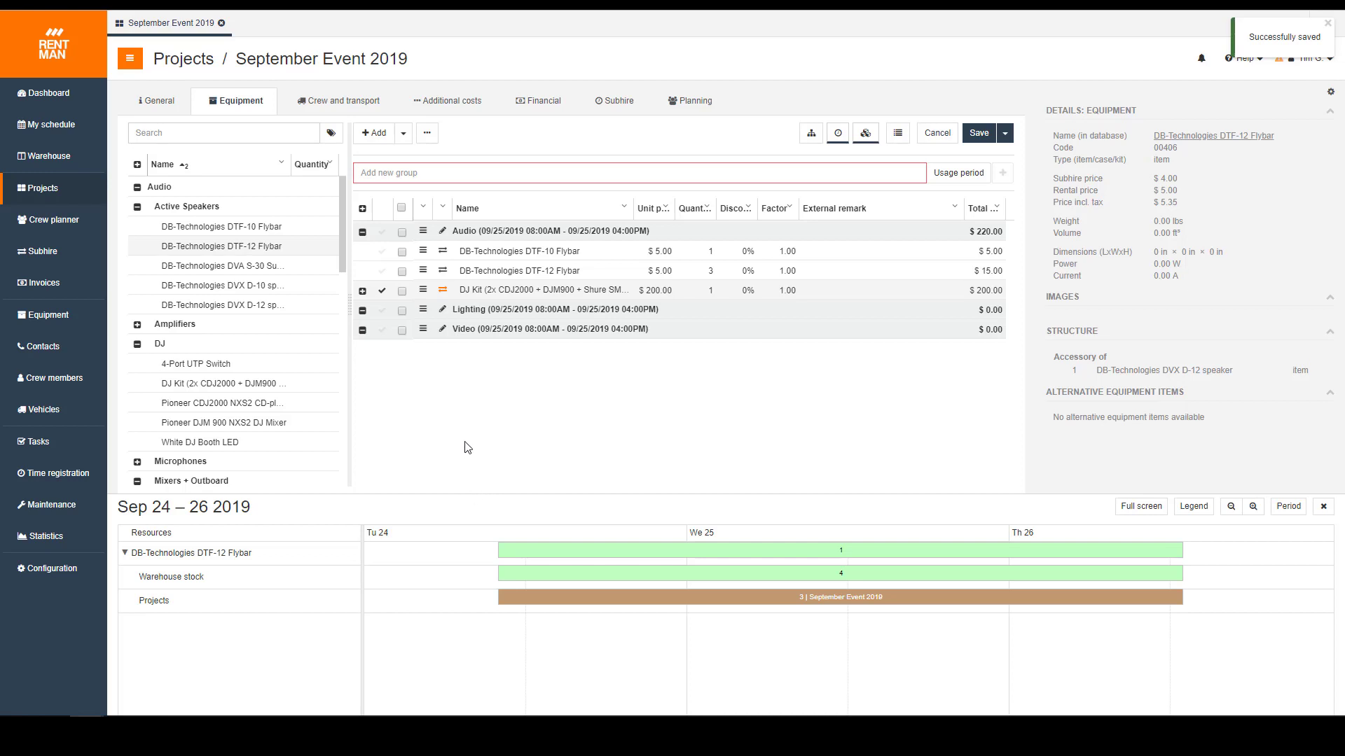
# Step: Examine the availability of the DB-Technologies DTF-10 Flybar and its planning for September Event 2019 in the timeline
pyautogui.click(255, 230)
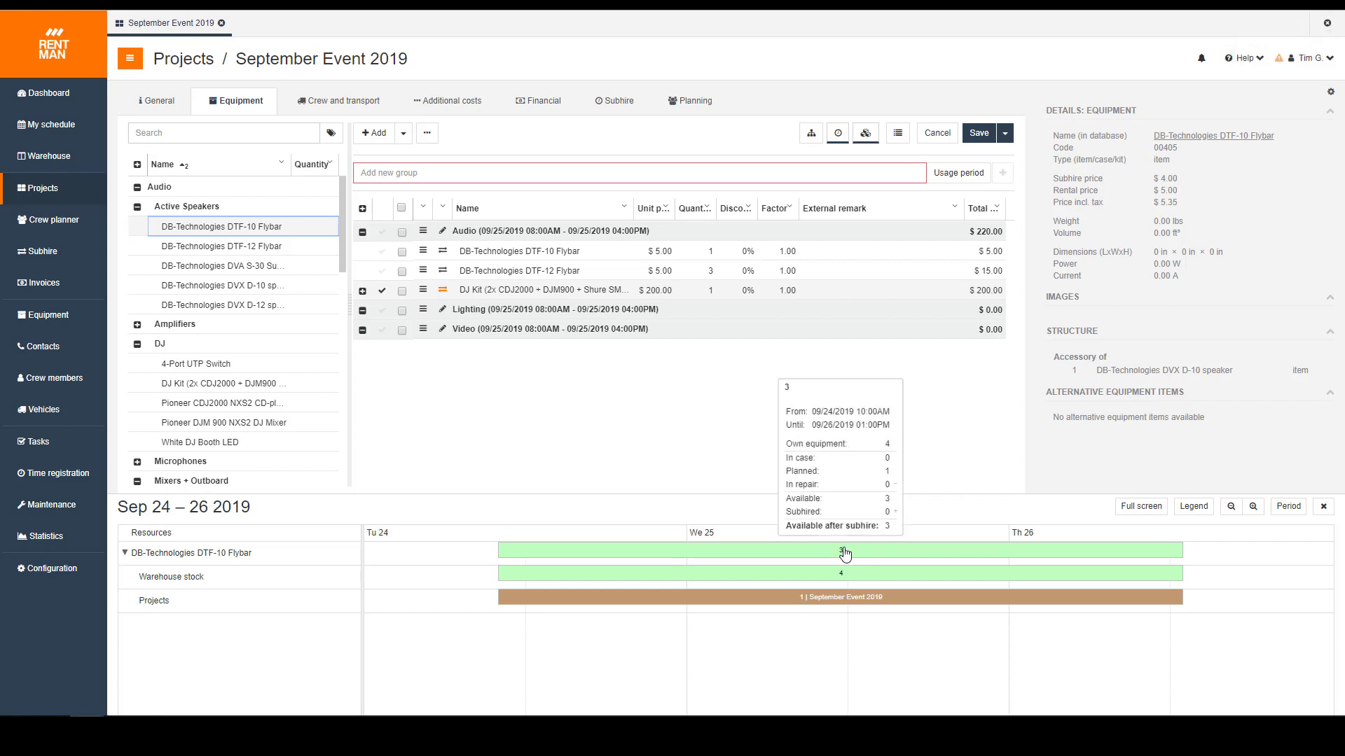
pyautogui.moveTo(815, 602)
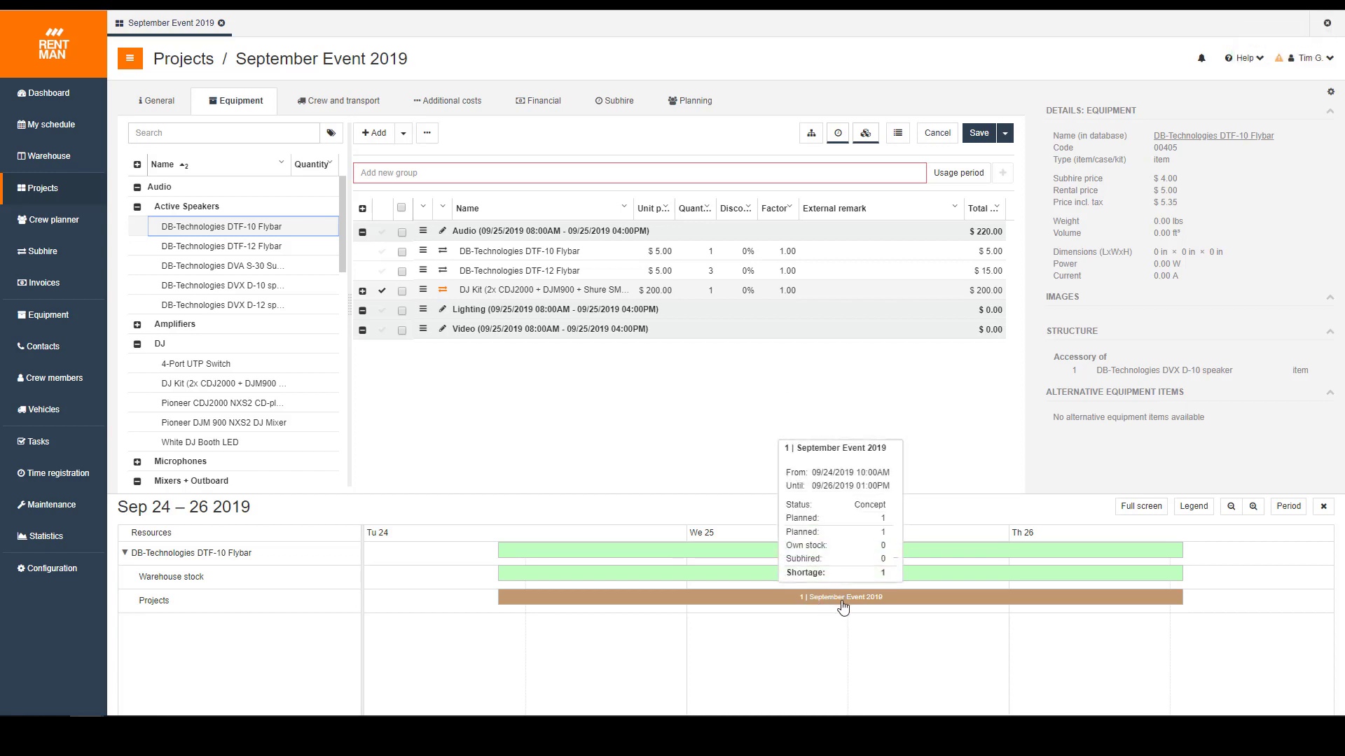
pyautogui.moveTo(294, 56); pyautogui.dragTo(235, 59)
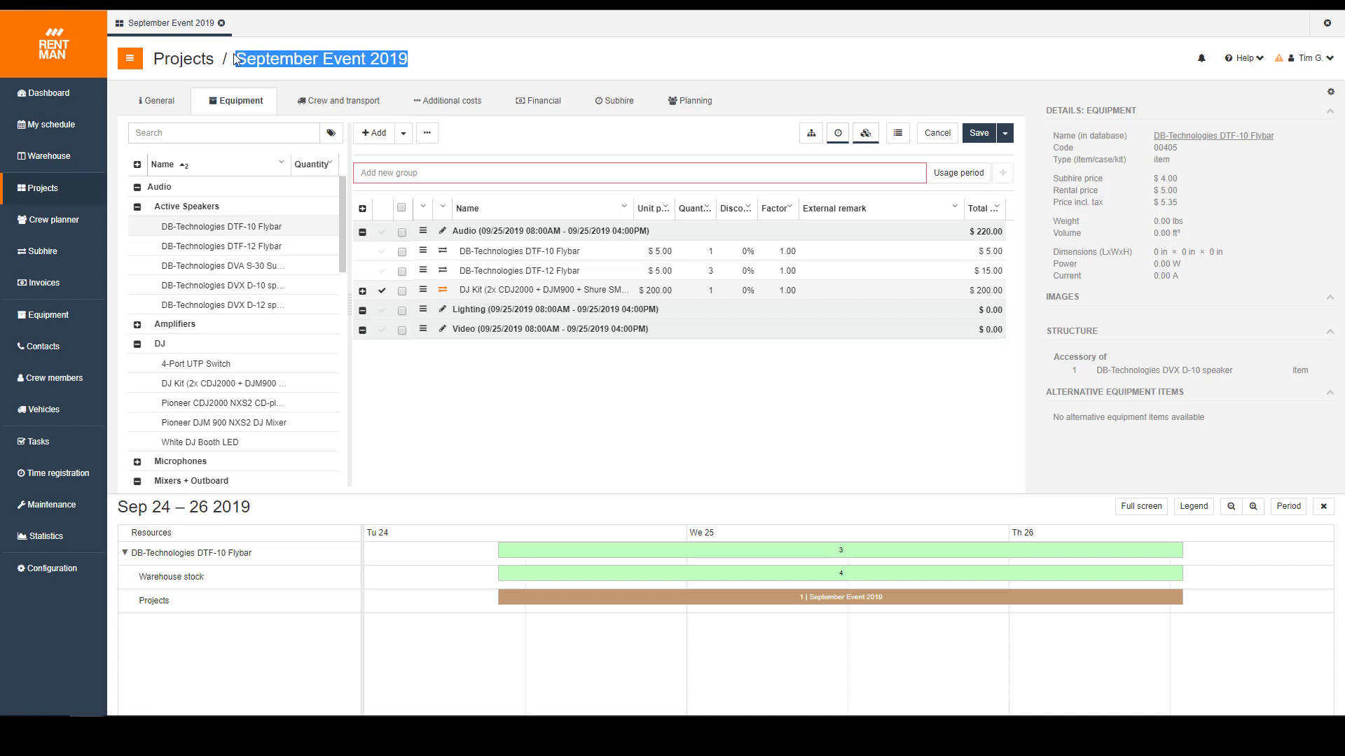
pyautogui.click(503, 74)
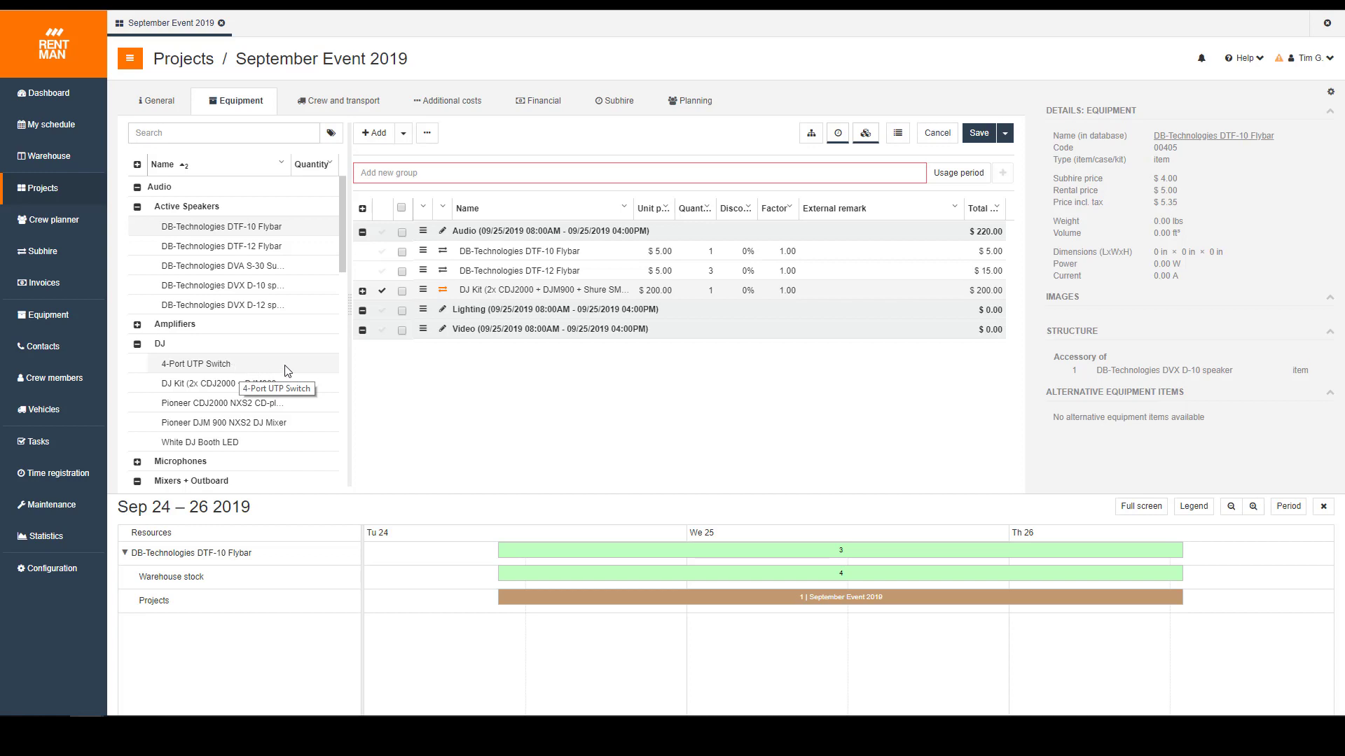
# Step: Add five 4-Port UTP Switches to the Audio group and examine their availability, warehouse stock and project planning in the timeline
pyautogui.click(319, 365)
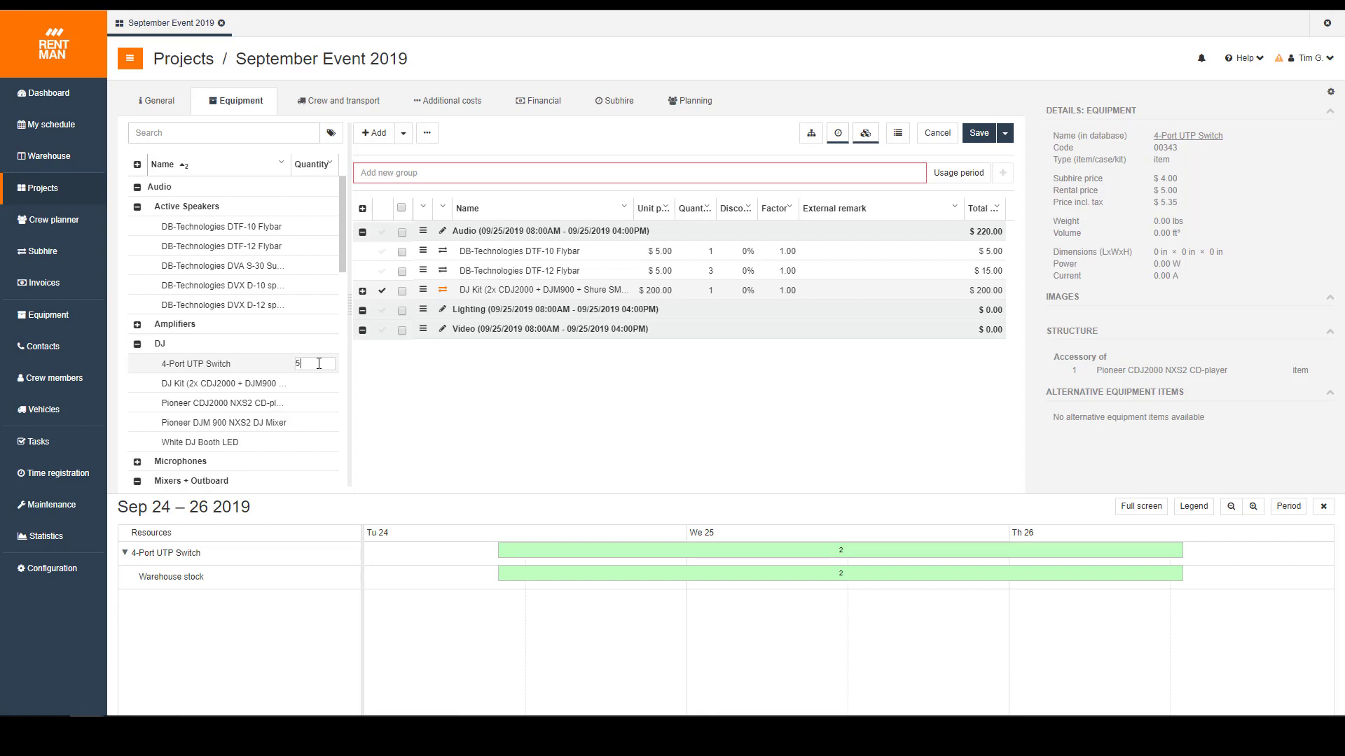
pyautogui.press('Return')
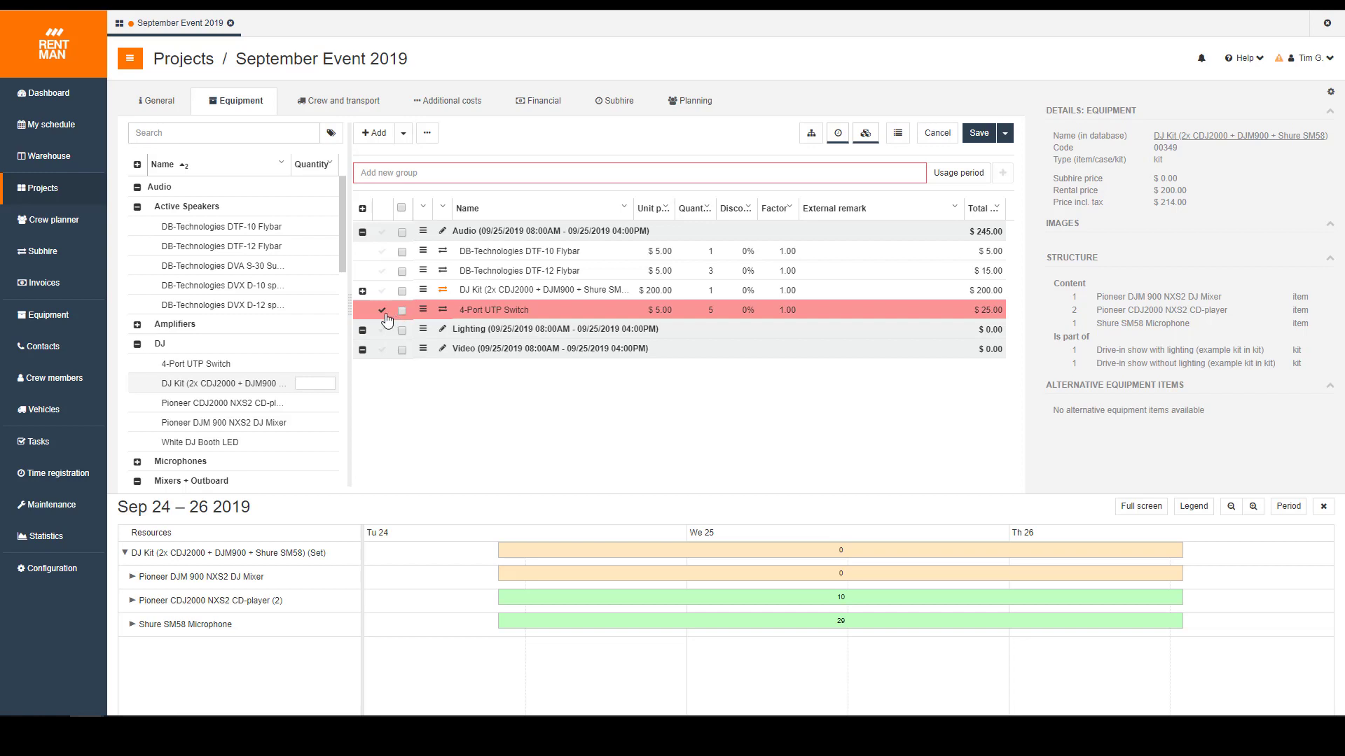
pyautogui.click(238, 363)
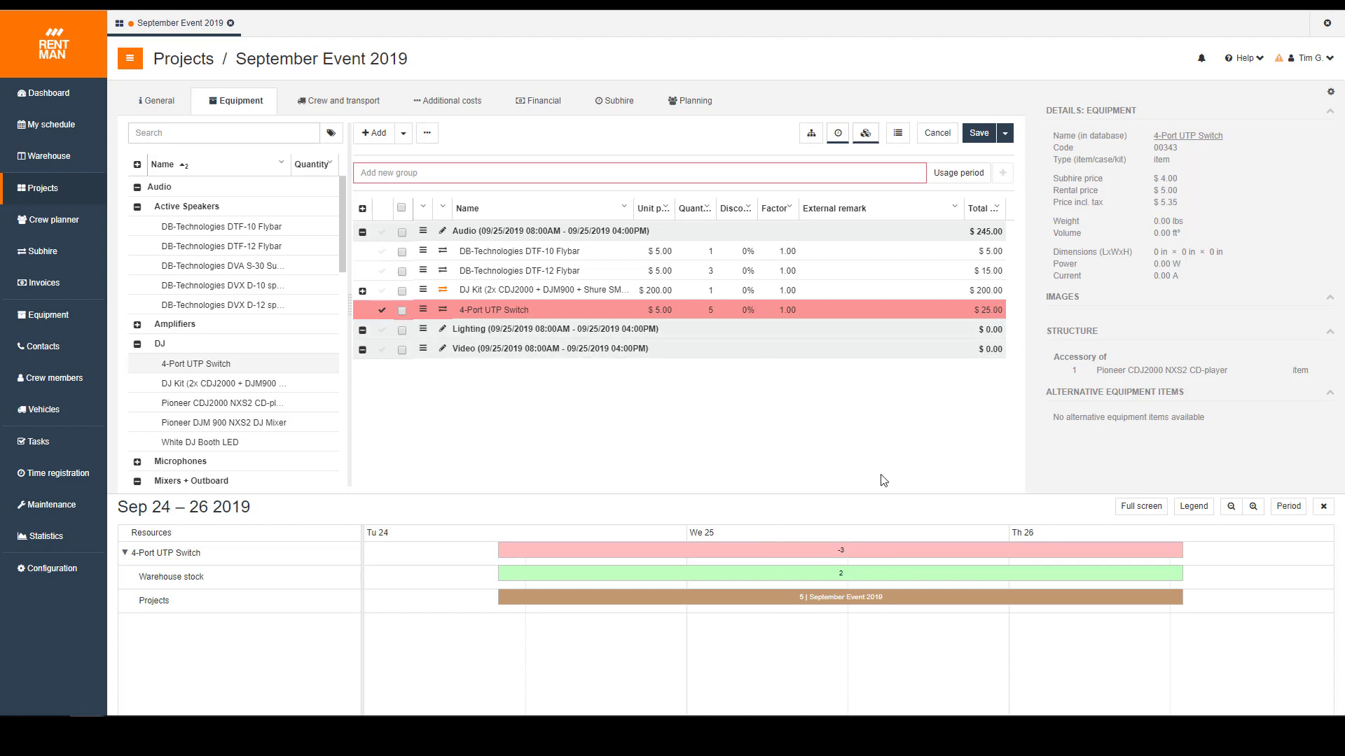
pyautogui.moveTo(865, 553)
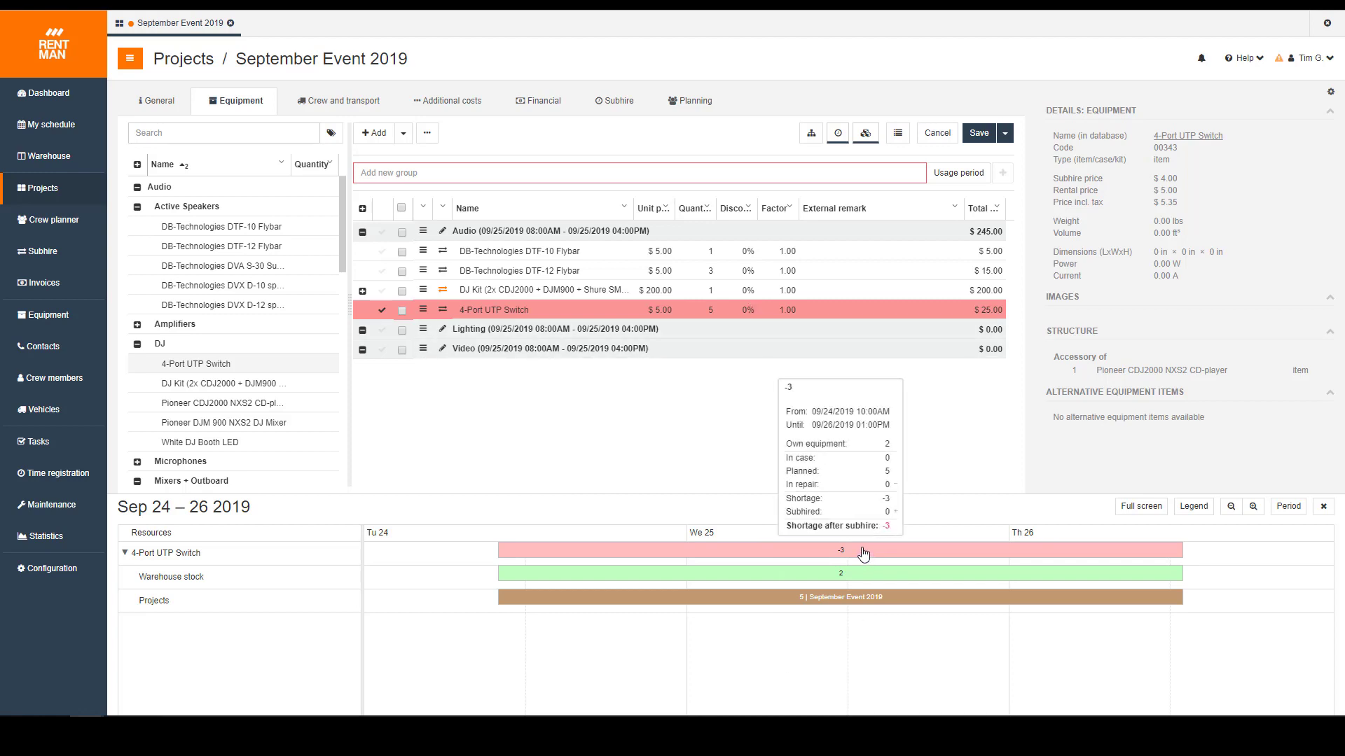
pyautogui.moveTo(816, 604)
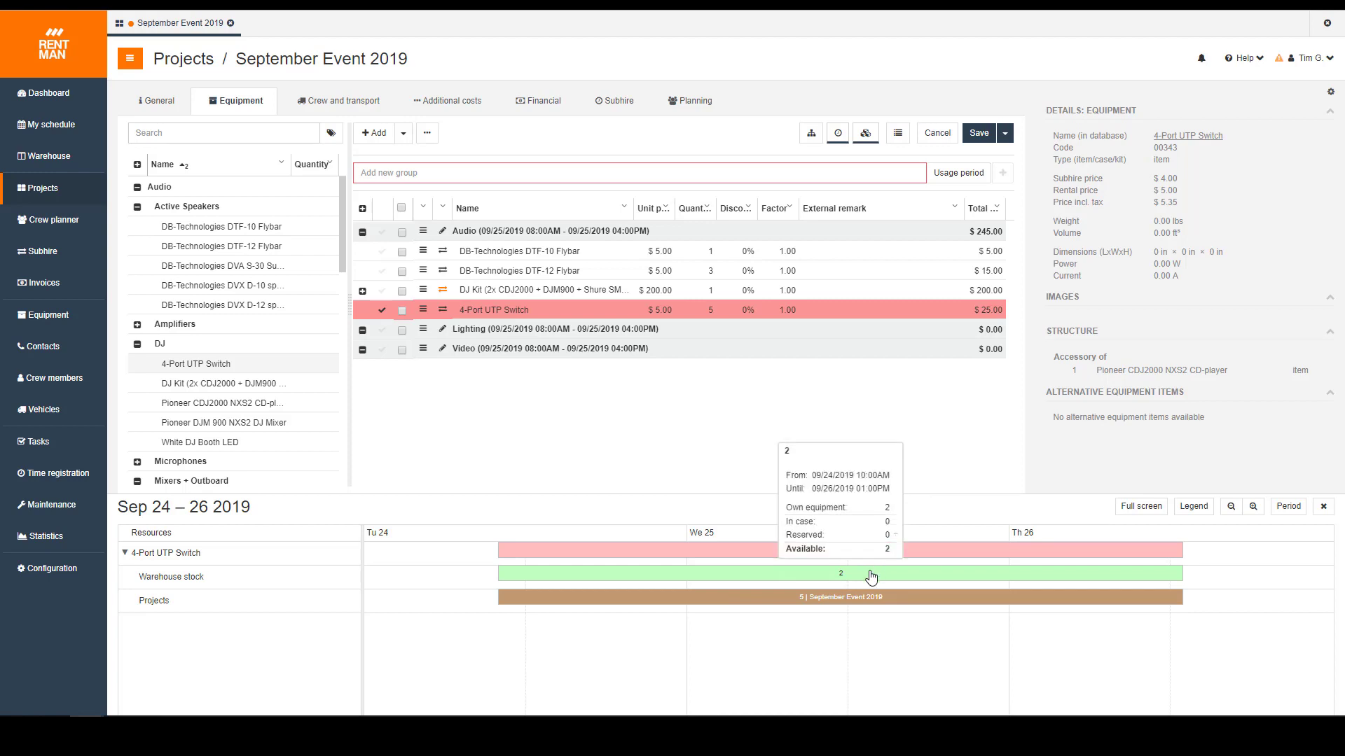
pyautogui.moveTo(868, 603)
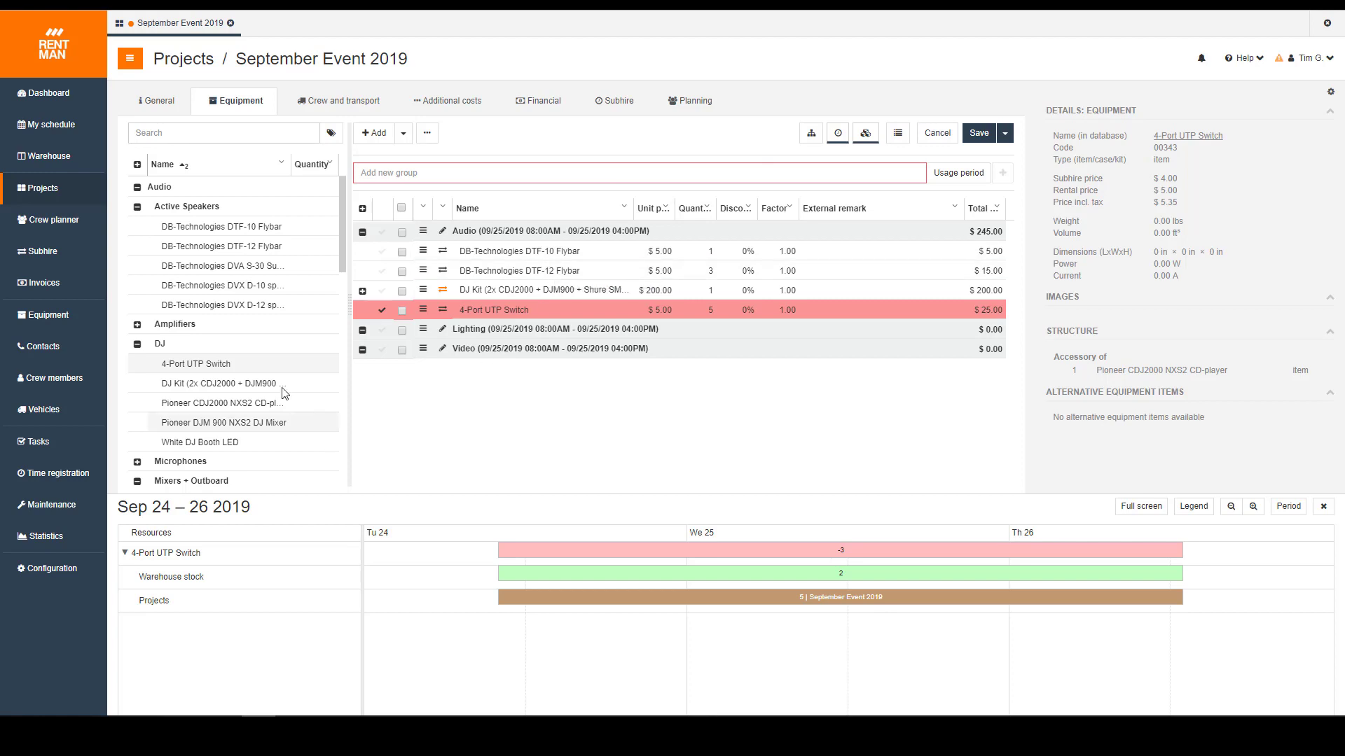
# Step: Add one White DJ Booth LED and two Shure SM 57 wired microphones to the Audio group
pyautogui.click(377, 230)
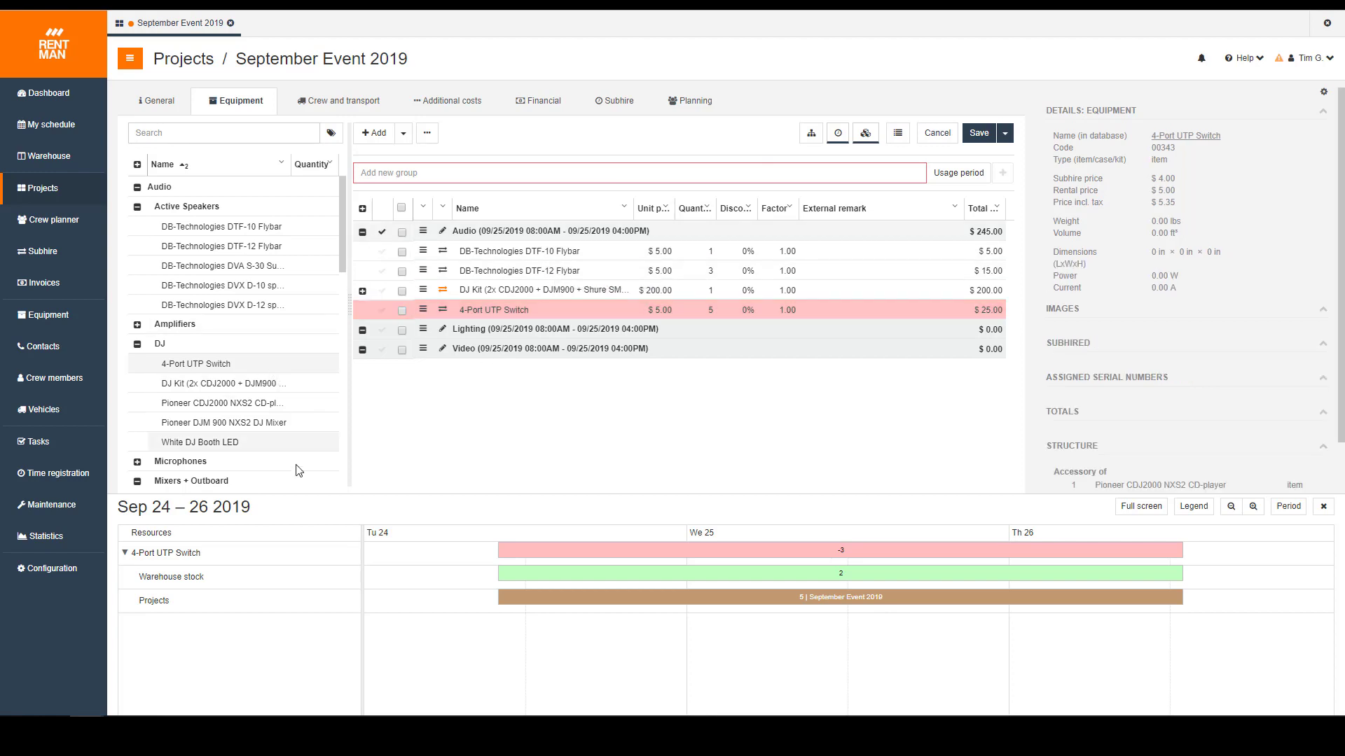
pyautogui.doubleClick(228, 442)
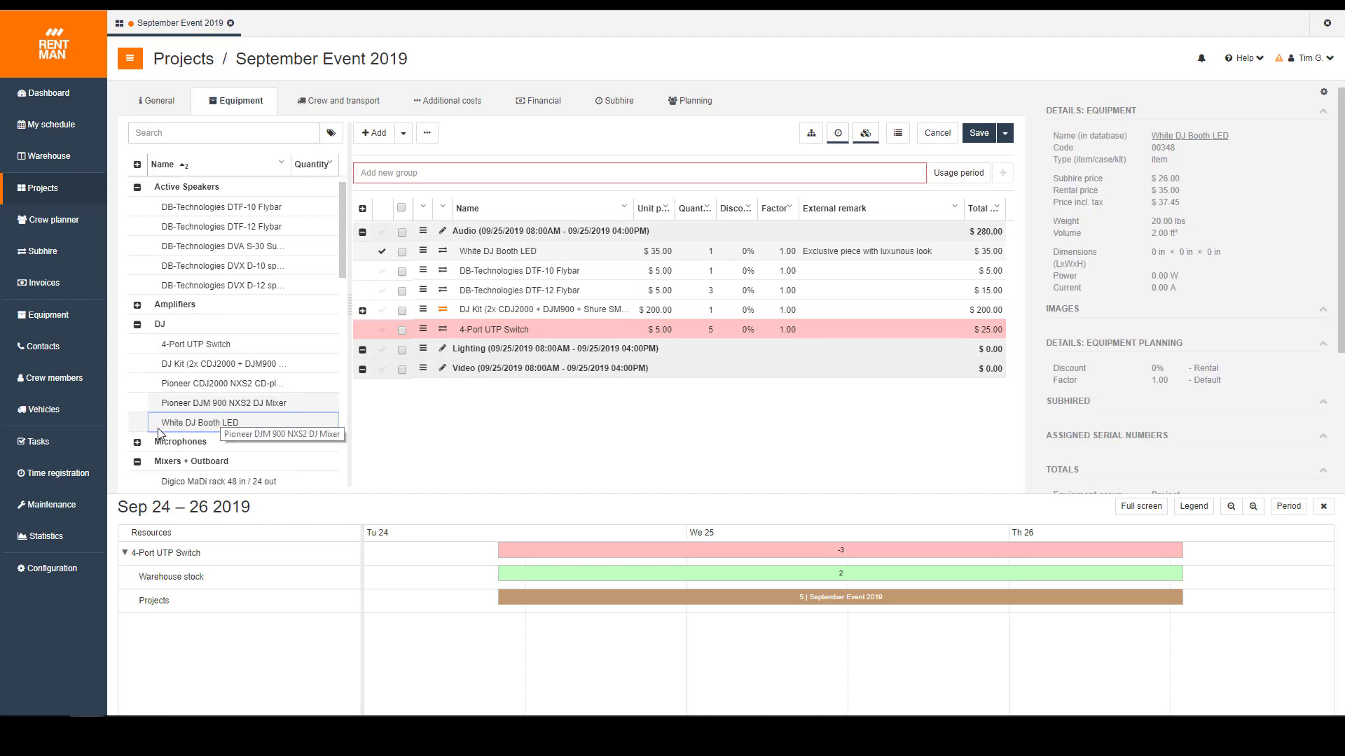
pyautogui.click(137, 442)
pyautogui.scroll(-2, 119, 399)
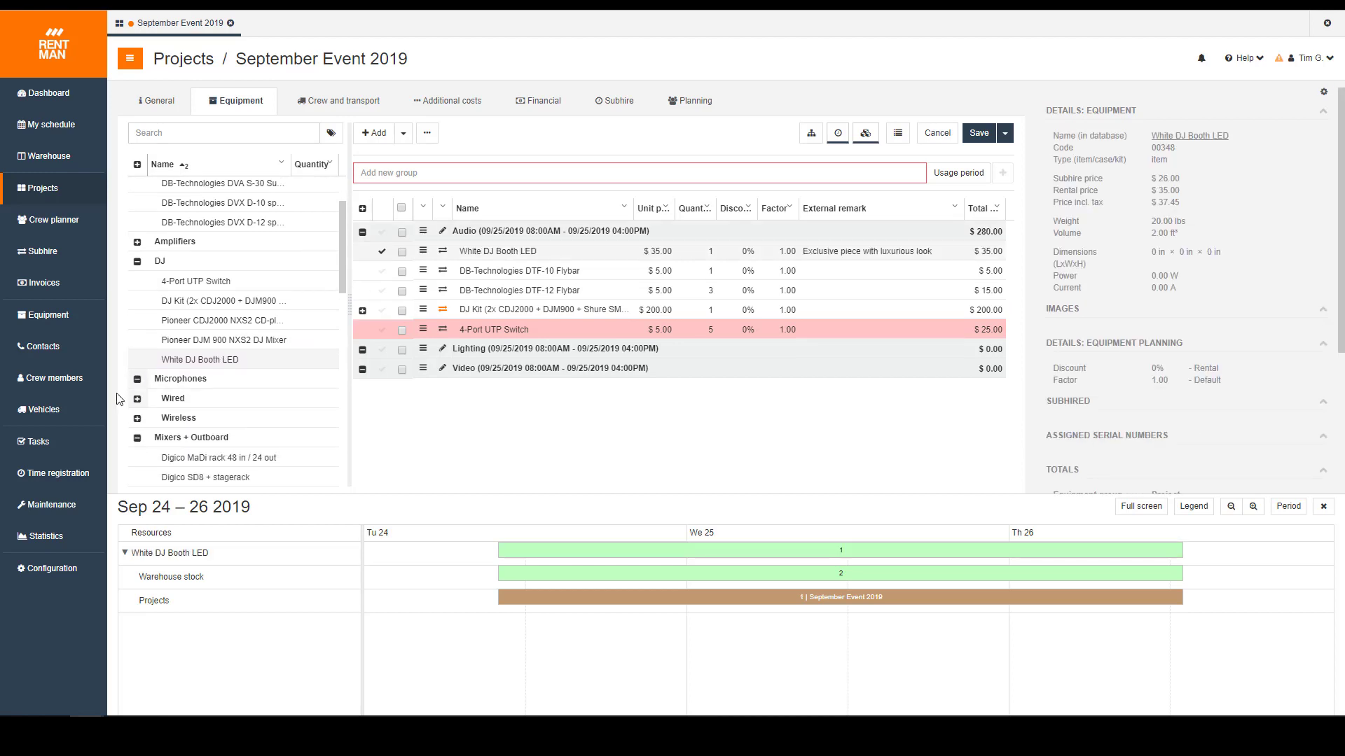
pyautogui.click(137, 393)
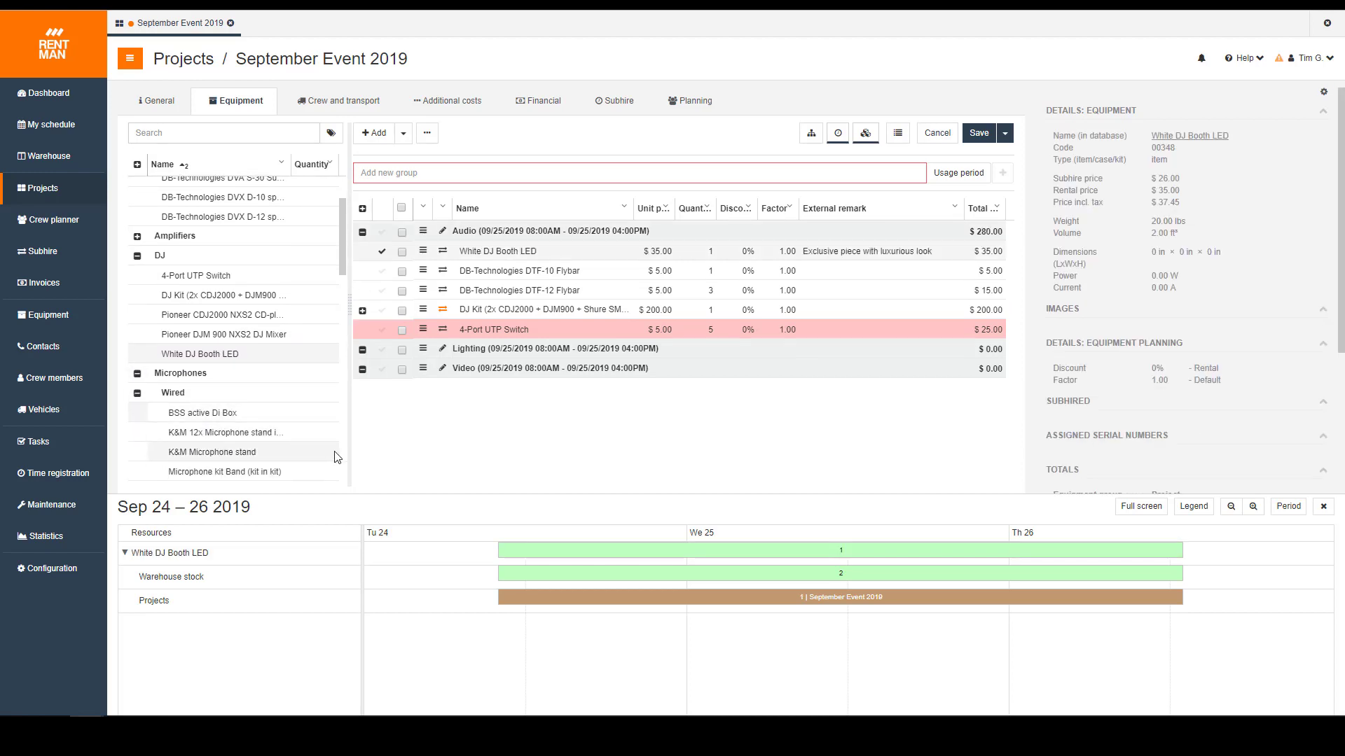
pyautogui.scroll(-5, 335, 458)
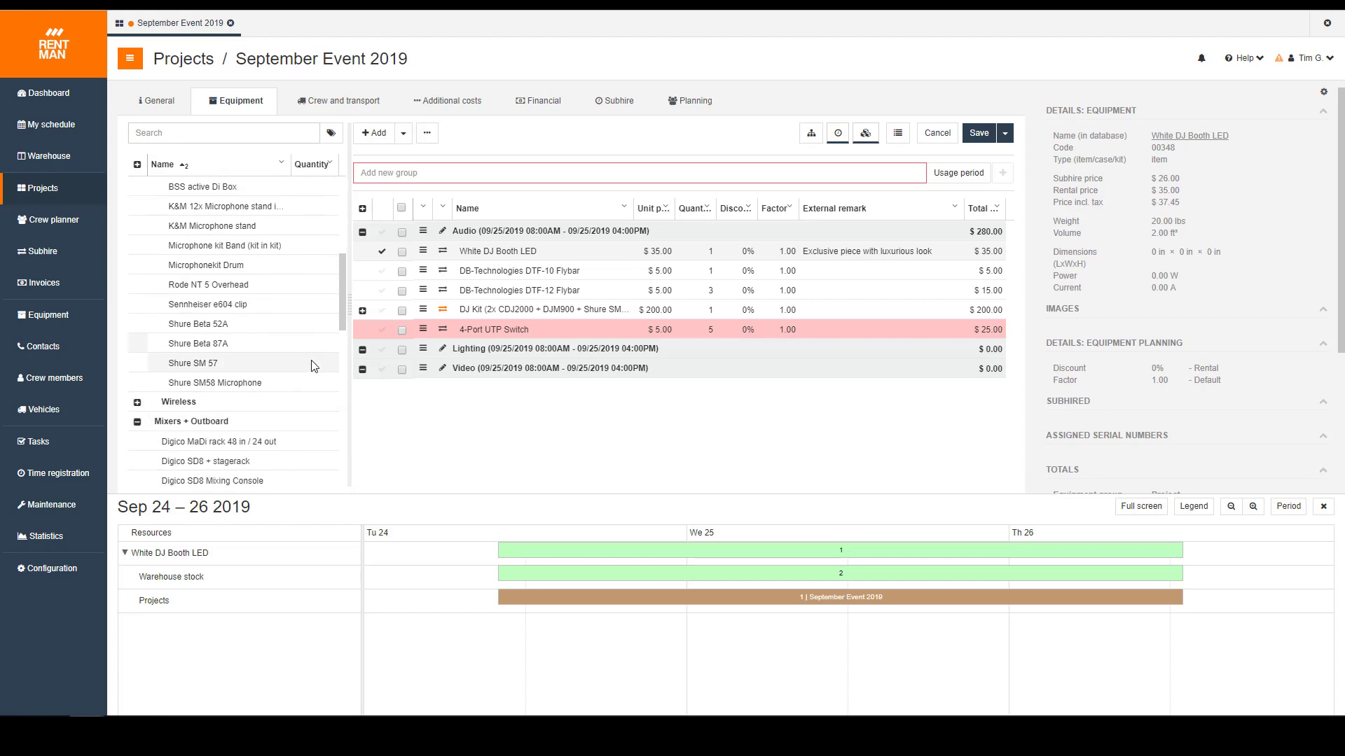
pyautogui.click(314, 365)
pyautogui.write('2')
pyautogui.press('Return')
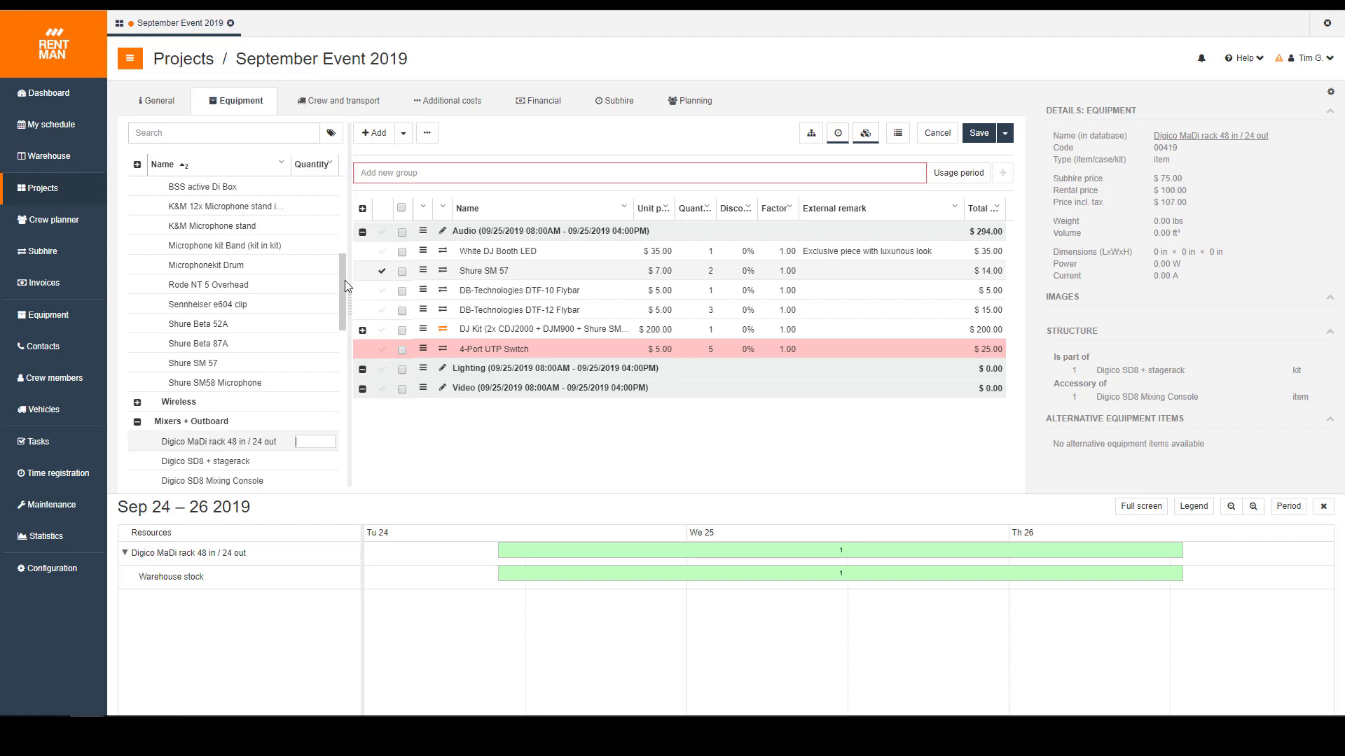
# Step: Add one Acer 21" TFT Screen, Avolites Tiger Touch II, GrandMA2 Fader Wing and MA Lighting GrandMA2 Full-size console to the Lighting group
pyautogui.moveTo(344, 280); pyautogui.dragTo(335, 385)
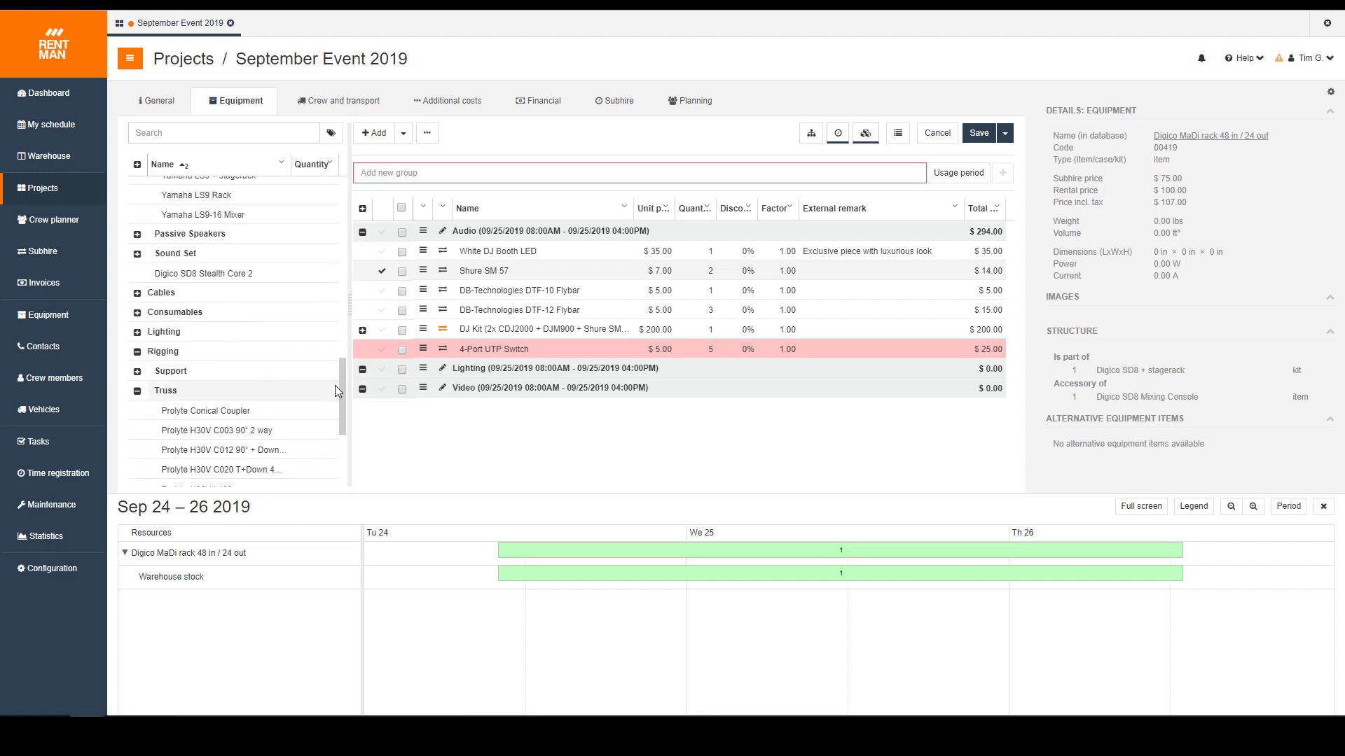
pyautogui.click(382, 368)
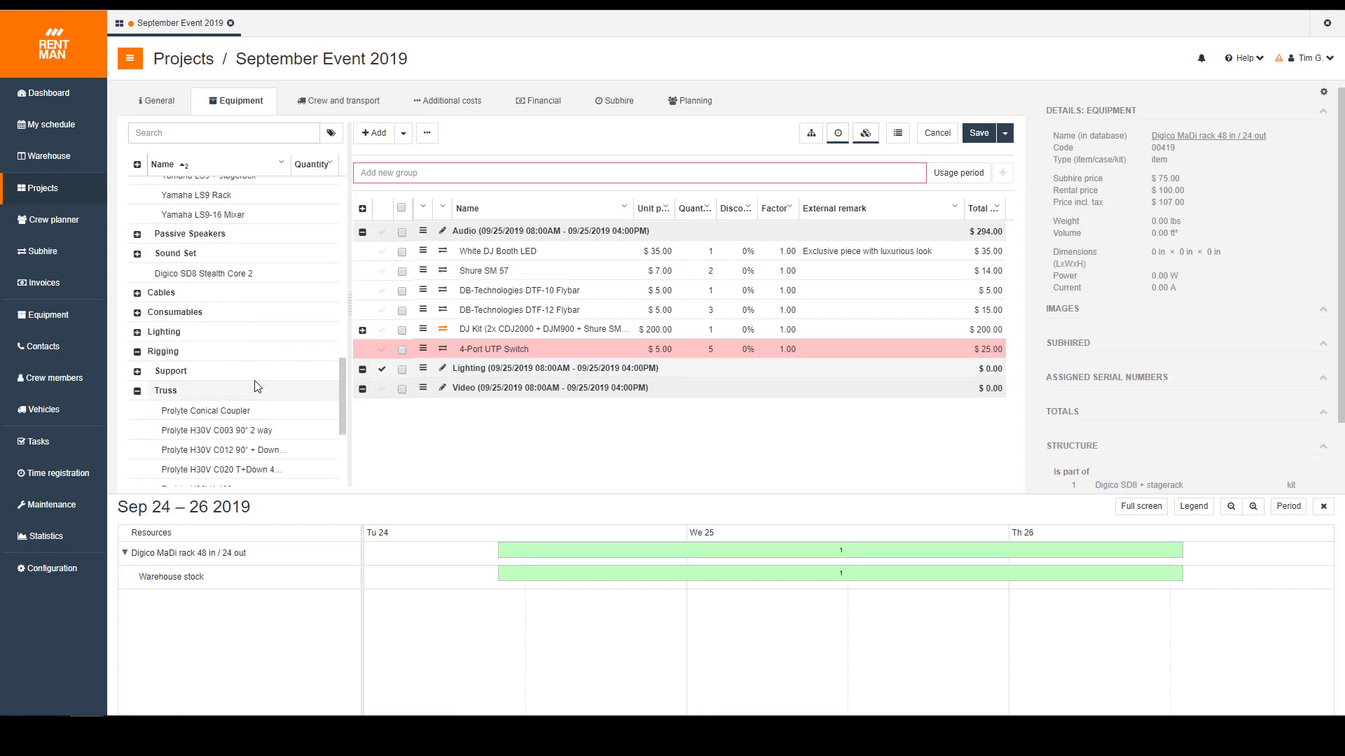
pyautogui.click(138, 332)
pyautogui.click(138, 352)
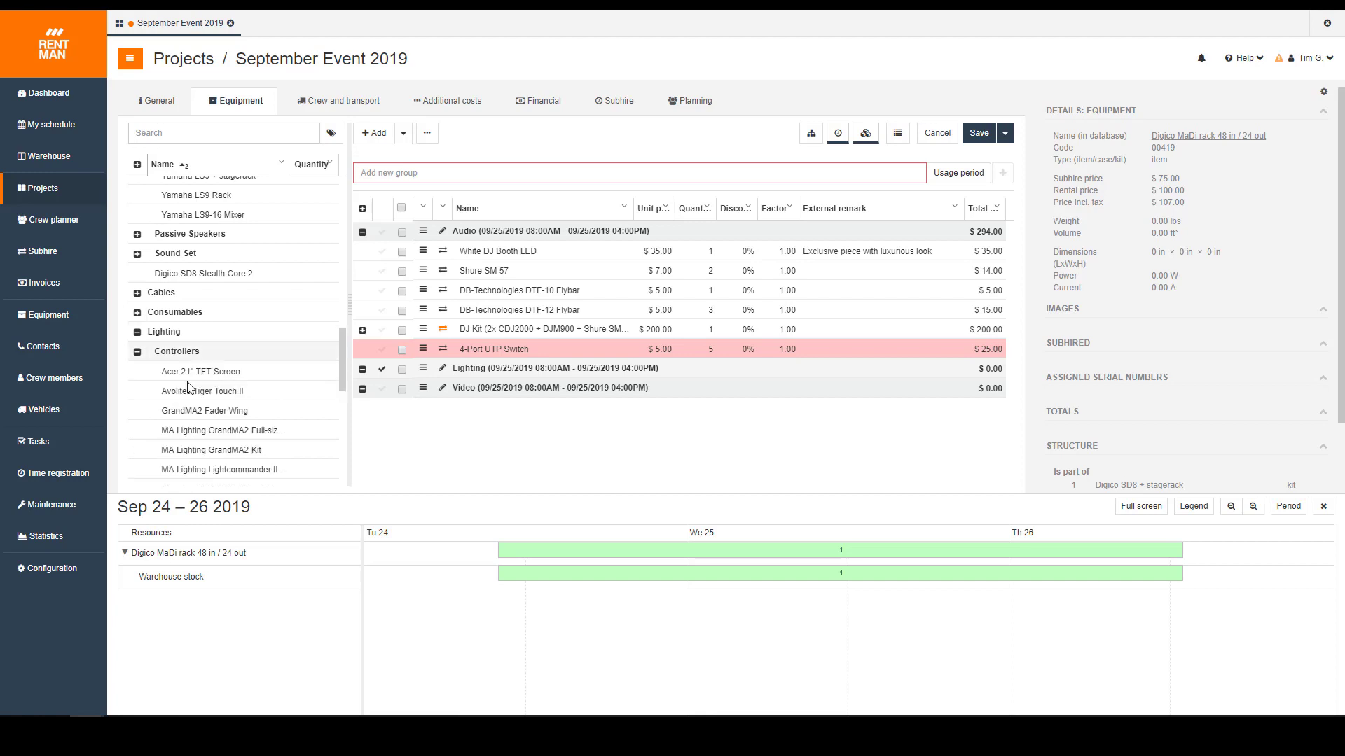
pyautogui.click(324, 376)
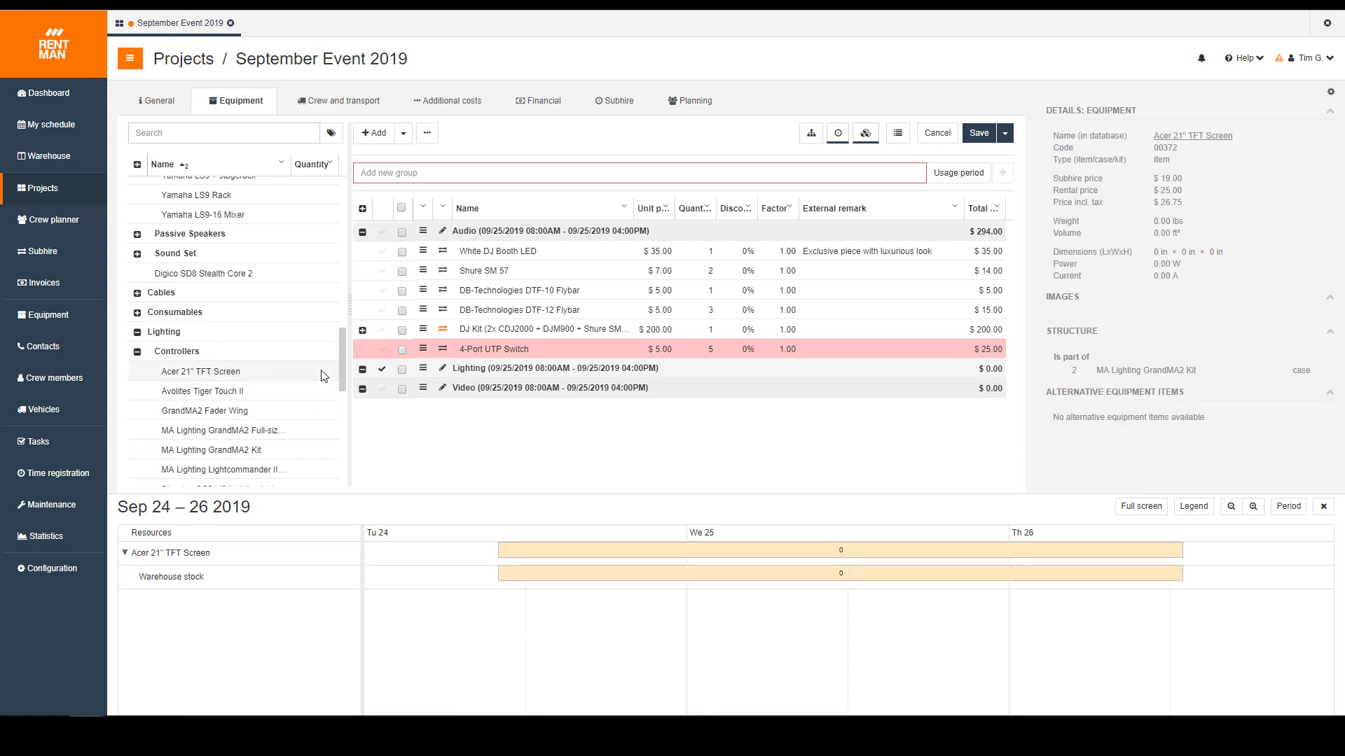
pyautogui.write('1')
pyautogui.press('Return')
pyautogui.write('1')
pyautogui.press('Return')
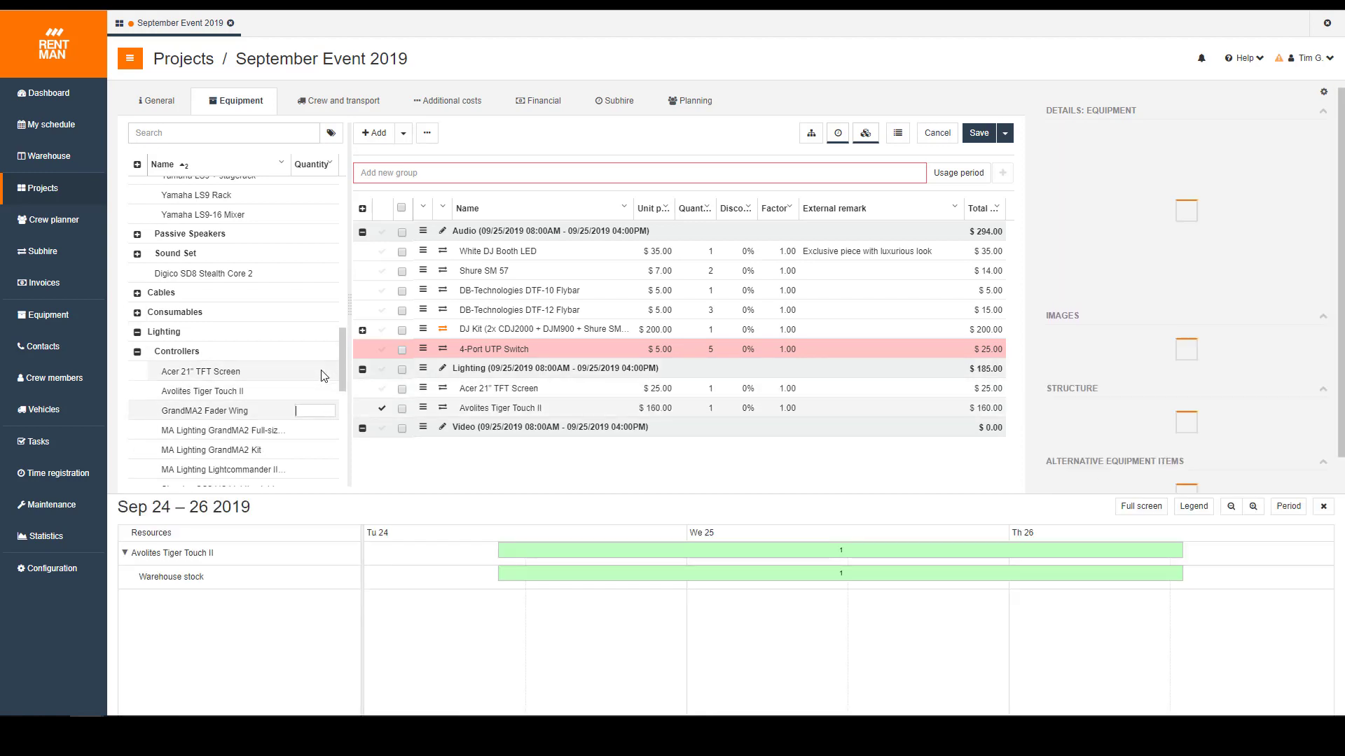
pyautogui.write('1')
pyautogui.press('Return')
pyautogui.write('1')
pyautogui.press('Return')
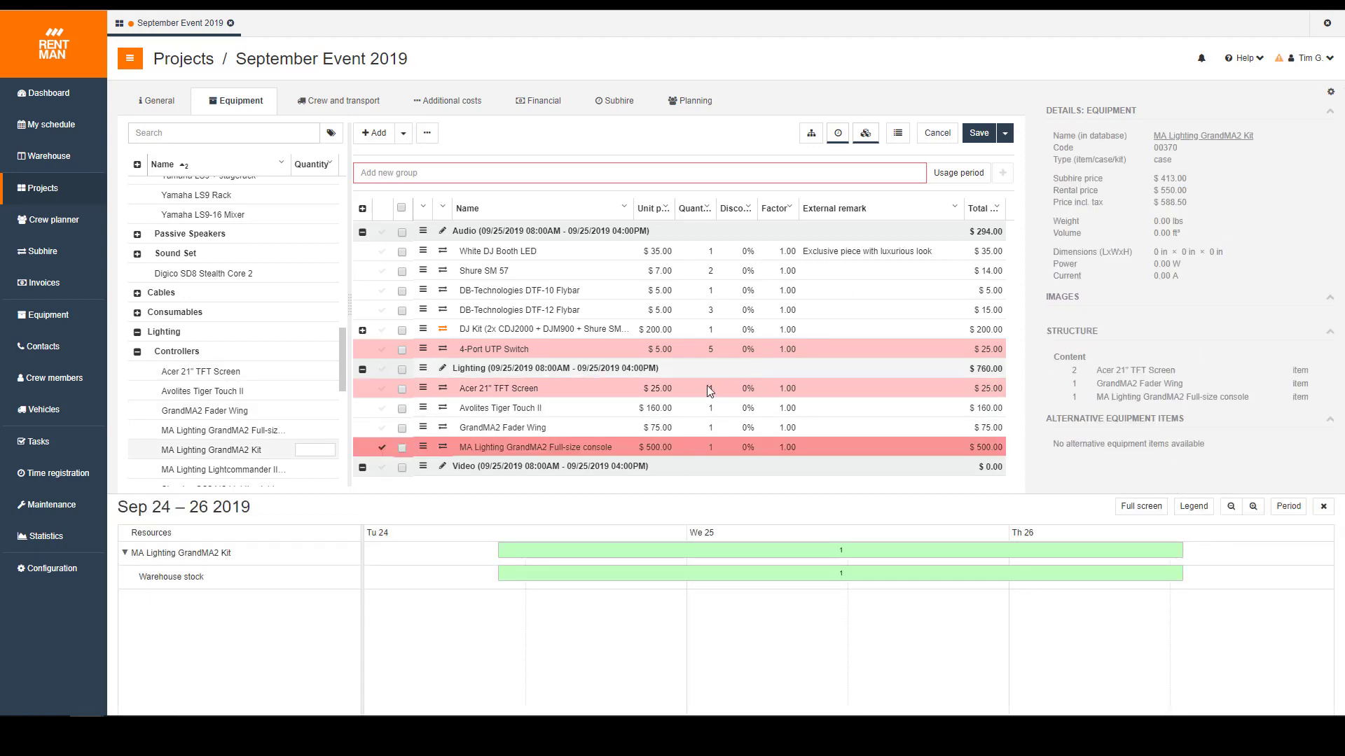
# Step: Close the timeline and create a new subhire for the shortages of 4-Port UTP Switch, Acer 21" TFT Screen and MA Lighting GrandMA2 Full-size console
pyautogui.click(1323, 509)
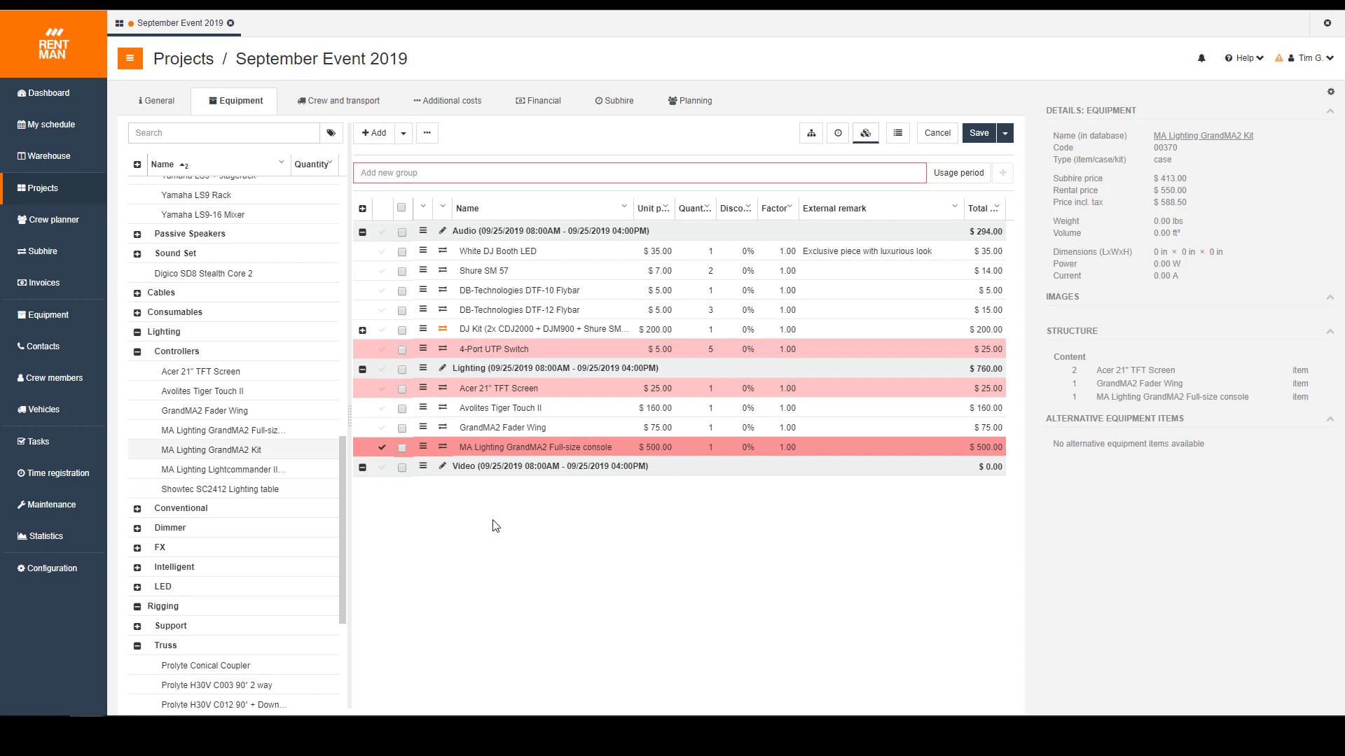
pyautogui.click(402, 448)
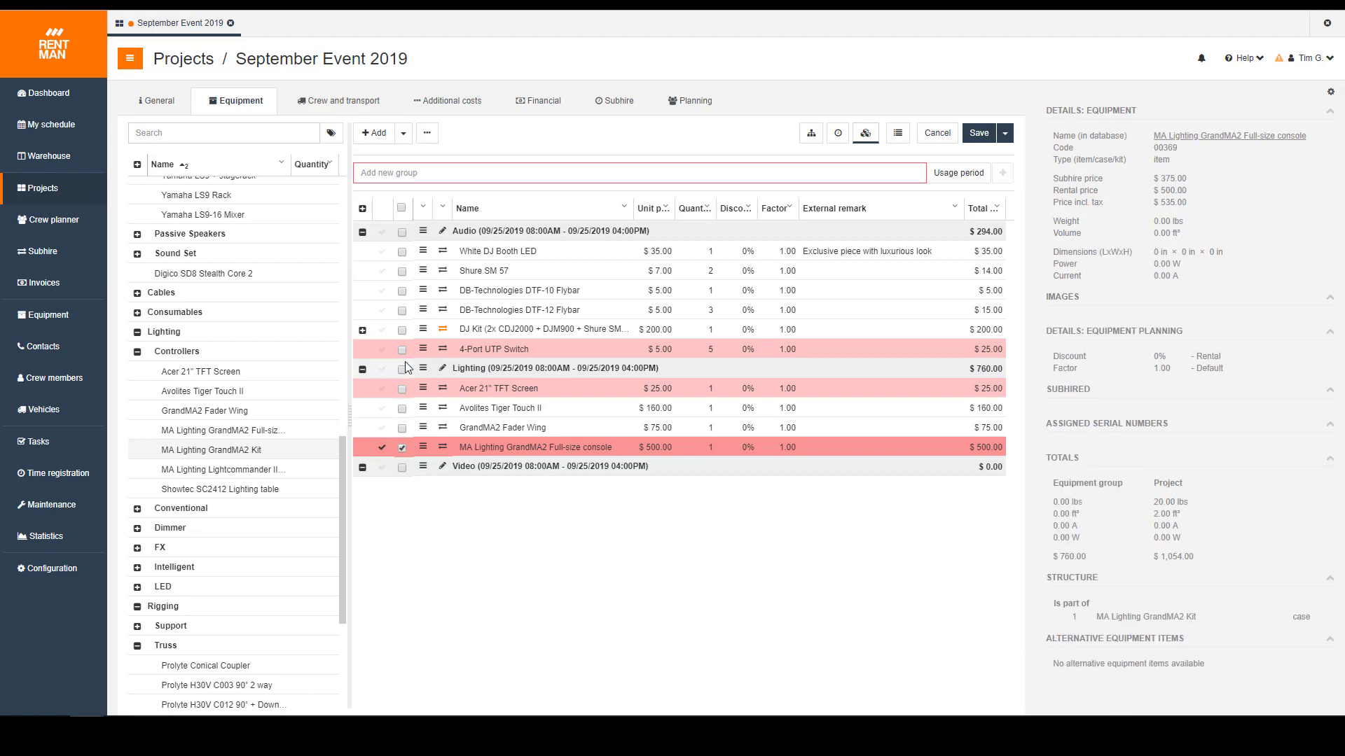
pyautogui.click(402, 350)
pyautogui.click(402, 390)
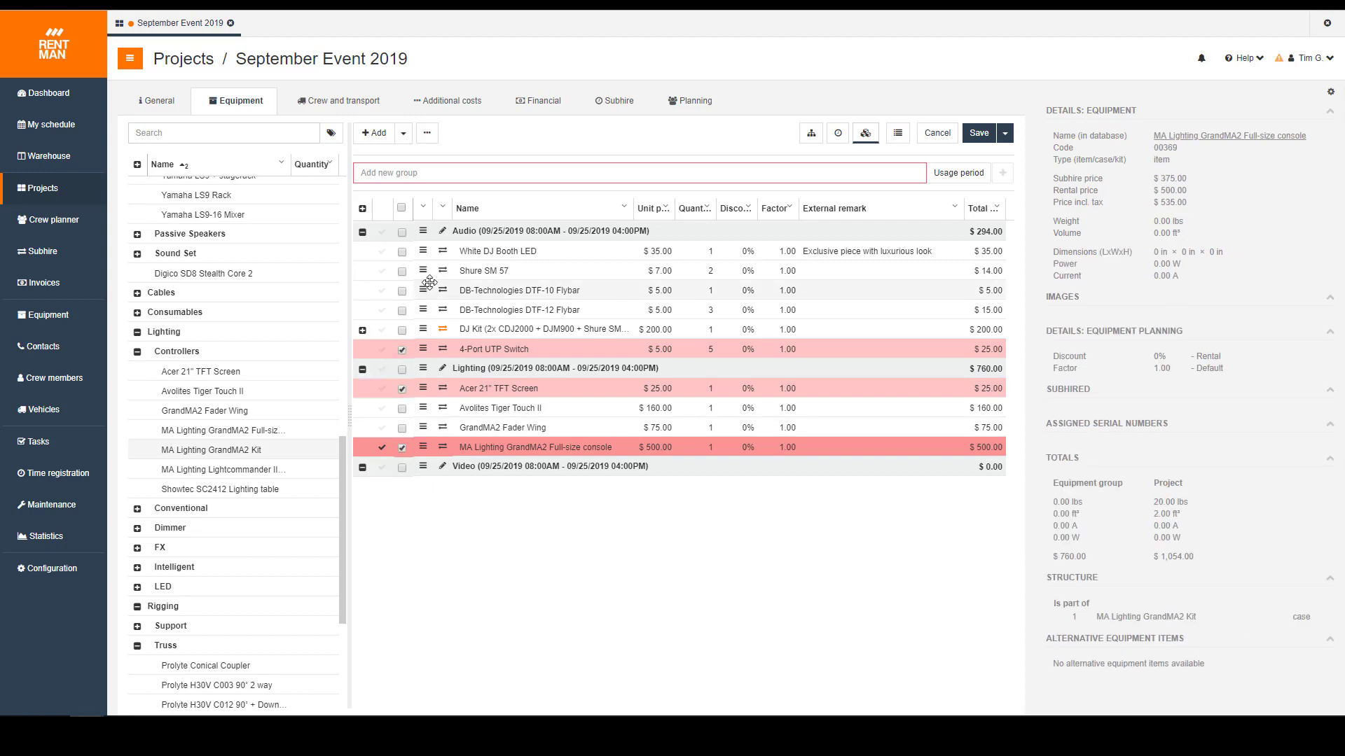
pyautogui.click(427, 134)
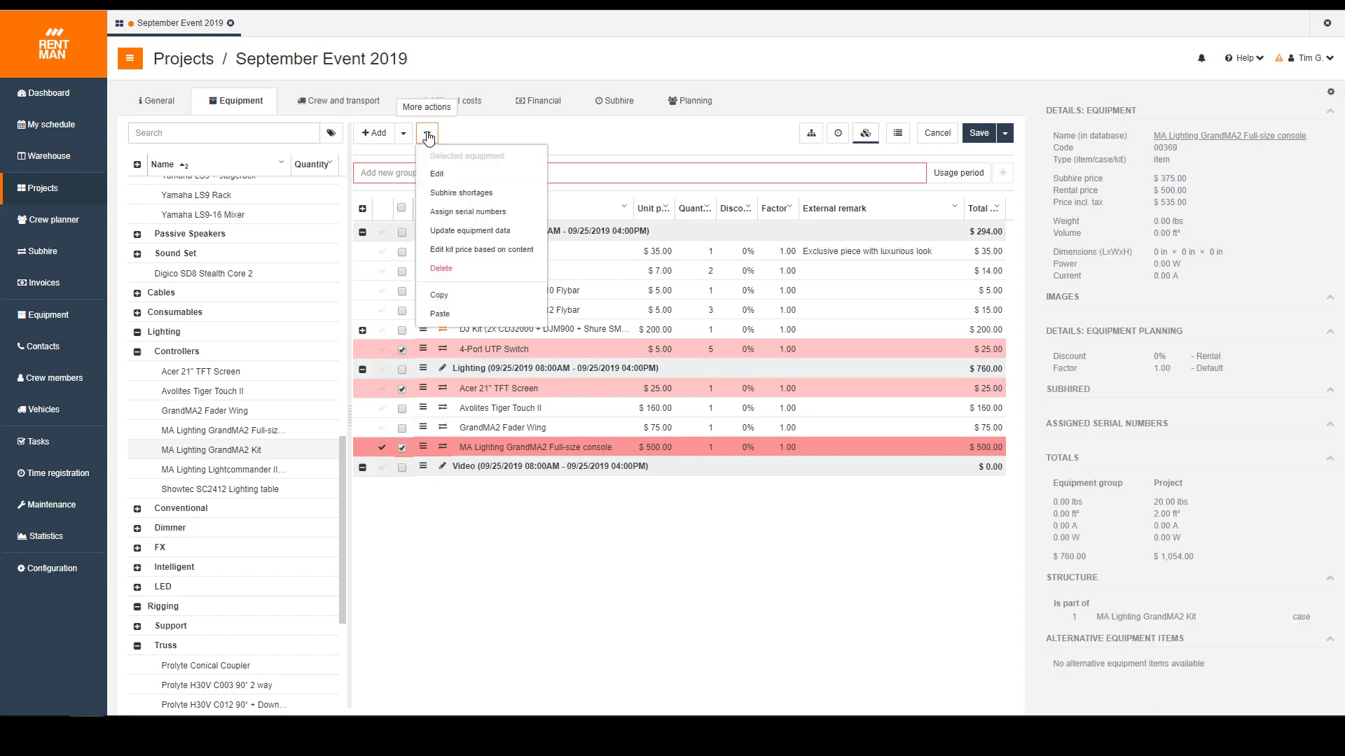
pyautogui.click(498, 196)
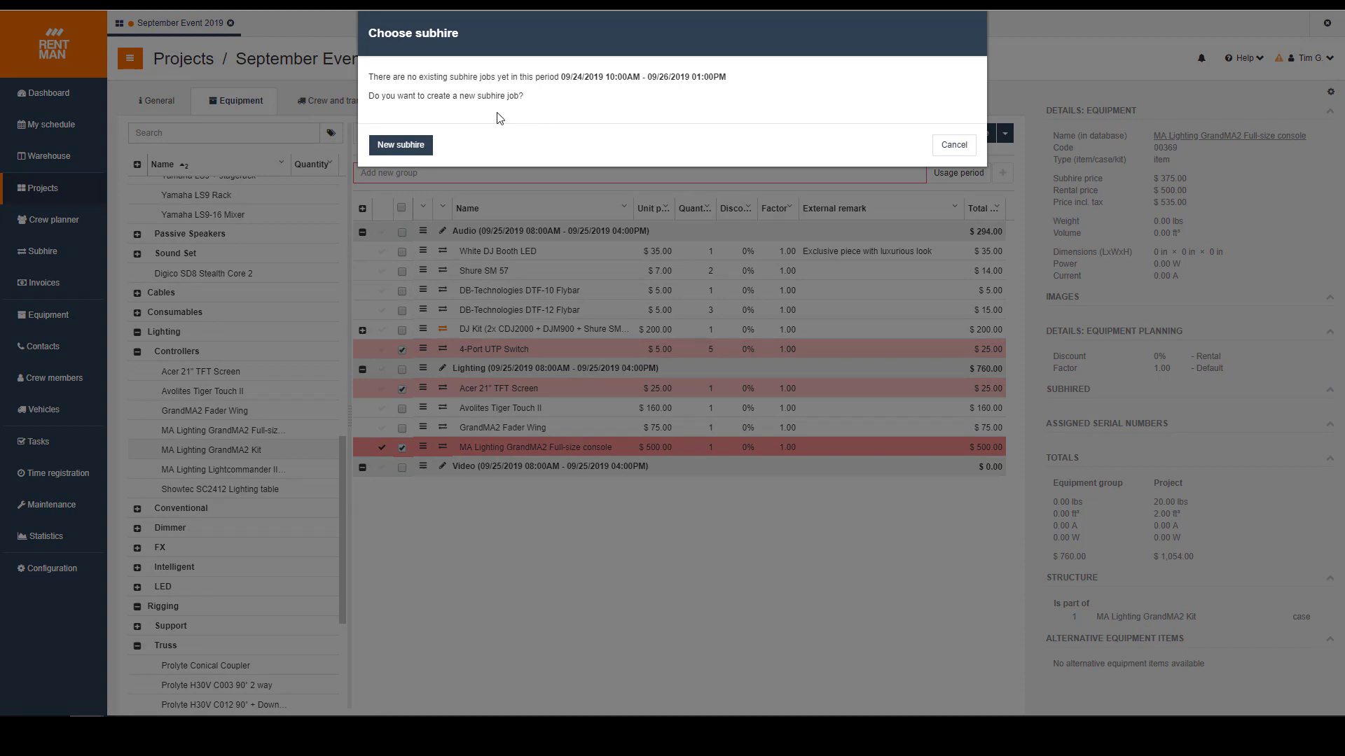
pyautogui.click(428, 147)
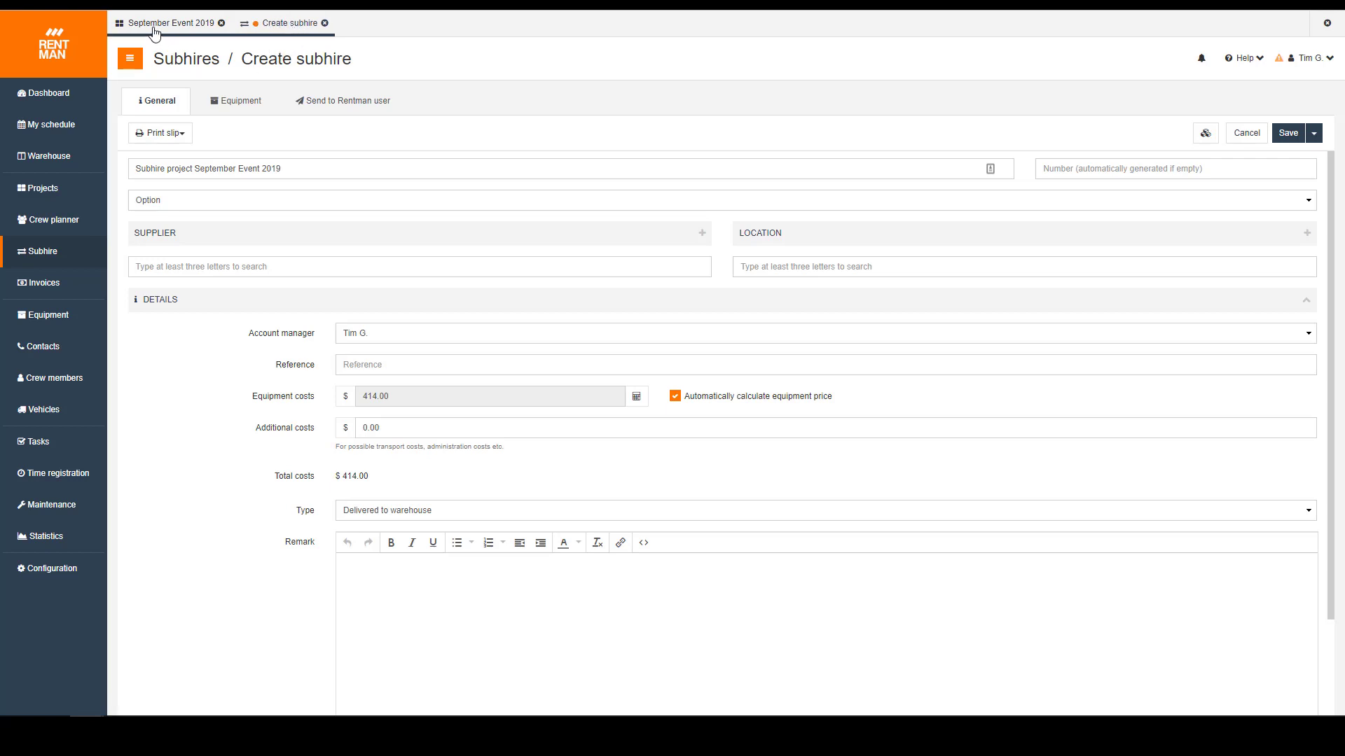
# Step: Switch to the September Event 2019 project and back to the new subhire, and set the subhire's status to Option
pyautogui.click(183, 33)
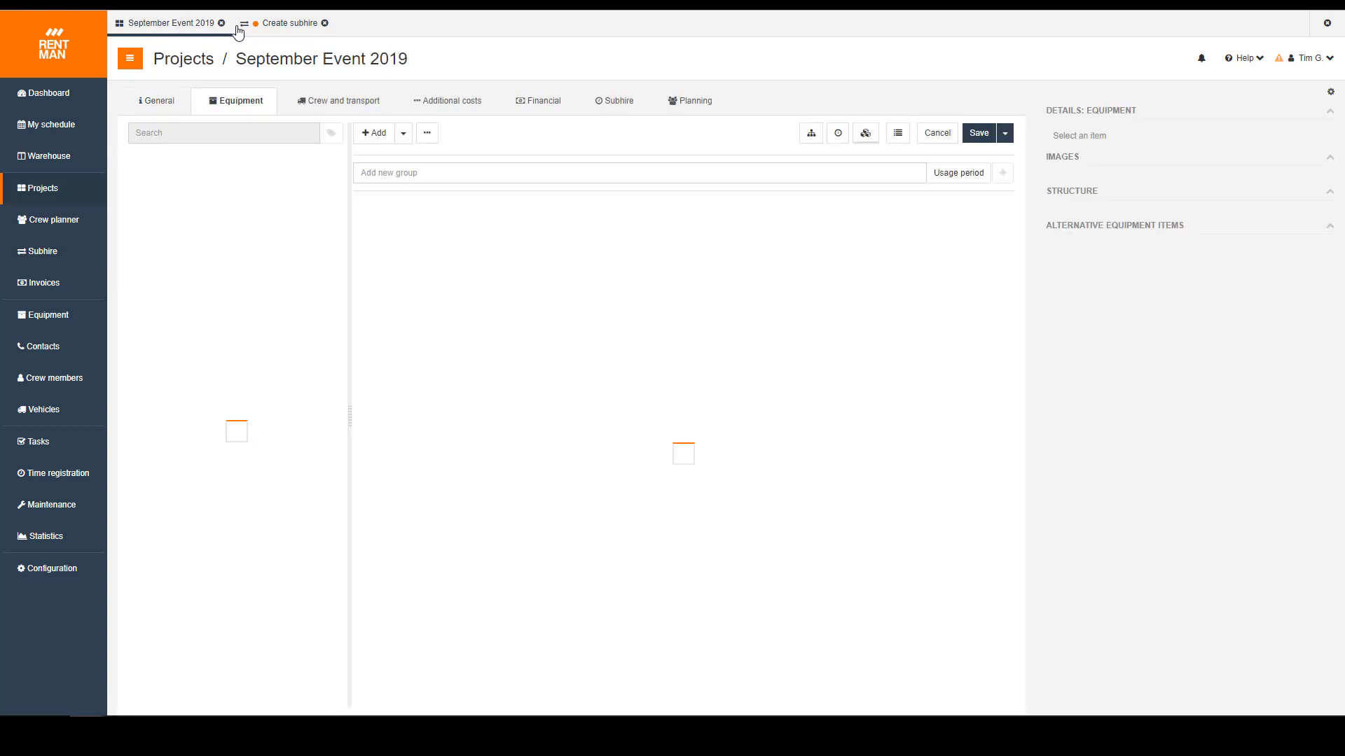
pyautogui.click(293, 28)
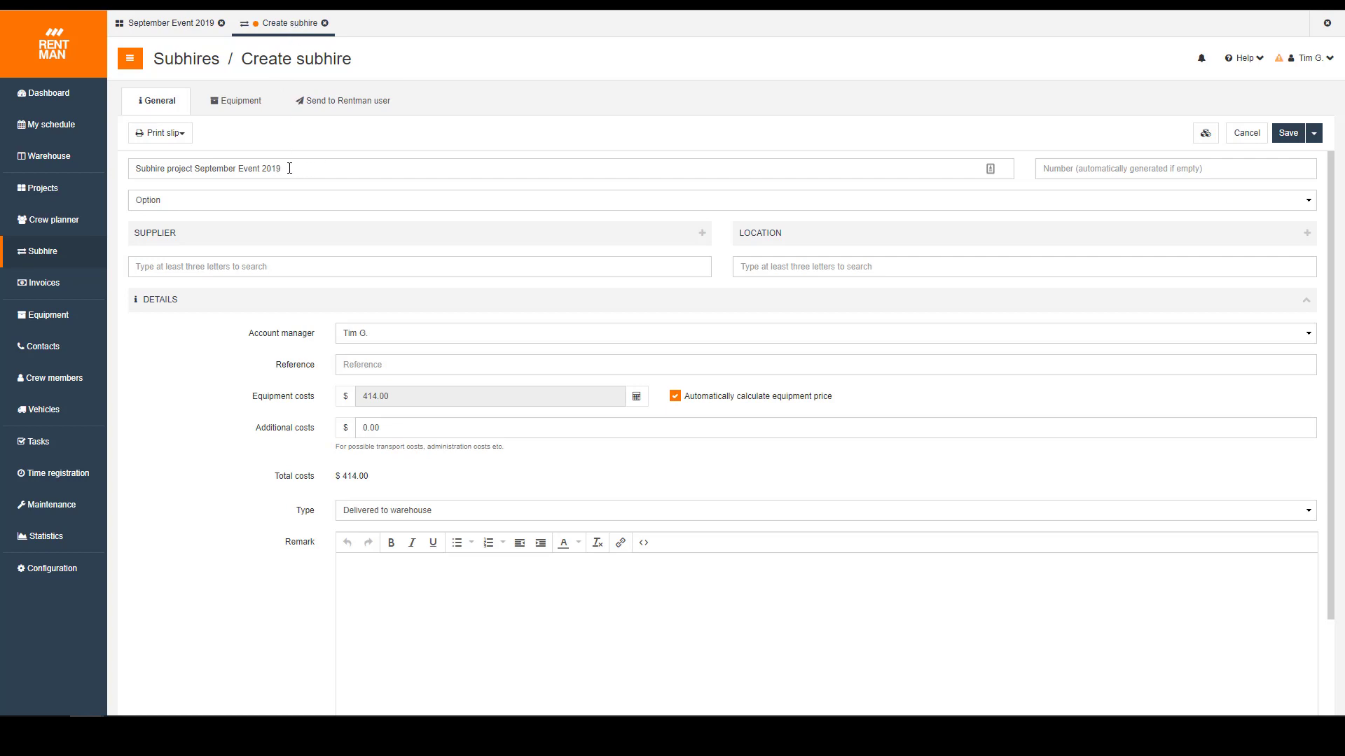
pyautogui.click(207, 202)
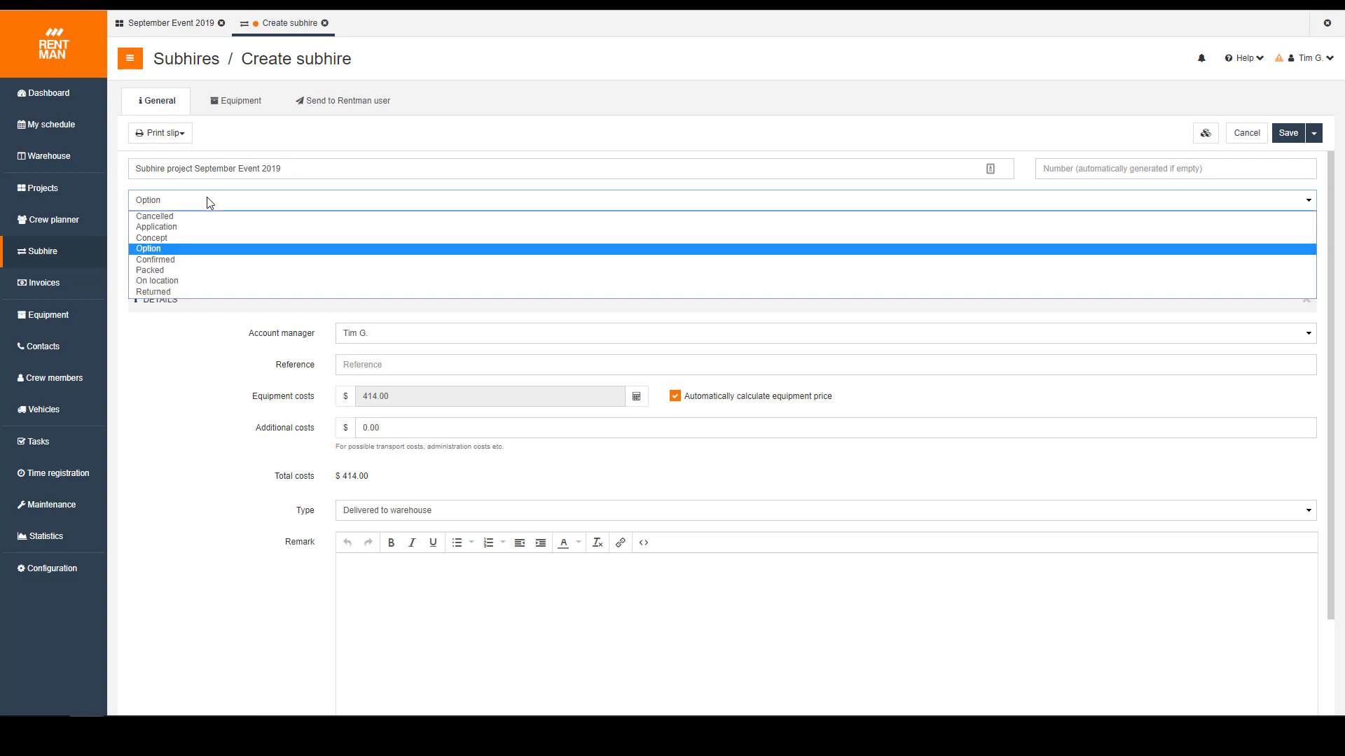
pyautogui.click(184, 251)
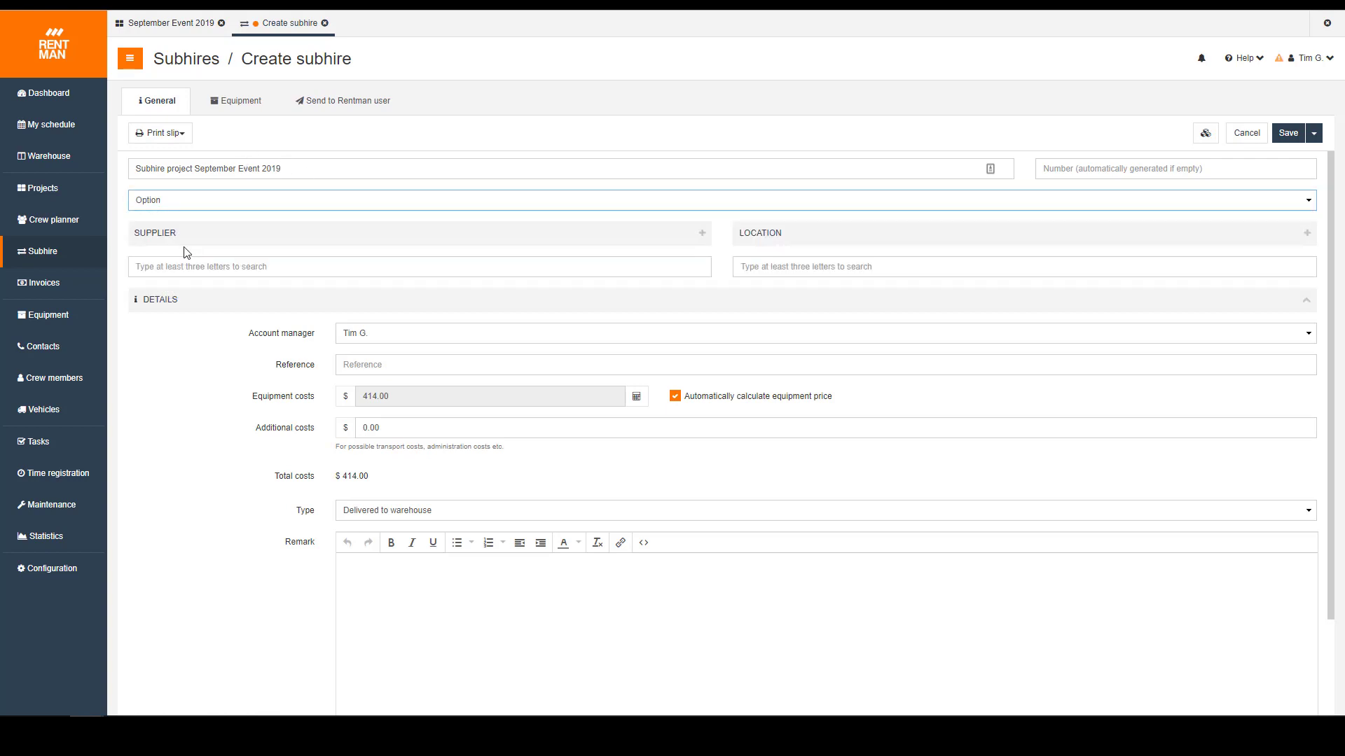
# Step: Set AED Rent as the subhire's supplier, accept replacing the equipment prices with the supplier's, and set AED Rent as the location
pyautogui.click(235, 267)
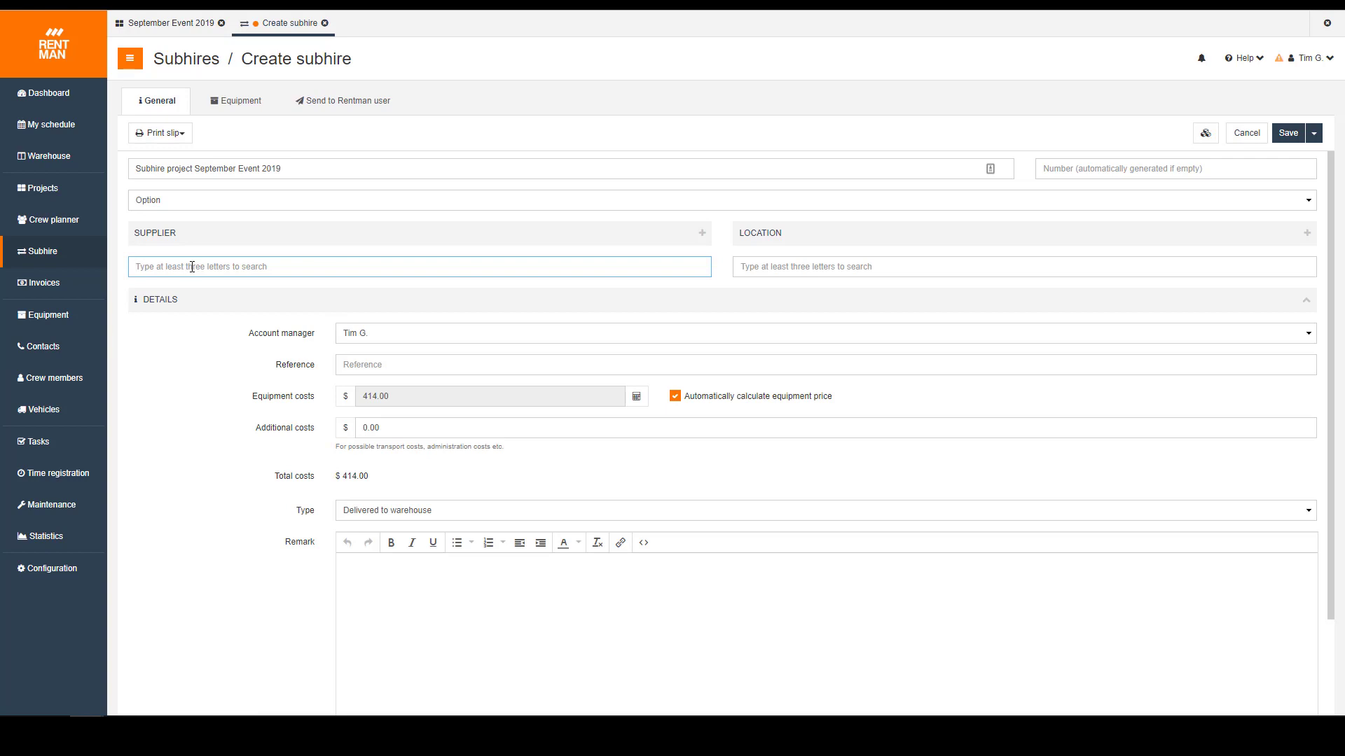
pyautogui.write('aed')
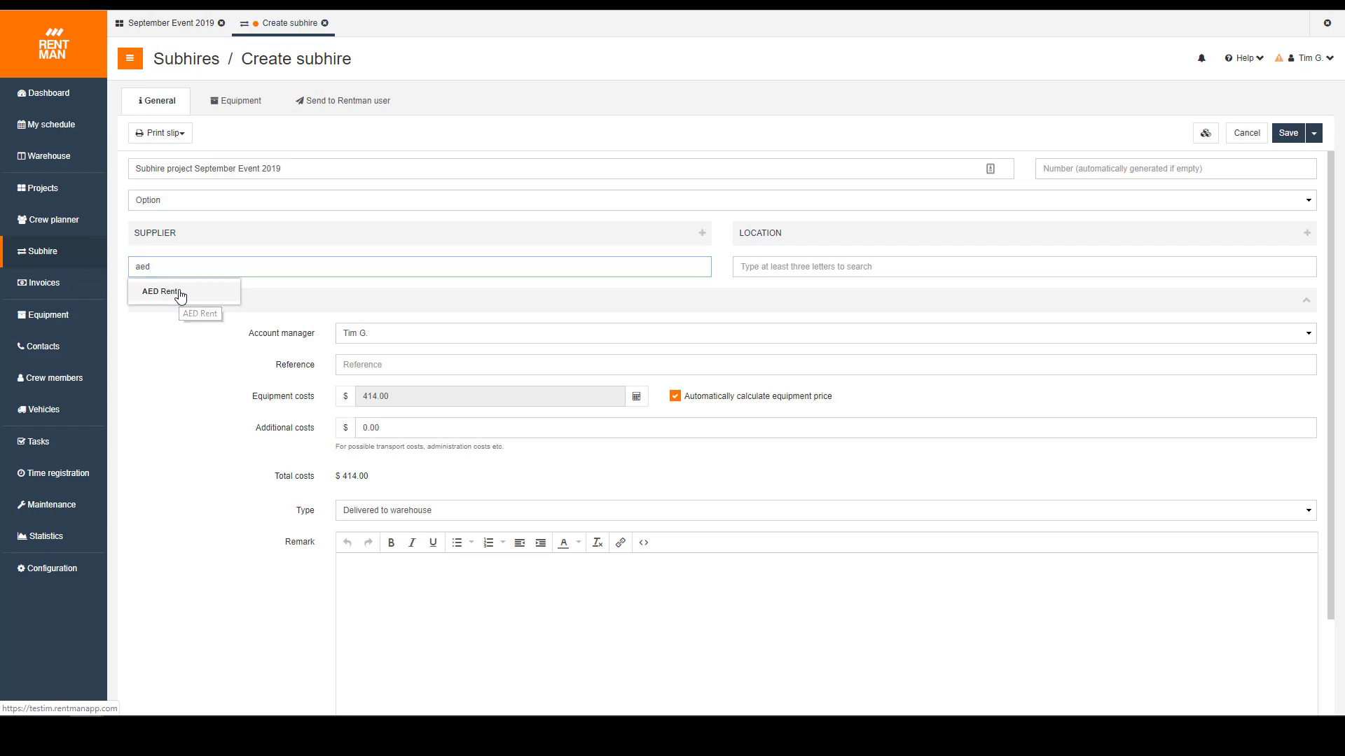
pyautogui.click(180, 295)
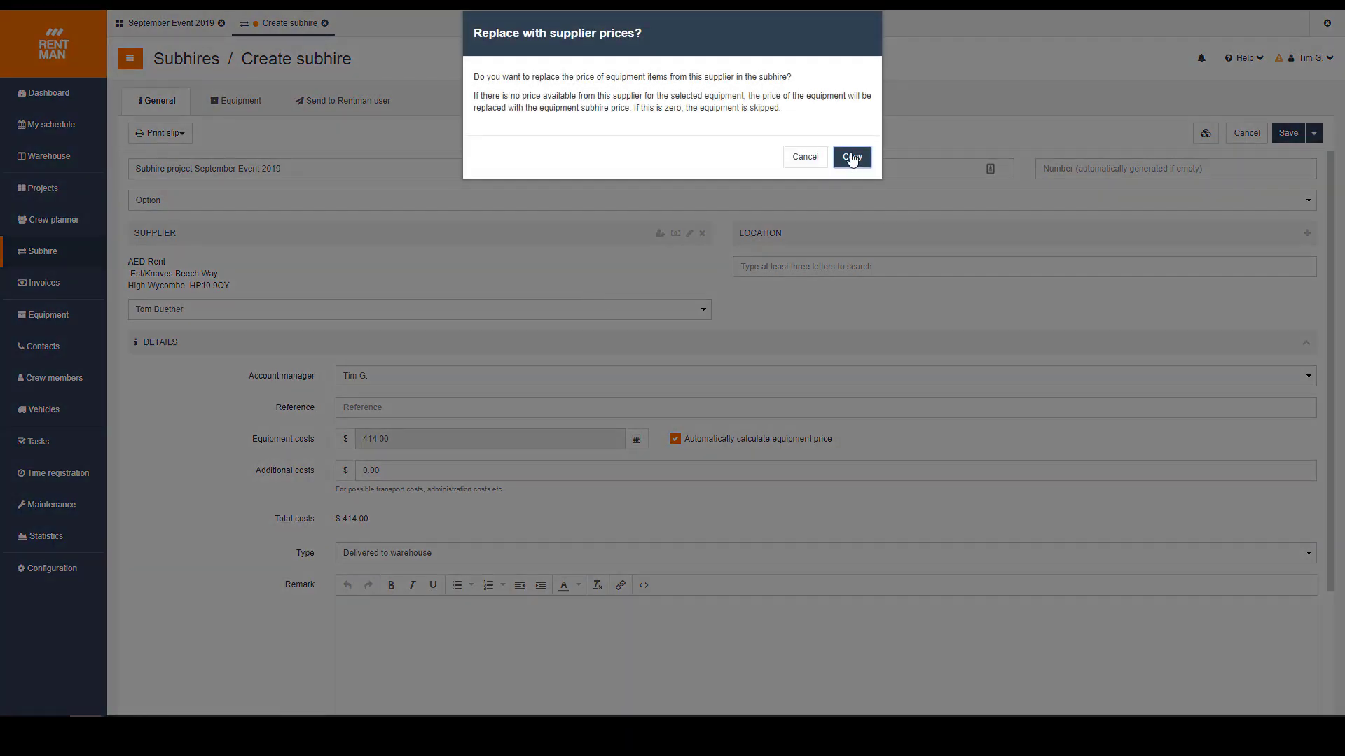
pyautogui.click(852, 158)
pyautogui.click(823, 266)
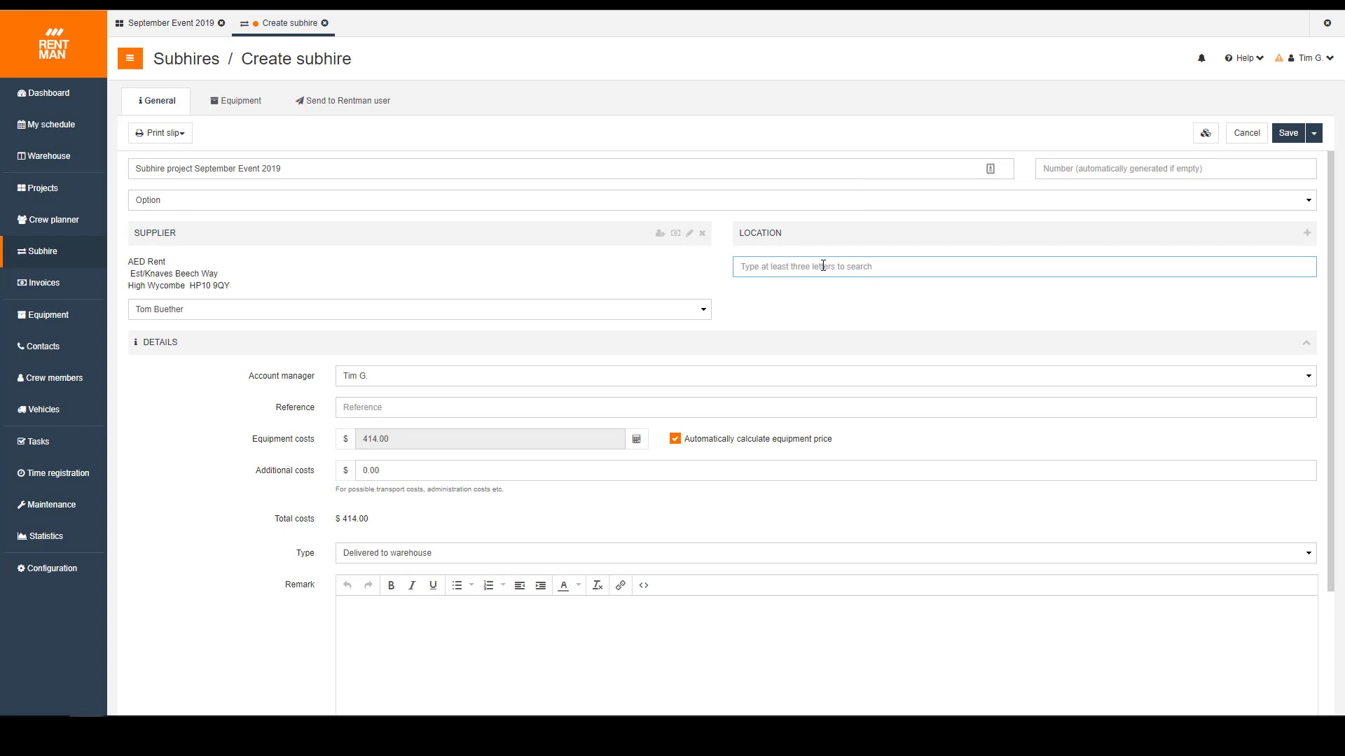
pyautogui.write('aed')
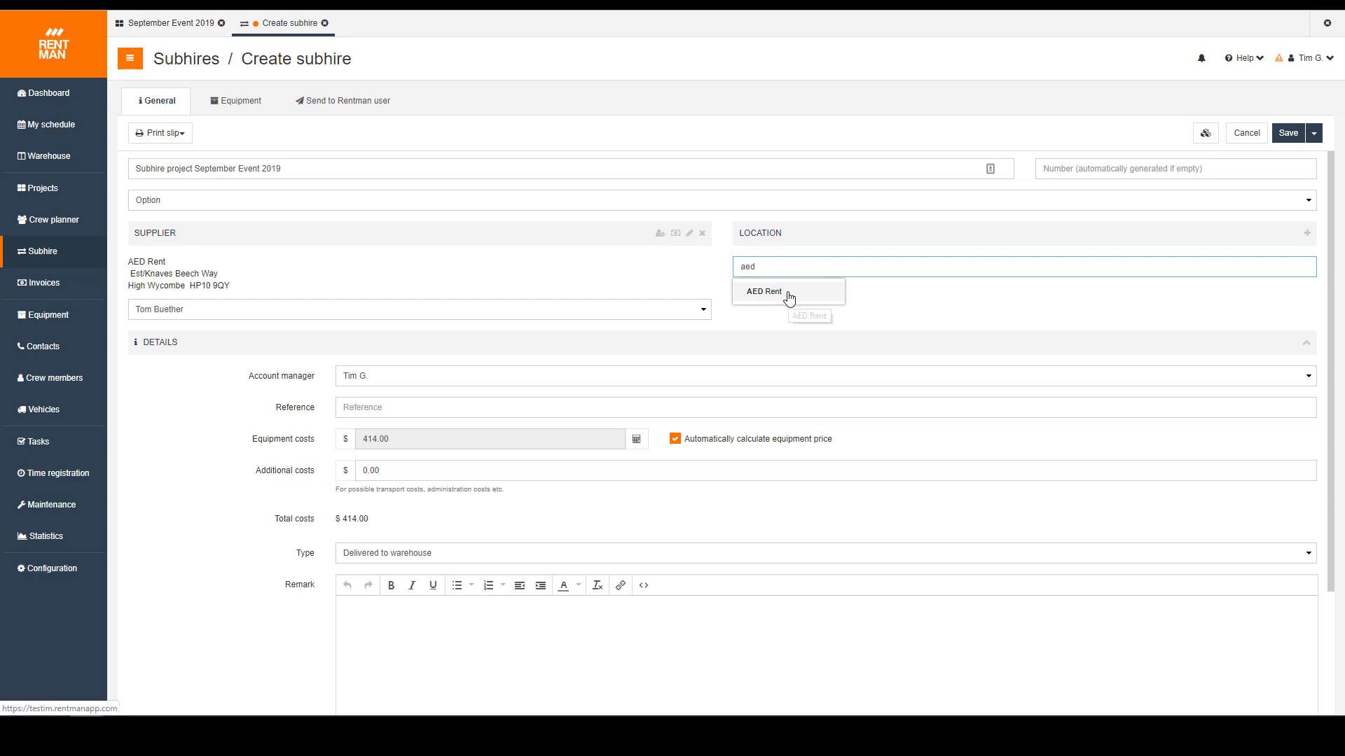
pyautogui.click(787, 295)
# Step: Turn off automatic calculation of the subhire's equipment price and set the equipment costs to 500
pyautogui.scroll(-2, 280, 359)
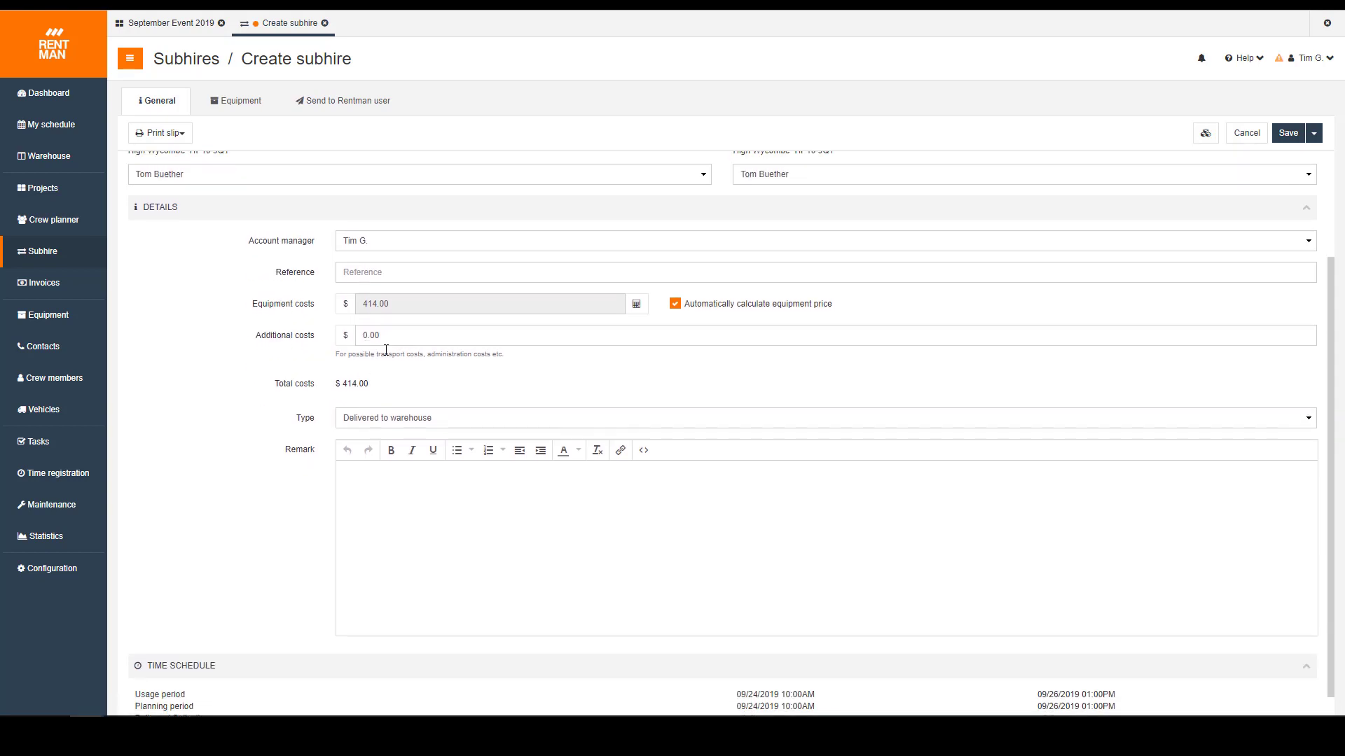
pyautogui.scroll(1, 385, 347)
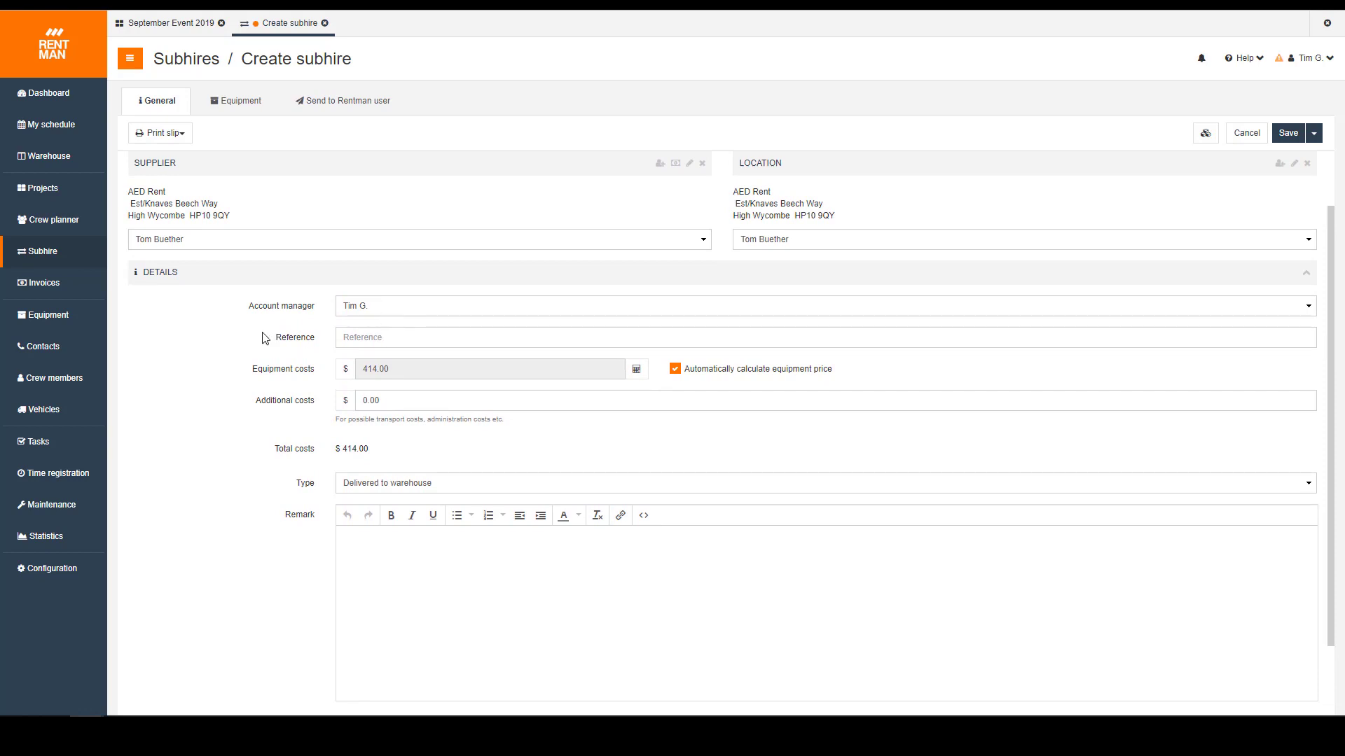
pyautogui.scroll(-2, 263, 334)
pyautogui.scroll(1, 278, 341)
pyautogui.scroll(1, 280, 344)
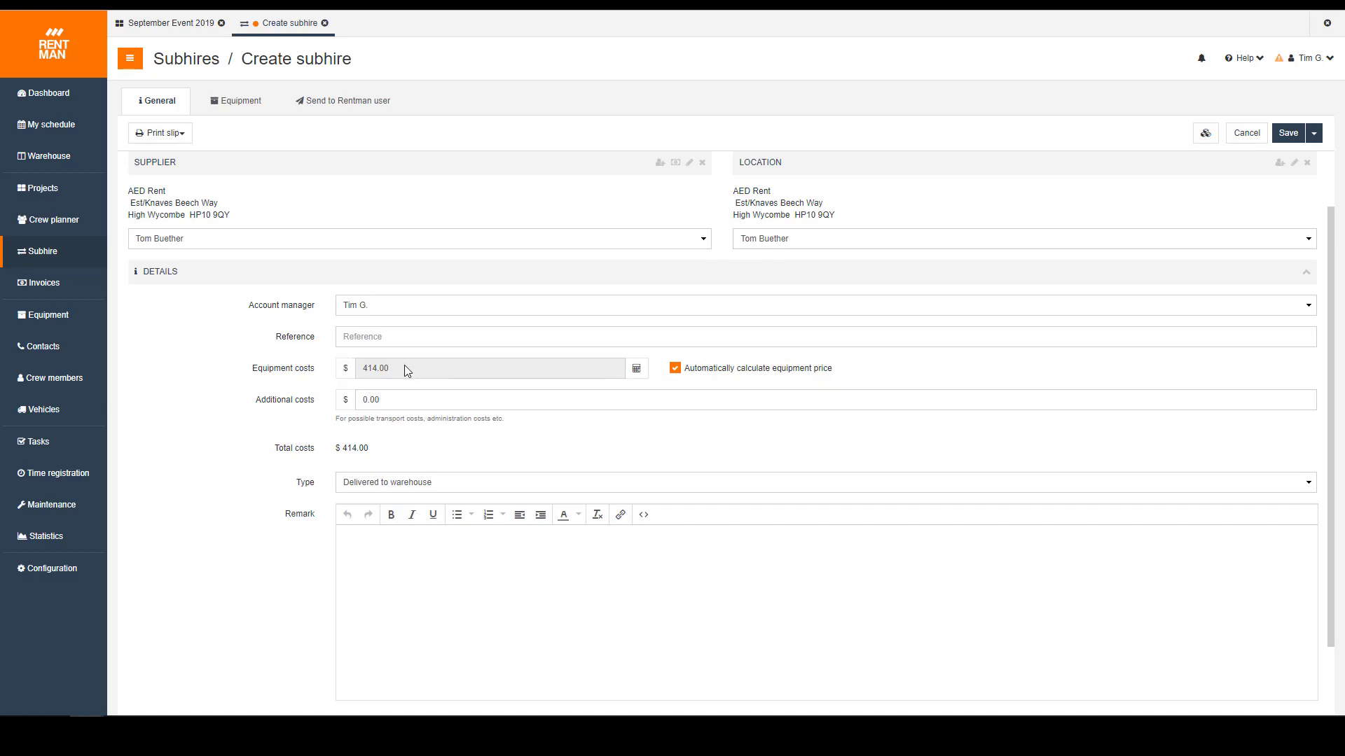
pyautogui.click(675, 370)
pyautogui.moveTo(390, 371); pyautogui.dragTo(291, 379)
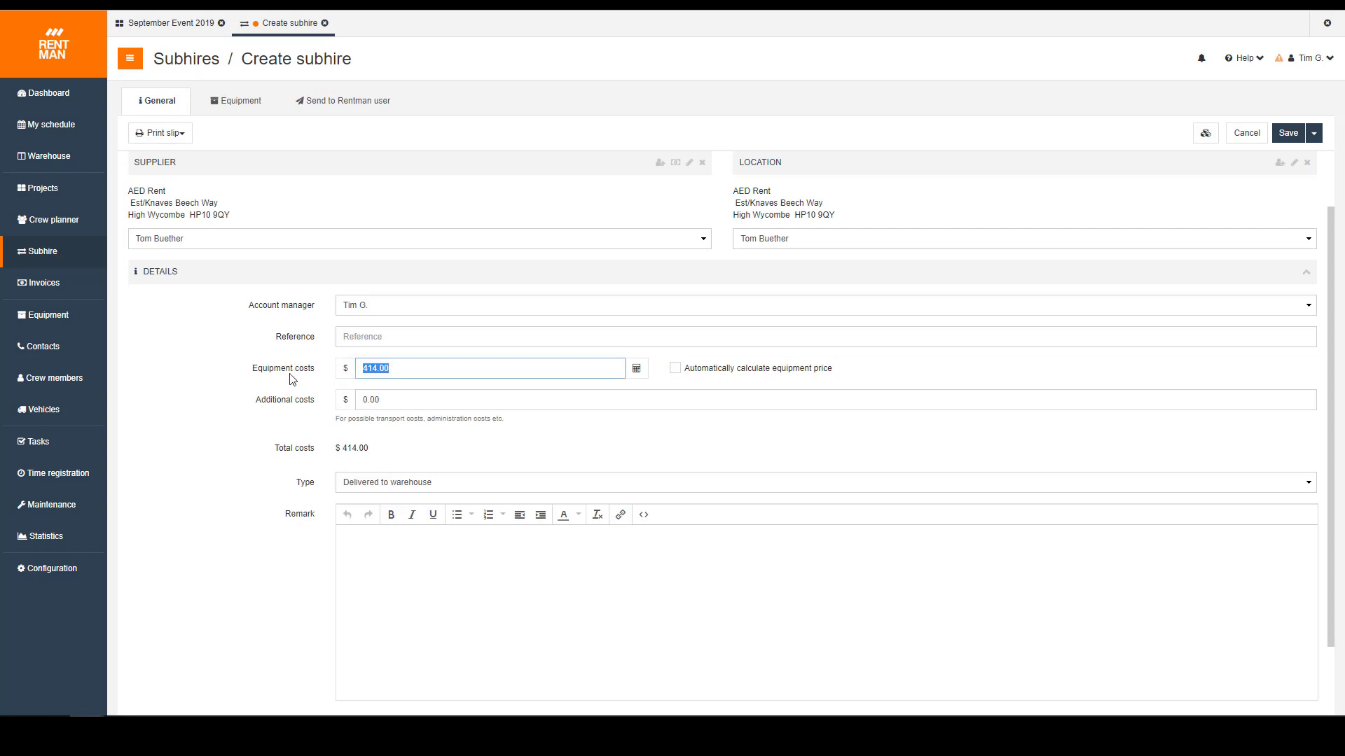
pyautogui.write('500')
pyautogui.click(661, 376)
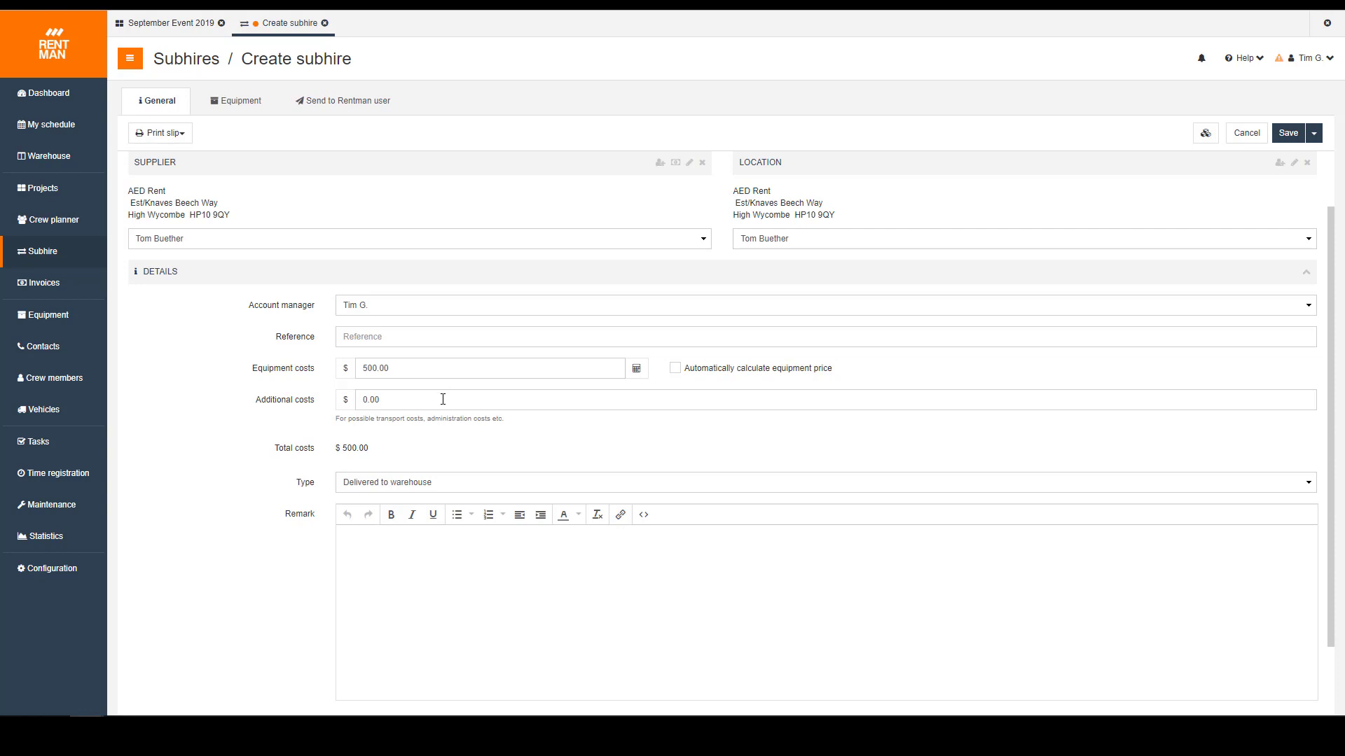
# Step: Review the subhire's additional costs field, delivery type options and list of equipment without changing them
pyautogui.click(402, 399)
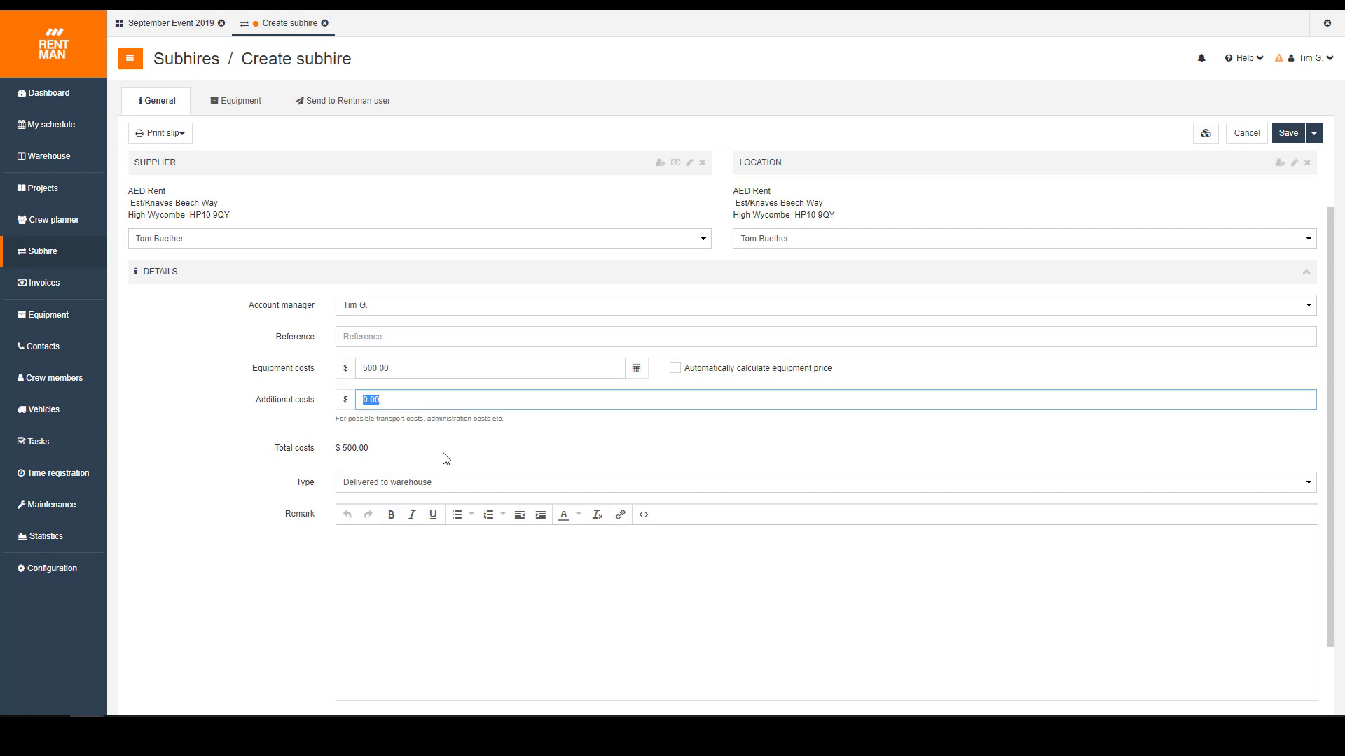
pyautogui.click(420, 450)
pyautogui.scroll(-1, 392, 420)
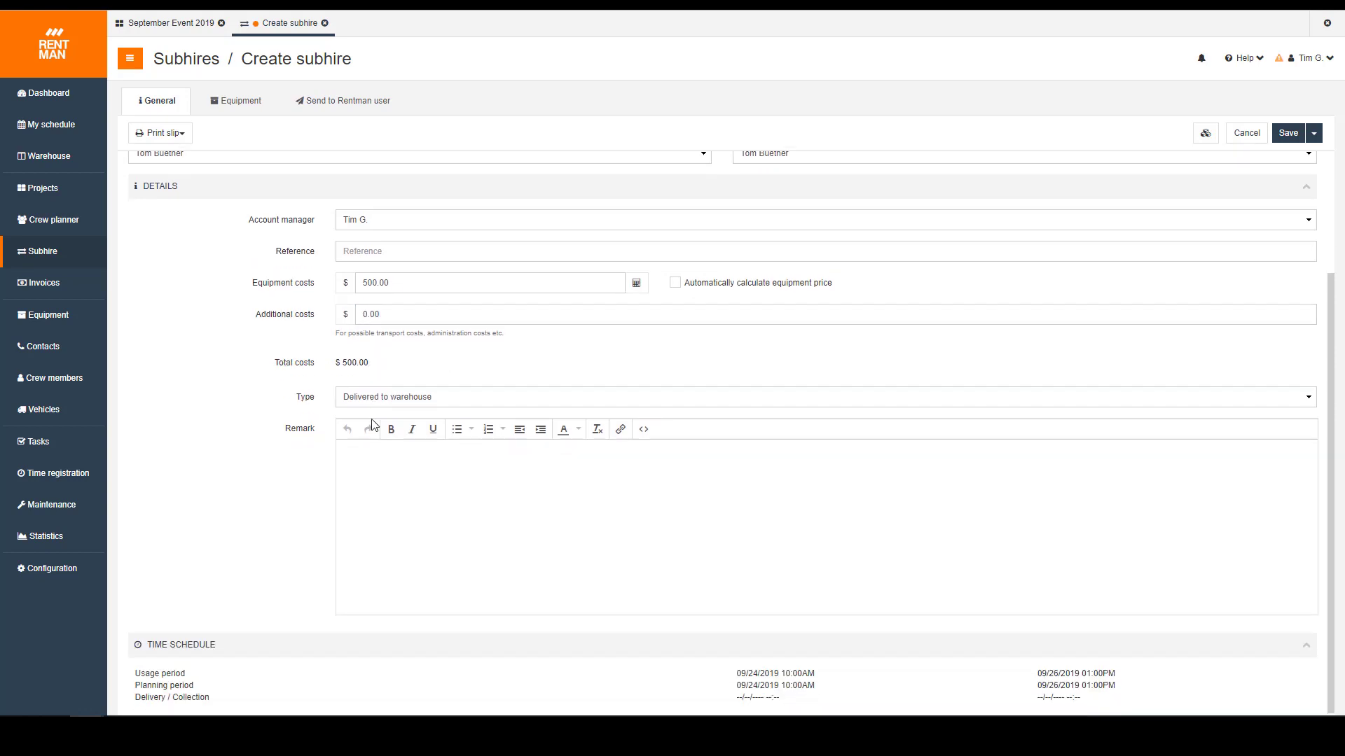
pyautogui.click(461, 395)
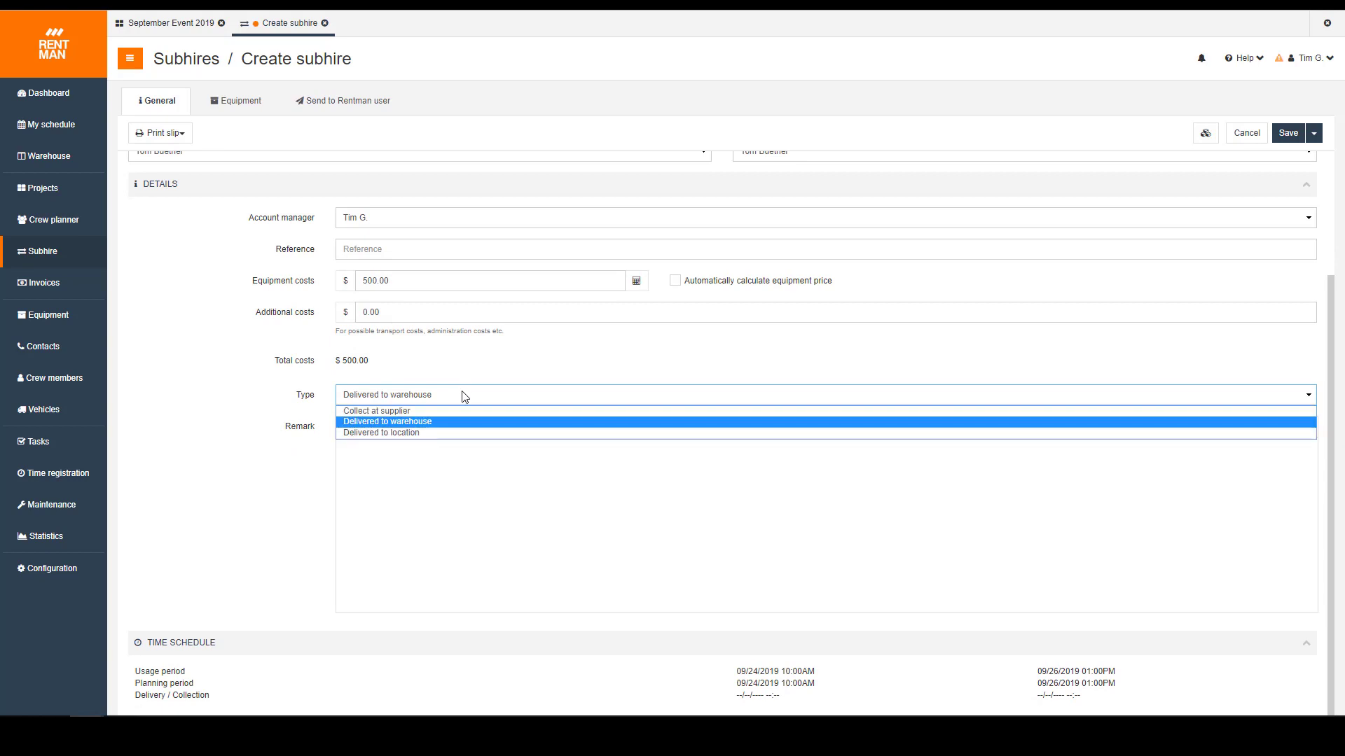
pyautogui.click(420, 459)
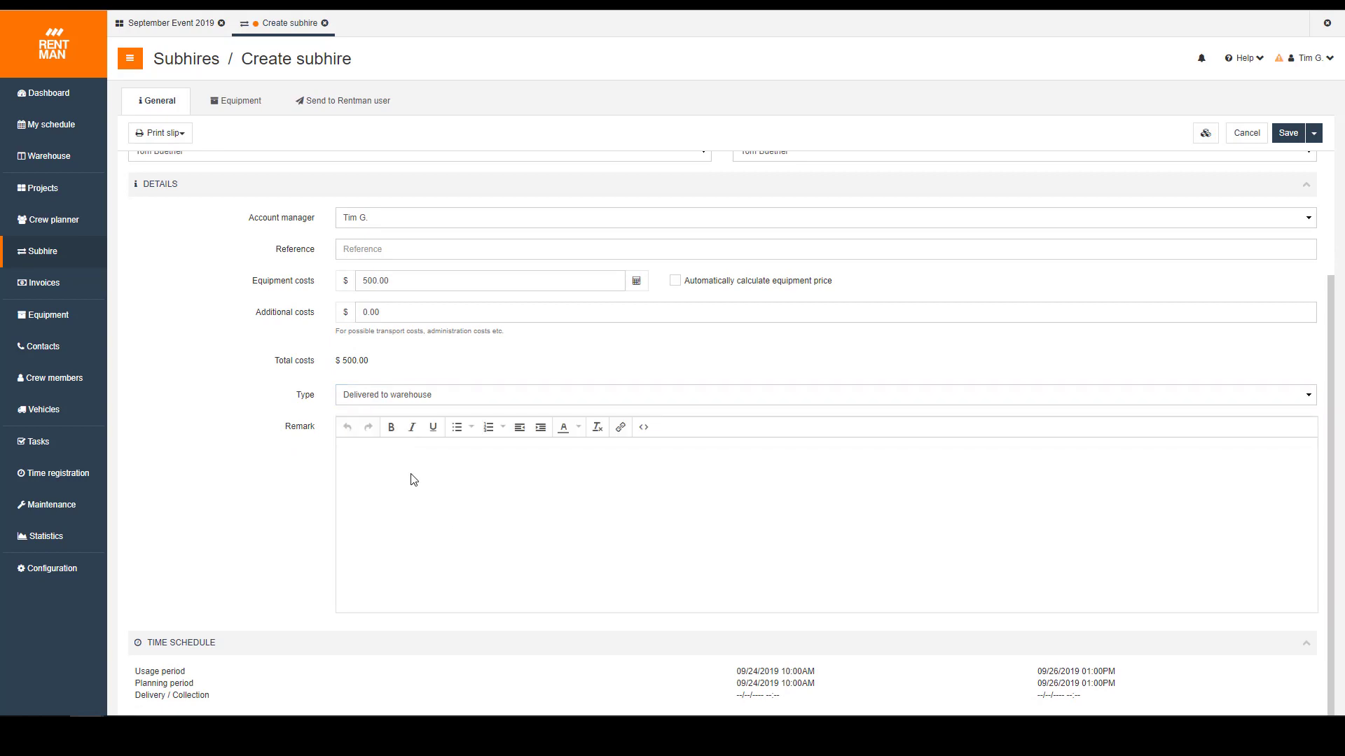
pyautogui.scroll(3, 409, 488)
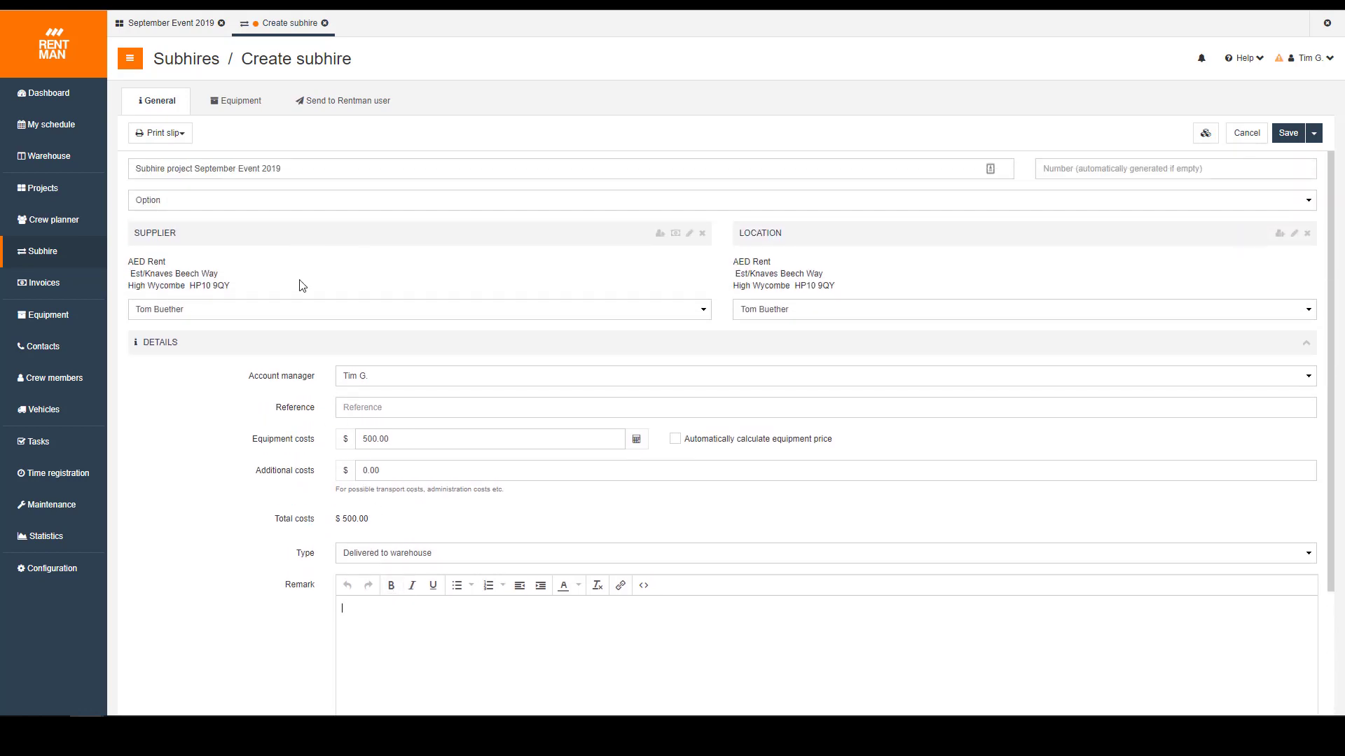
pyautogui.click(262, 103)
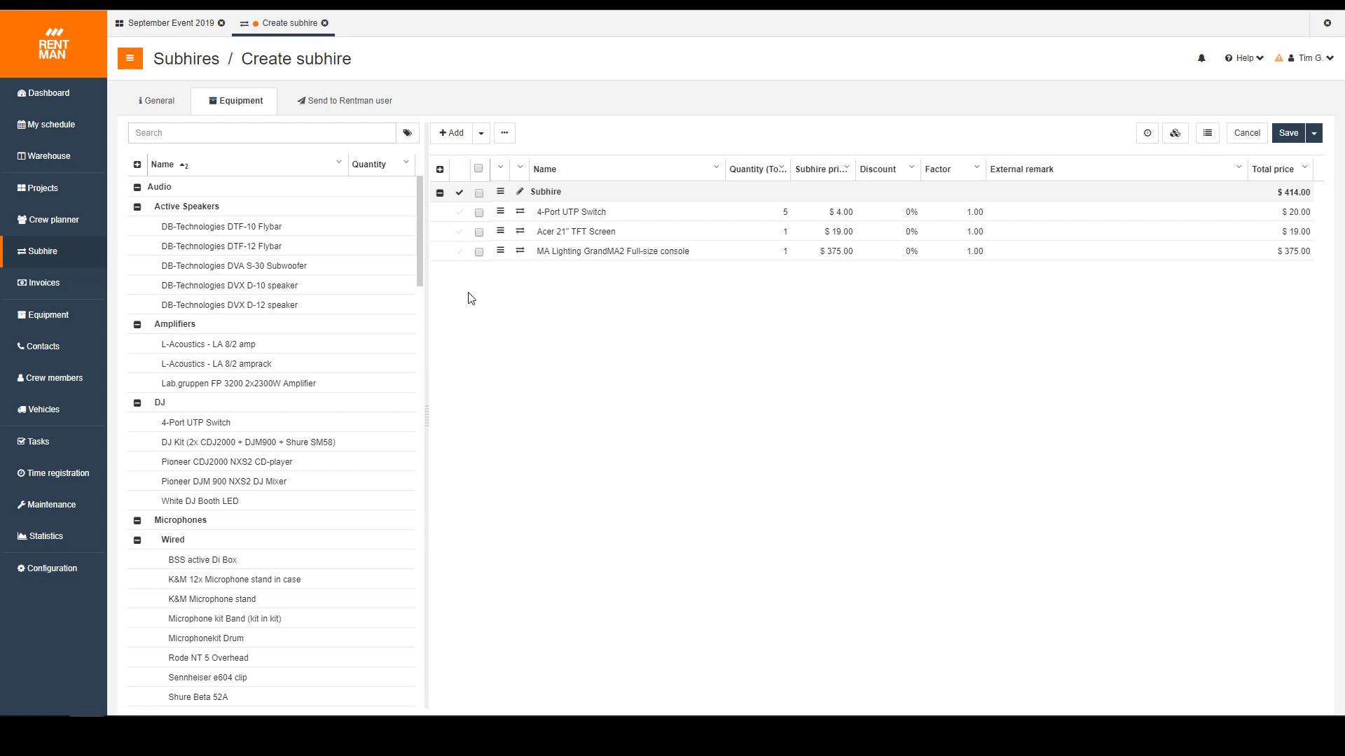
# Step: Look up the Rentman account rentmancanada as the recipient for the subhire request
pyautogui.click(394, 105)
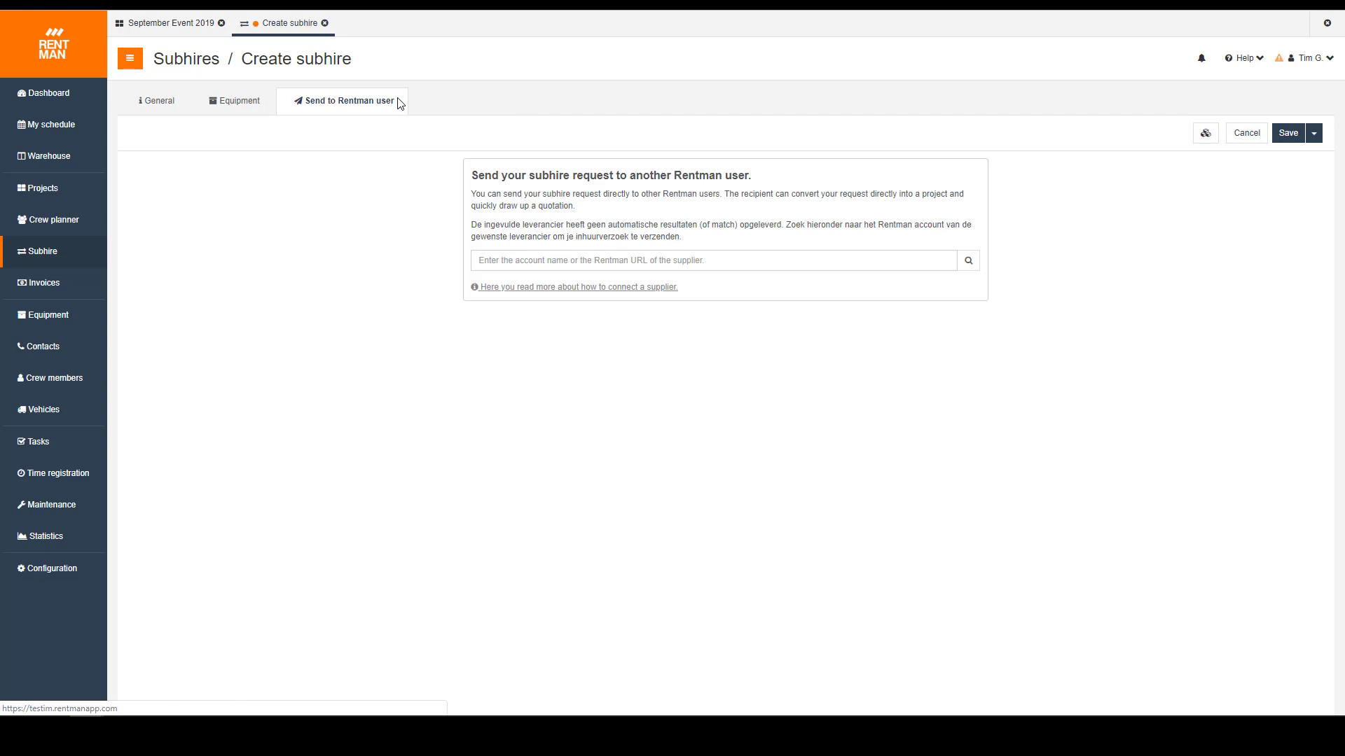
pyautogui.click(584, 268)
pyautogui.write('rentmancanada')
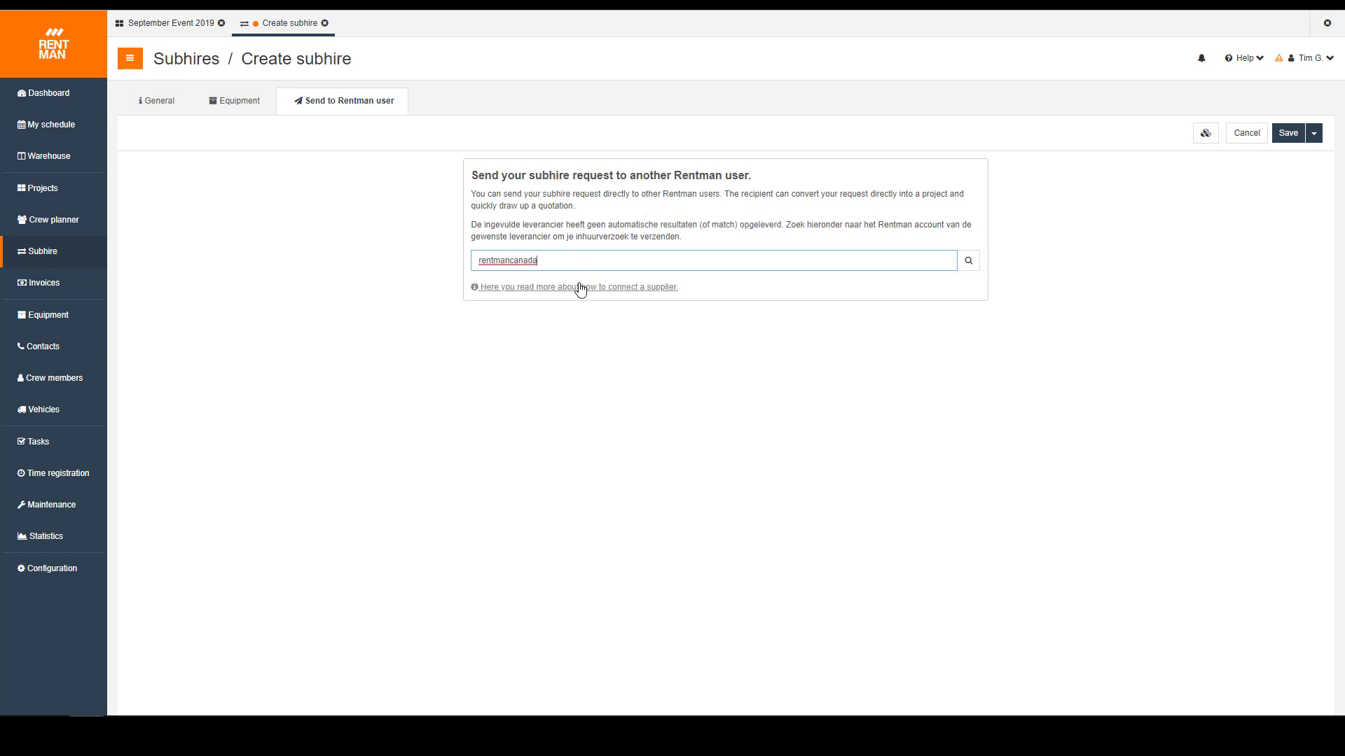
pyautogui.press('Return')
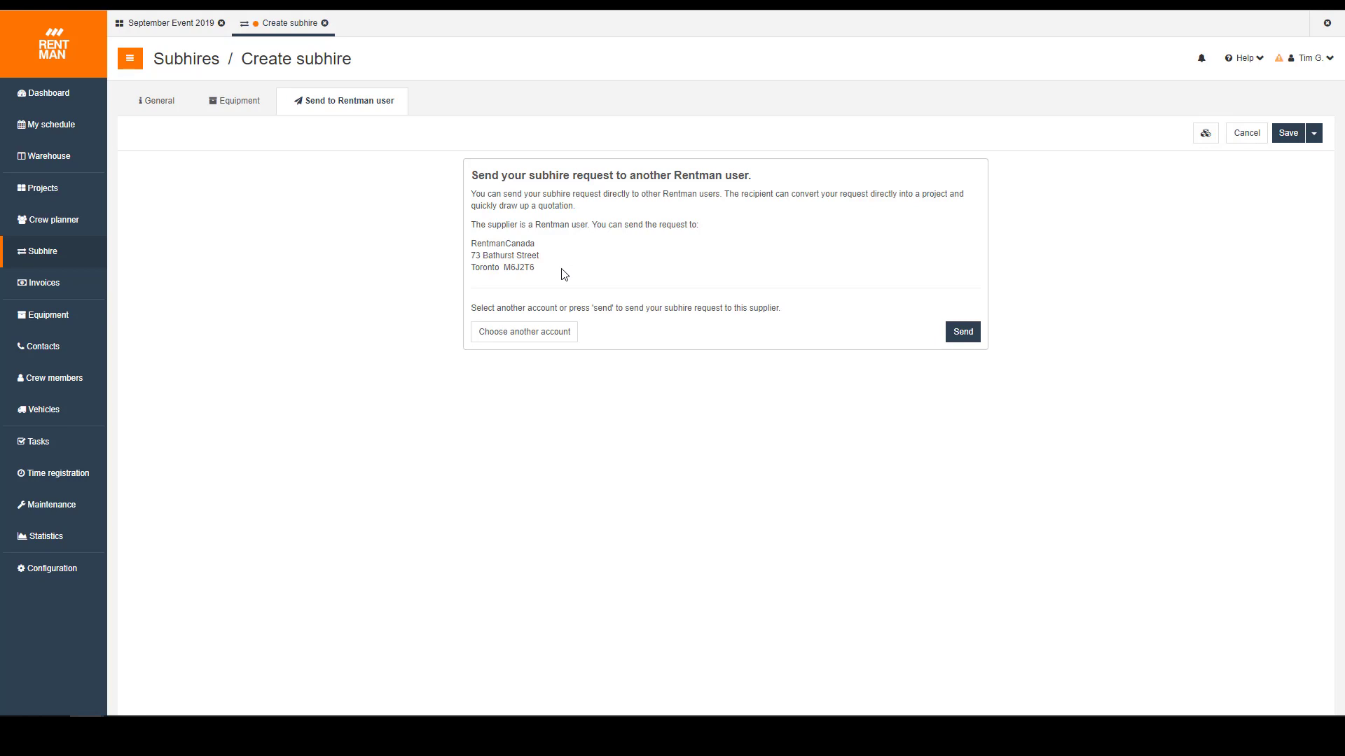
# Step: Generate the subhire's slip with the Default template and look over the document
pyautogui.click(177, 102)
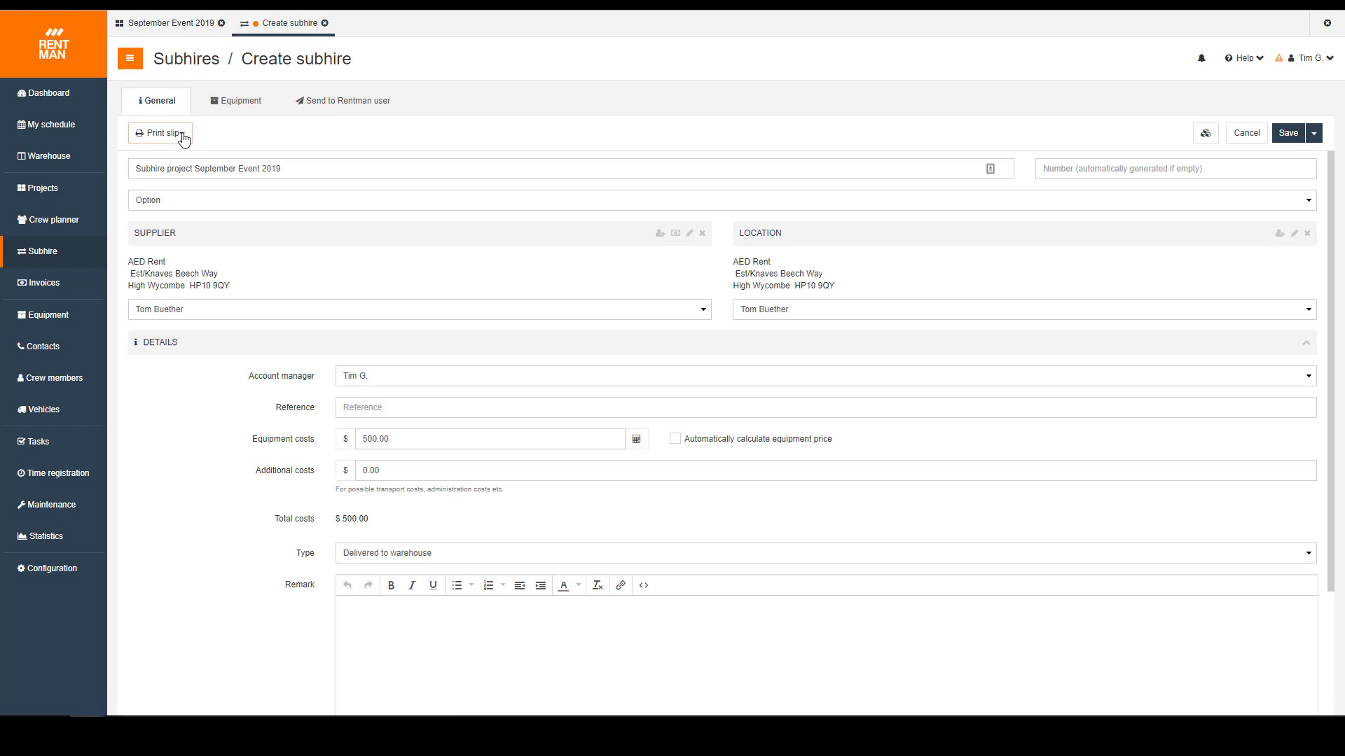
pyautogui.click(183, 136)
pyautogui.click(182, 136)
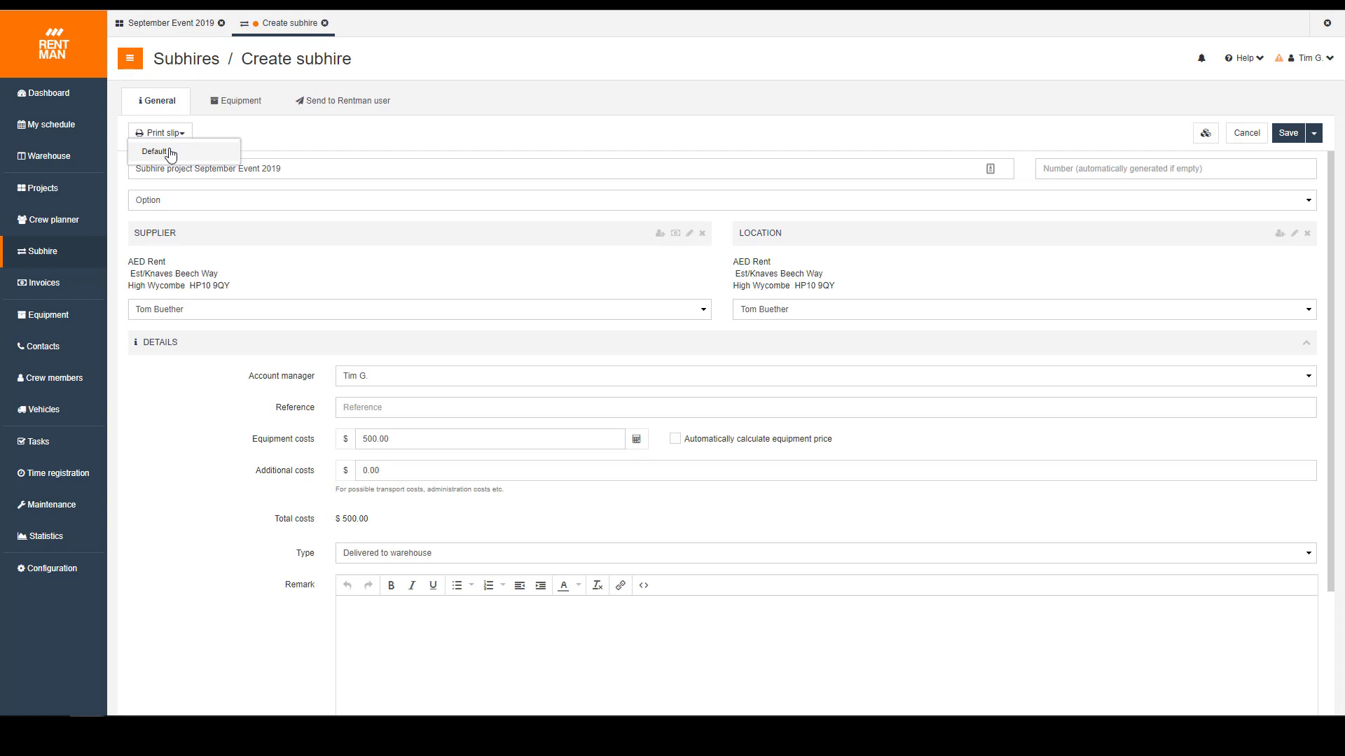
pyautogui.click(171, 155)
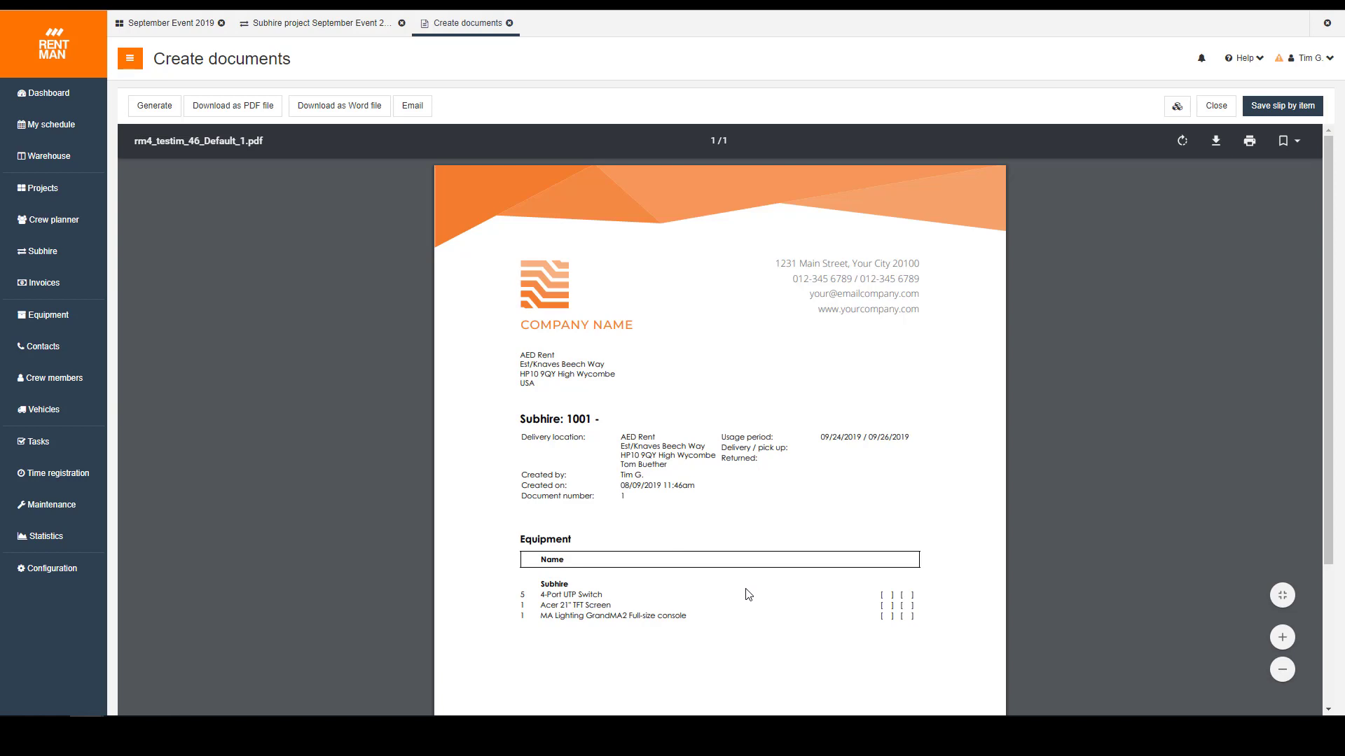
pyautogui.scroll(-2, 688, 544)
pyautogui.scroll(2, 688, 543)
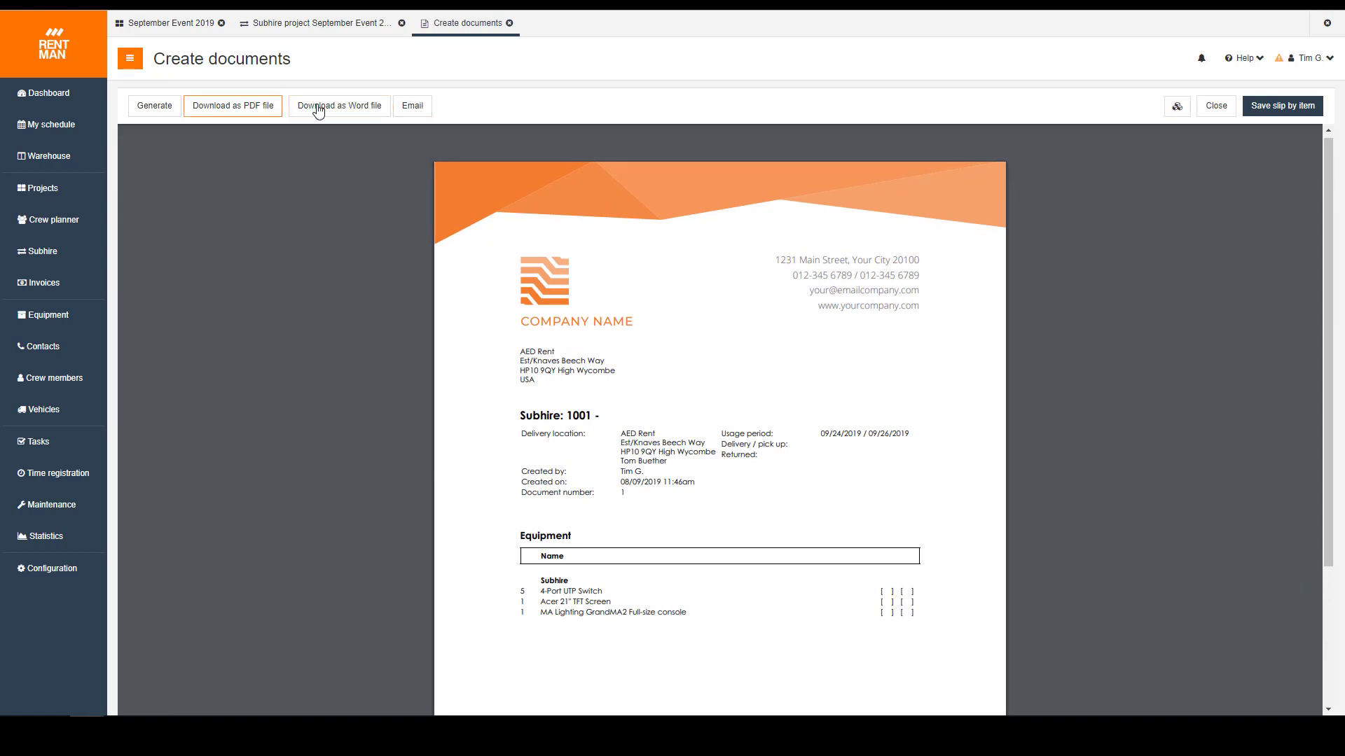
# Step: Examine the form for emailing the slip and cancel it without sending
pyautogui.click(428, 106)
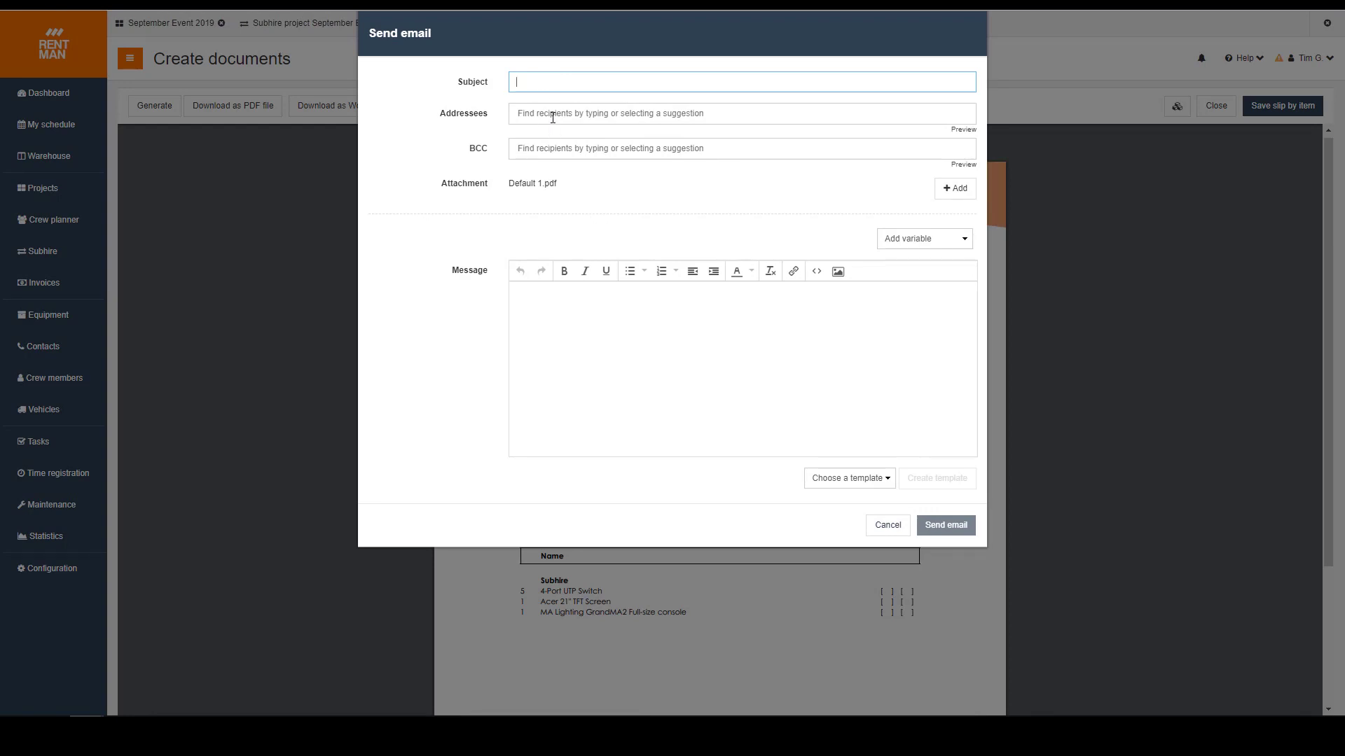
pyautogui.click(578, 328)
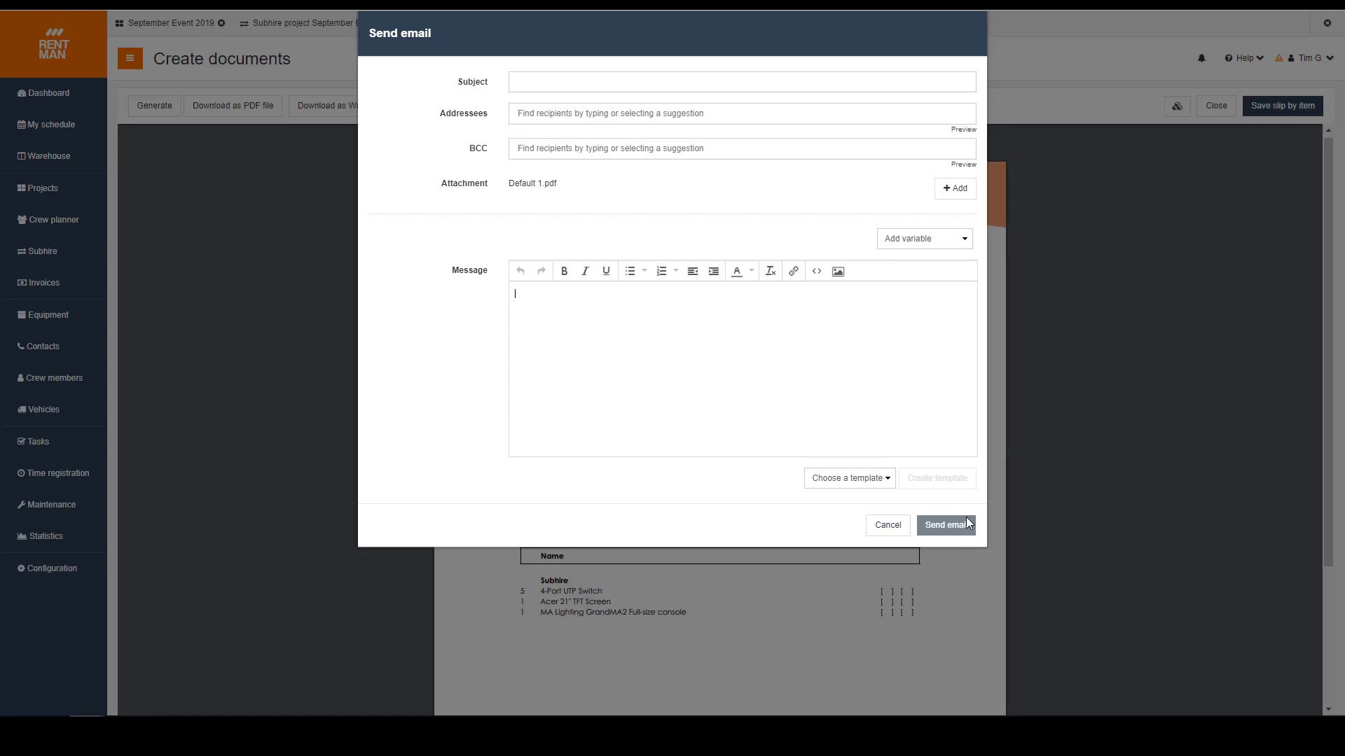
pyautogui.click(898, 530)
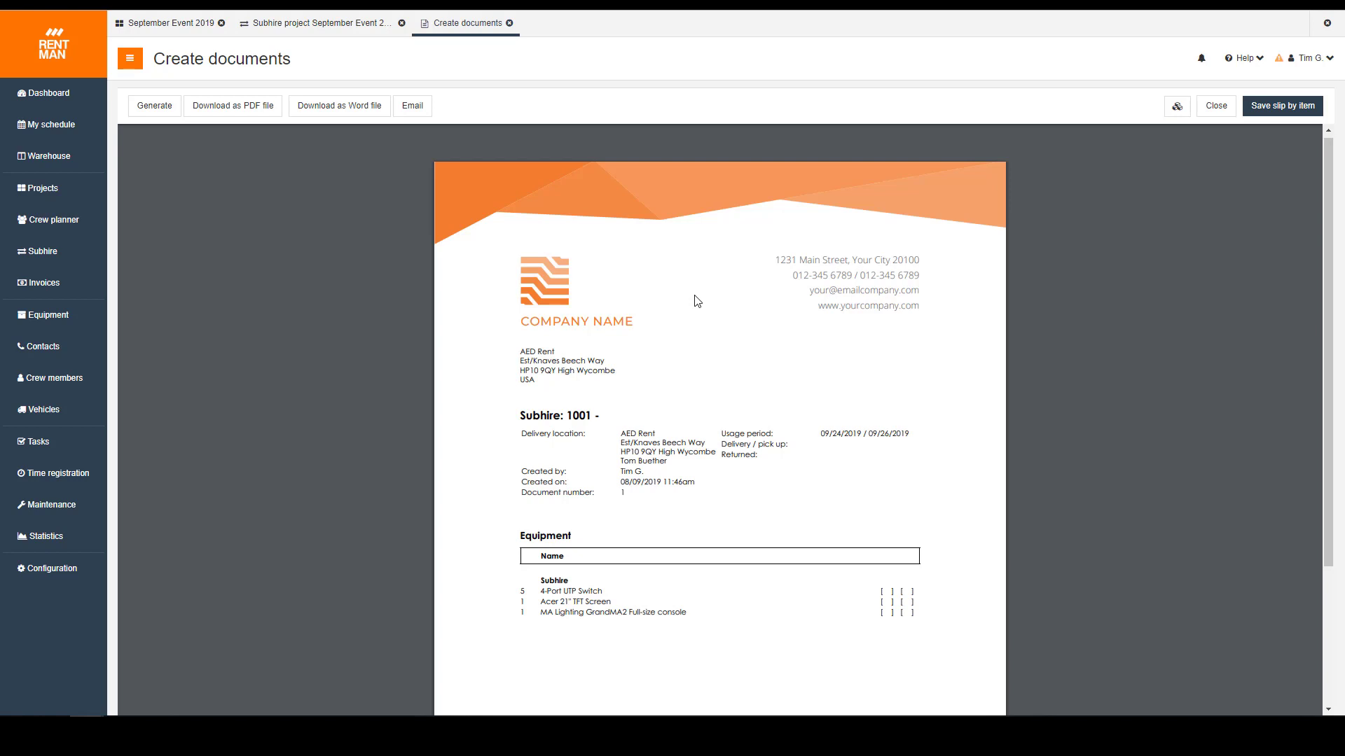
# Step: Read through the subhire slip, close the document, and save the subhire
pyautogui.scroll(-2, 690, 301)
pyautogui.scroll(2, 731, 315)
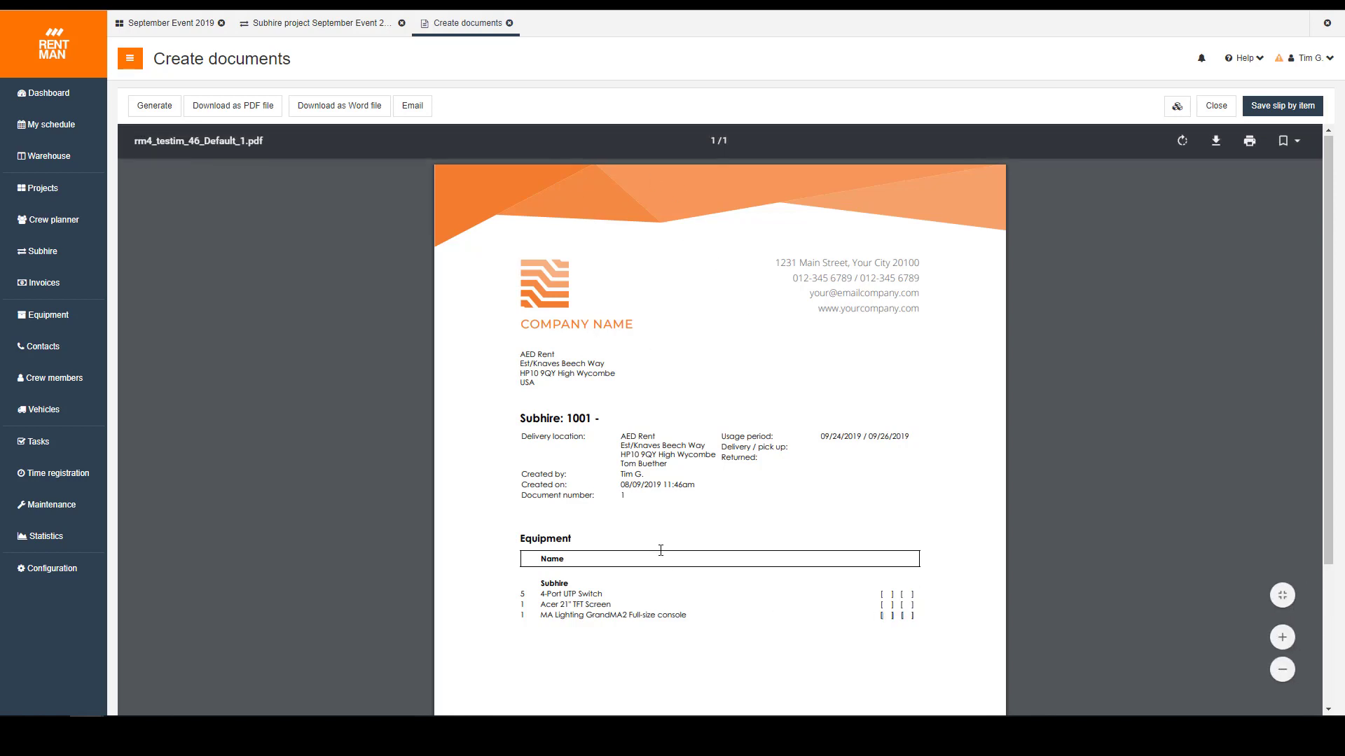
pyautogui.moveTo(660, 550); pyautogui.dragTo(524, 418)
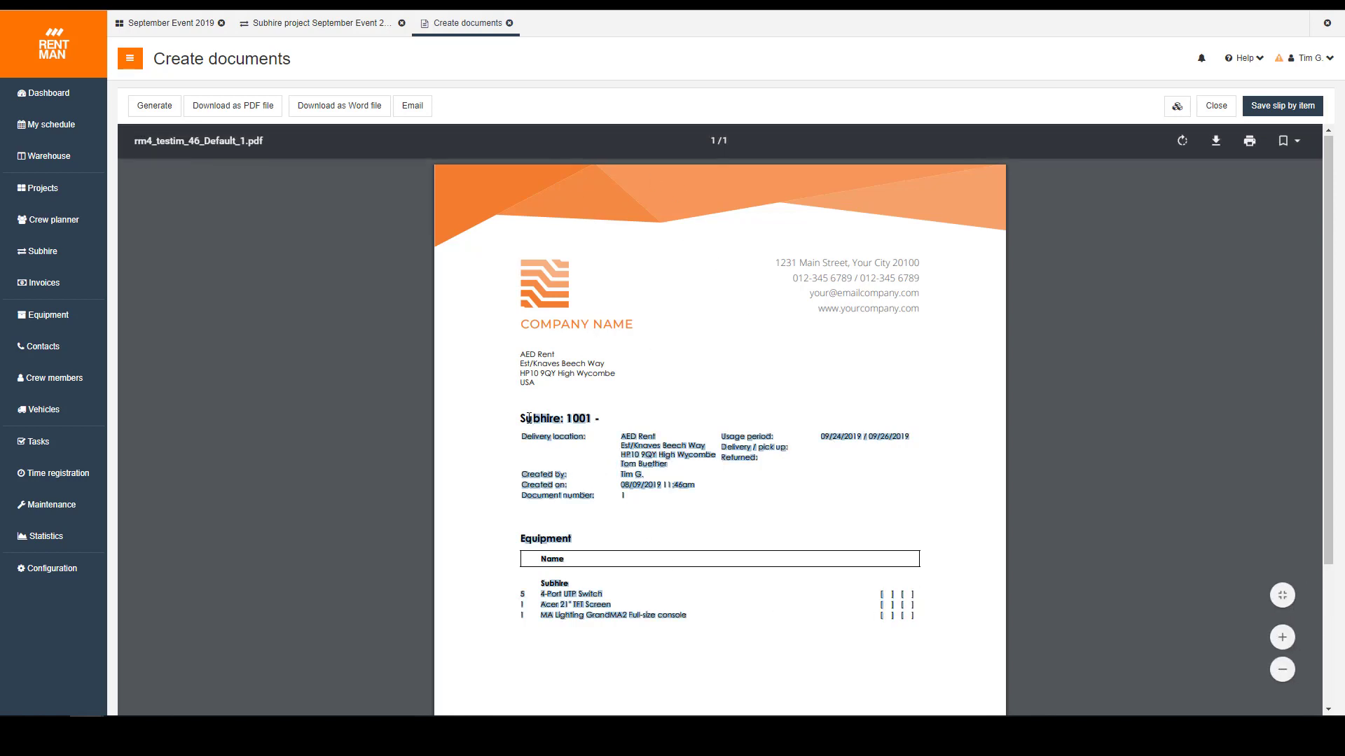
pyautogui.click(787, 506)
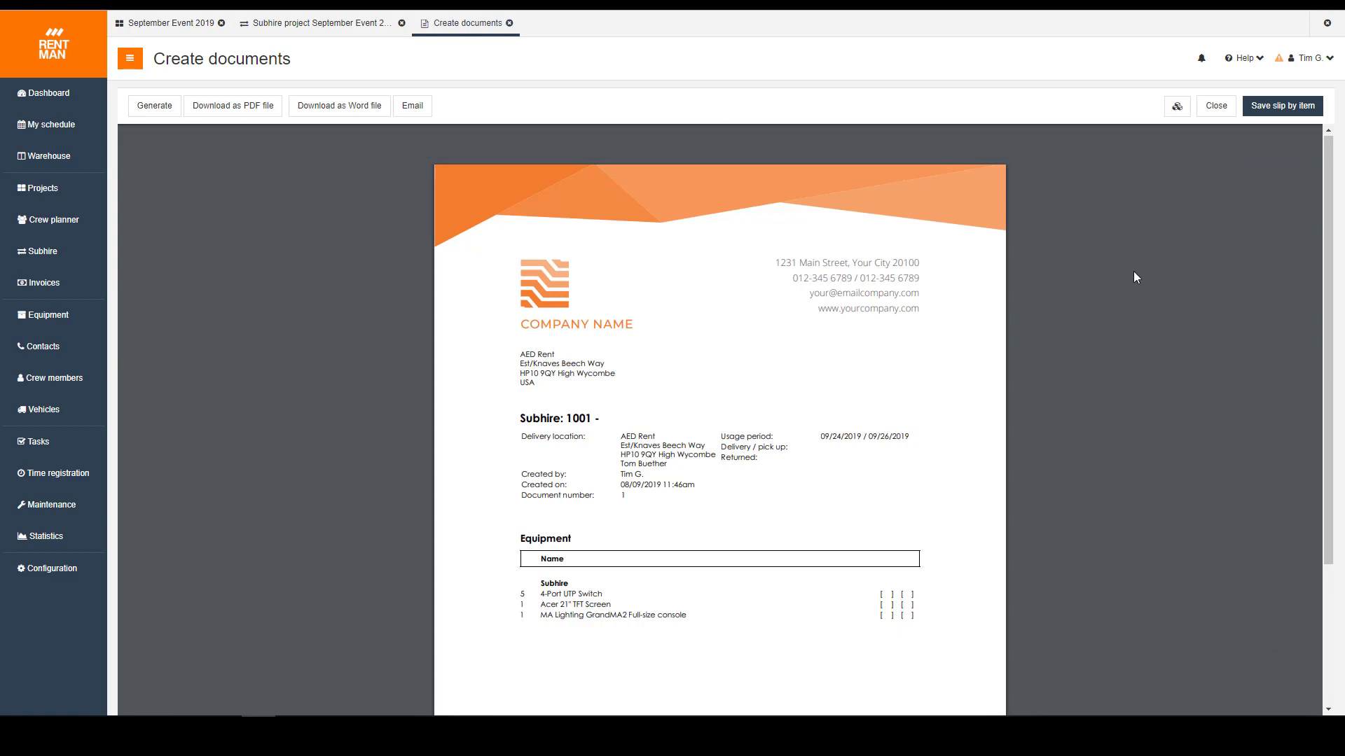
pyautogui.click(1228, 105)
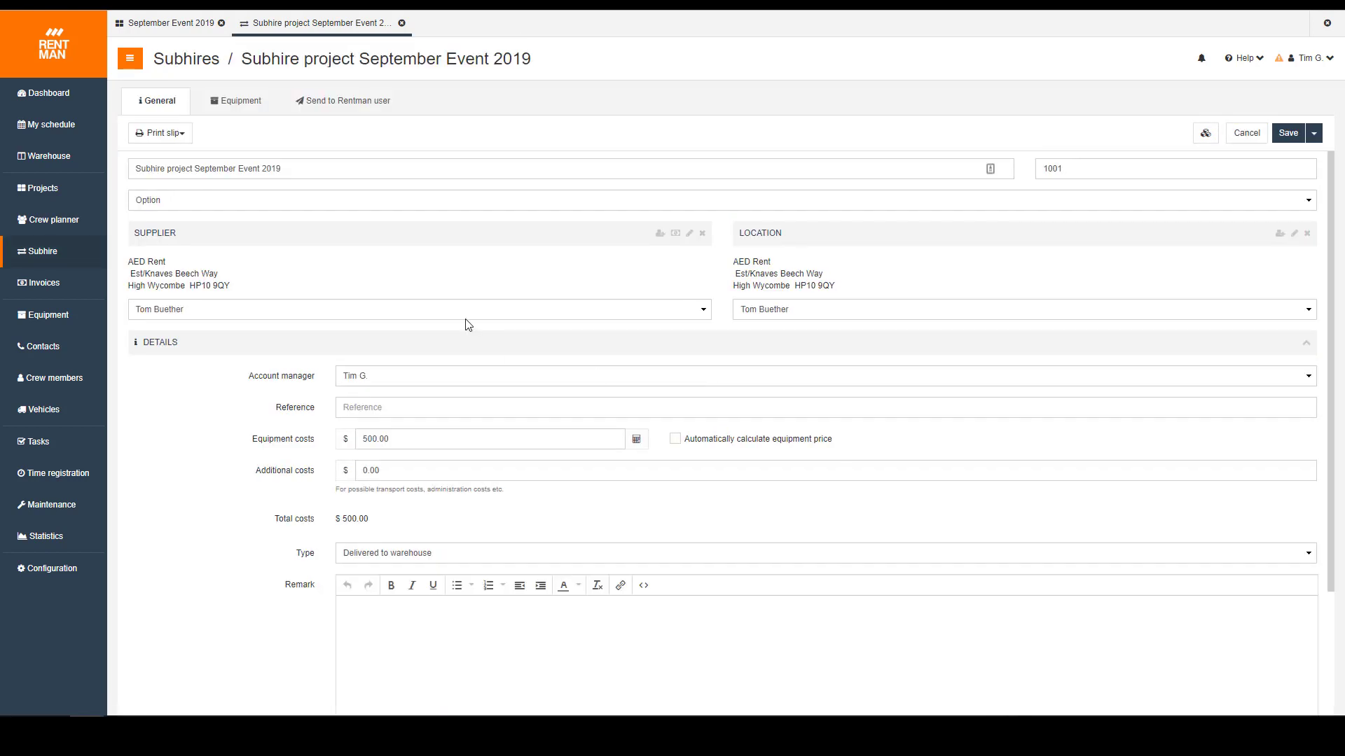
pyautogui.click(1295, 136)
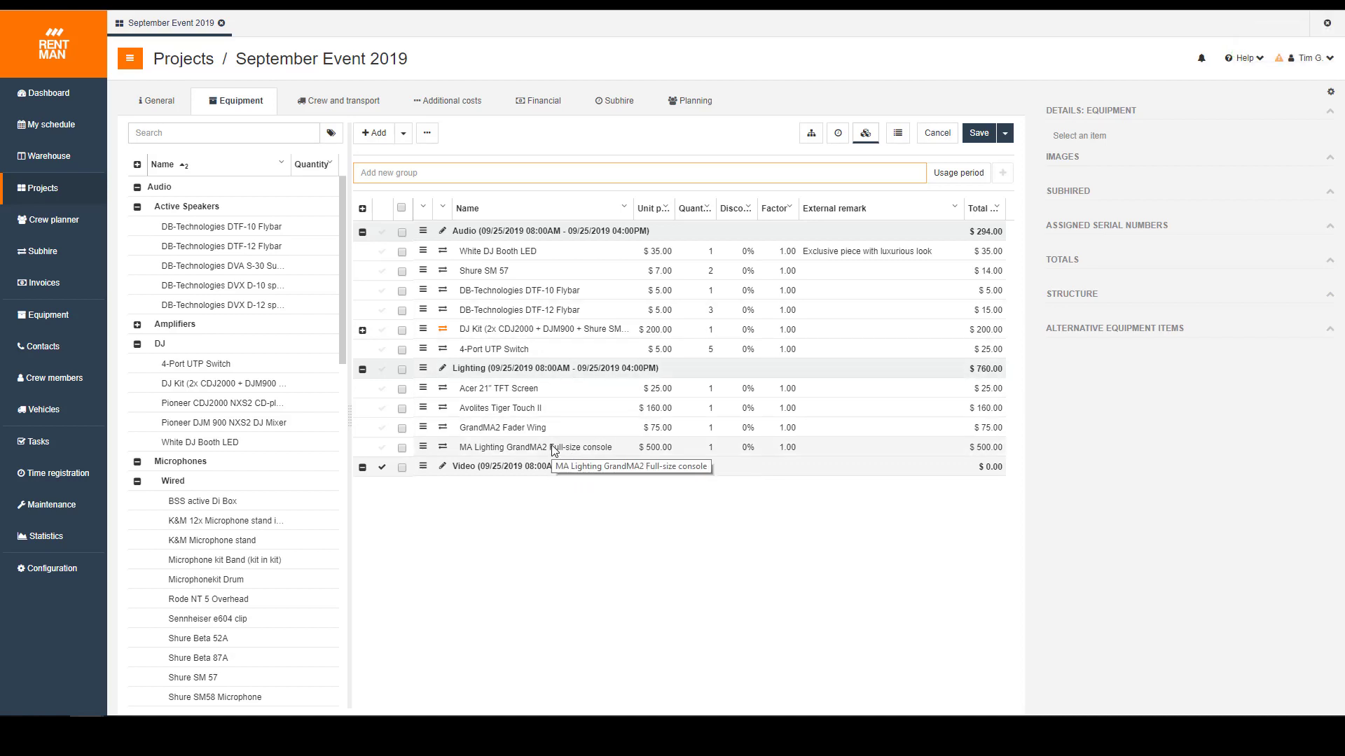
# Step: Check the Acer 21" TFT Screen's availability in the timeline, close the timeline, and save the project while keeping it open
pyautogui.click(402, 390)
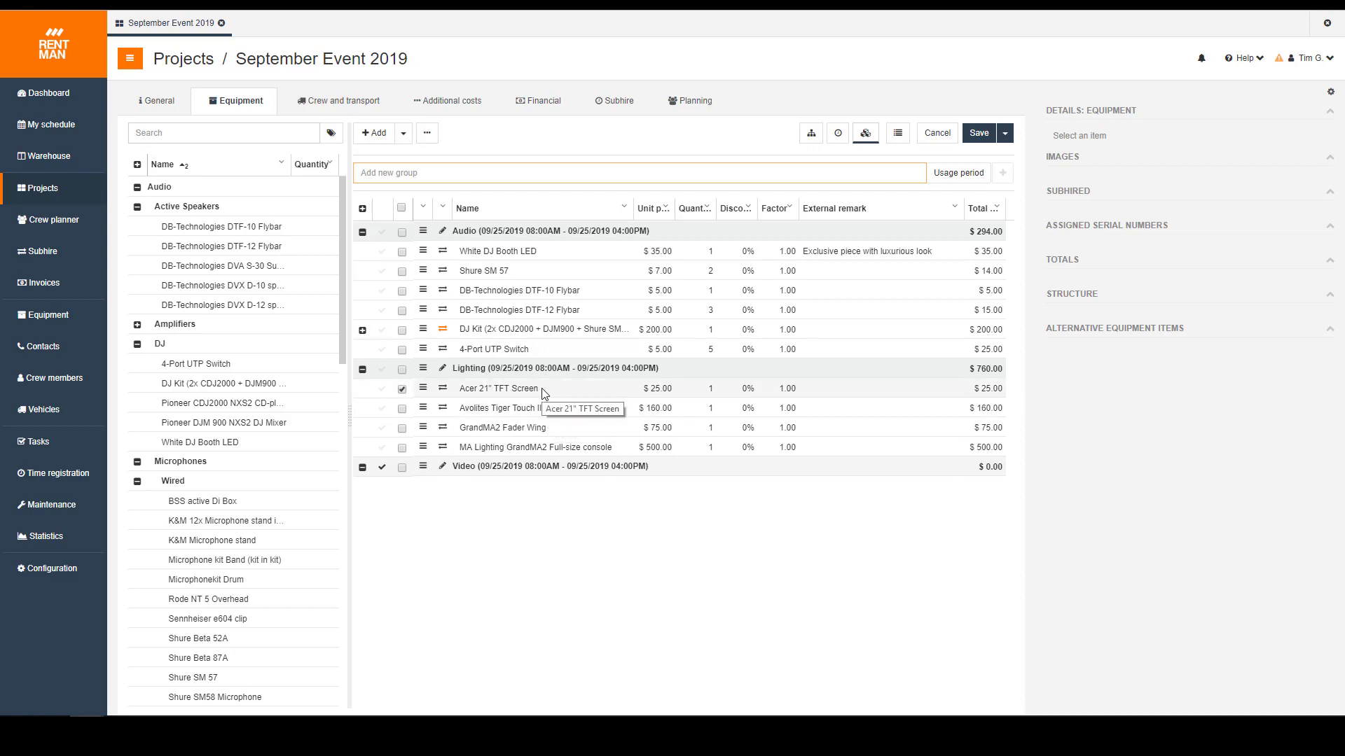
pyautogui.click(838, 133)
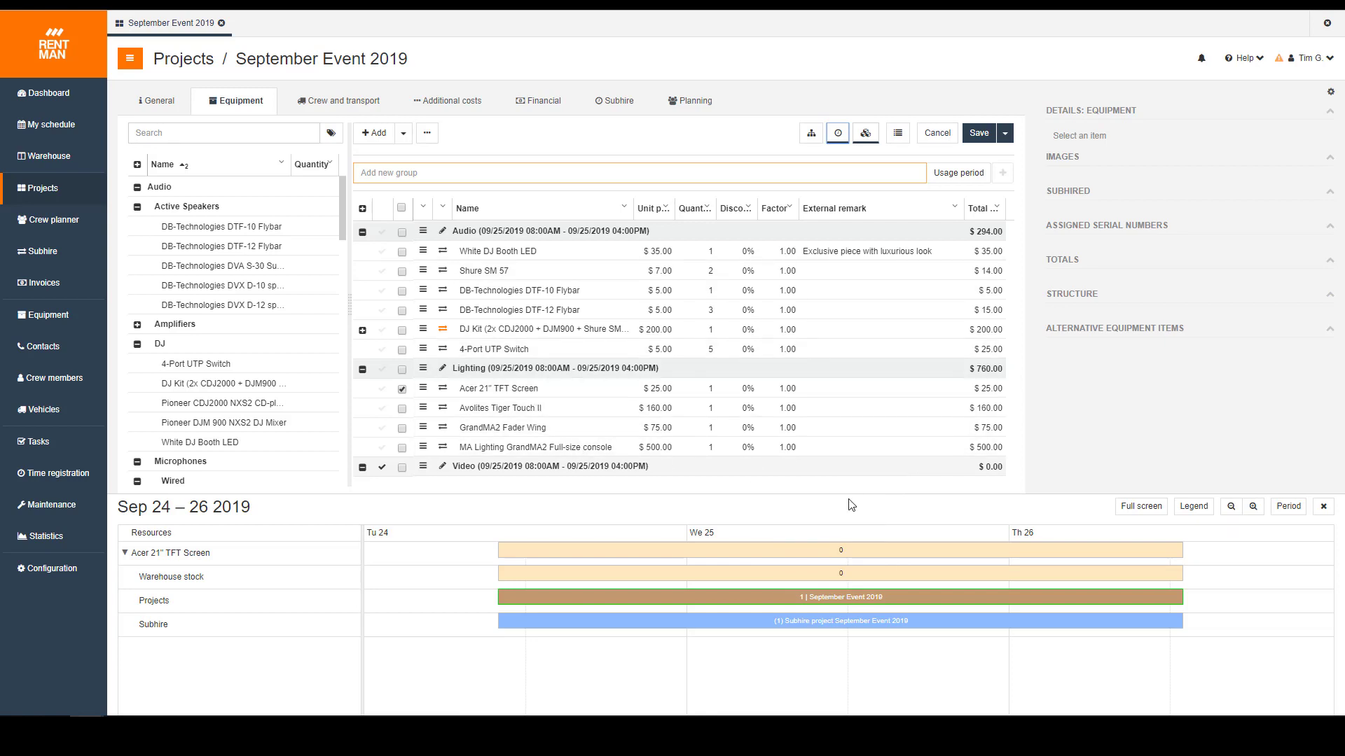
pyautogui.moveTo(813, 620)
pyautogui.click(1323, 505)
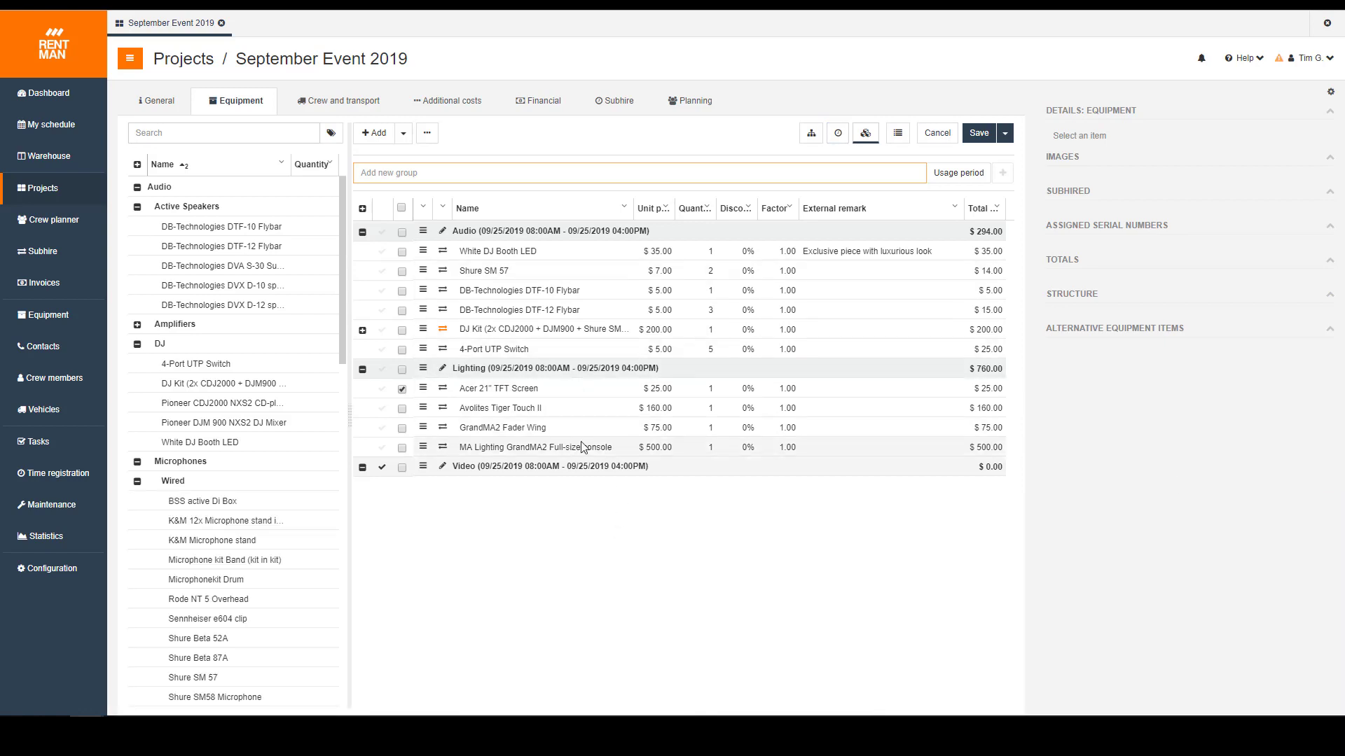
pyautogui.click(1005, 133)
pyautogui.click(977, 156)
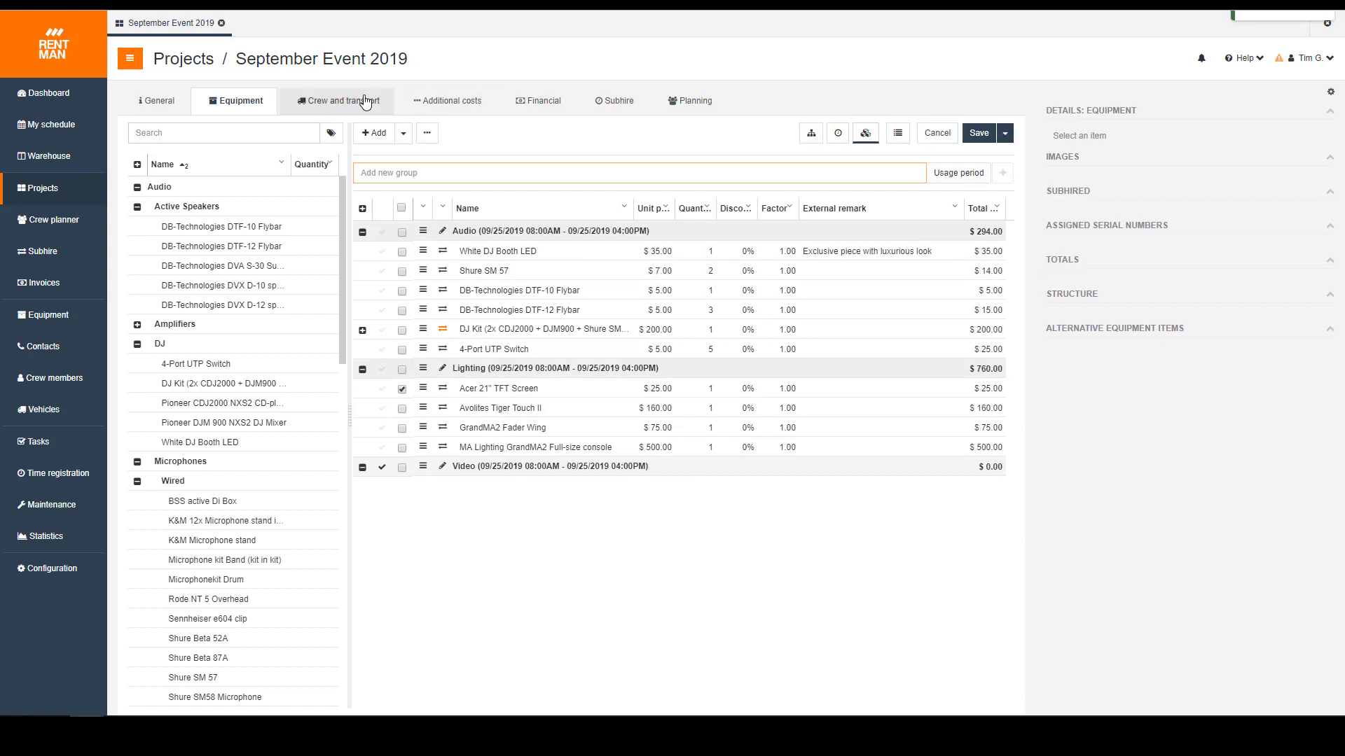
# Step: Add a Load-In function group under crew and transport, timed from the schedule's Load-In start, 09/24/2019 10:30AM, to its end, 11:30AM
pyautogui.click(385, 105)
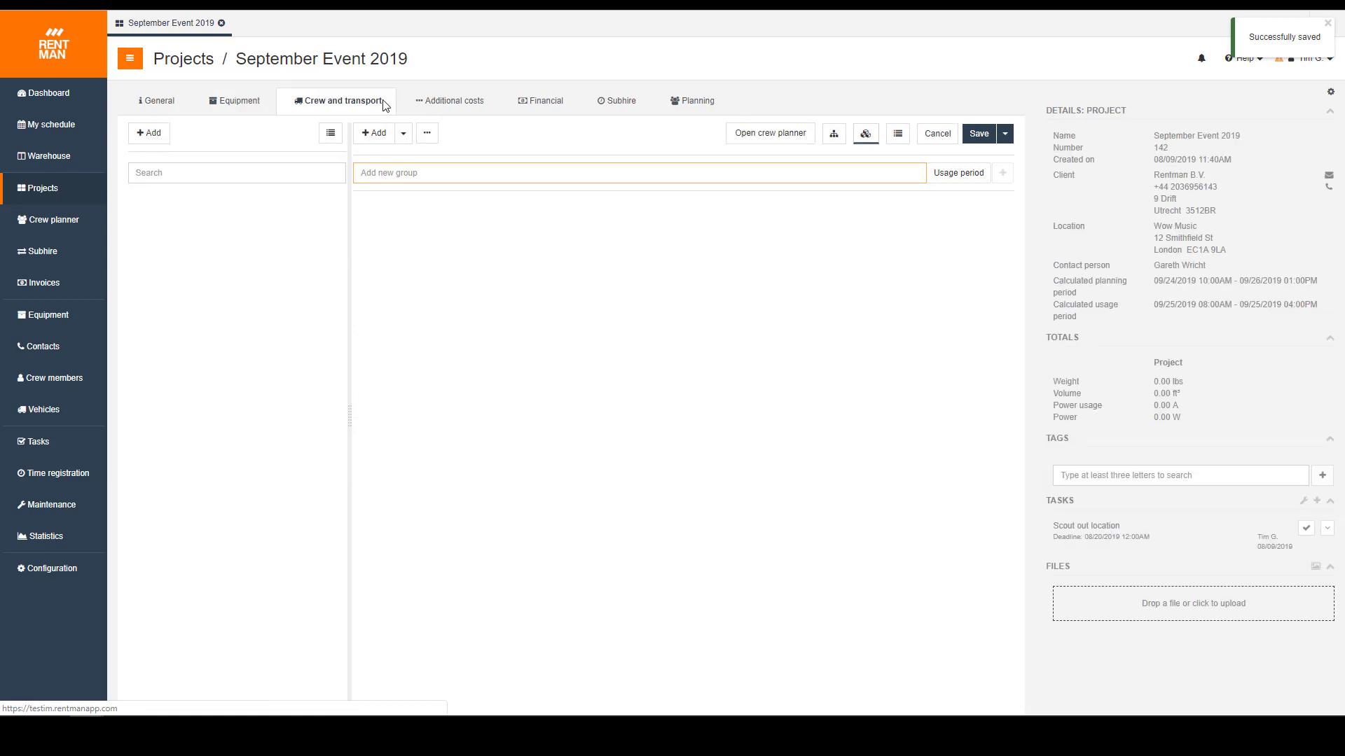
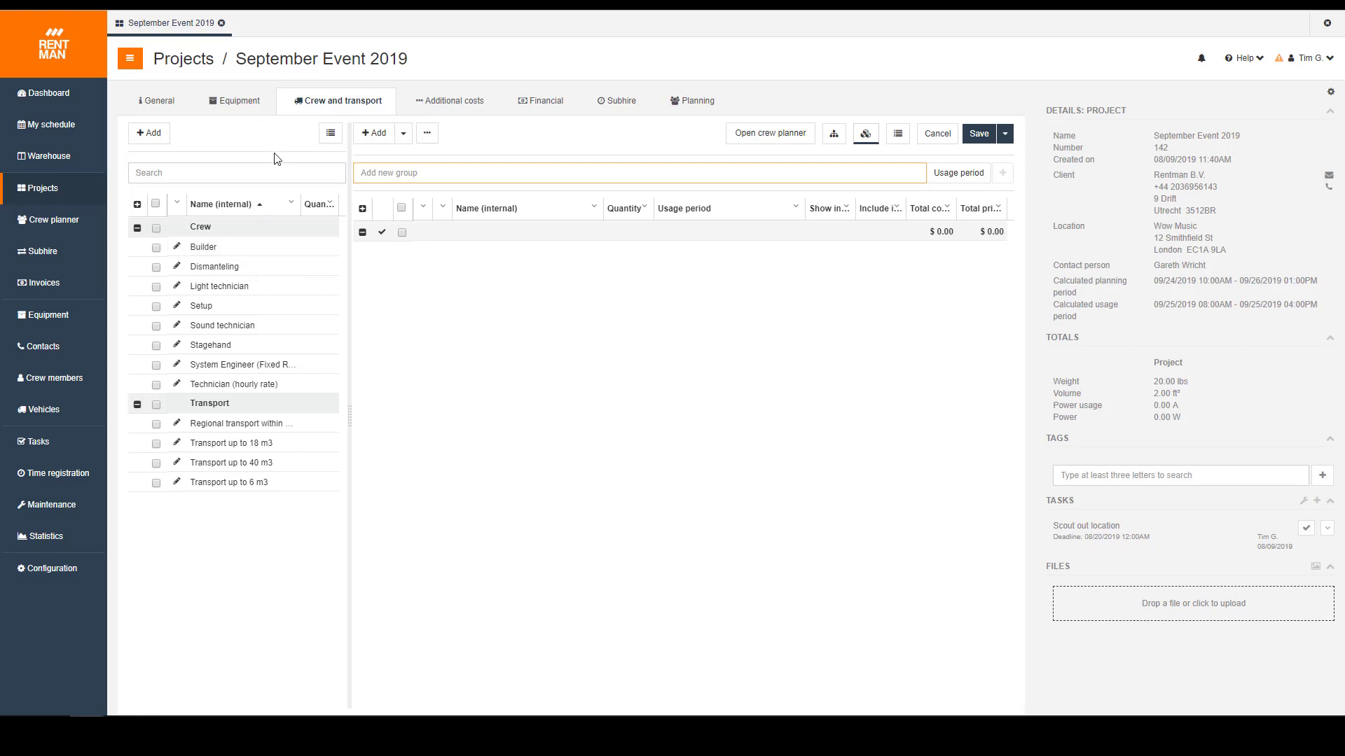
pyautogui.click(424, 173)
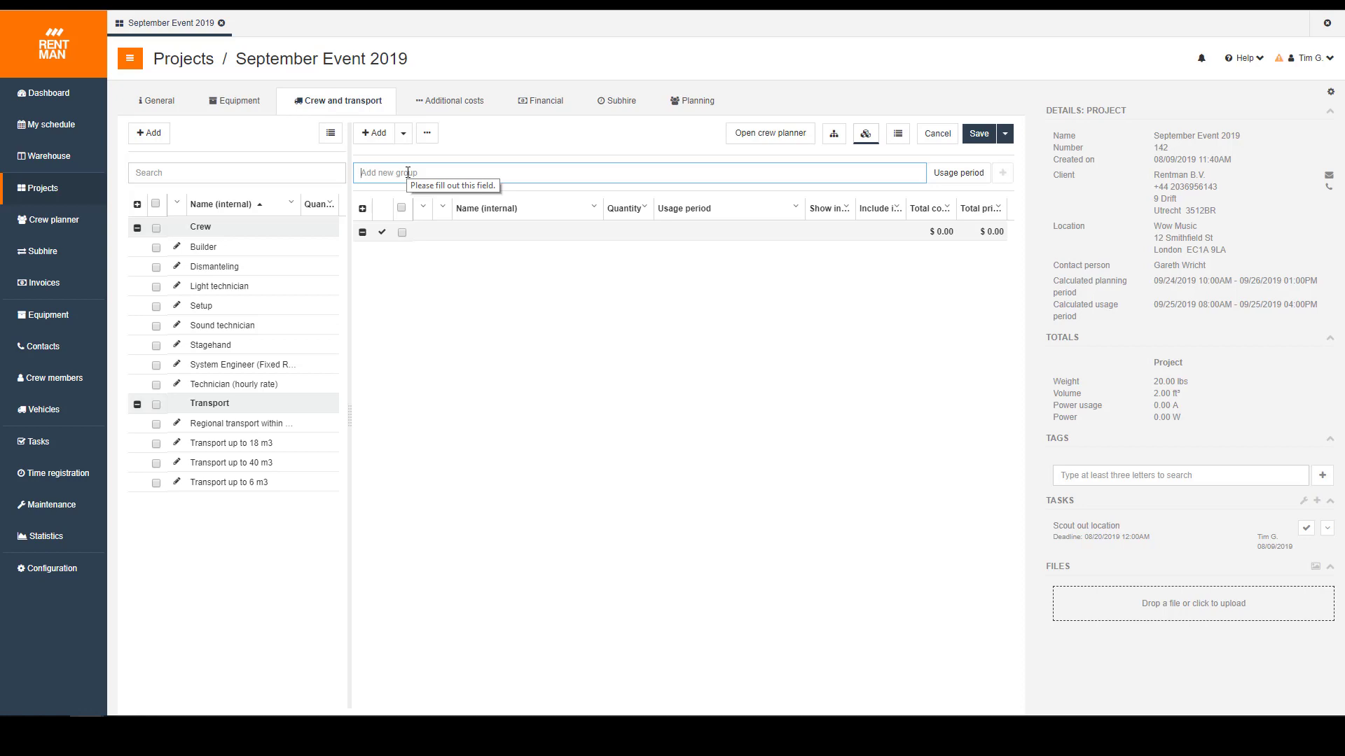
pyautogui.write('Load-In')
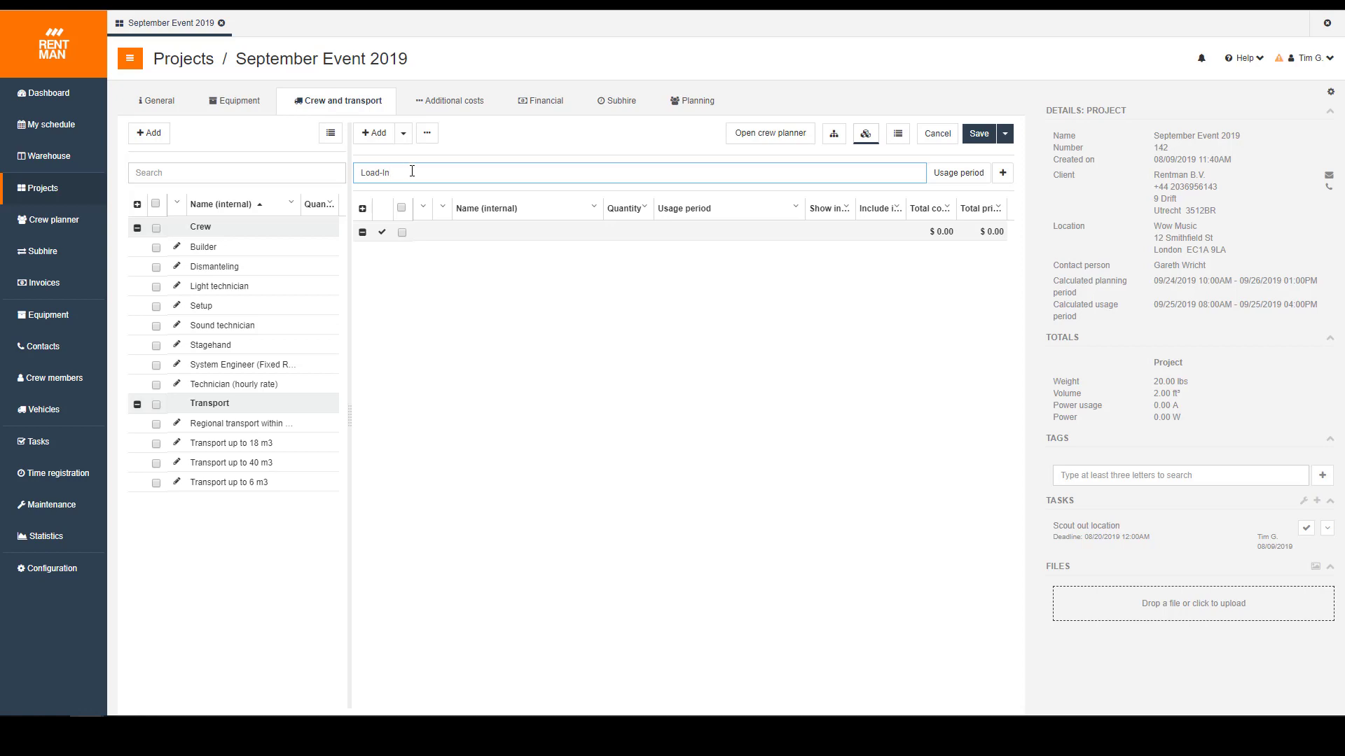
pyautogui.hotkey('ctrl', 'a')
pyautogui.click(469, 175)
pyautogui.click(961, 175)
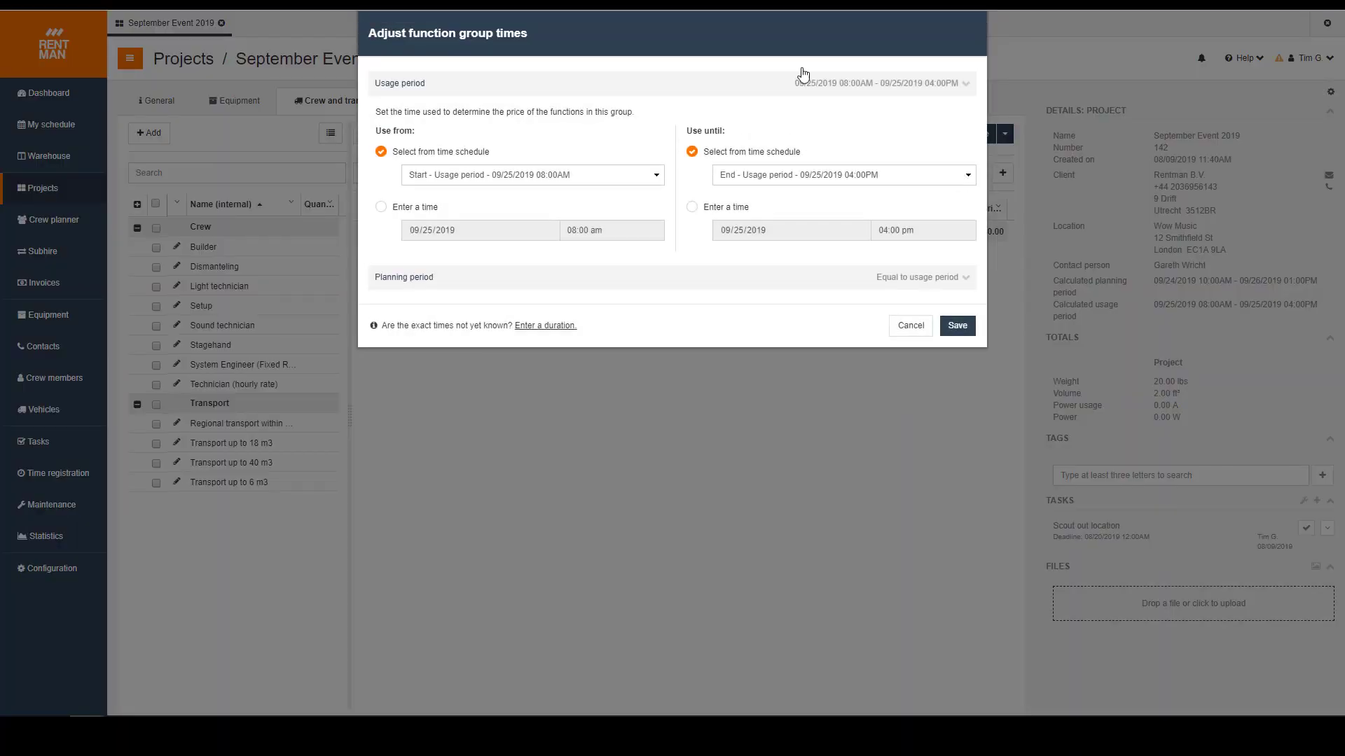
pyautogui.moveTo(738, 35); pyautogui.dragTo(785, 50)
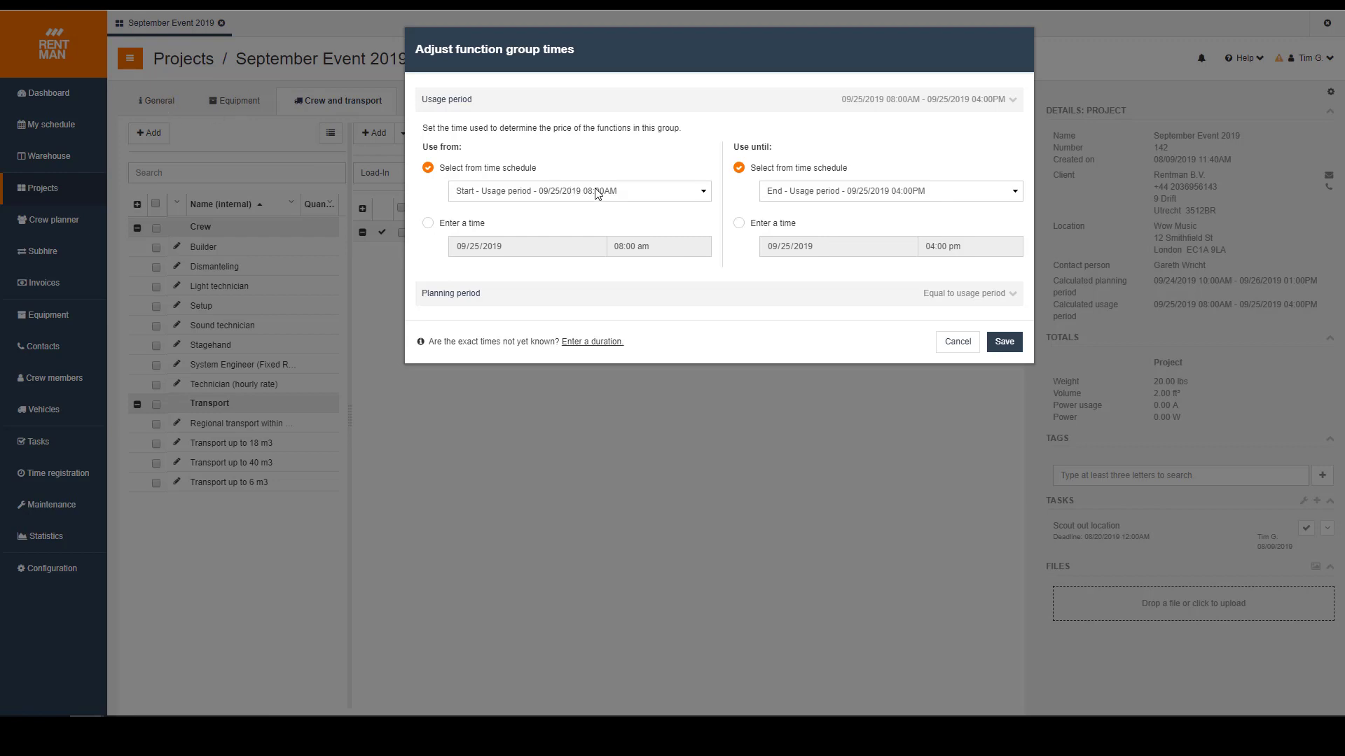
pyautogui.click(620, 192)
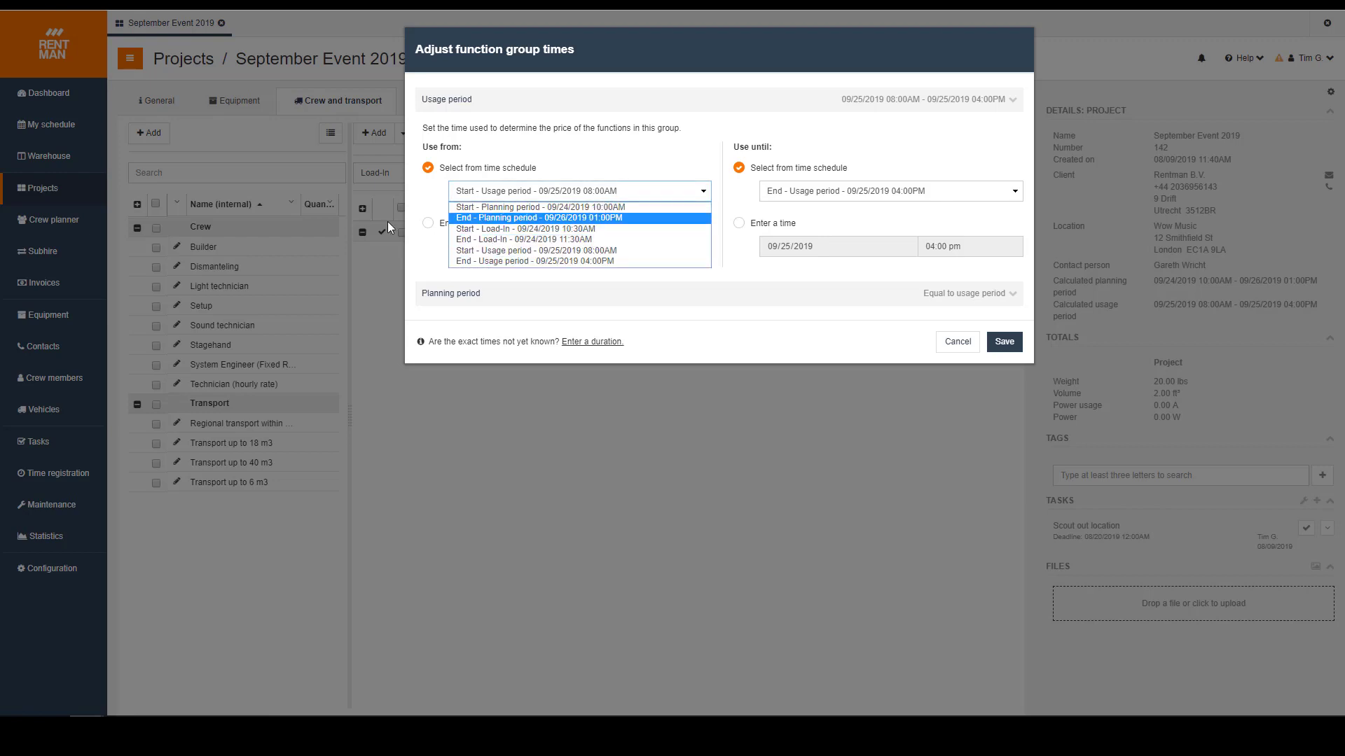
pyautogui.click(511, 233)
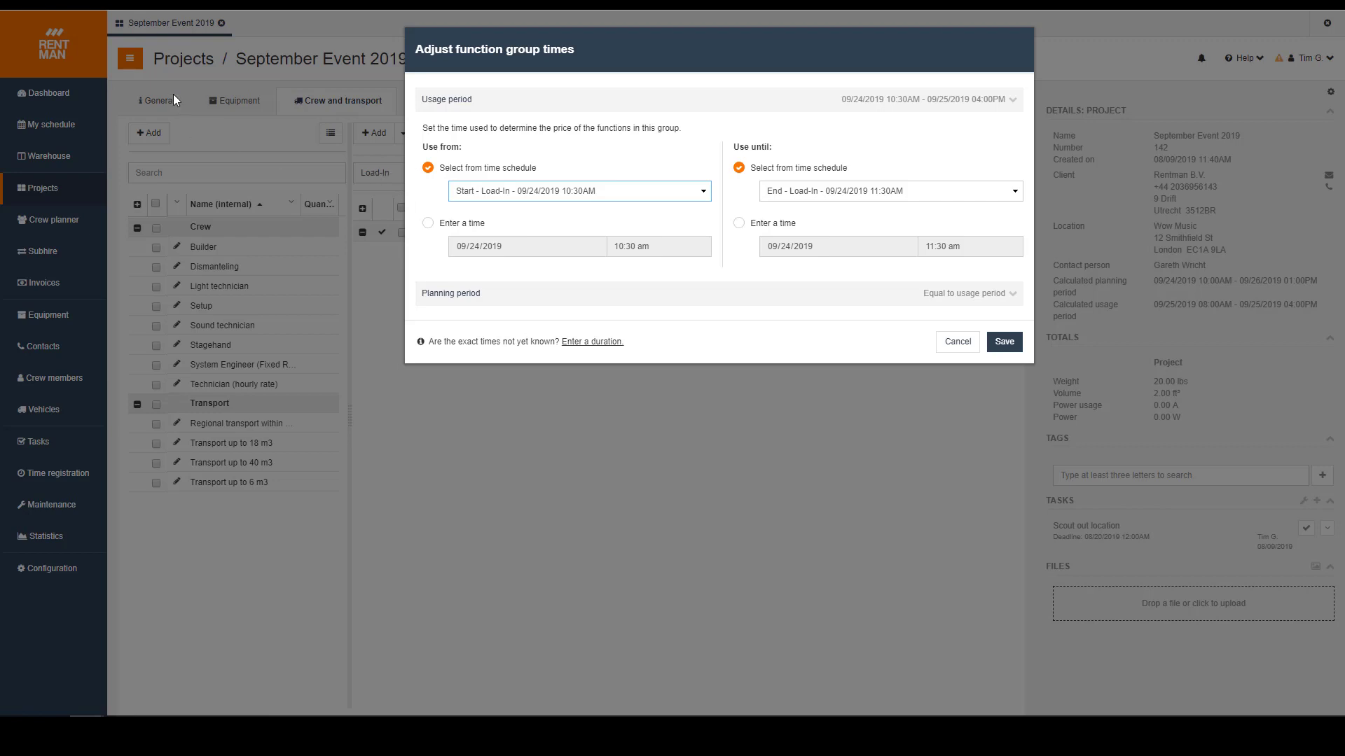
pyautogui.click(1003, 342)
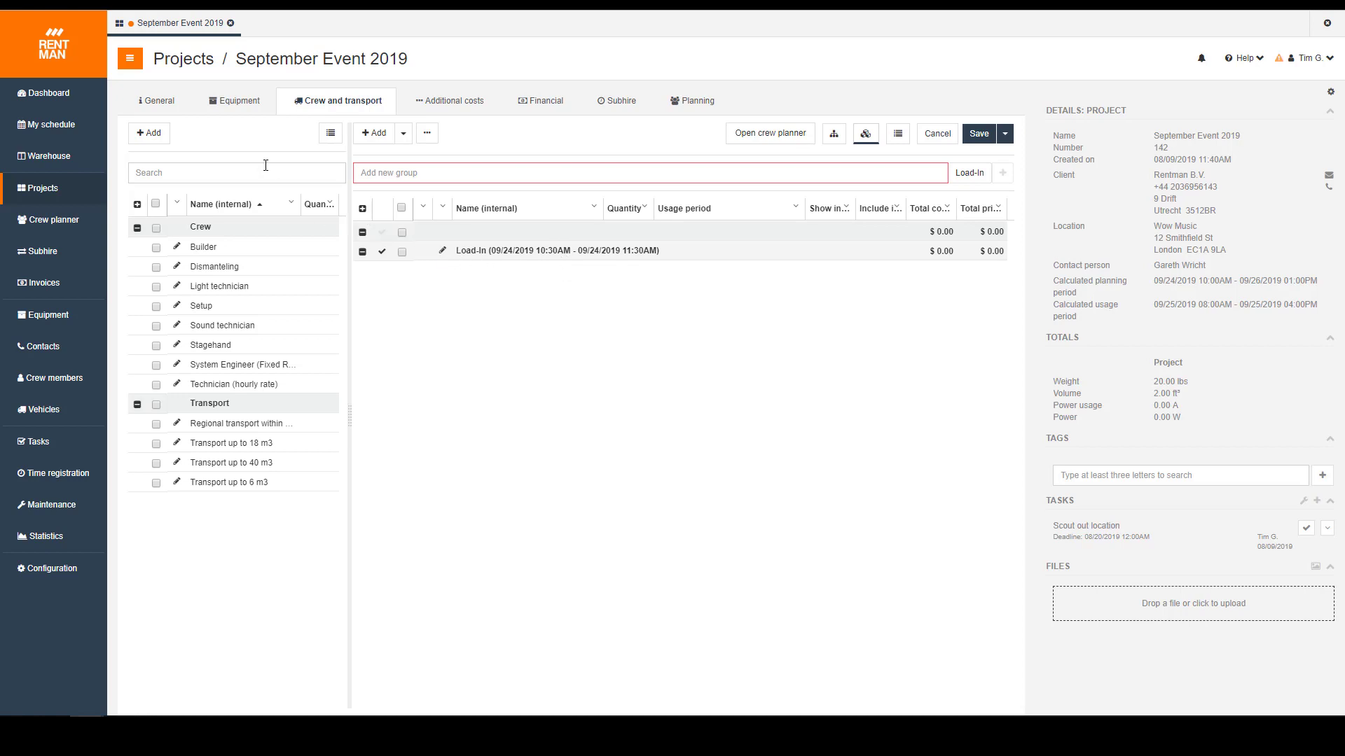
pyautogui.click(181, 107)
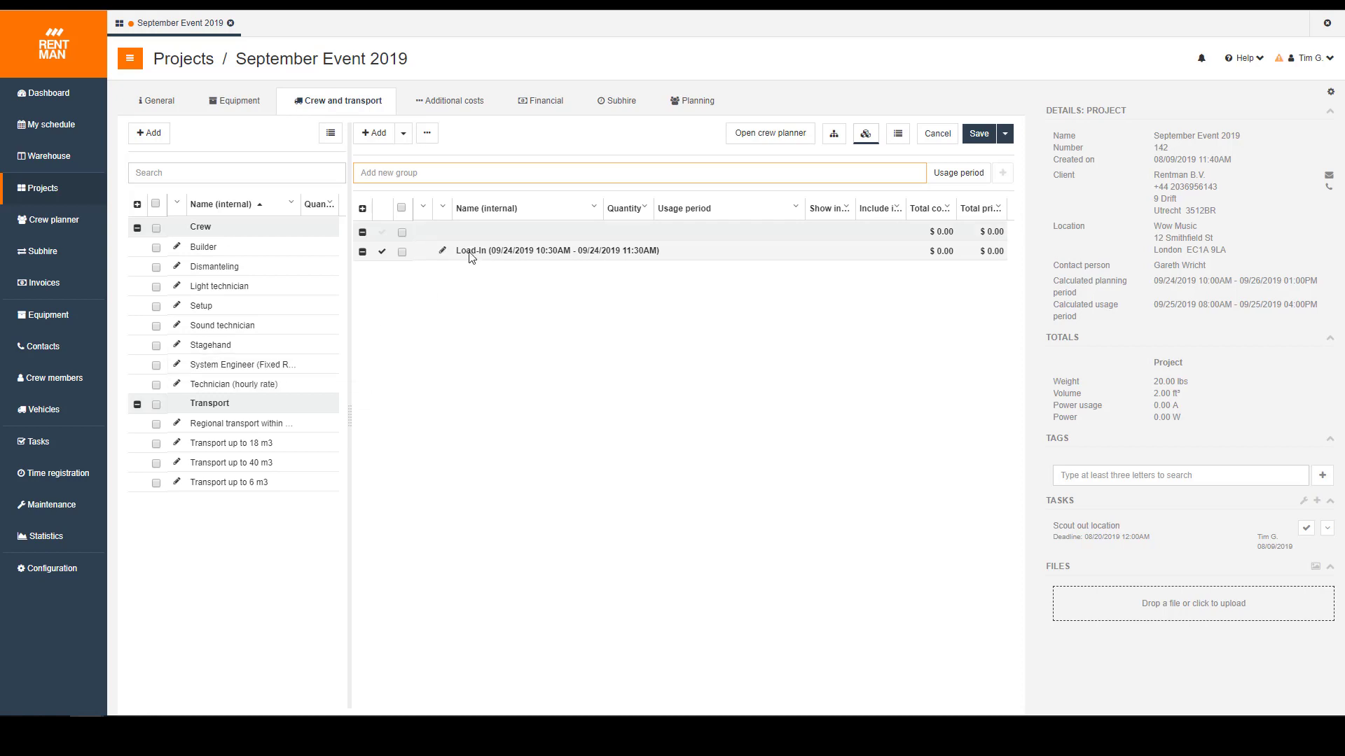
# Step: Add 2 Builder functions to the Load-In group
pyautogui.click(321, 247)
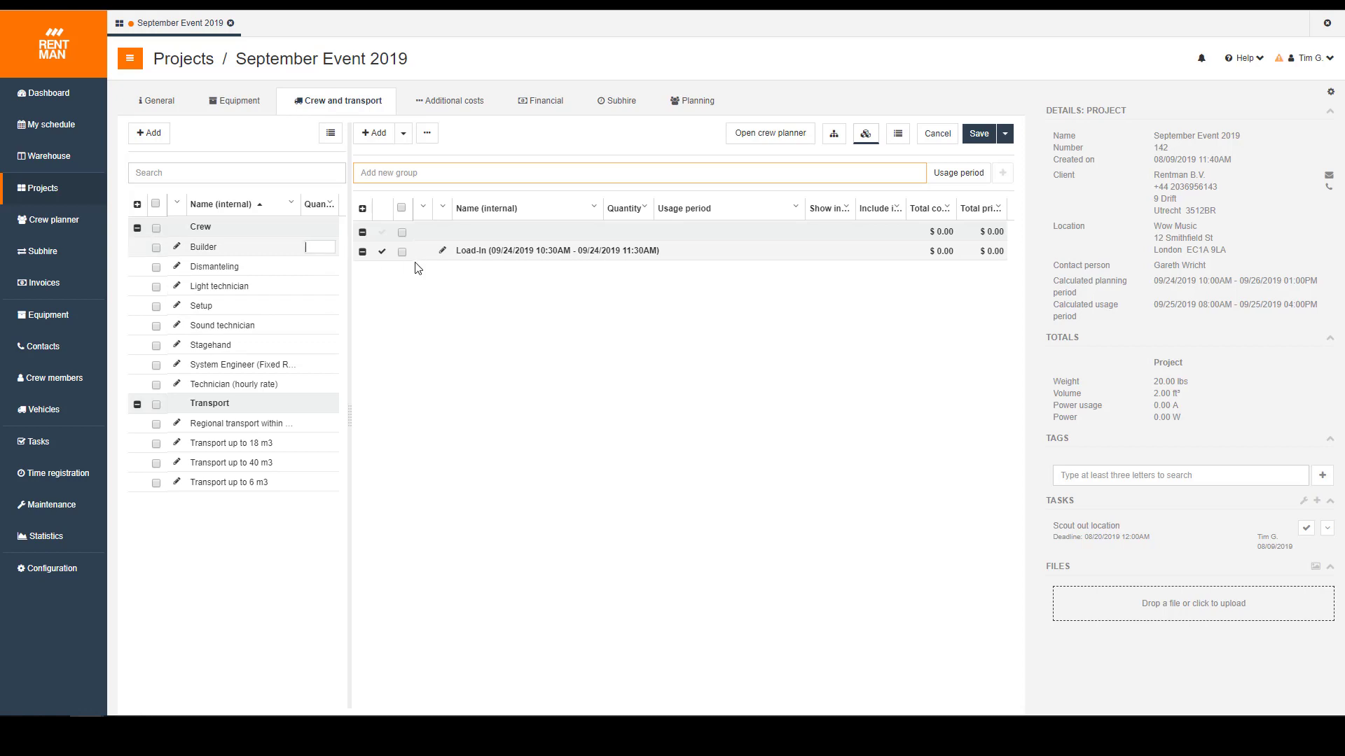
pyautogui.press('Return')
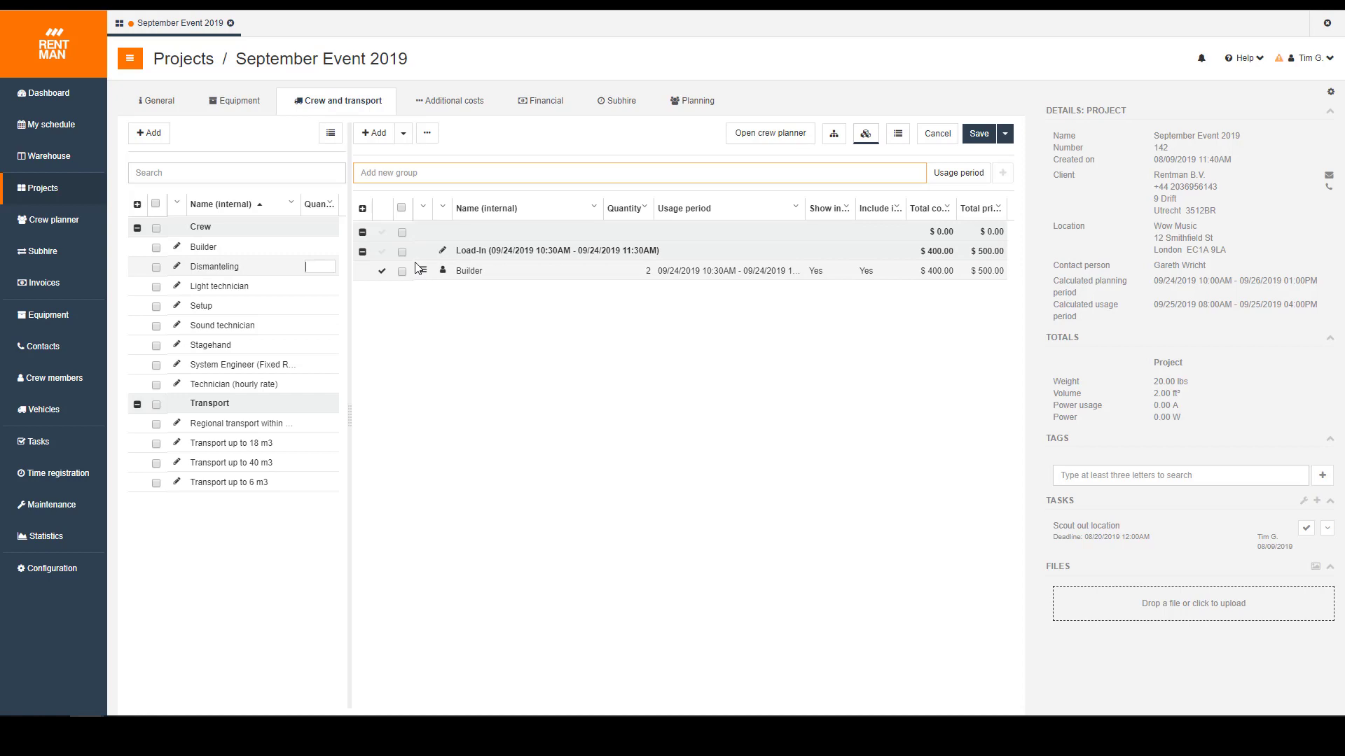
pyautogui.click(433, 333)
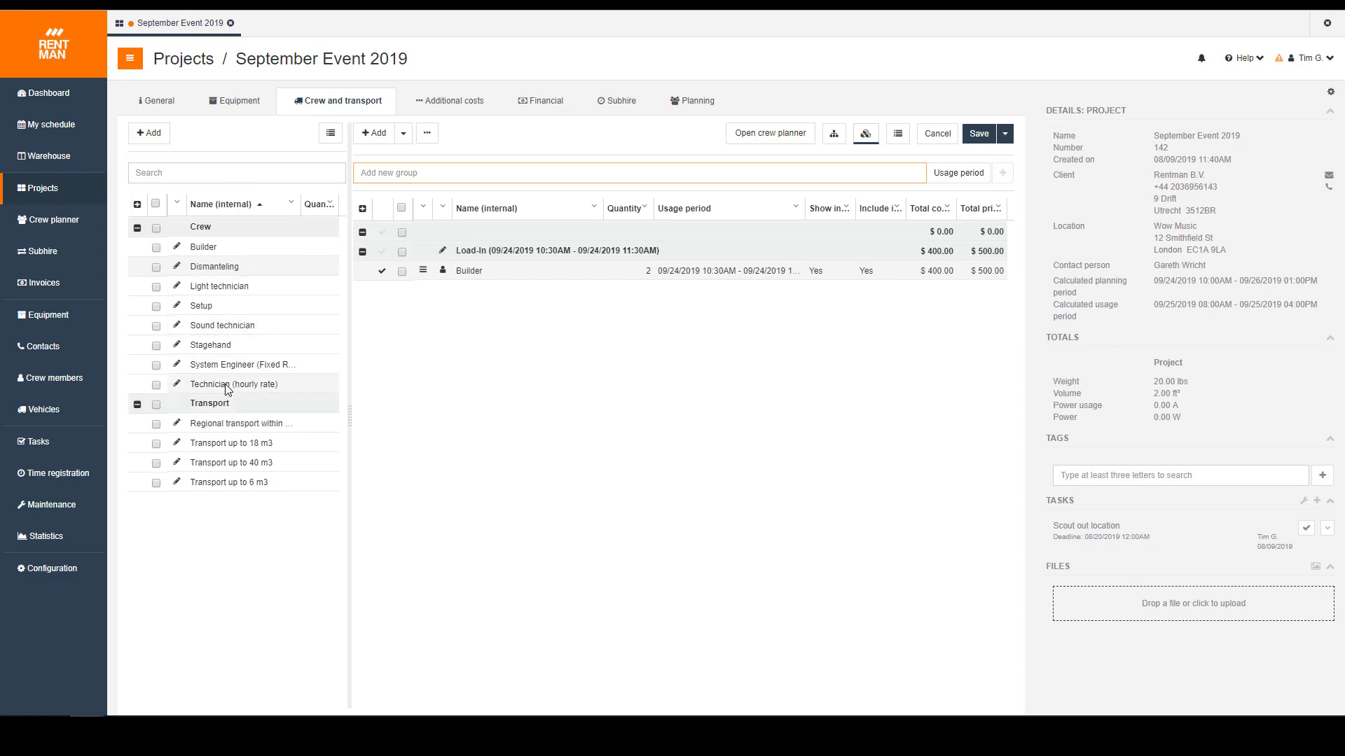
# Step: Look over the options for editing the Setup function and the form for creating a default function, and cancel without creating one
pyautogui.click(178, 307)
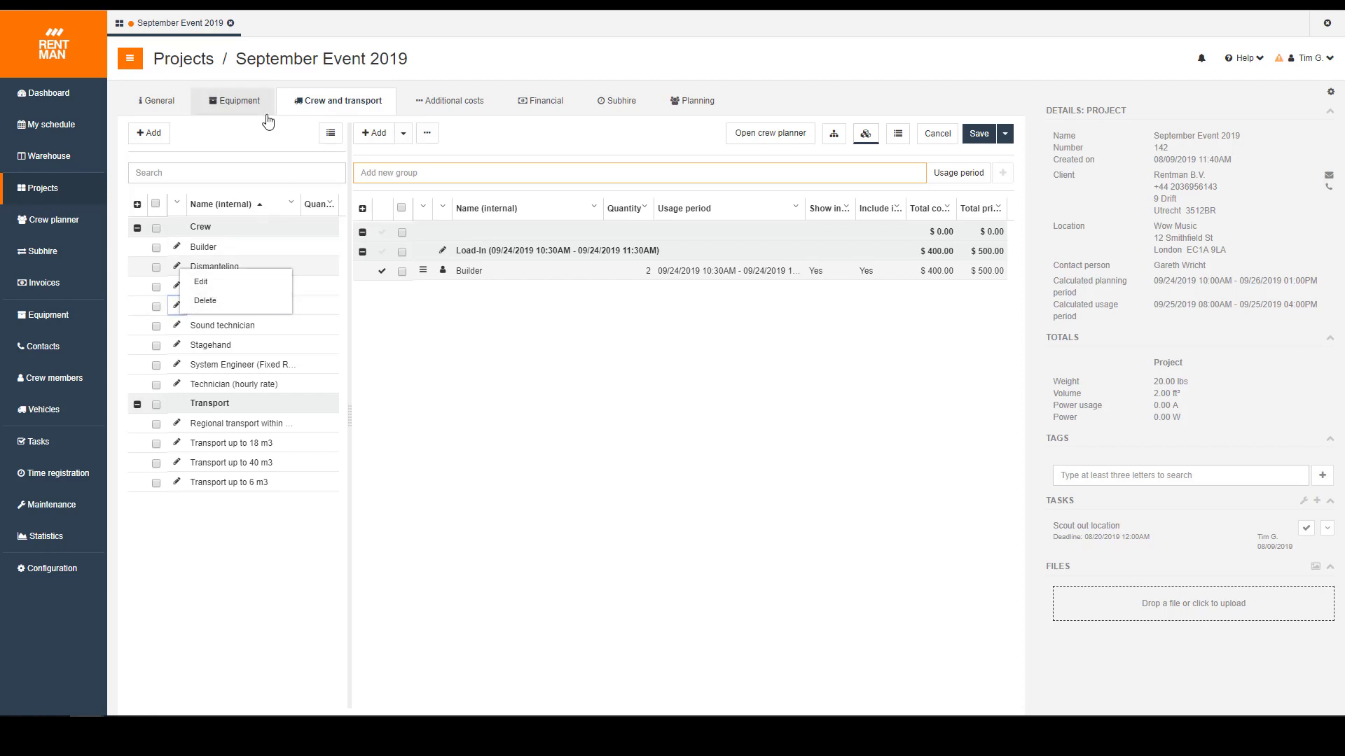
pyautogui.click(267, 138)
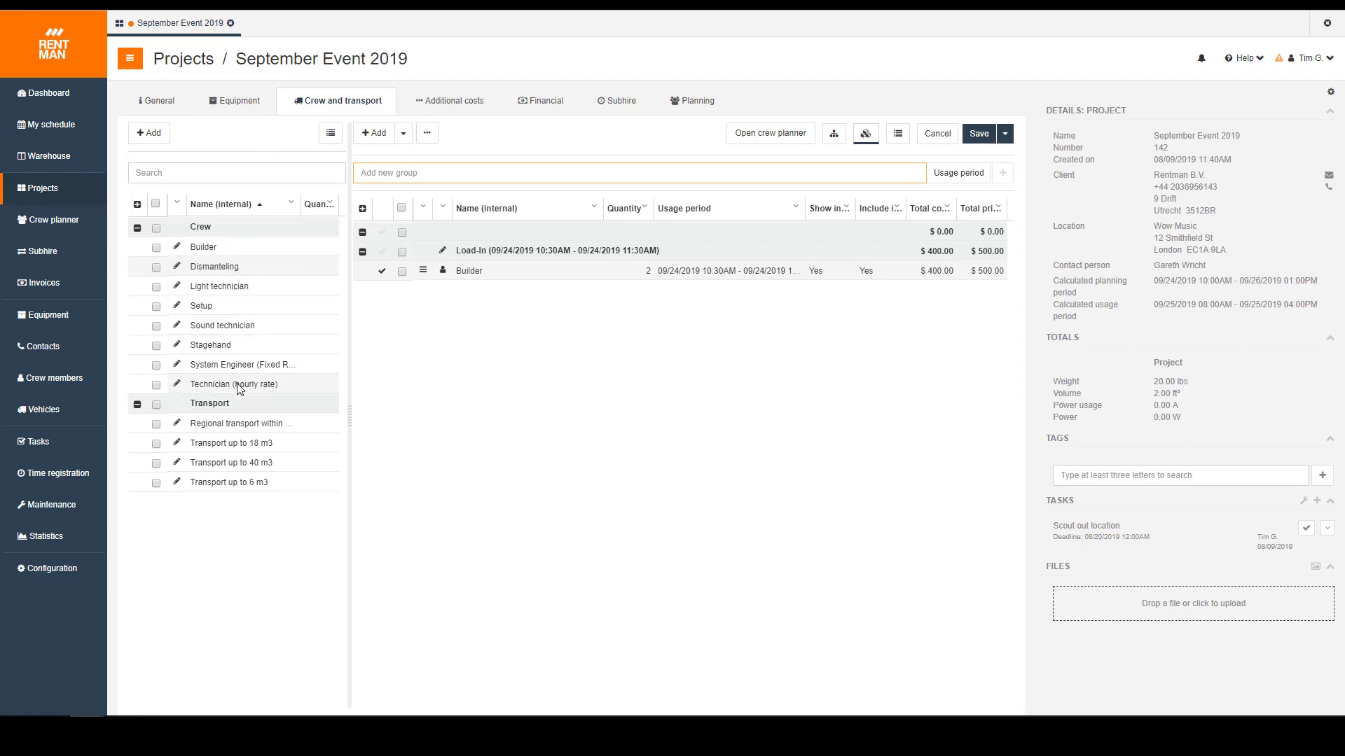
pyautogui.click(164, 136)
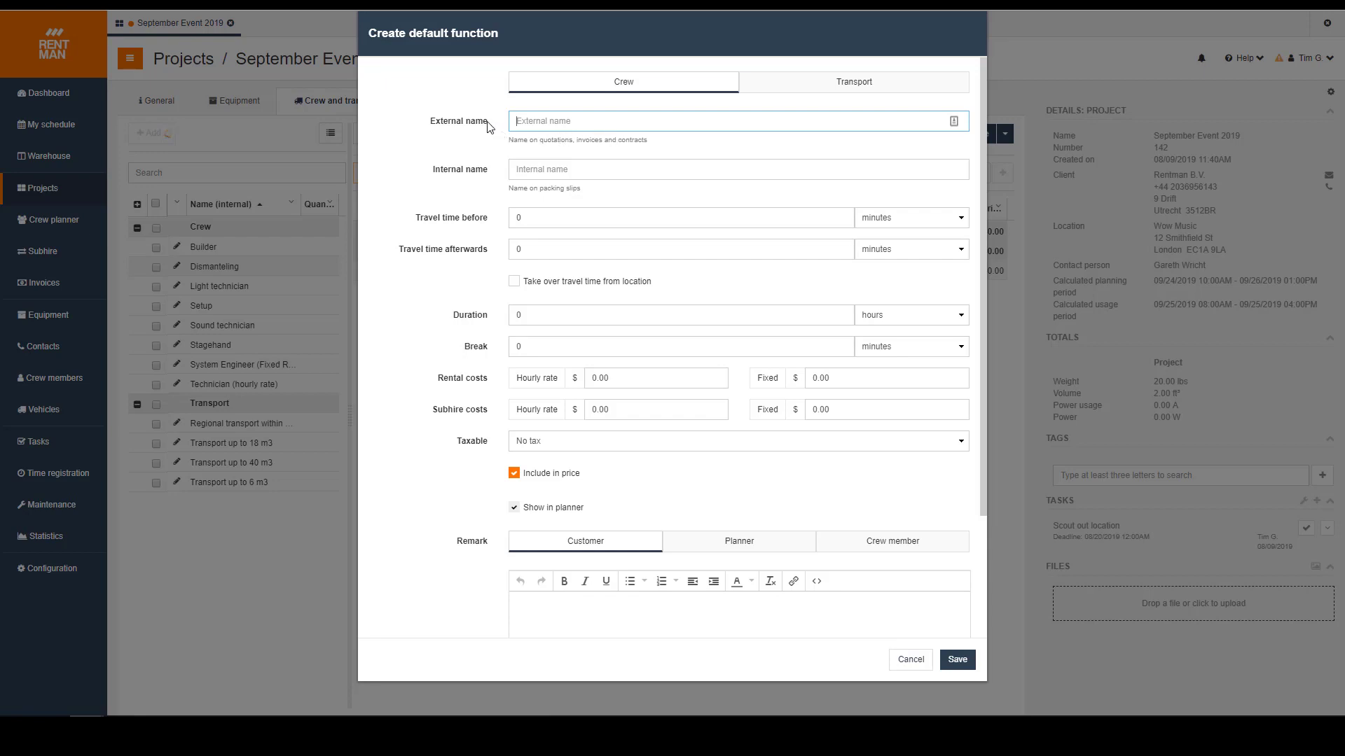
pyautogui.click(566, 169)
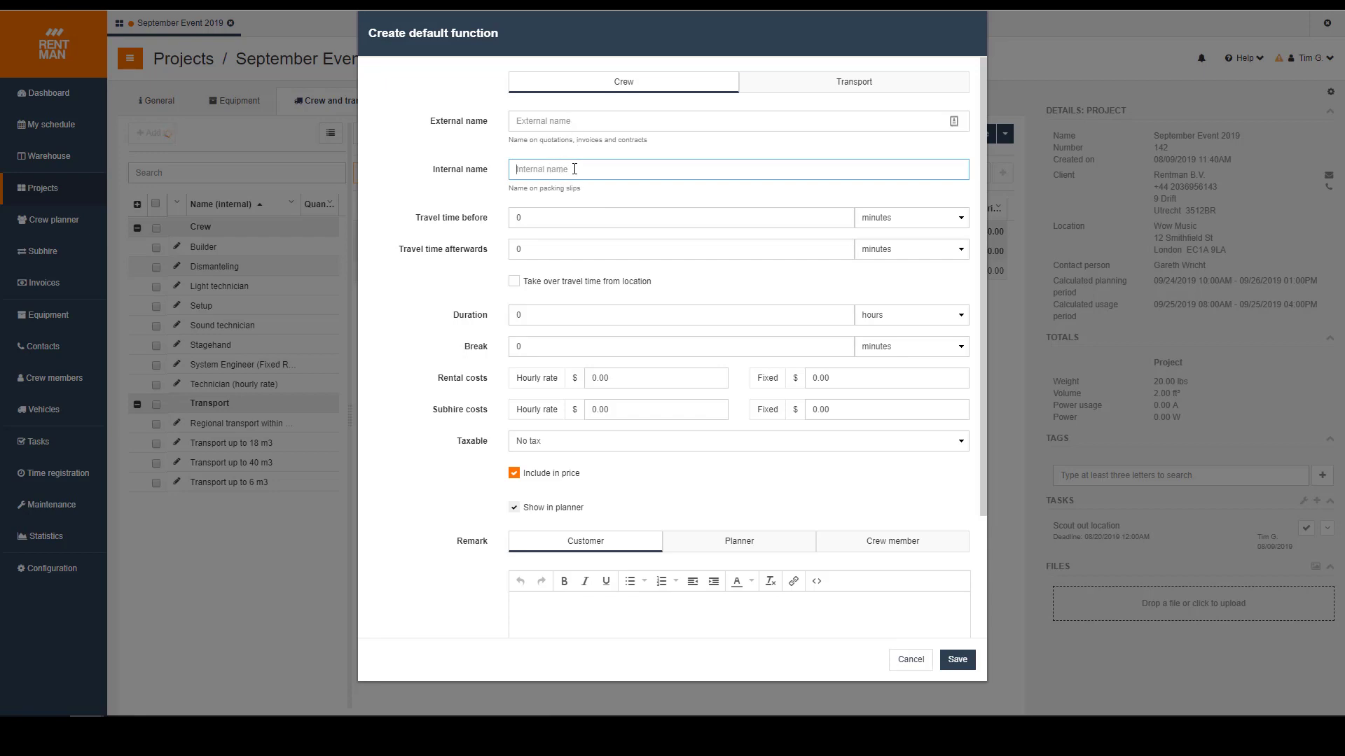
pyautogui.scroll(-2, 495, 272)
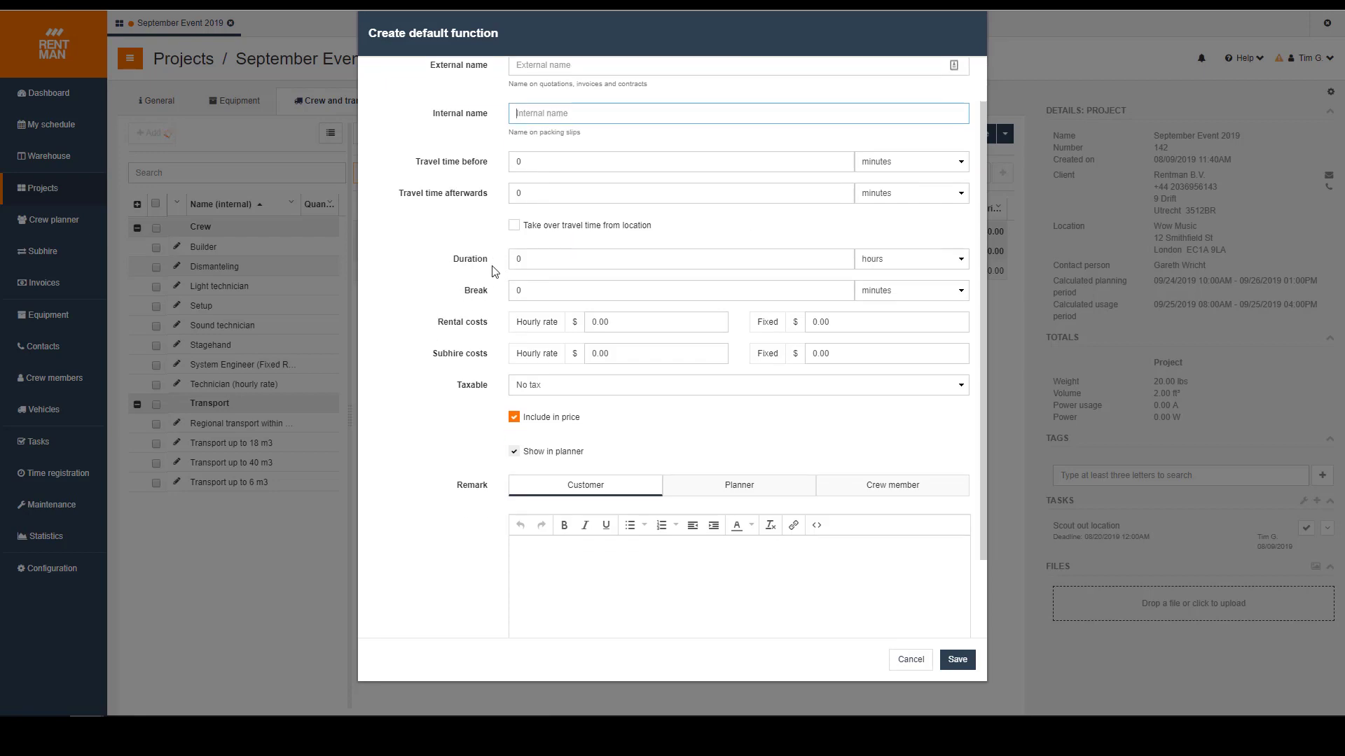
pyautogui.scroll(-2, 491, 273)
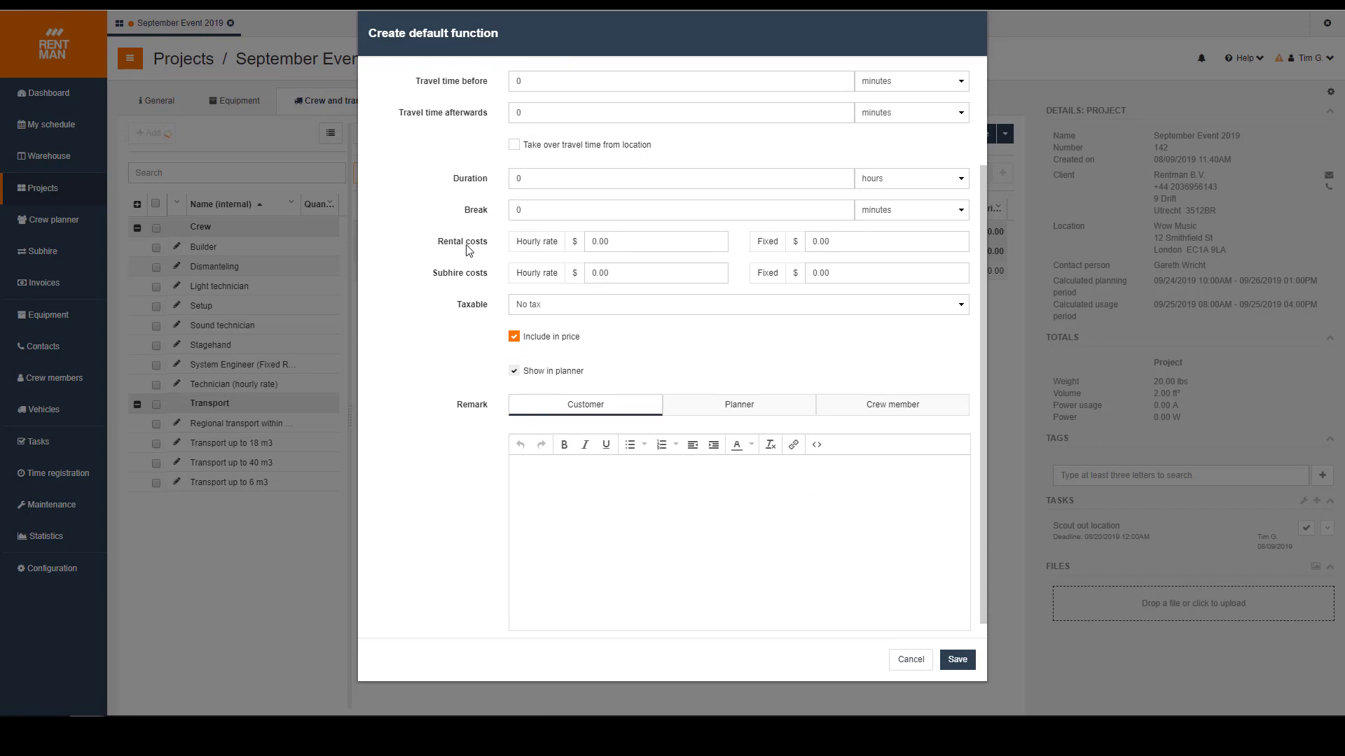
pyautogui.scroll(2, 483, 295)
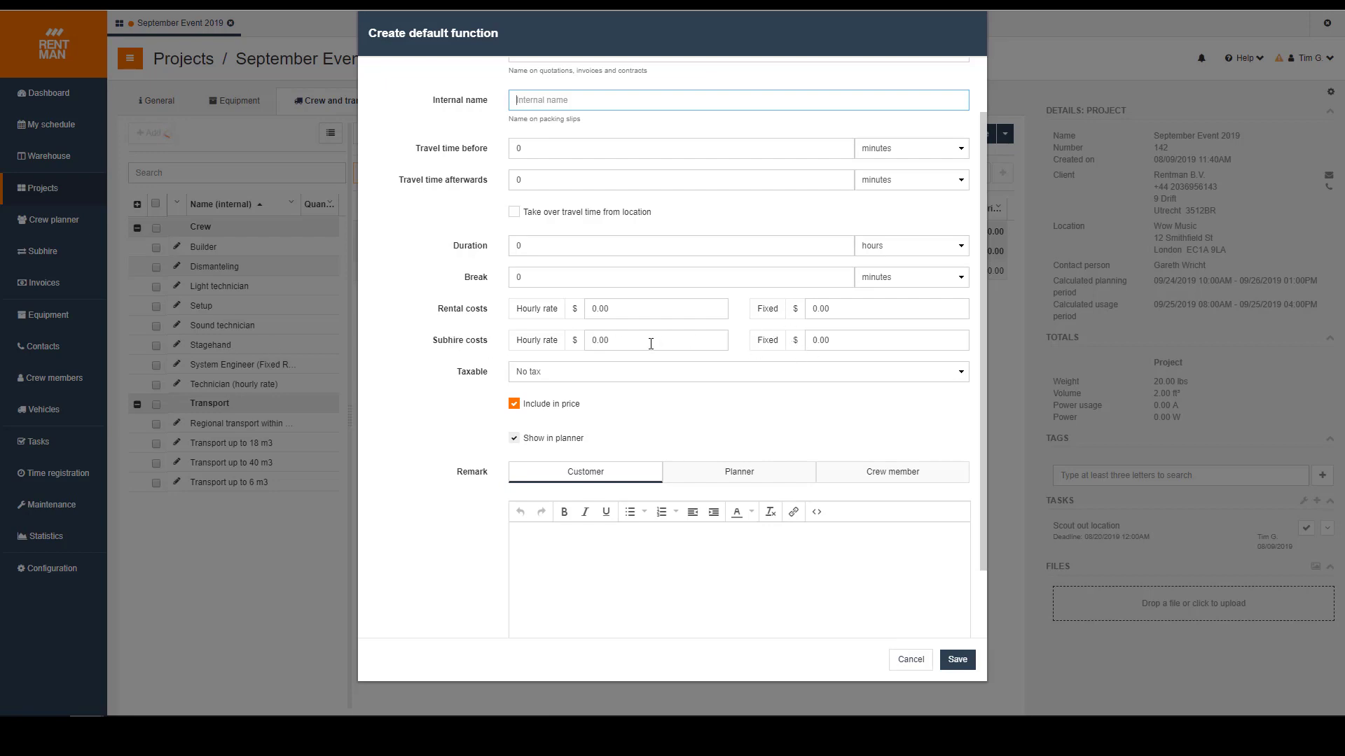
pyautogui.moveTo(452, 344); pyautogui.dragTo(503, 348)
pyautogui.click(498, 342)
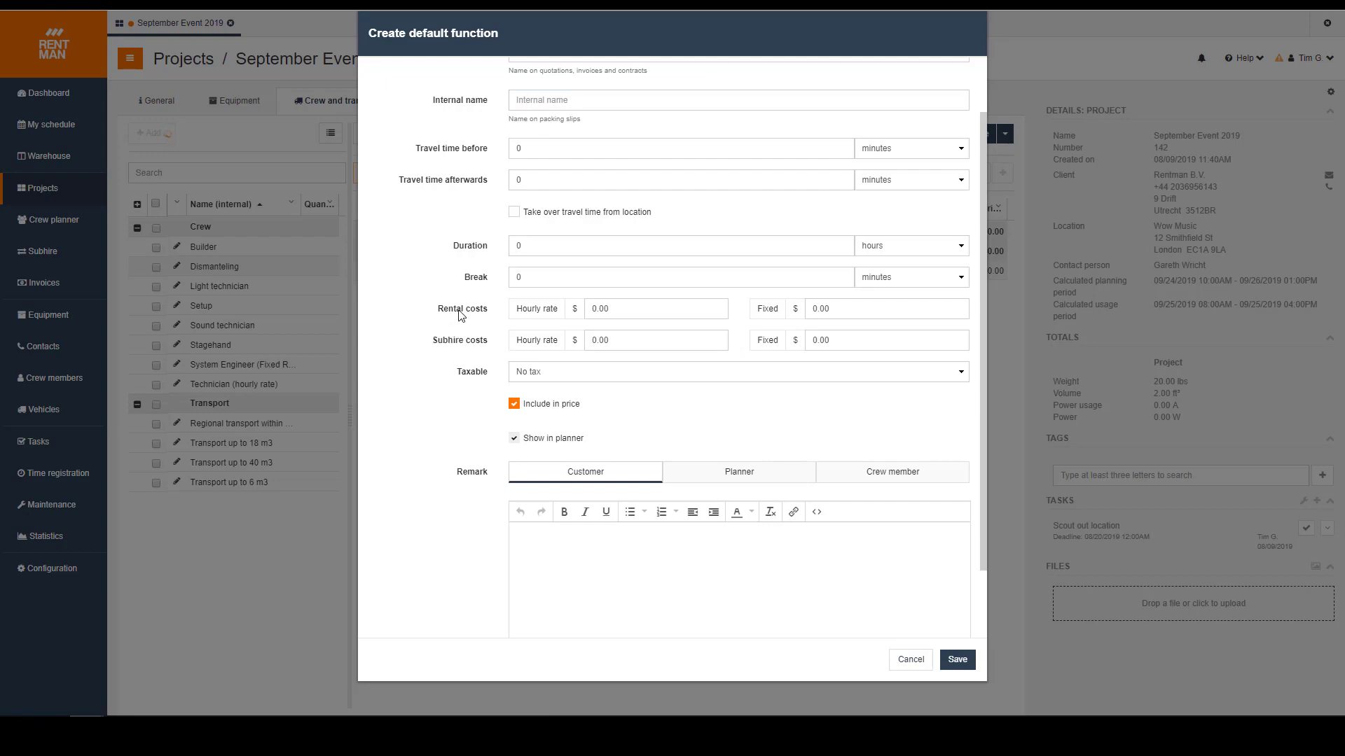
pyautogui.tripleClick(459, 310)
pyautogui.click(910, 659)
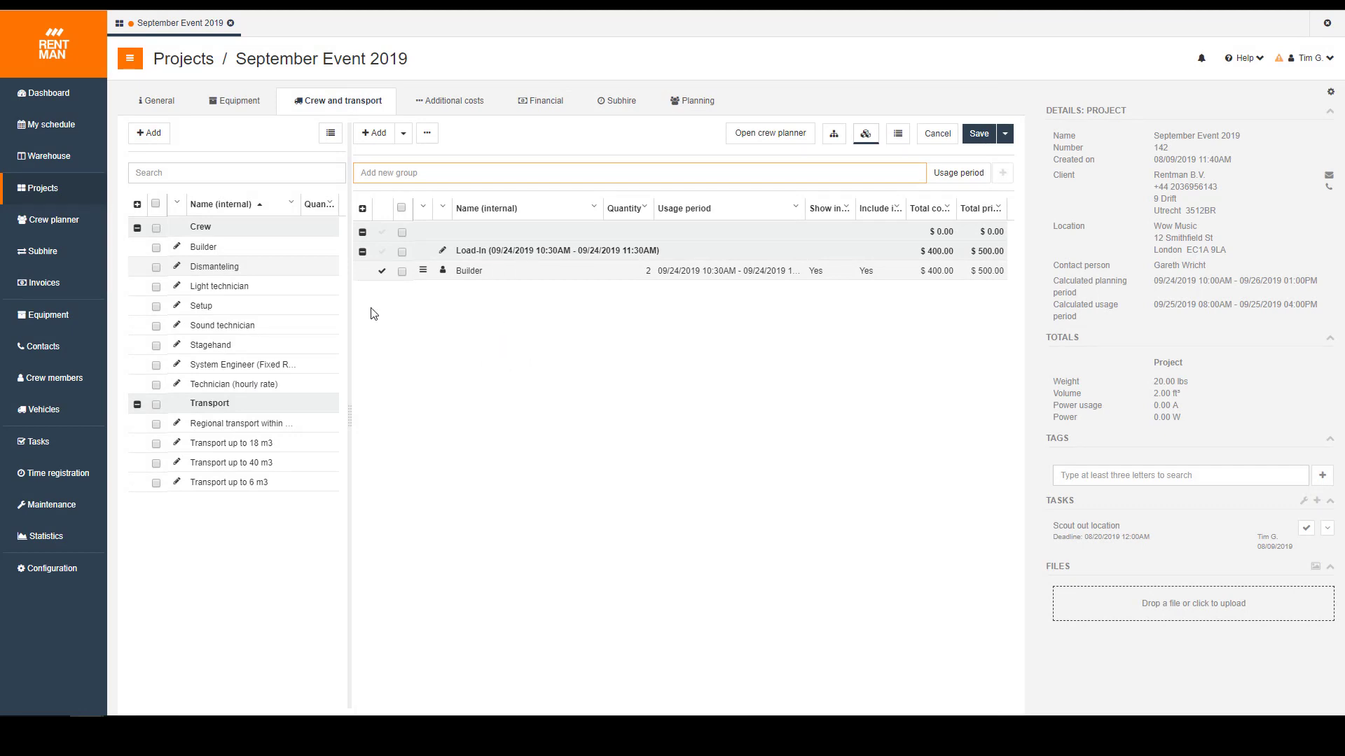
# Step: Add a Show function group timed from the start to the end of the usage period, 09/25/2019 08:00AM to 04:00PM
pyautogui.click(451, 169)
pyautogui.write('Show')
pyautogui.click(961, 176)
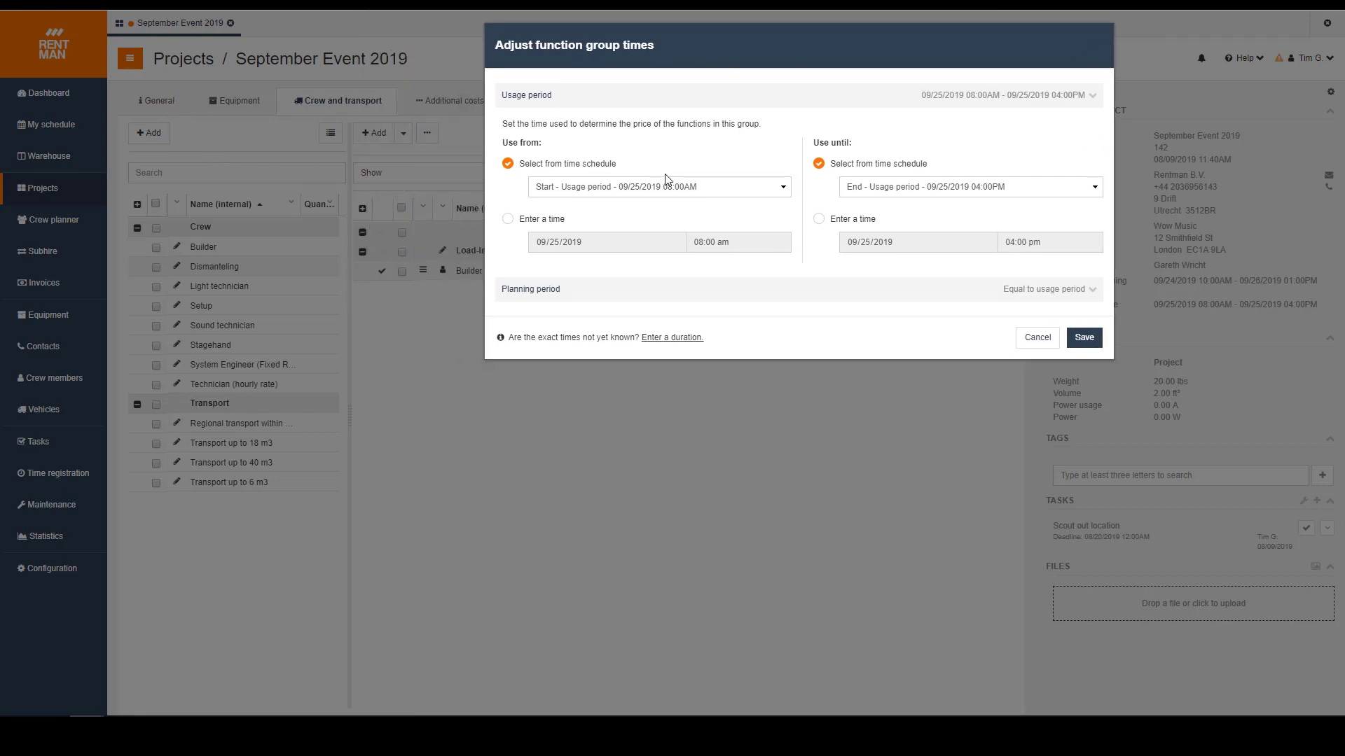
pyautogui.click(624, 185)
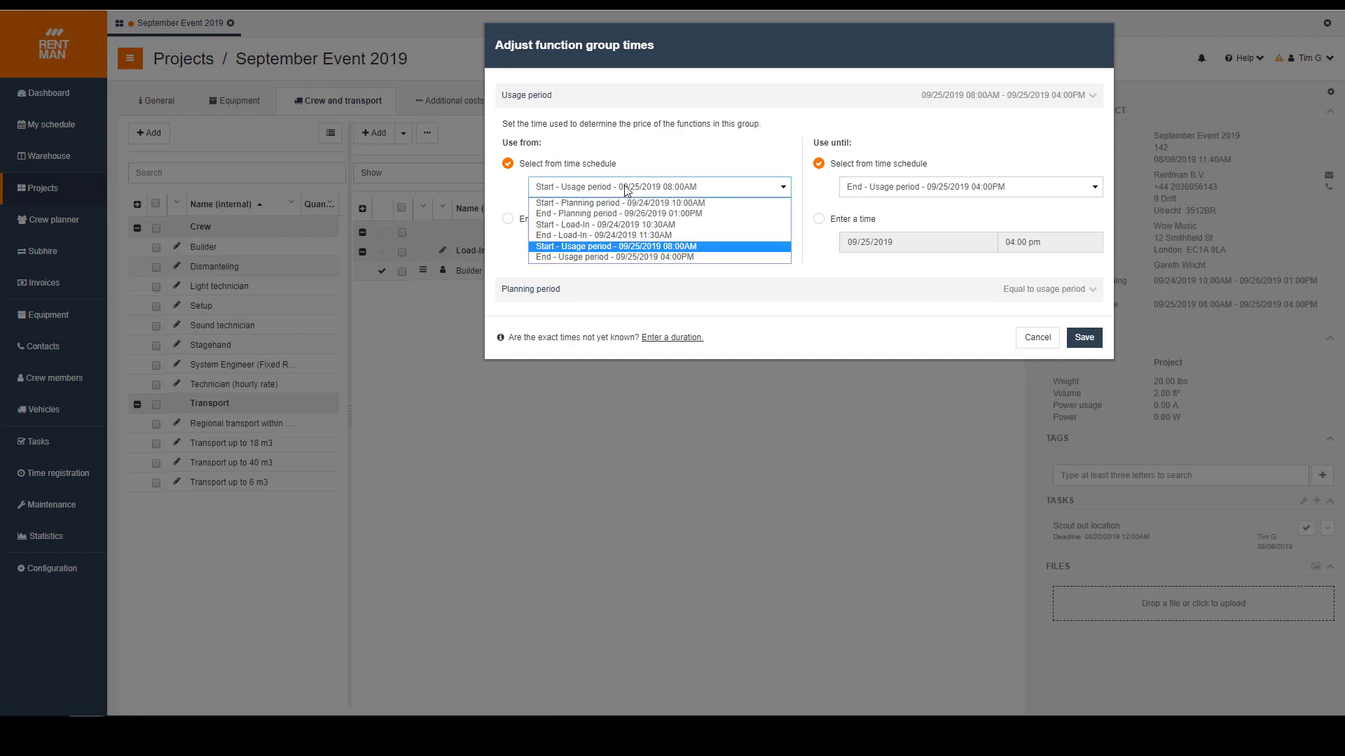
pyautogui.click(609, 246)
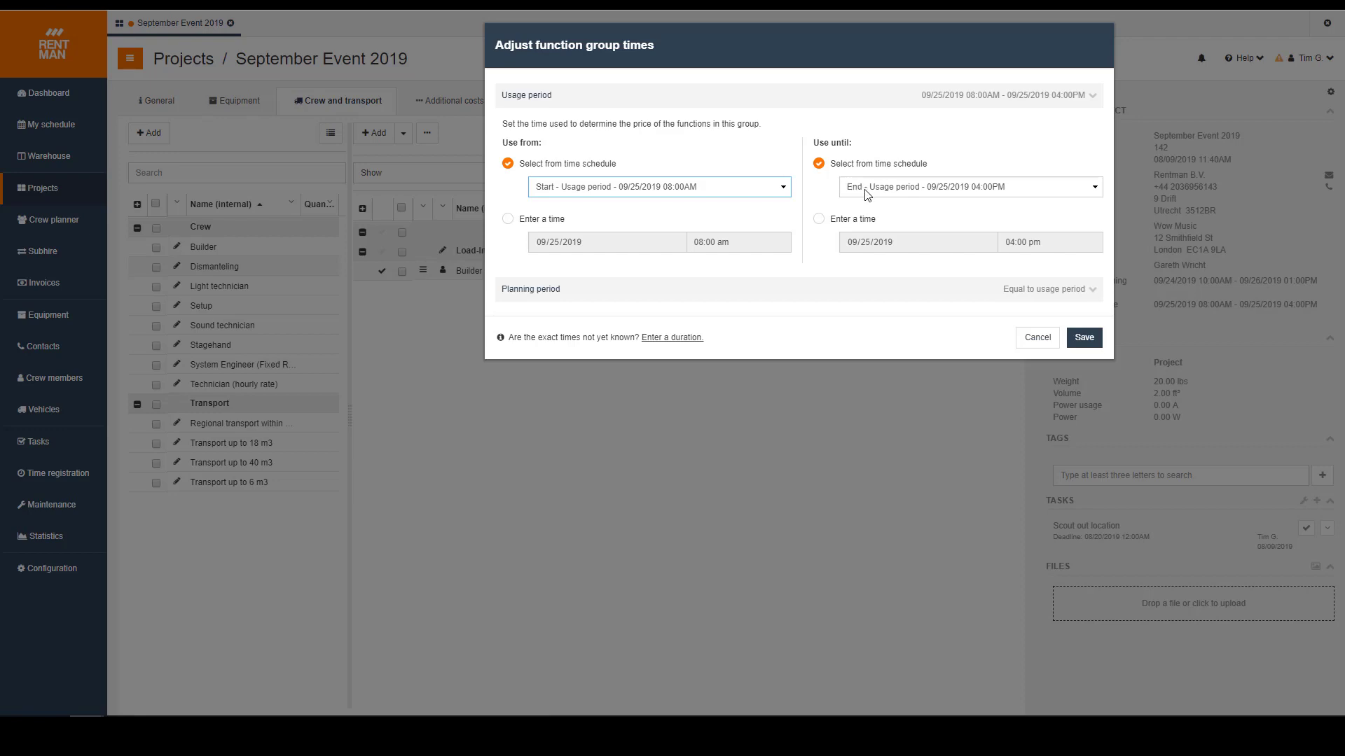
pyautogui.click(819, 220)
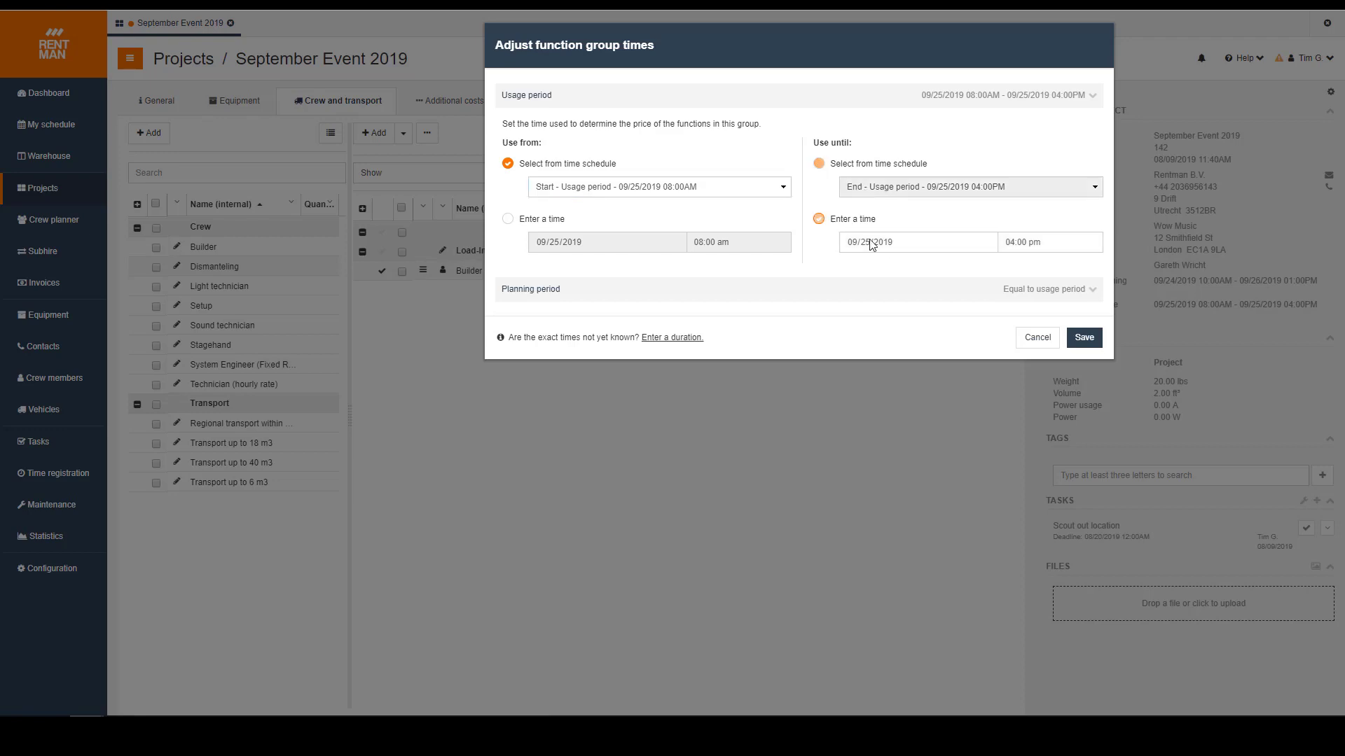
pyautogui.click(902, 246)
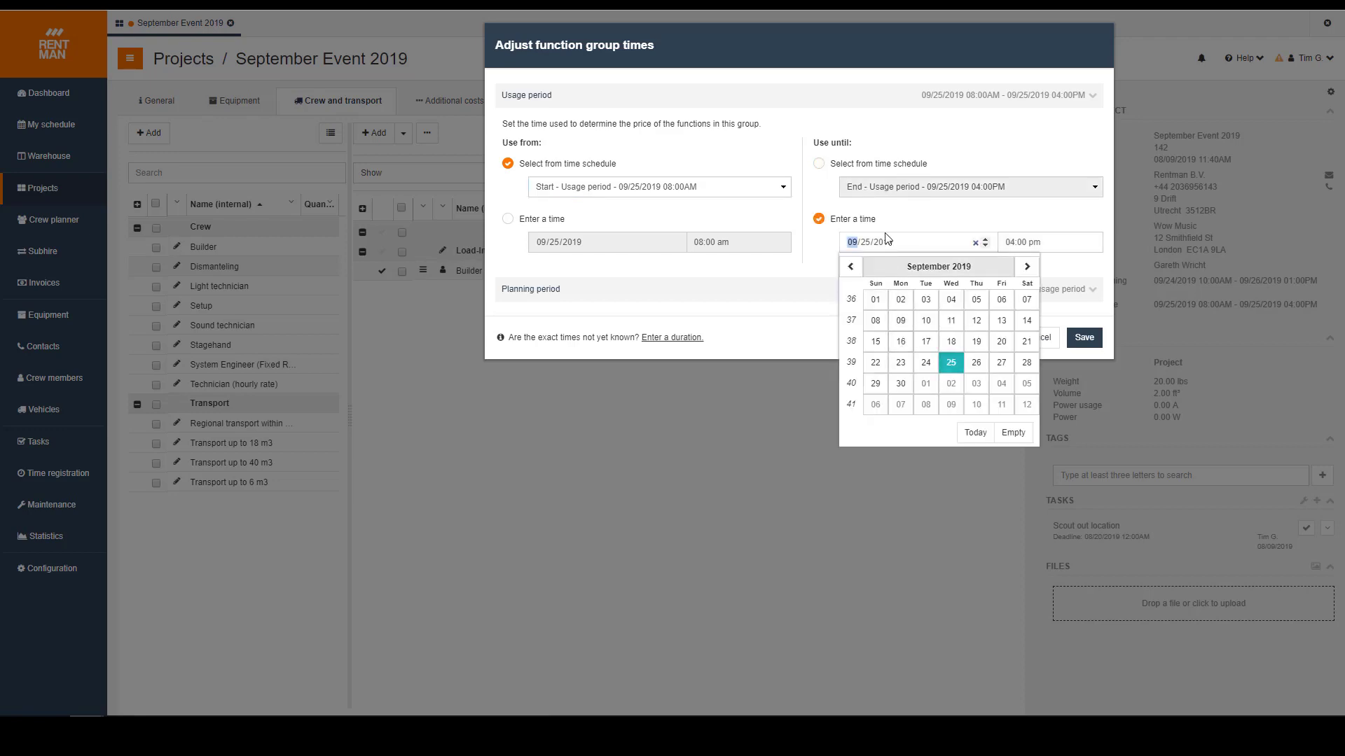
pyautogui.click(901, 226)
pyautogui.click(818, 165)
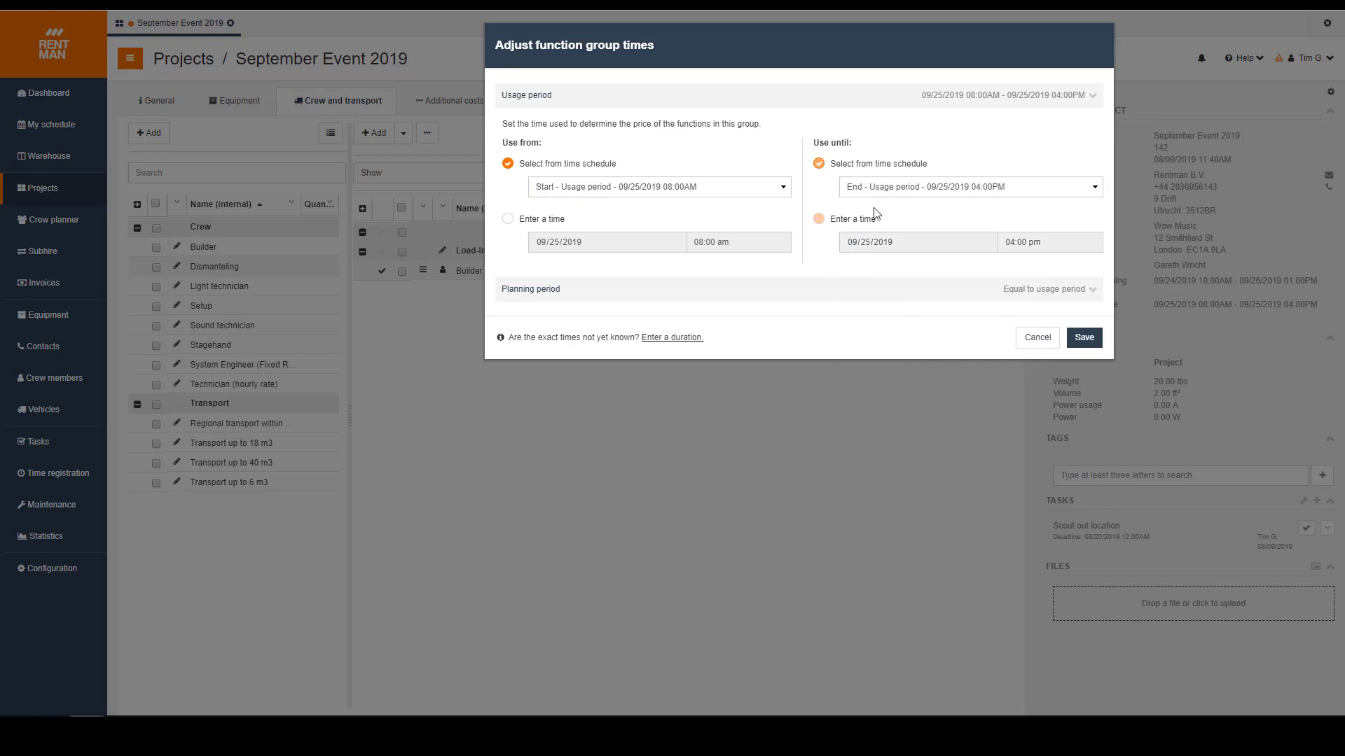
pyautogui.click(1085, 338)
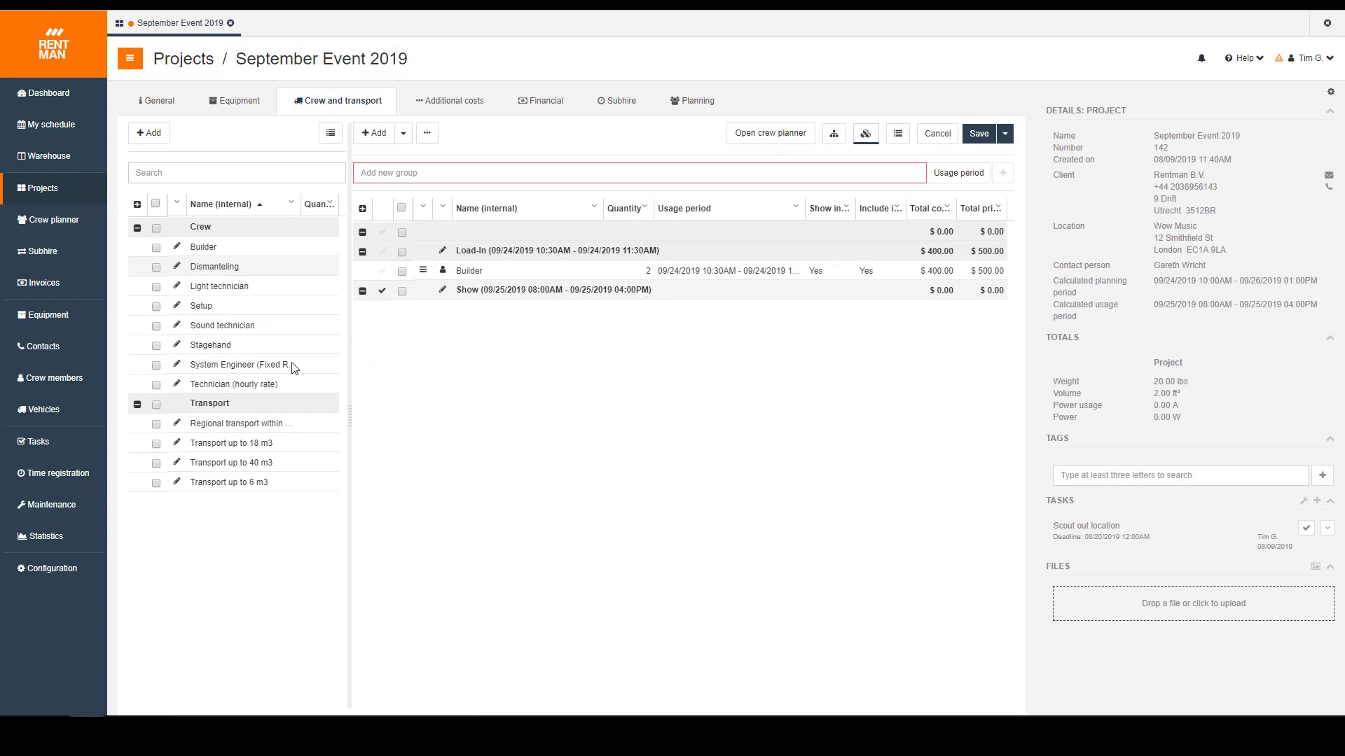
# Step: Add one Sound technician, one Light technician and one System Engineer (Fixed Rate) to the Show group, and save the project without closing it
pyautogui.doubleClick(319, 332)
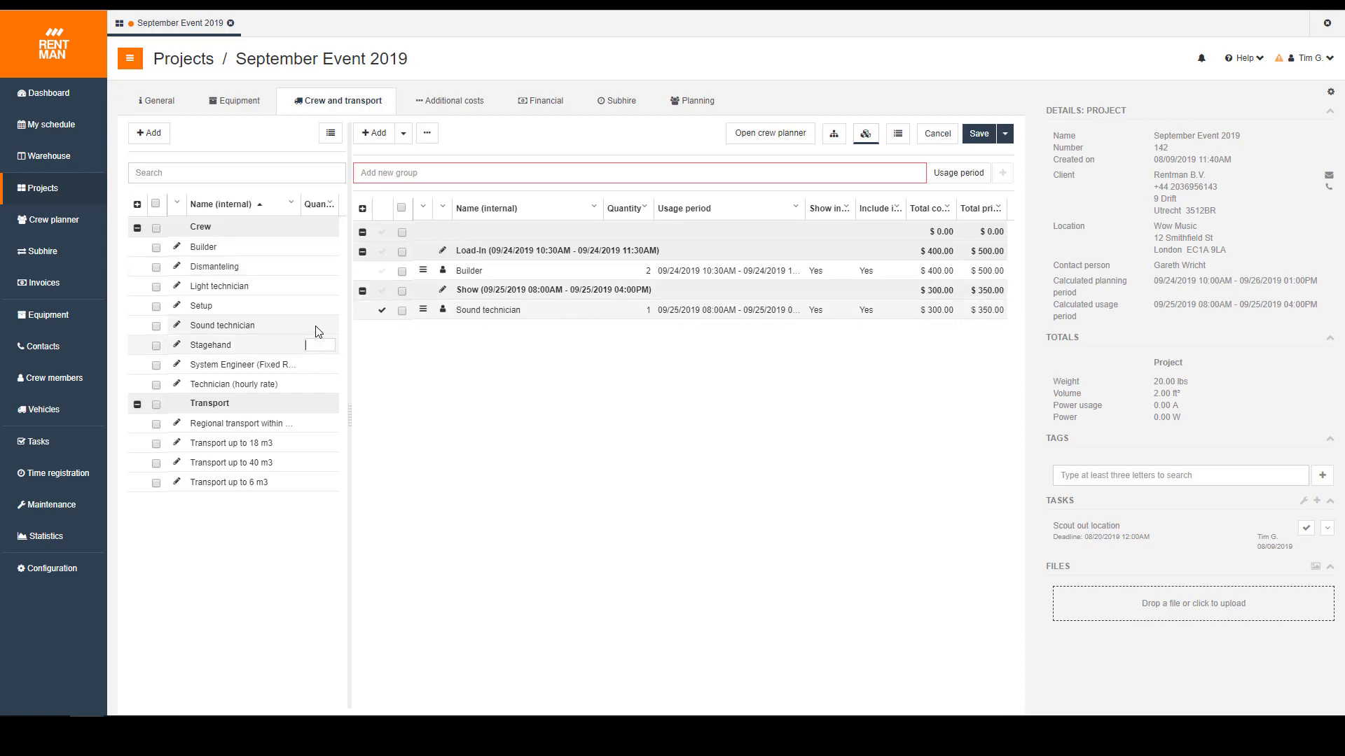
pyautogui.doubleClick(254, 290)
pyautogui.click(332, 372)
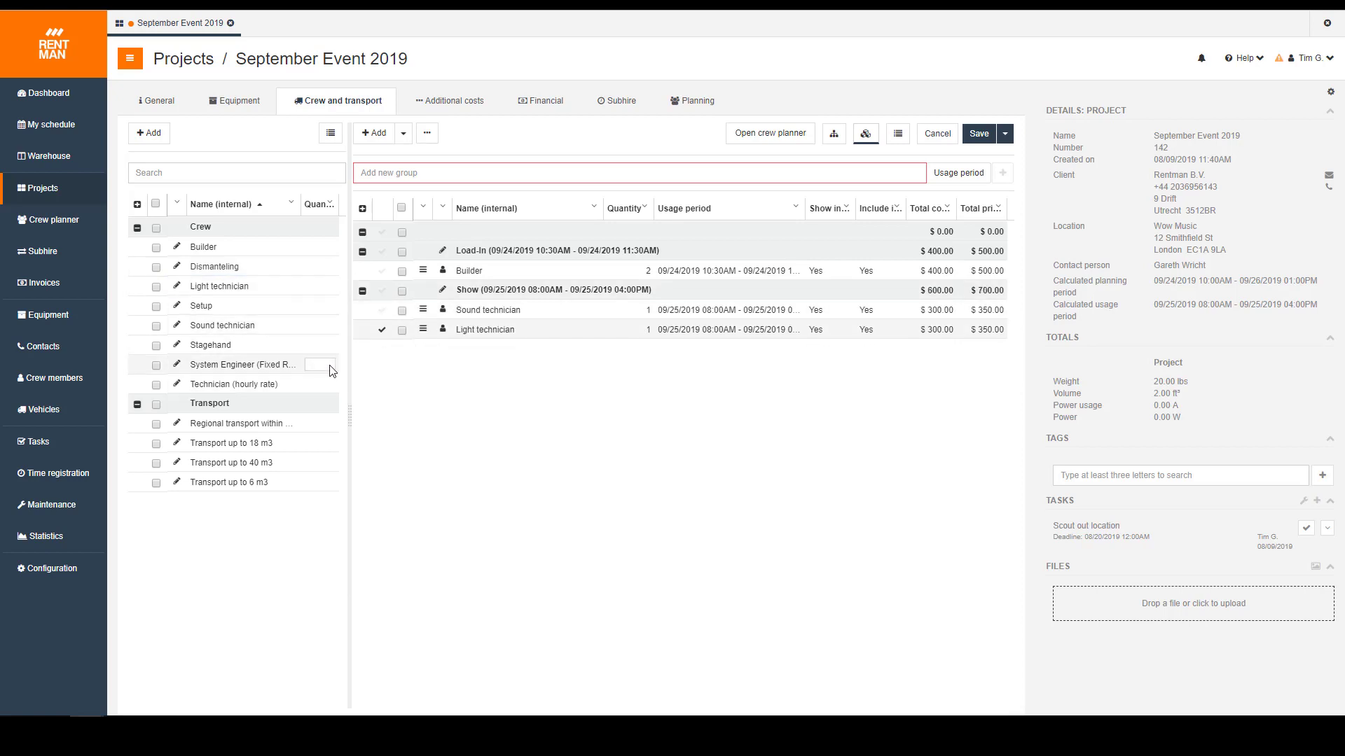
pyautogui.write('1')
pyautogui.press('Return')
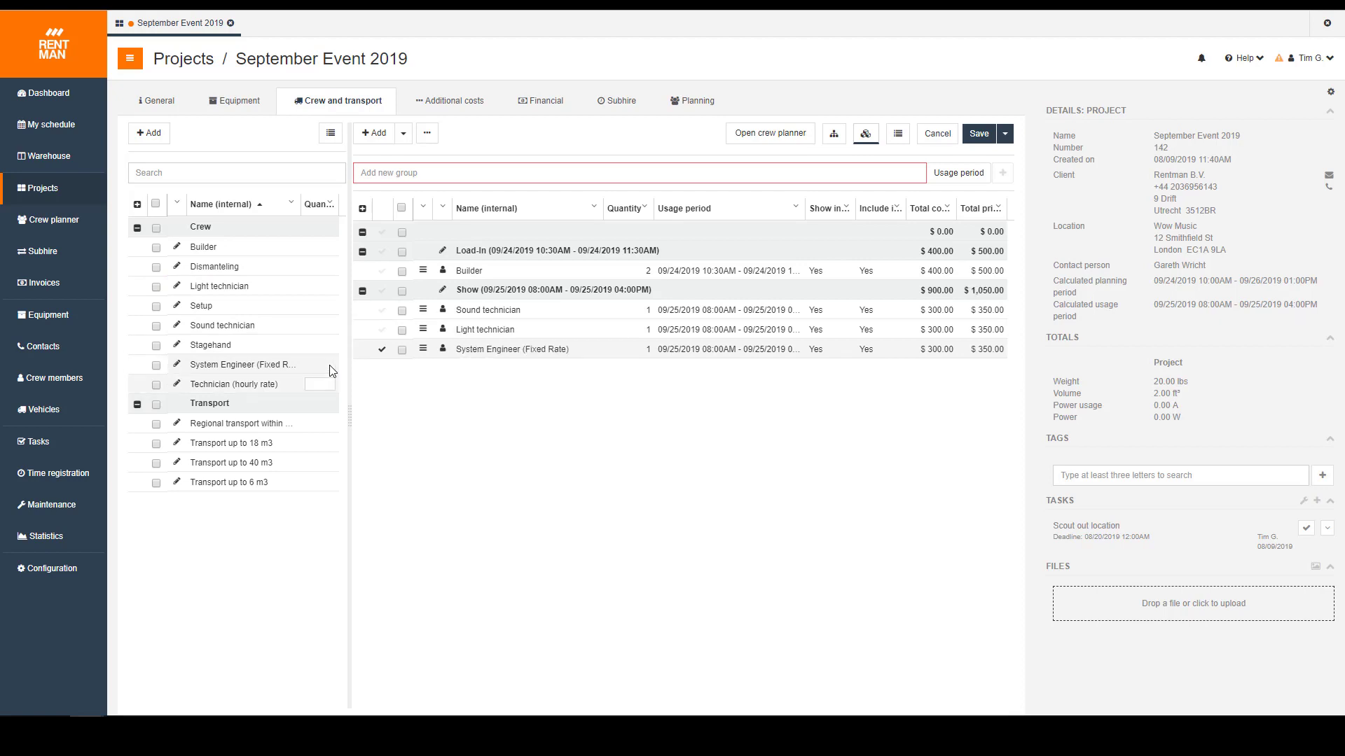
pyautogui.click(494, 395)
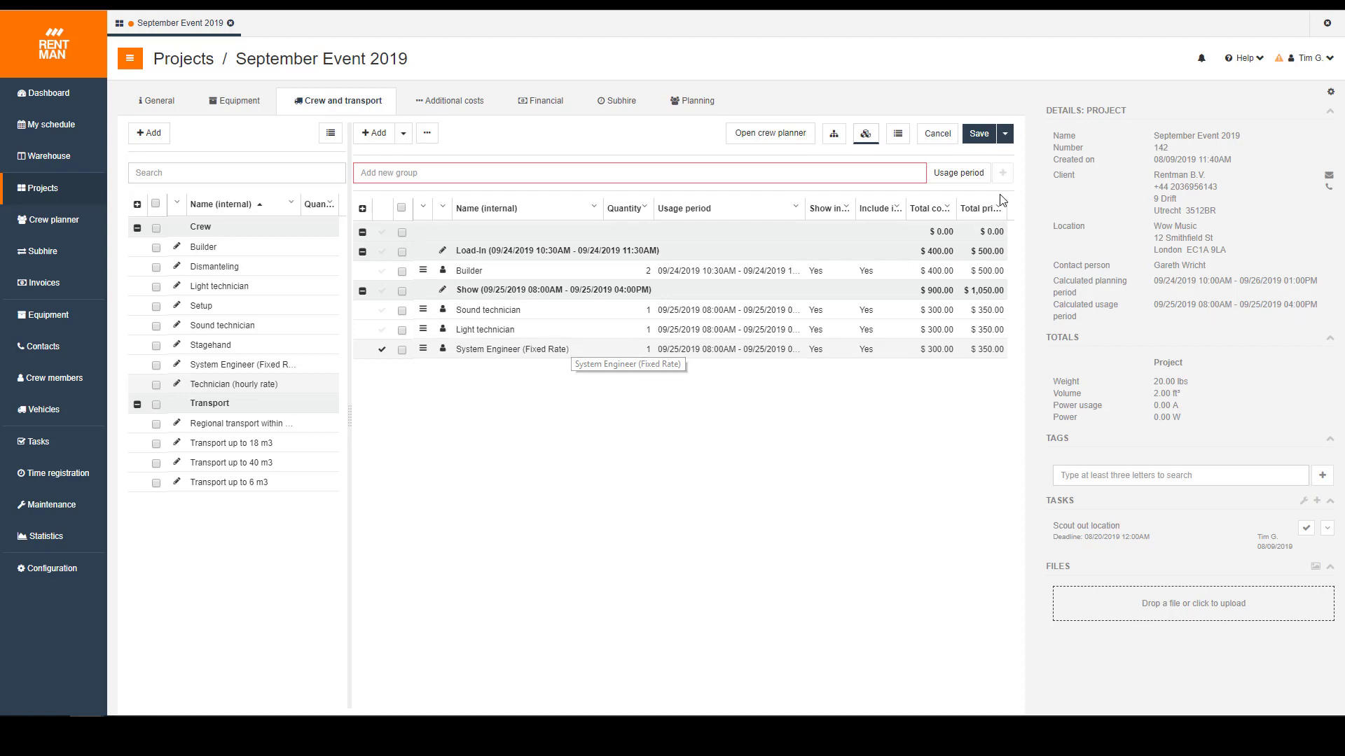
pyautogui.click(1005, 133)
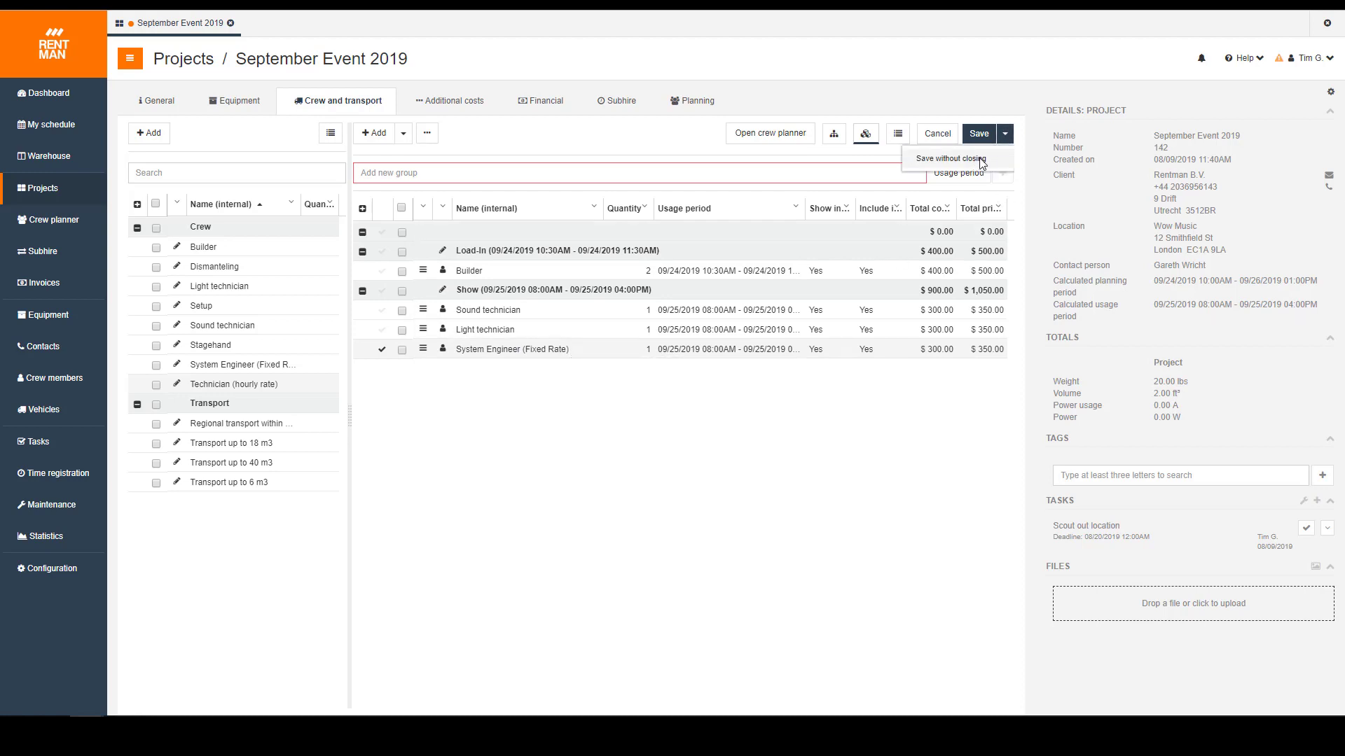
pyautogui.click(979, 159)
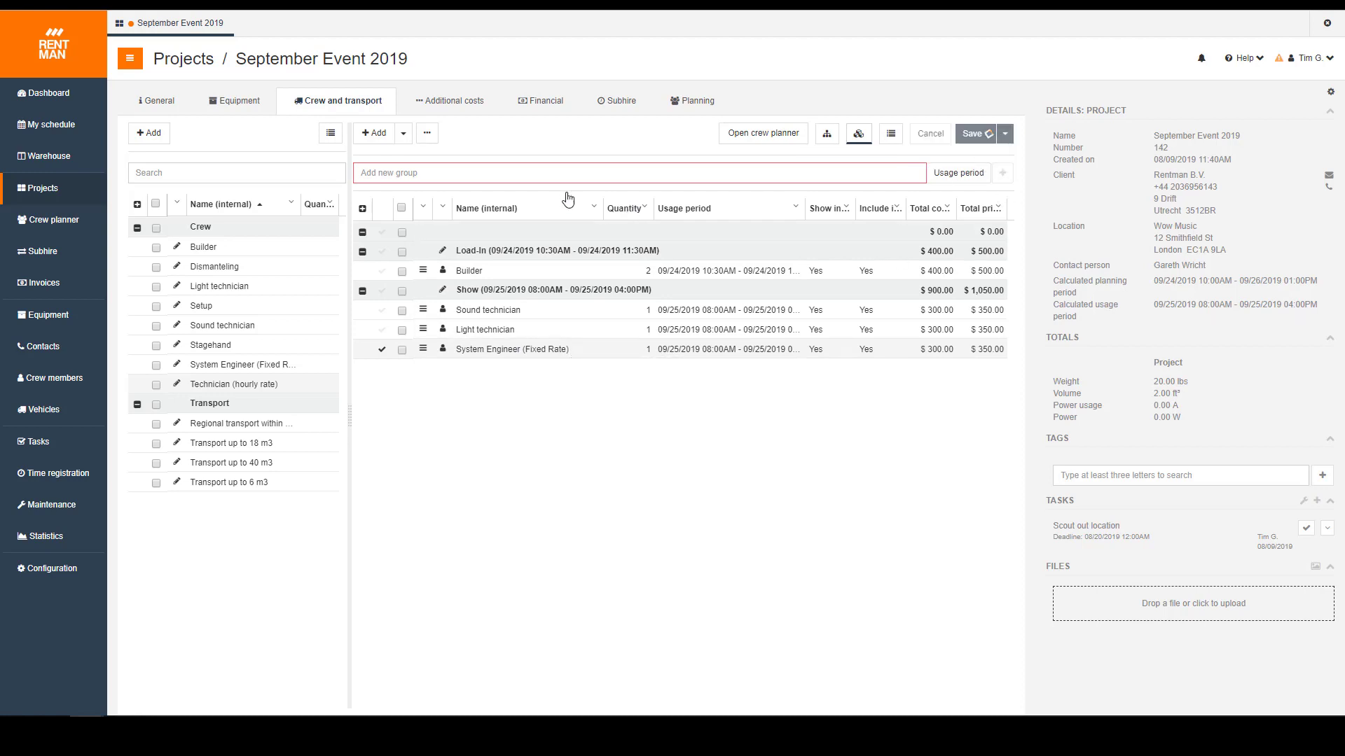
# Step: Look over the form for adding additional costs to the project, including its purchase and sale prices, and cancel it
pyautogui.click(489, 102)
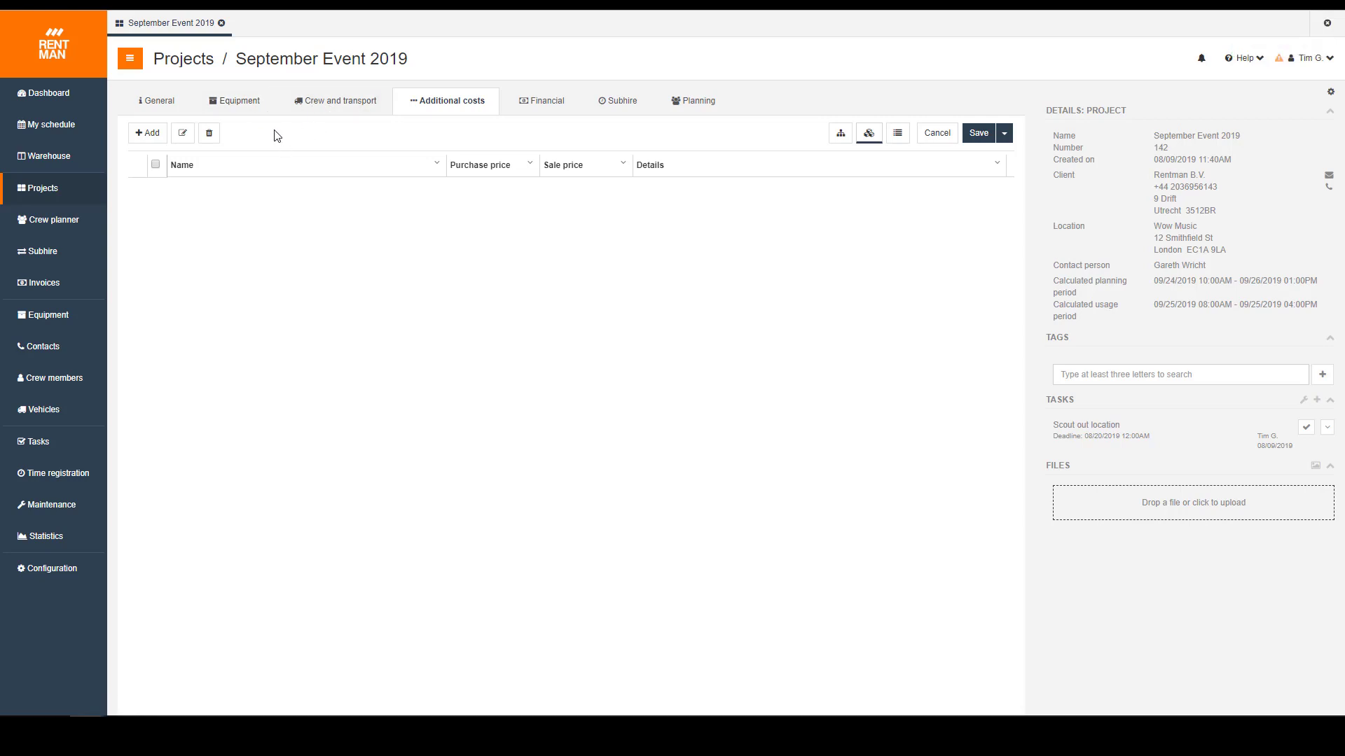
pyautogui.click(162, 134)
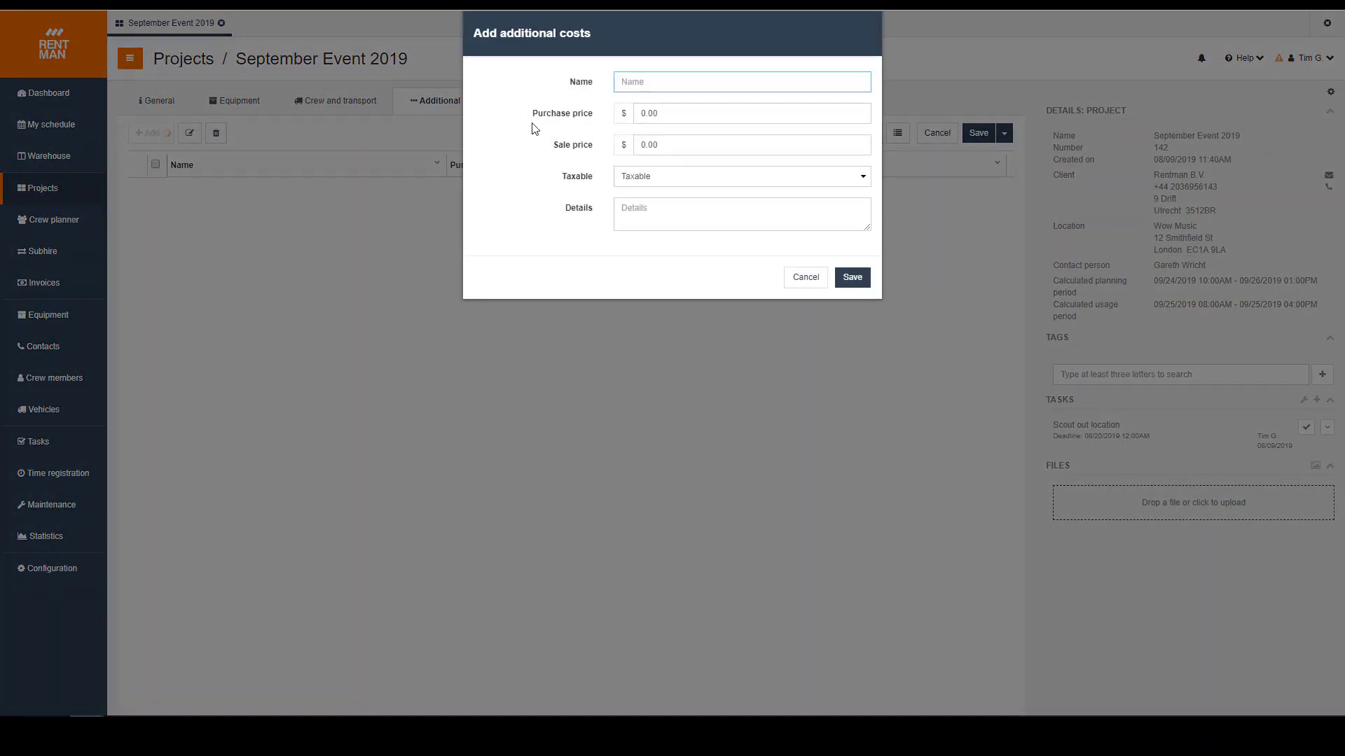
pyautogui.click(657, 113)
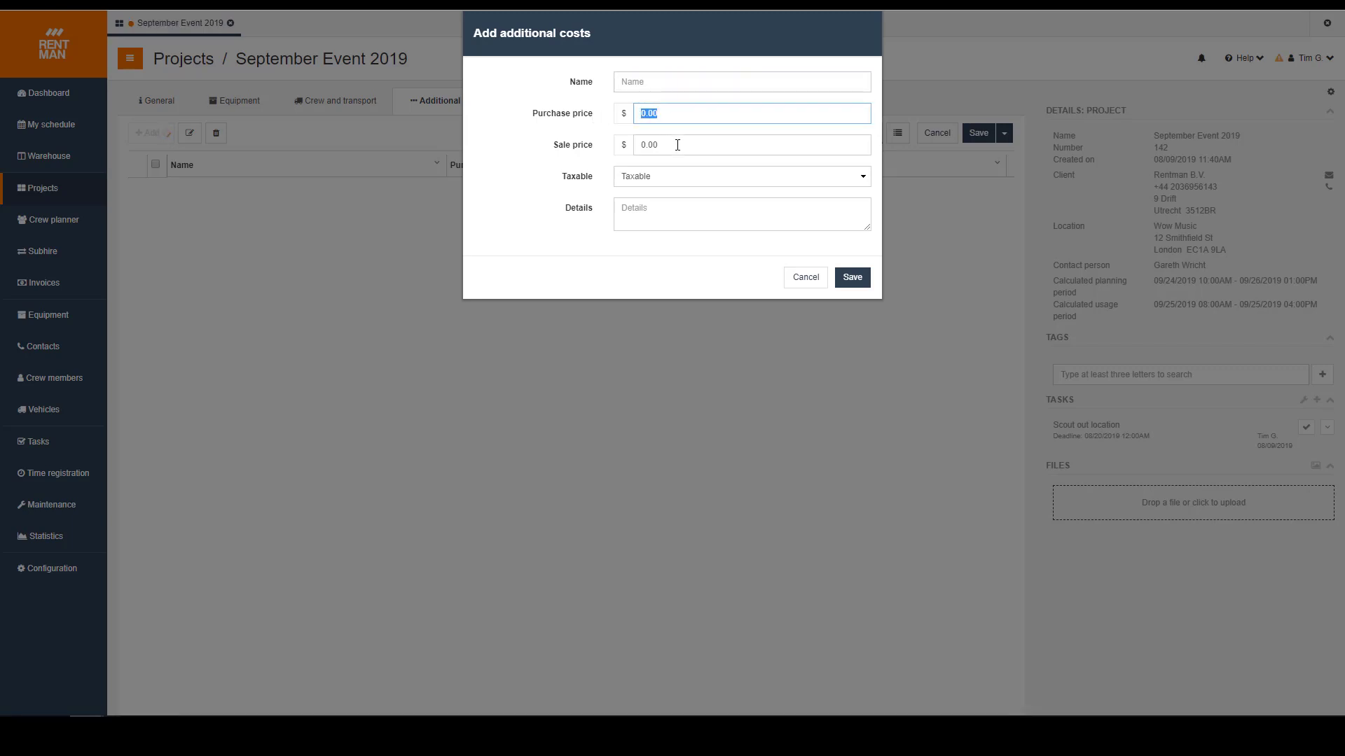
pyautogui.click(646, 147)
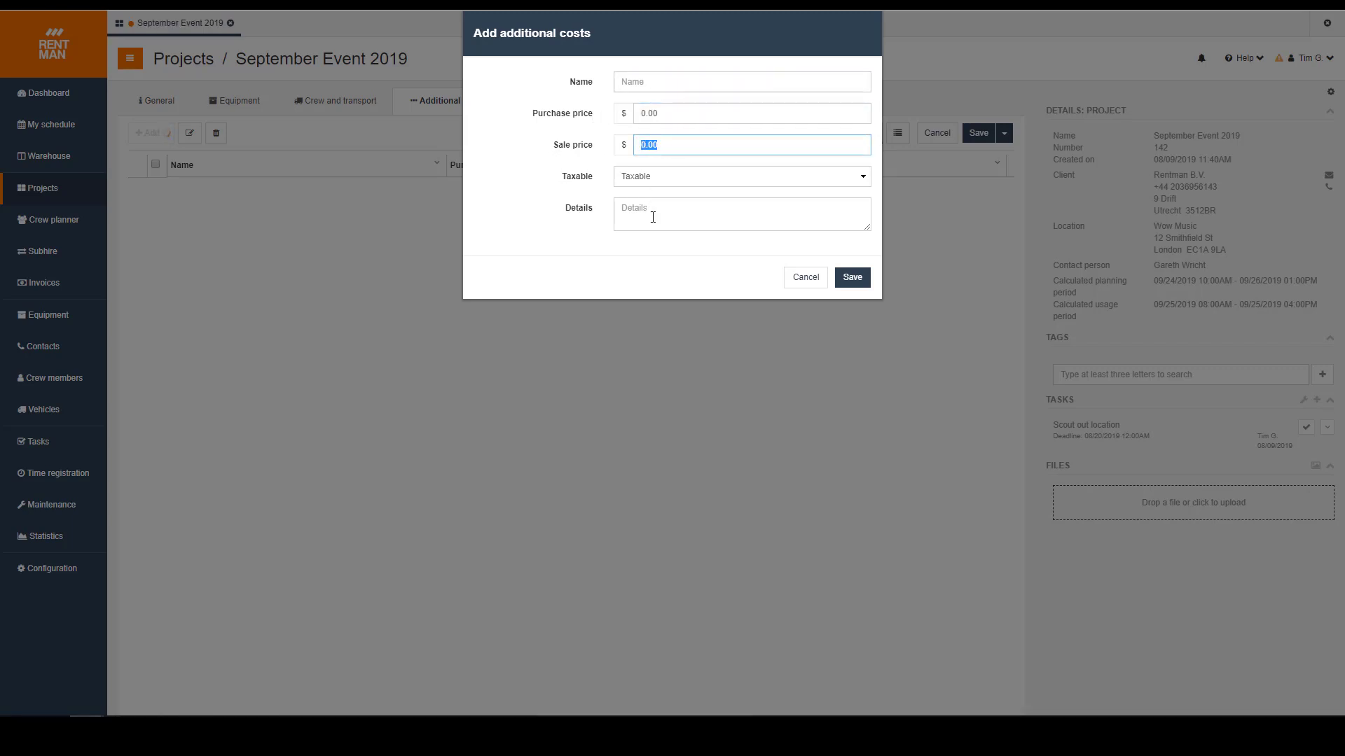
pyautogui.click(806, 280)
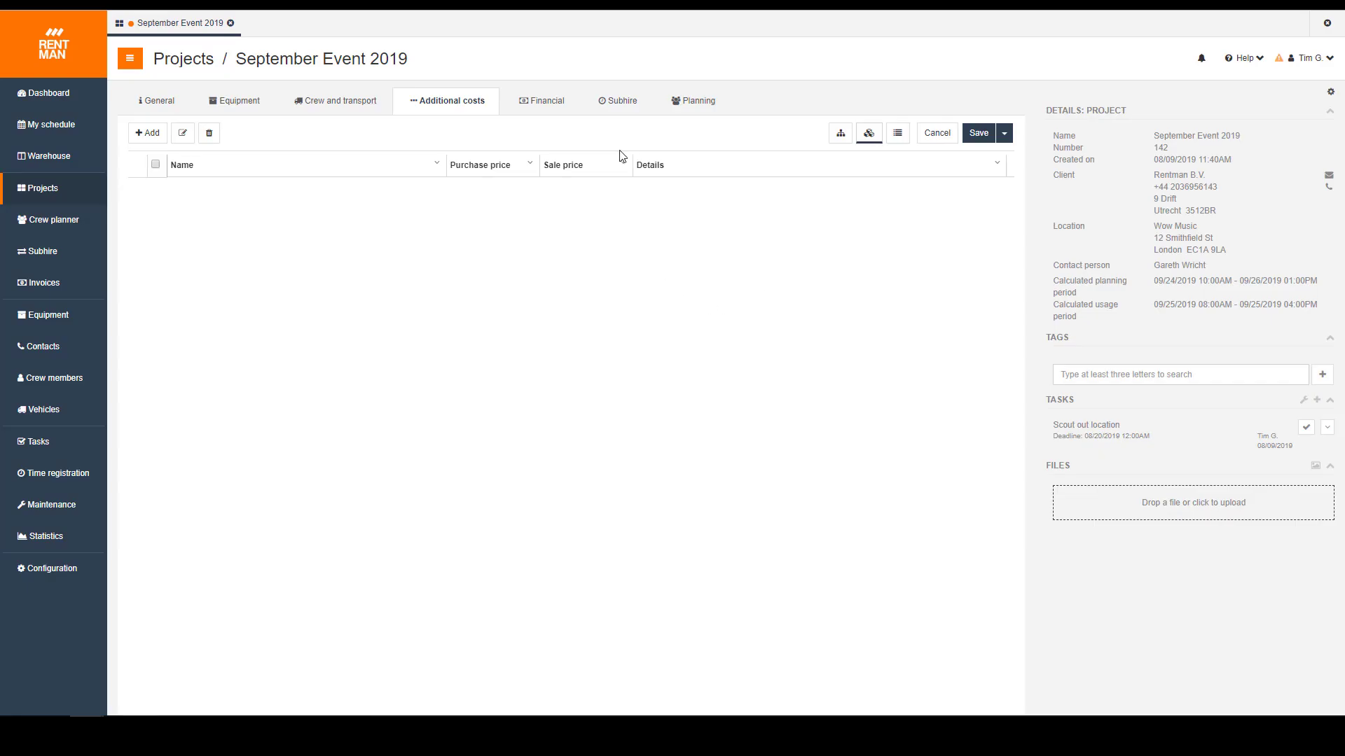
# Step: Examine the project's financial overview, comparing its profit and margin views and checking the available tax options
pyautogui.click(570, 107)
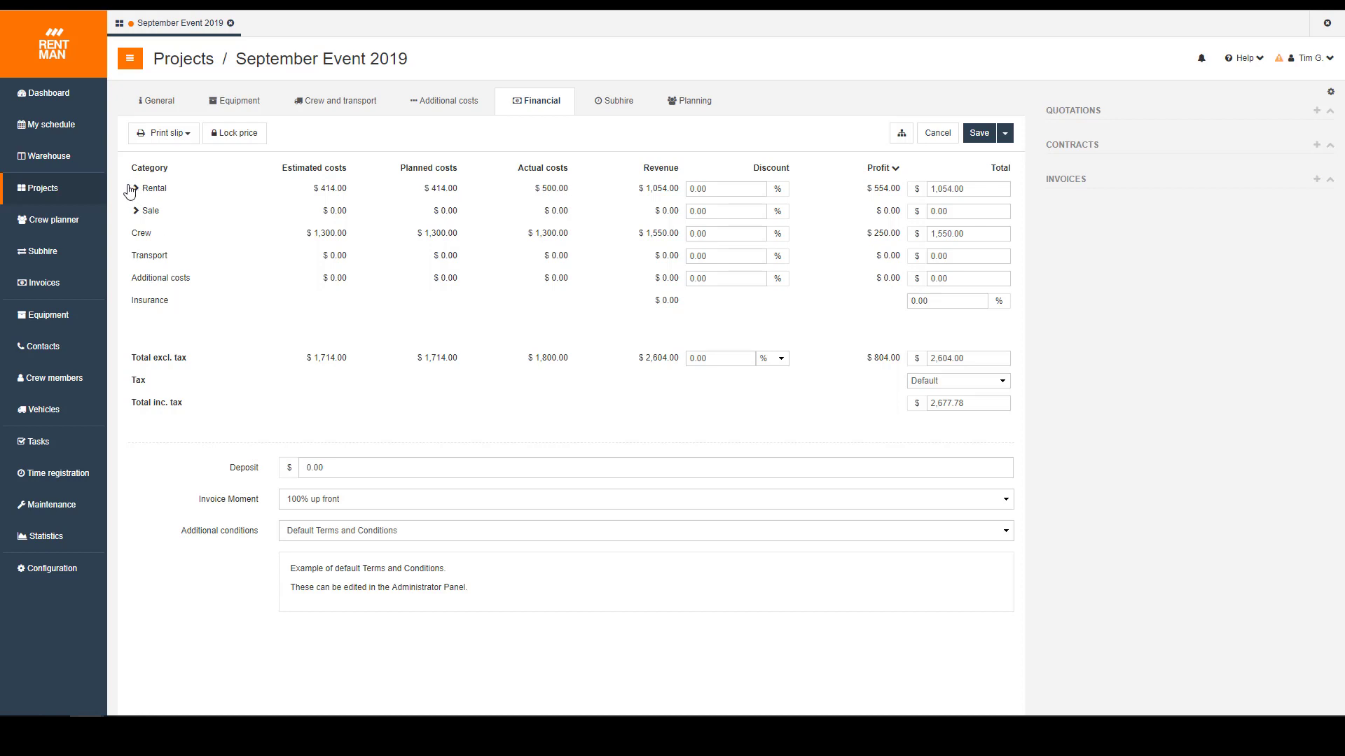
pyautogui.moveTo(132, 193); pyautogui.dragTo(138, 203)
pyautogui.click(245, 234)
pyautogui.click(895, 170)
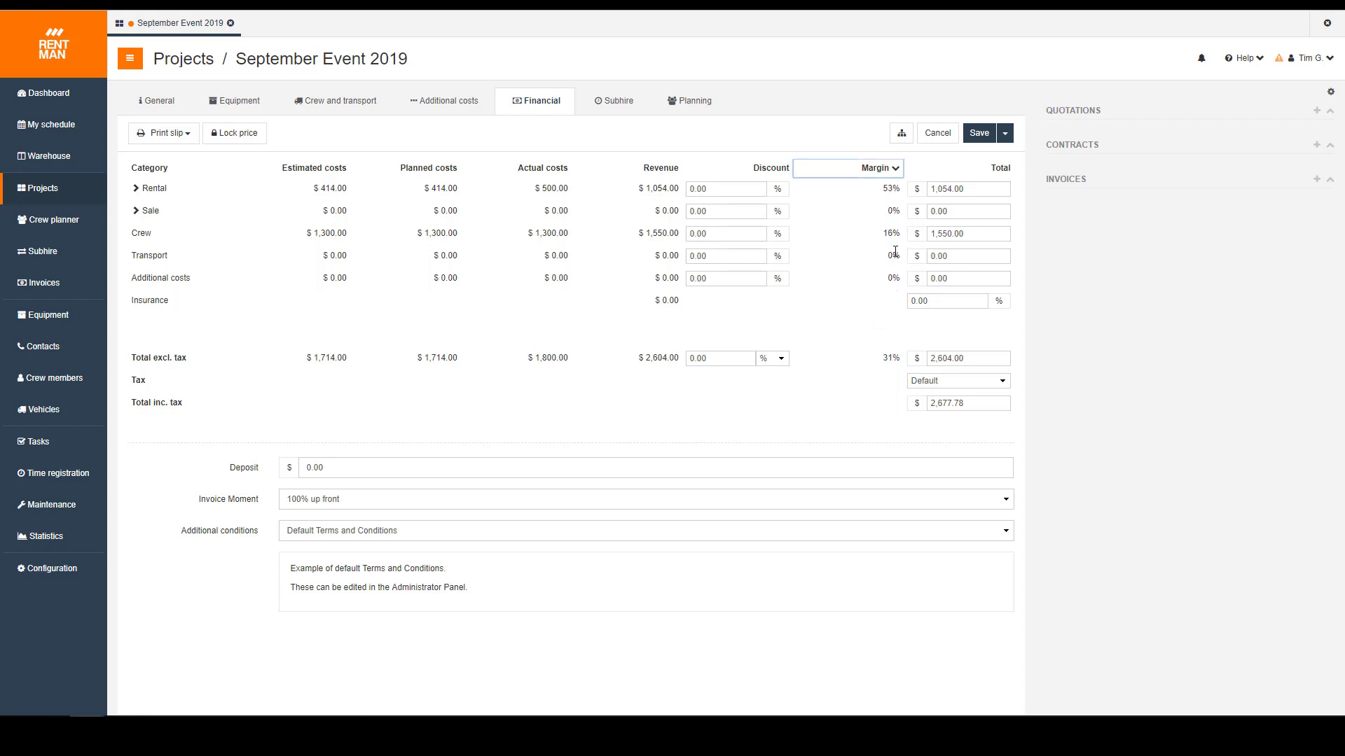
pyautogui.click(896, 170)
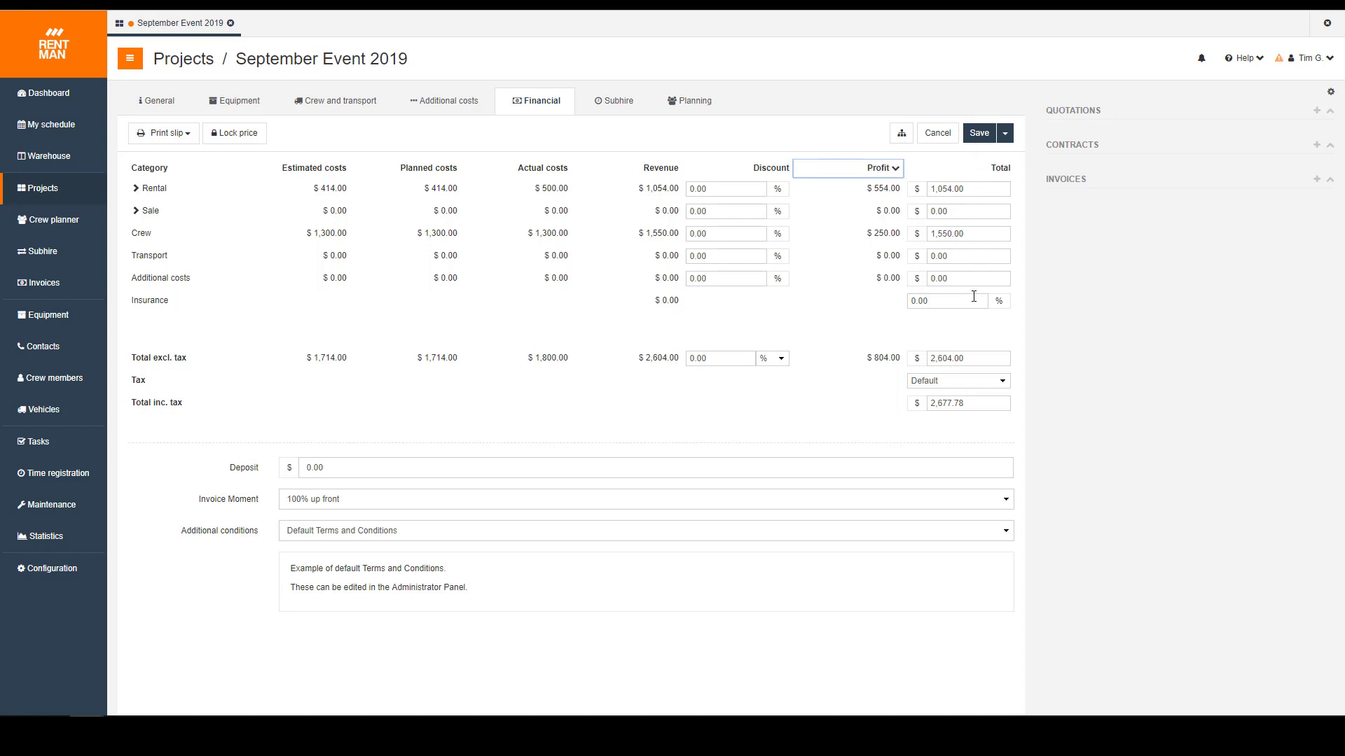
pyautogui.click(984, 382)
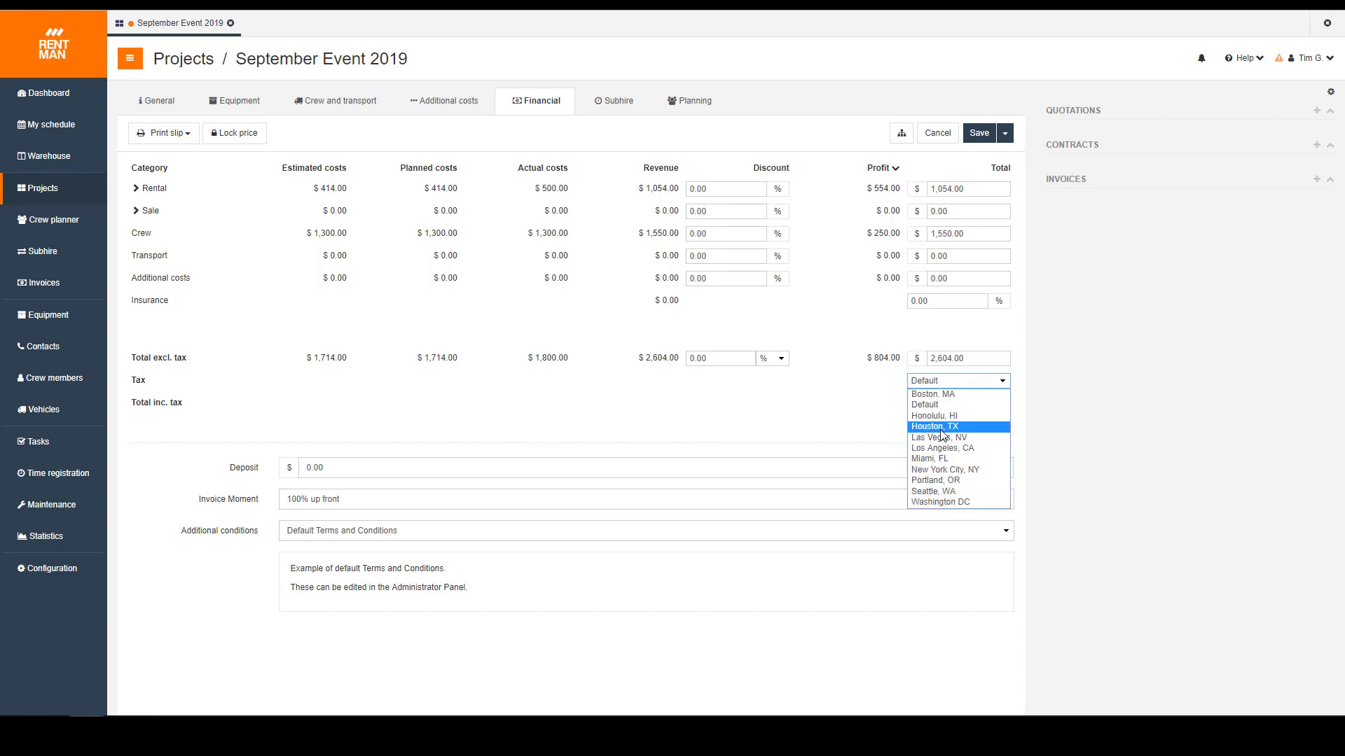
pyautogui.click(878, 421)
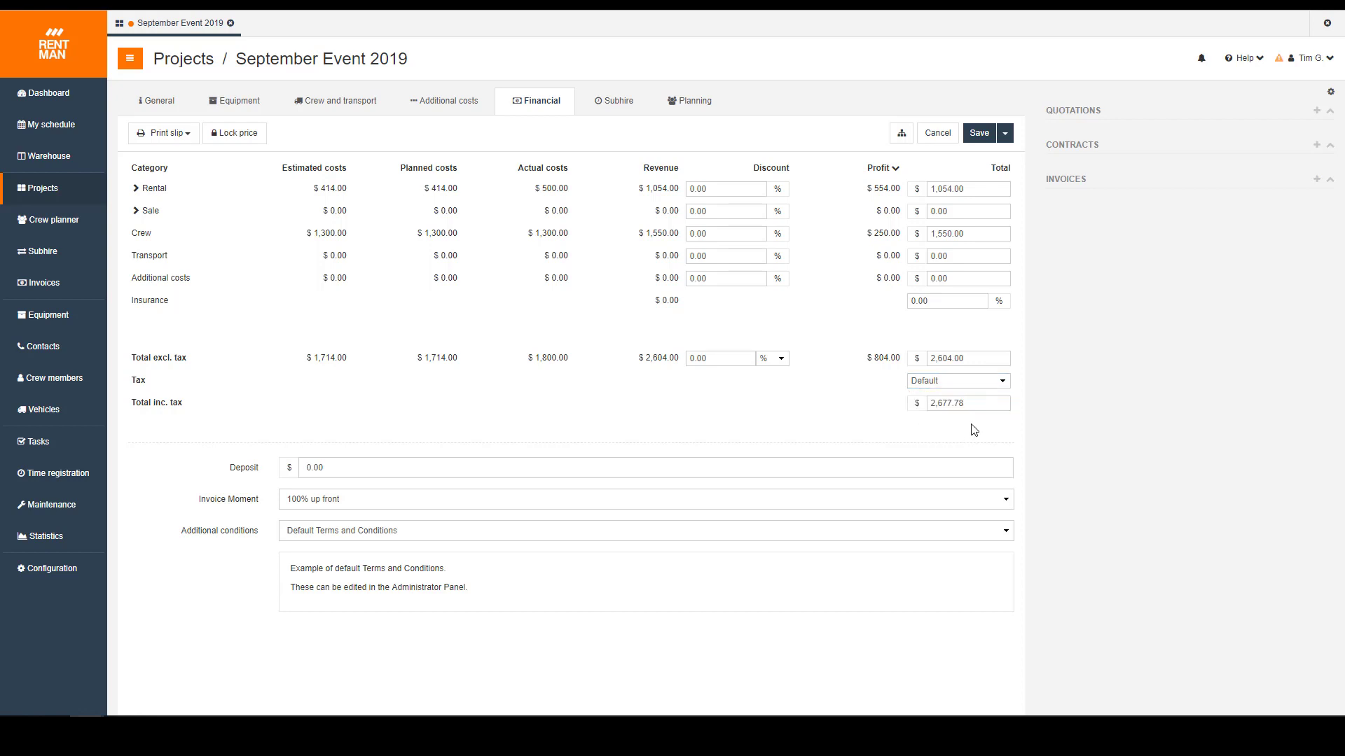
# Step: Set the project's total price excluding tax to $2,500
pyautogui.click(988, 404)
pyautogui.click(829, 422)
pyautogui.moveTo(984, 355); pyautogui.dragTo(900, 358)
pyautogui.write('2500')
pyautogui.click(1120, 323)
# Step: Look over the choices for the project's invoice moment and additional conditions without changing them
pyautogui.click(350, 500)
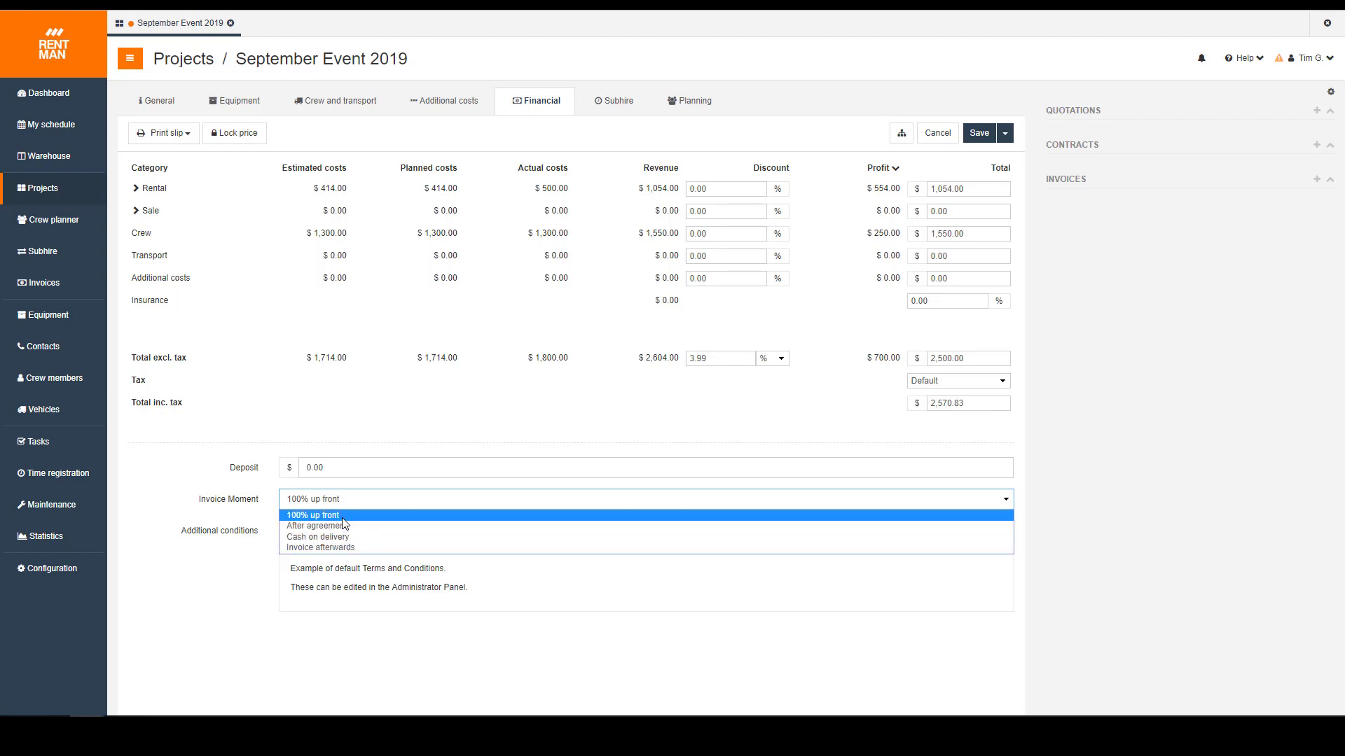
pyautogui.click(265, 522)
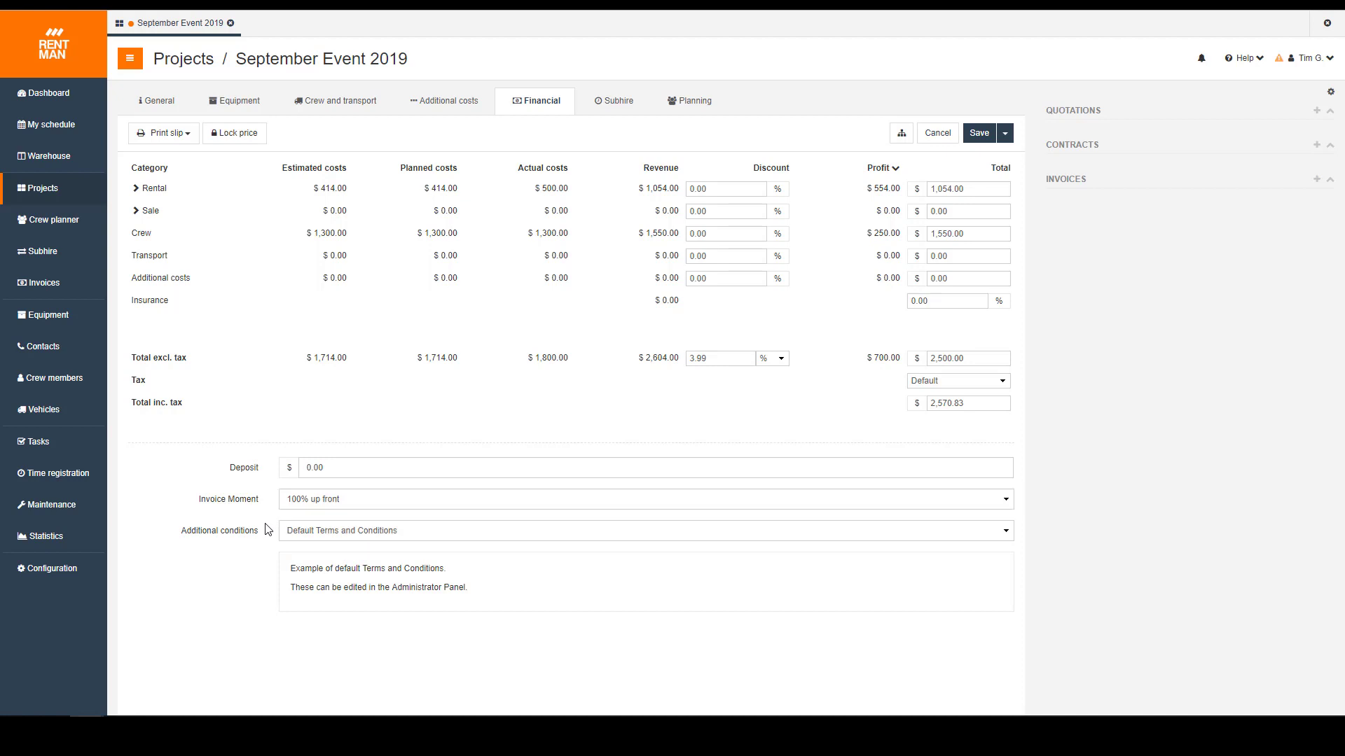
pyautogui.click(379, 541)
pyautogui.click(380, 542)
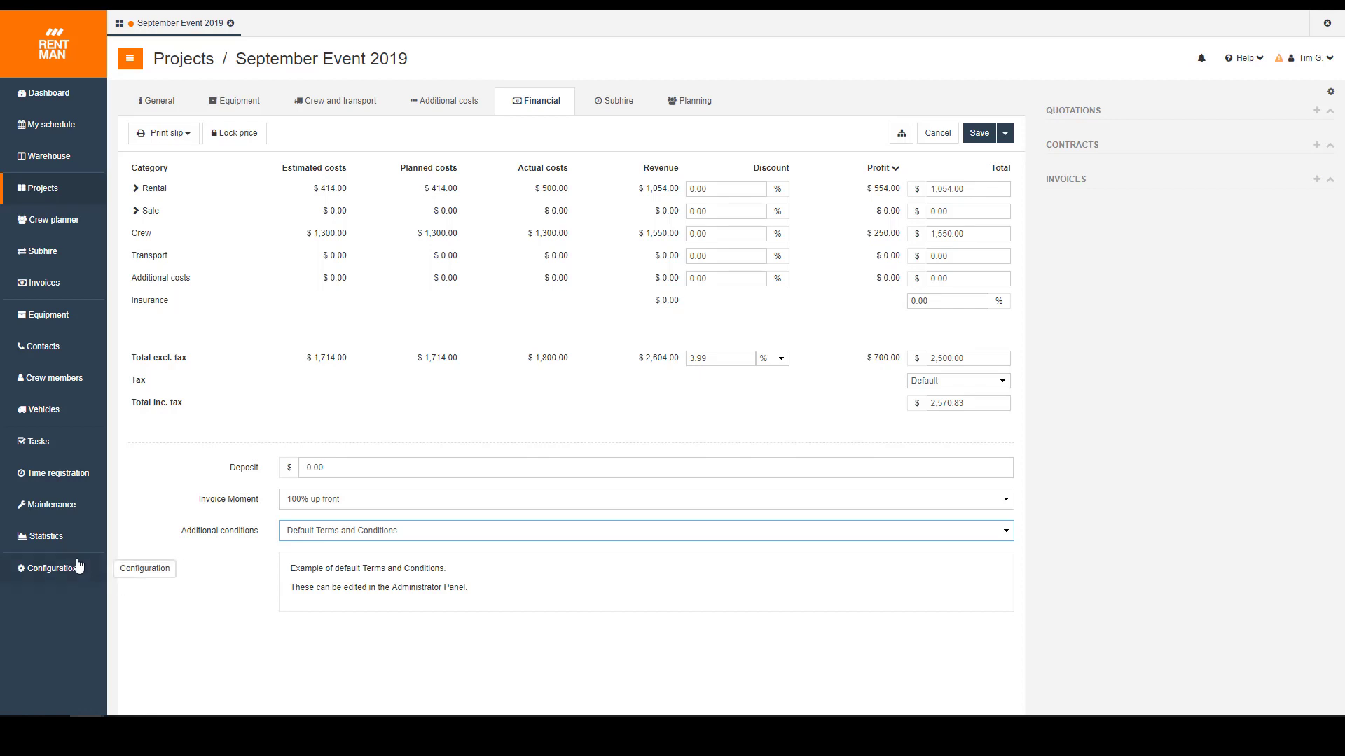
pyautogui.click(449, 531)
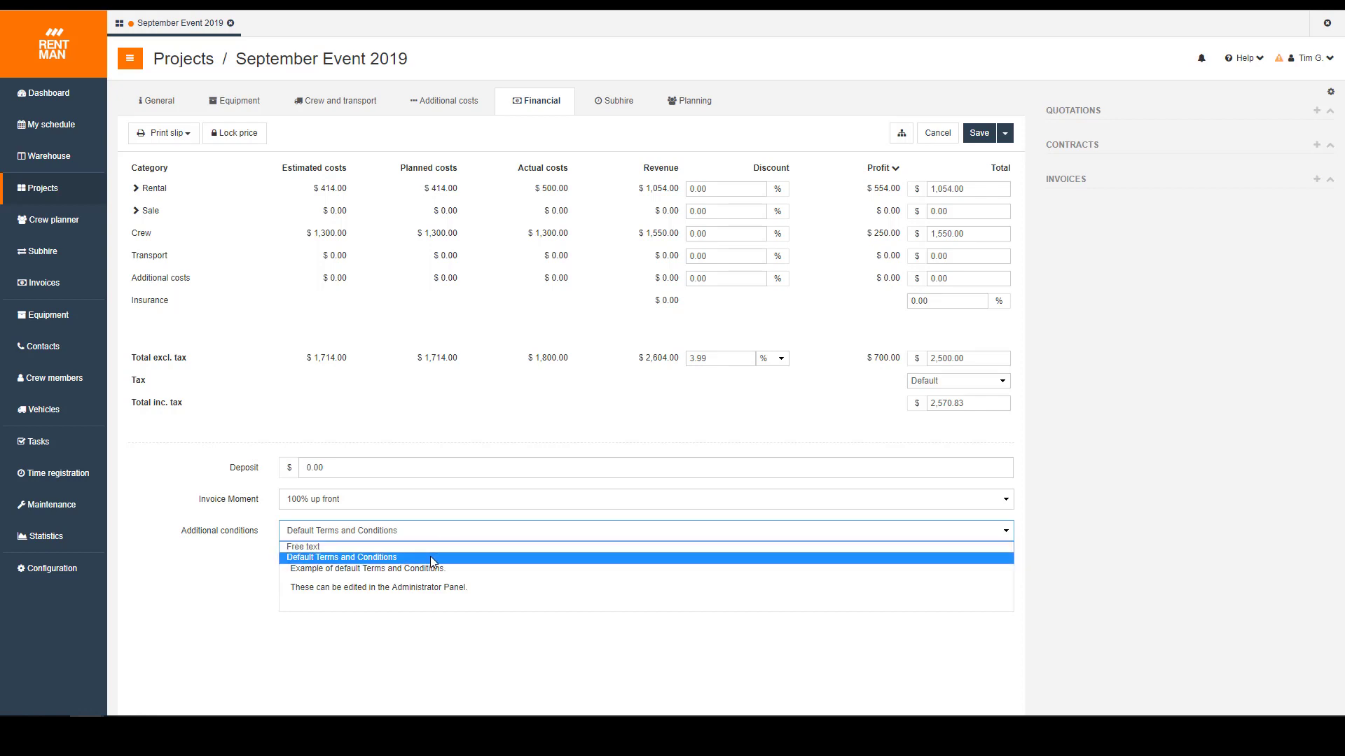
pyautogui.click(233, 569)
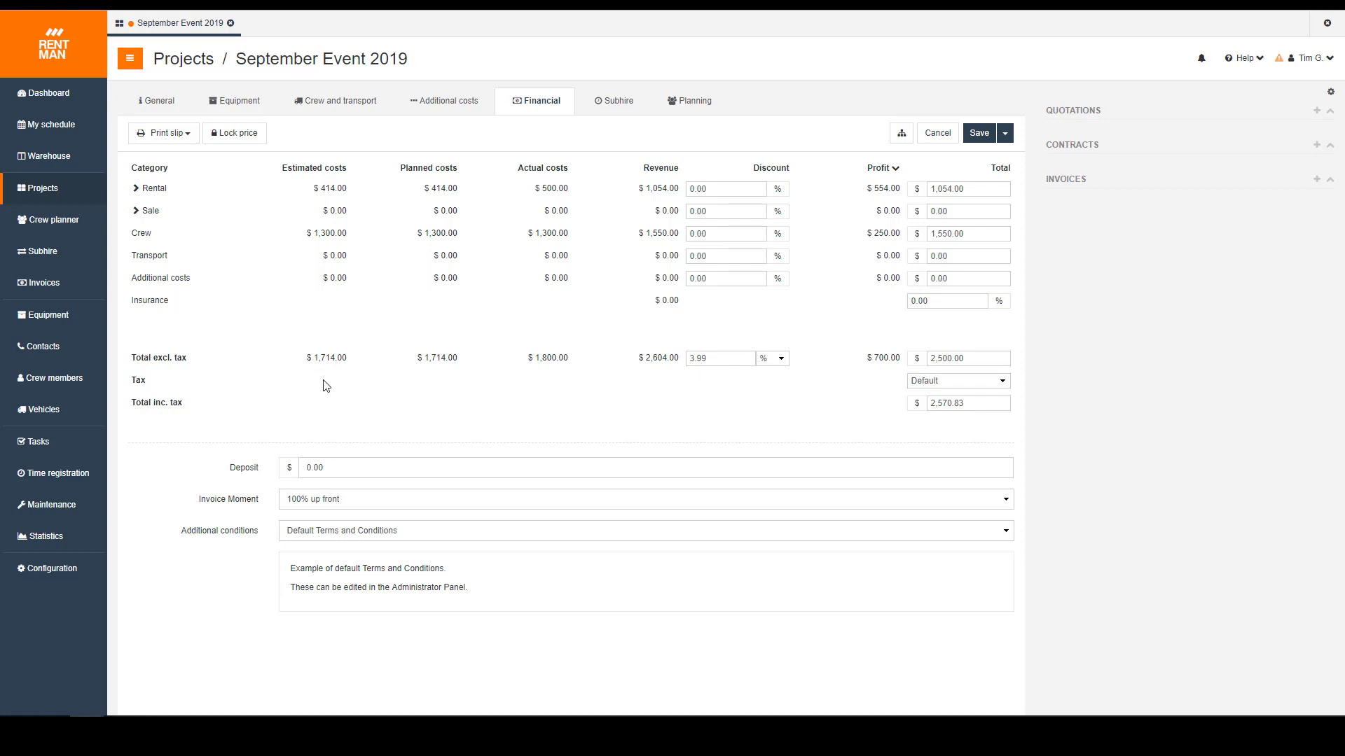
# Step: Create a quotation for the project and generate its document with the Compact template
pyautogui.moveTo(369, 266)
pyautogui.click(187, 135)
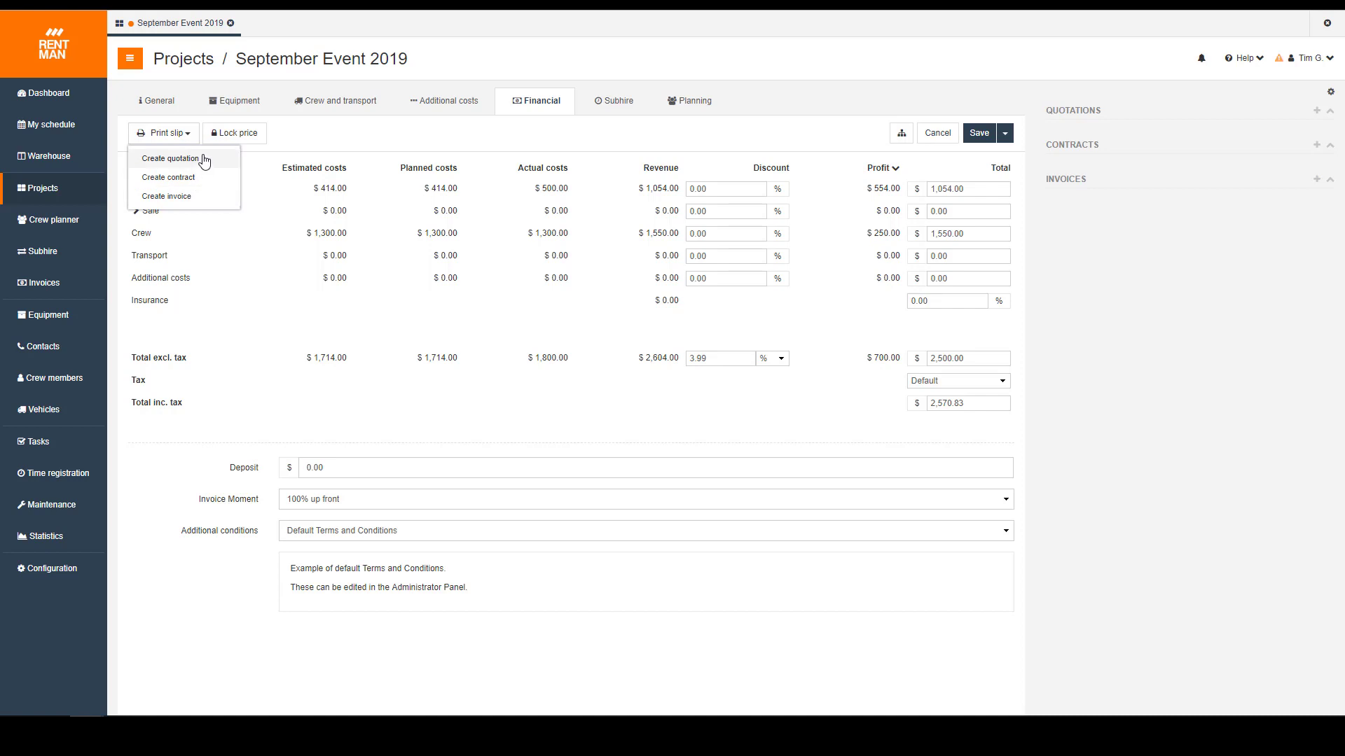
pyautogui.click(201, 159)
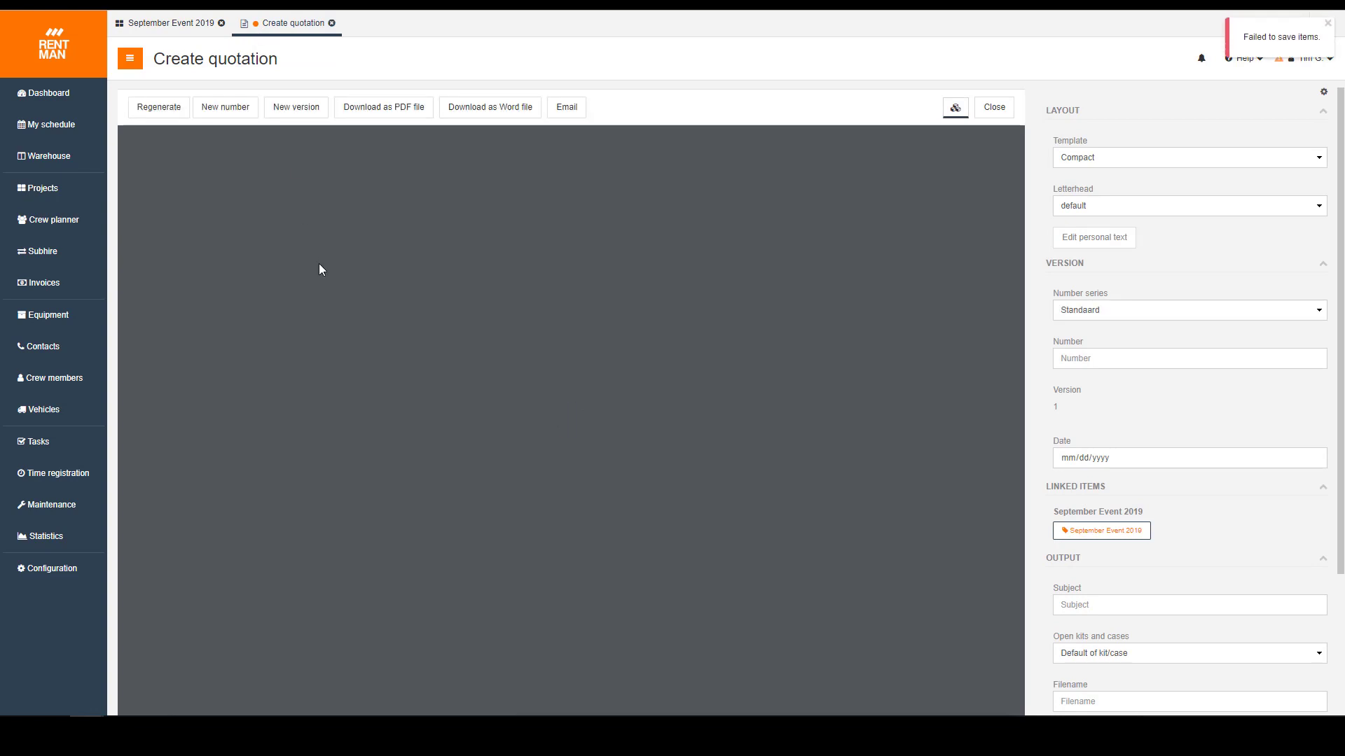
pyautogui.click(182, 113)
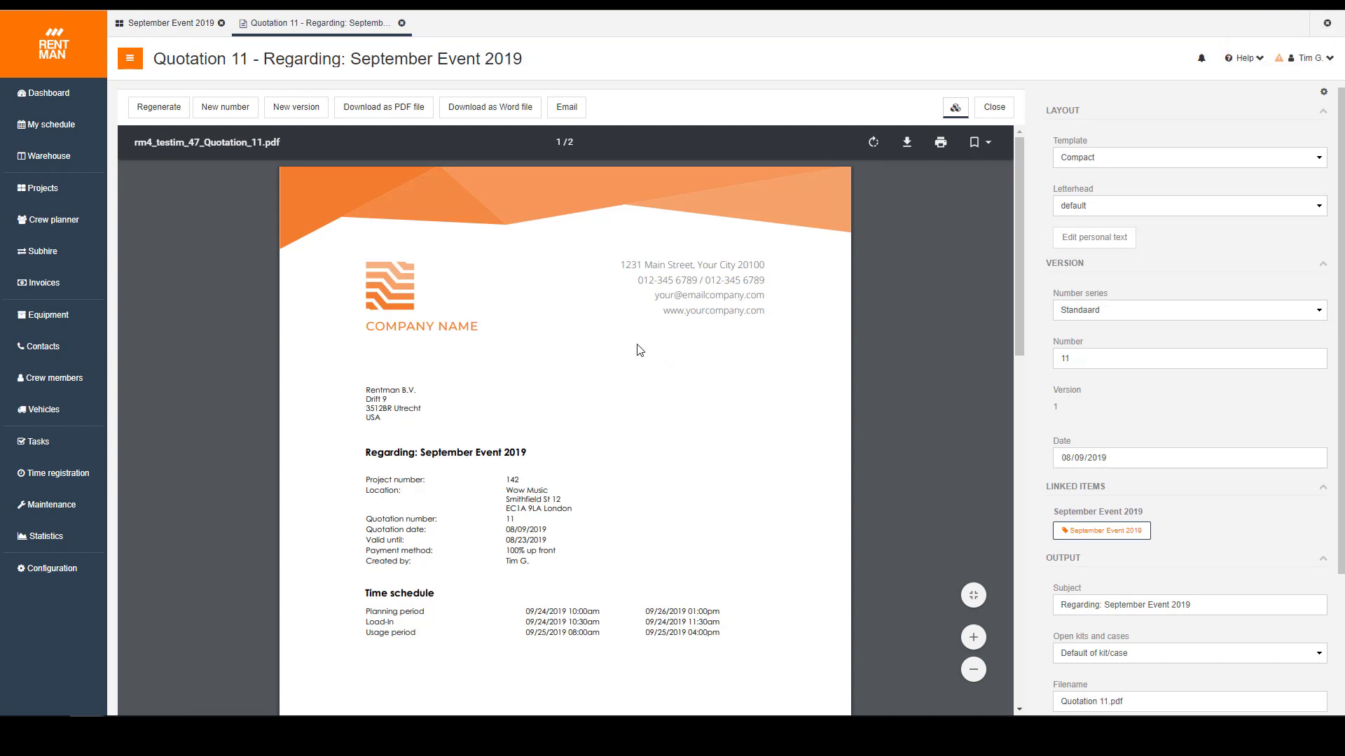
# Step: Examine the Compact quotation's project details, time schedule, specification, totals and additional conditions
pyautogui.scroll(-1, 638, 345)
pyautogui.scroll(1, 639, 345)
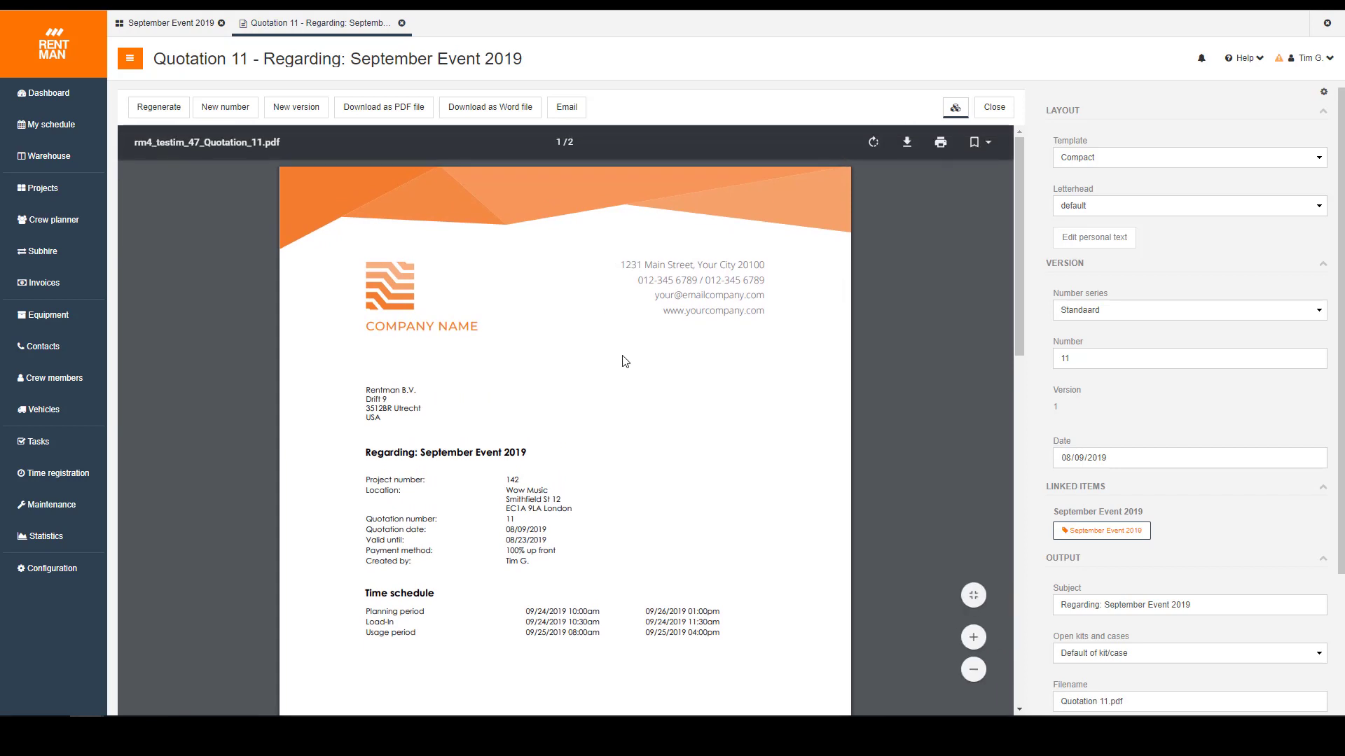
pyautogui.scroll(-10, 563, 416)
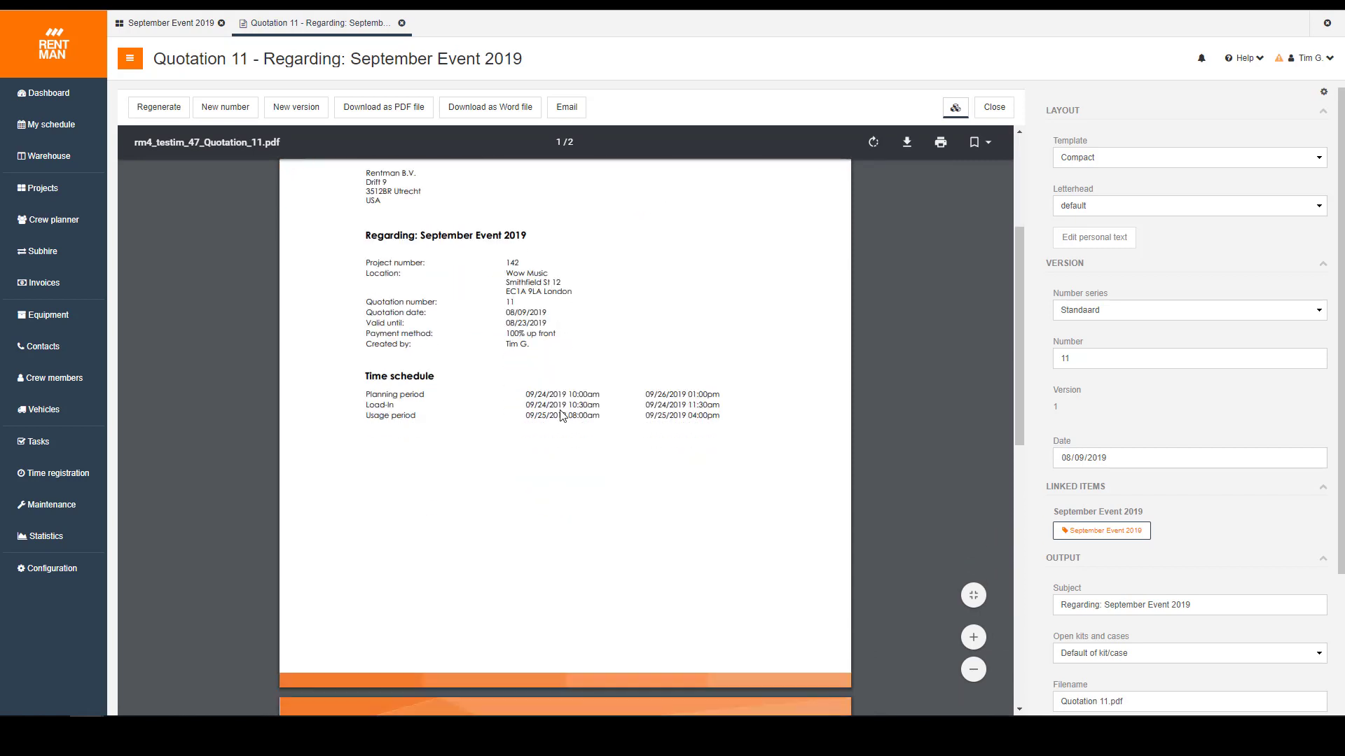
pyautogui.scroll(10, 575, 480)
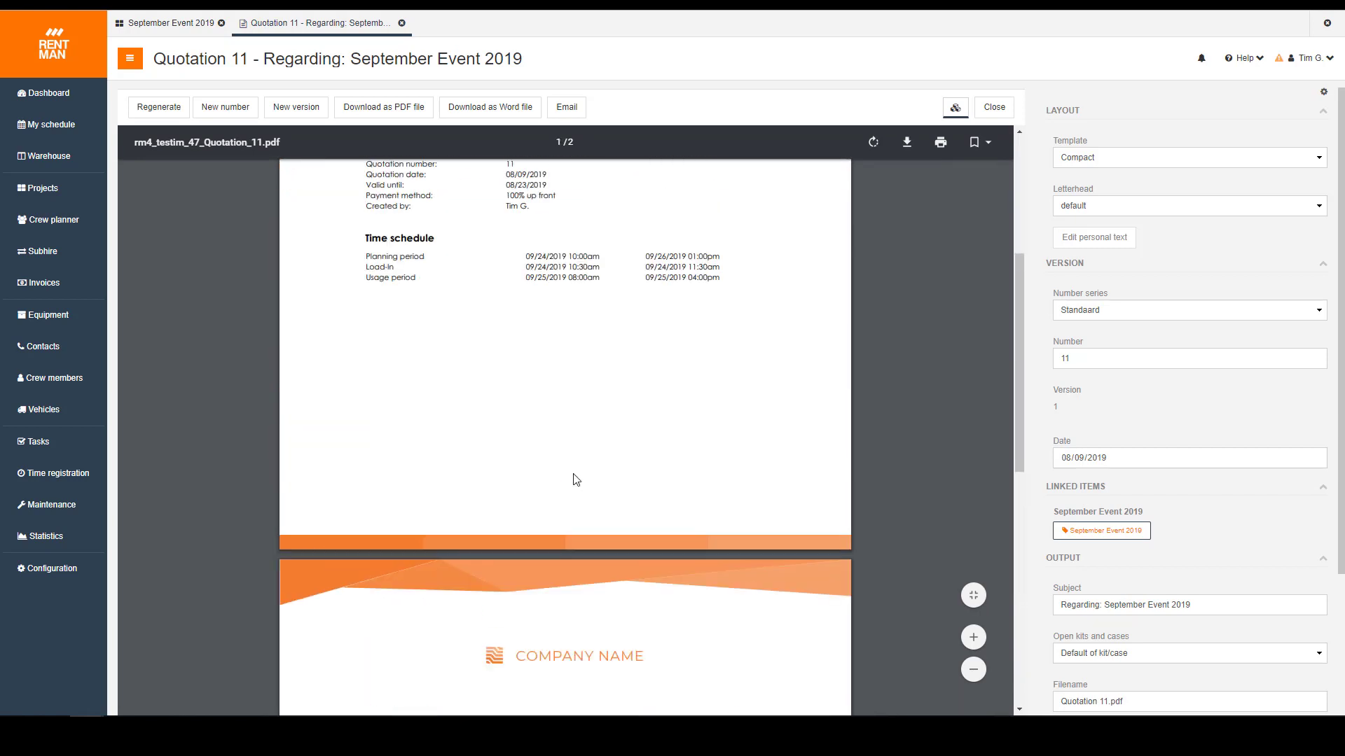
pyautogui.click(1097, 159)
pyautogui.click(1090, 174)
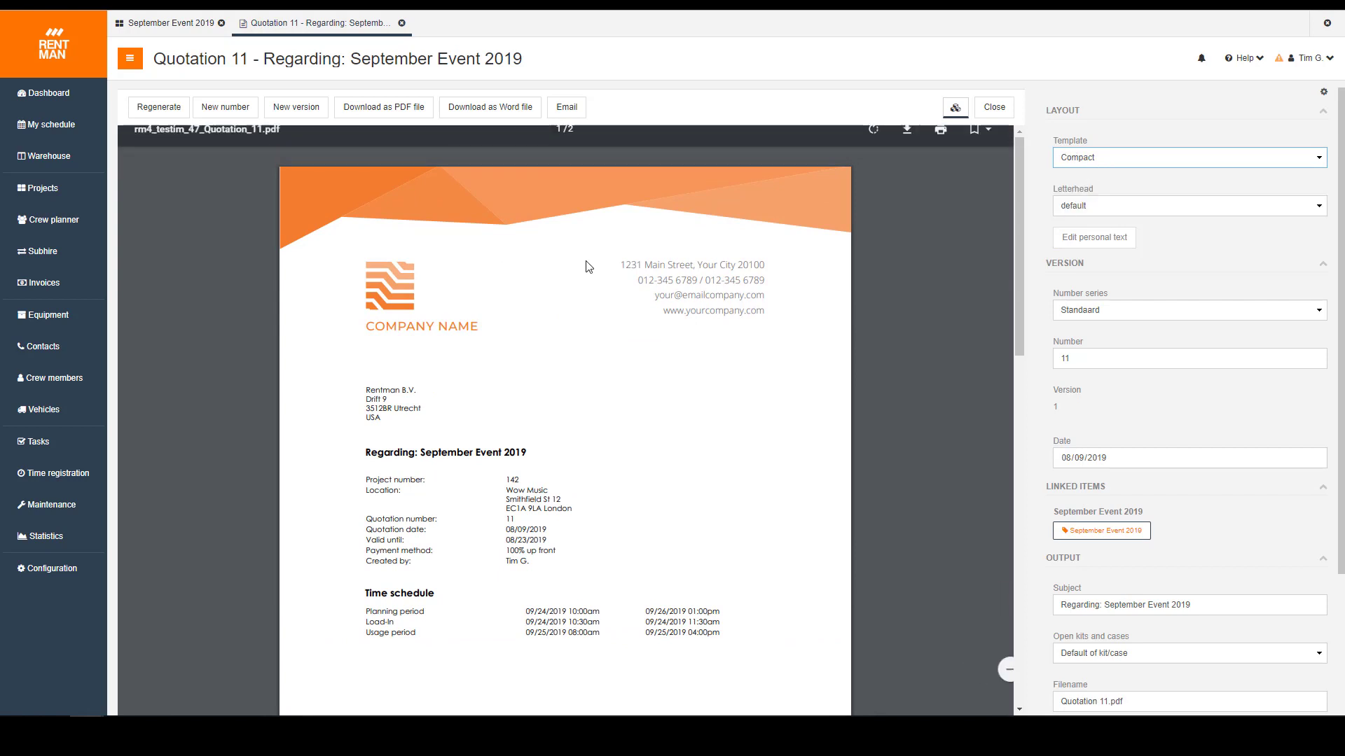
pyautogui.scroll(-10, 635, 354)
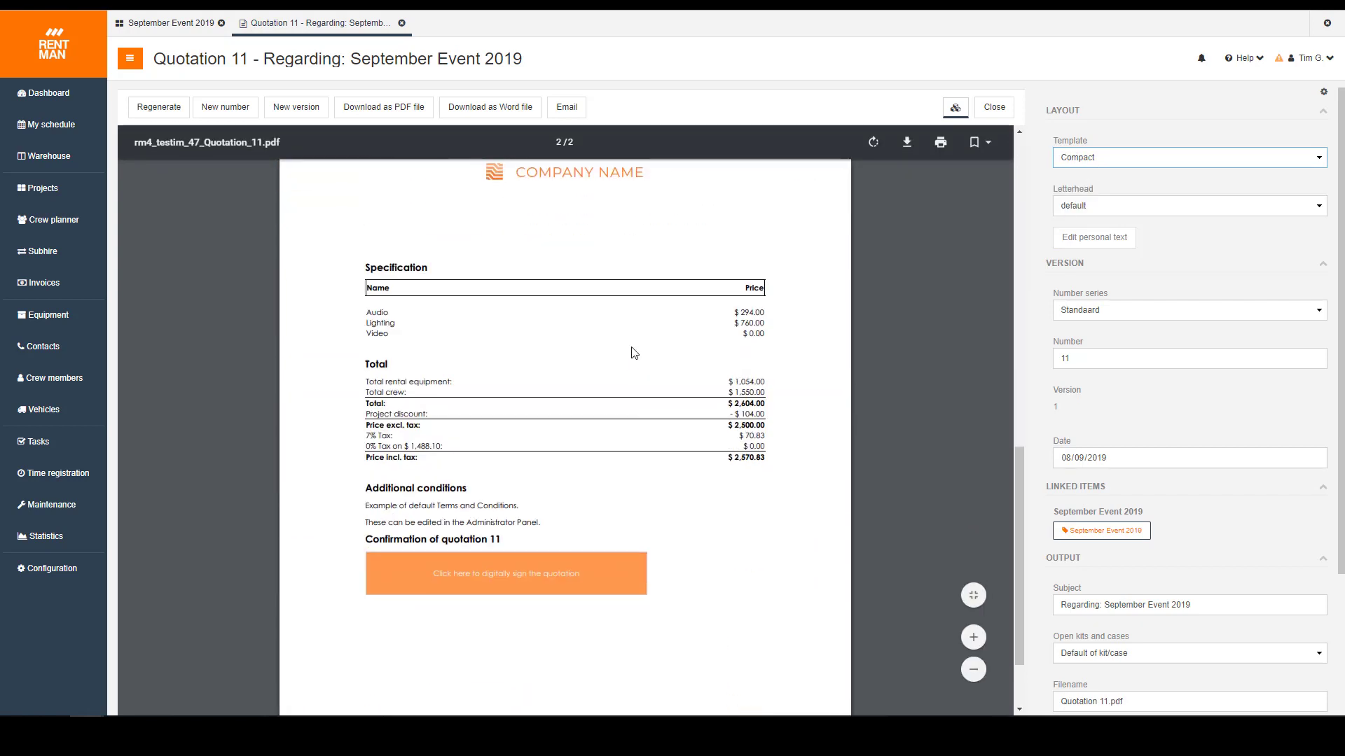
pyautogui.scroll(1, 634, 354)
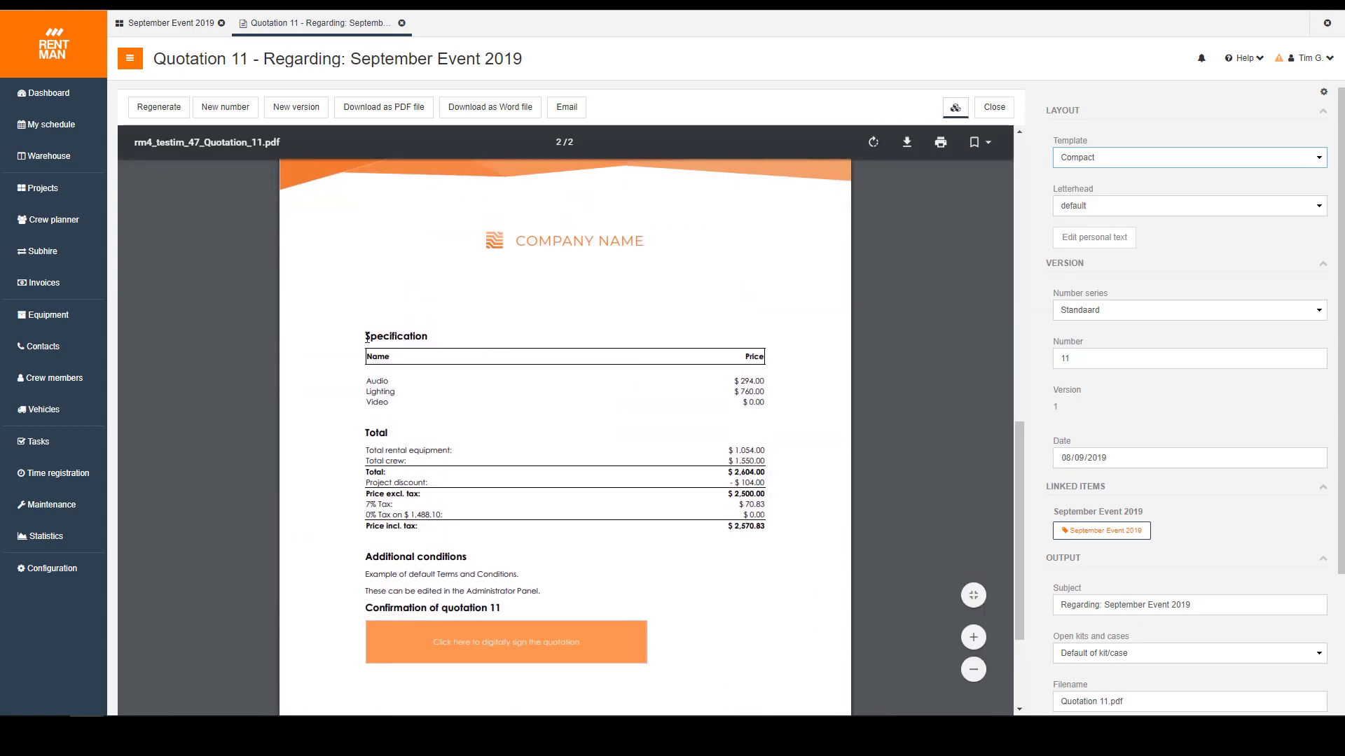
pyautogui.moveTo(367, 338); pyautogui.dragTo(404, 338)
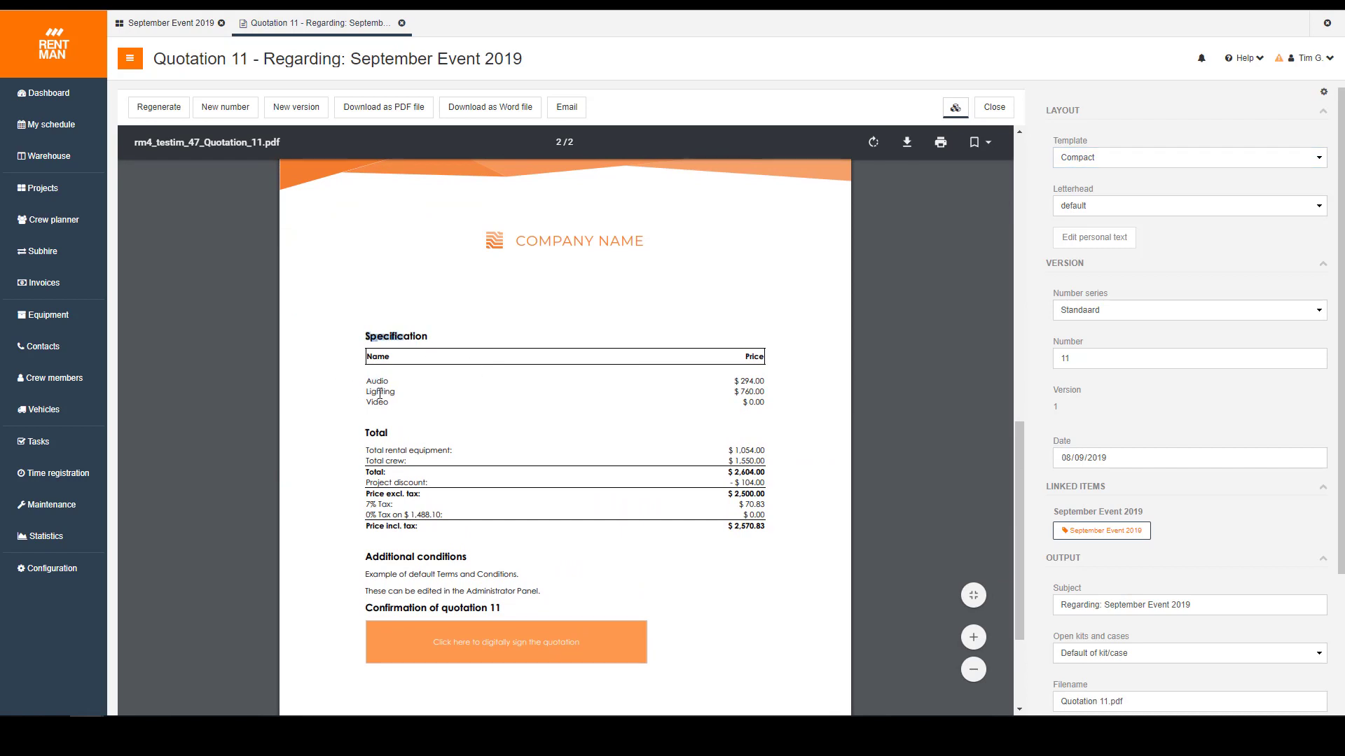
pyautogui.click(499, 433)
pyautogui.scroll(6, 511, 406)
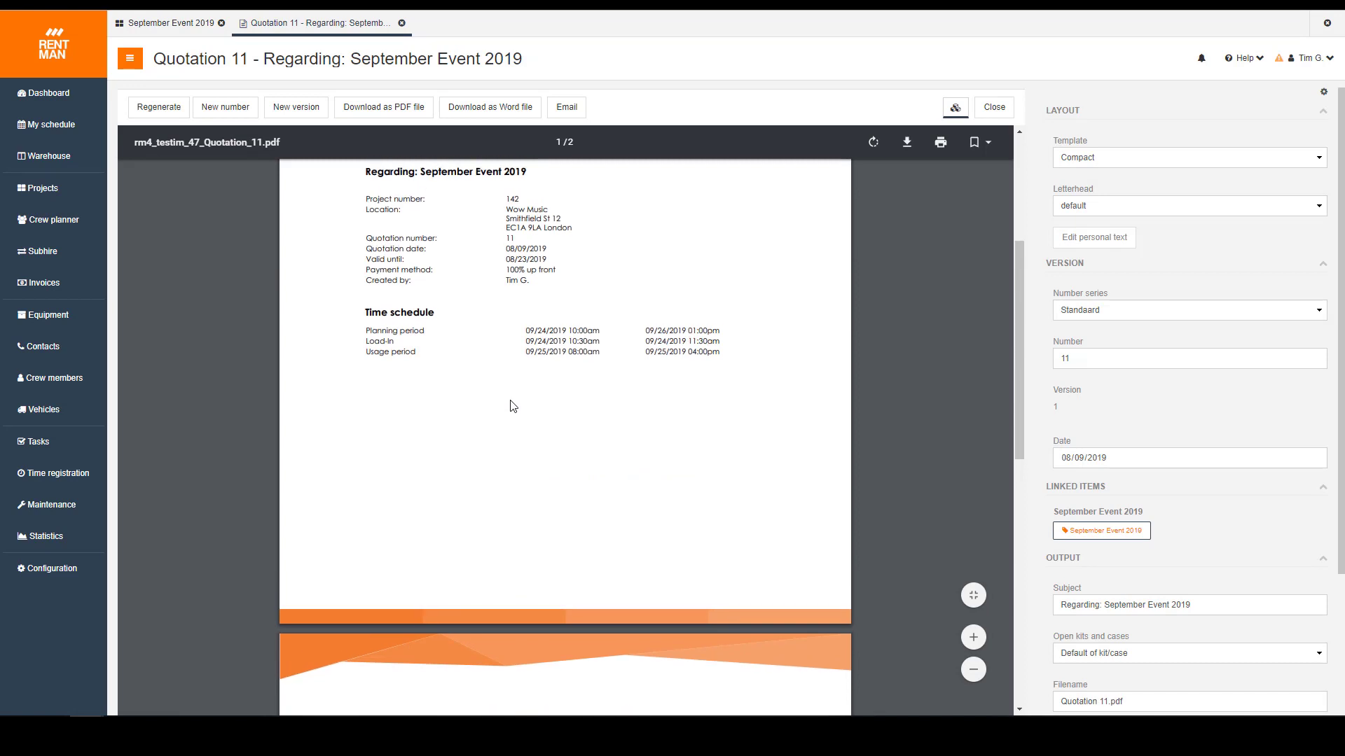
pyautogui.scroll(3, 513, 407)
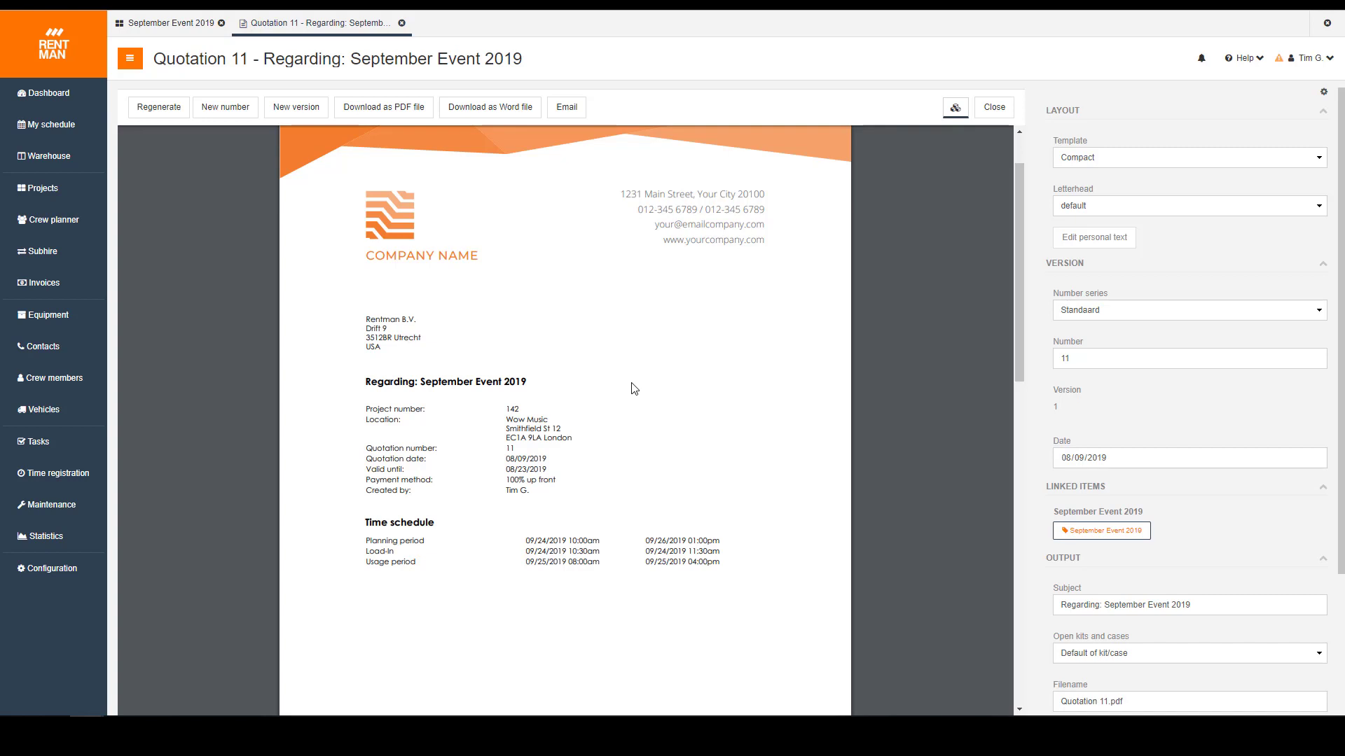
pyautogui.scroll(-3, 595, 330)
pyautogui.scroll(2, 627, 322)
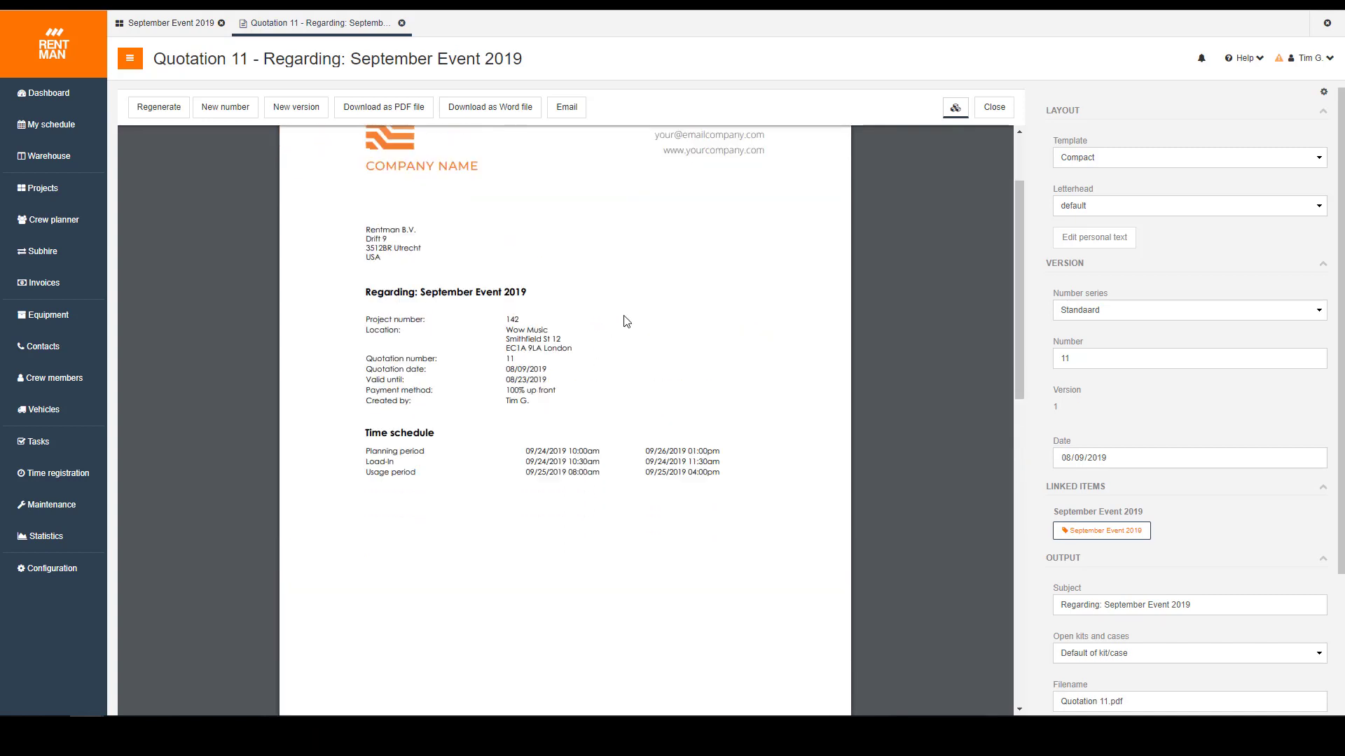
pyautogui.scroll(2, 626, 321)
# Step: Switch the quotation to the Extended template, regenerate it, and review its equipment, crew and total sections
pyautogui.click(1105, 157)
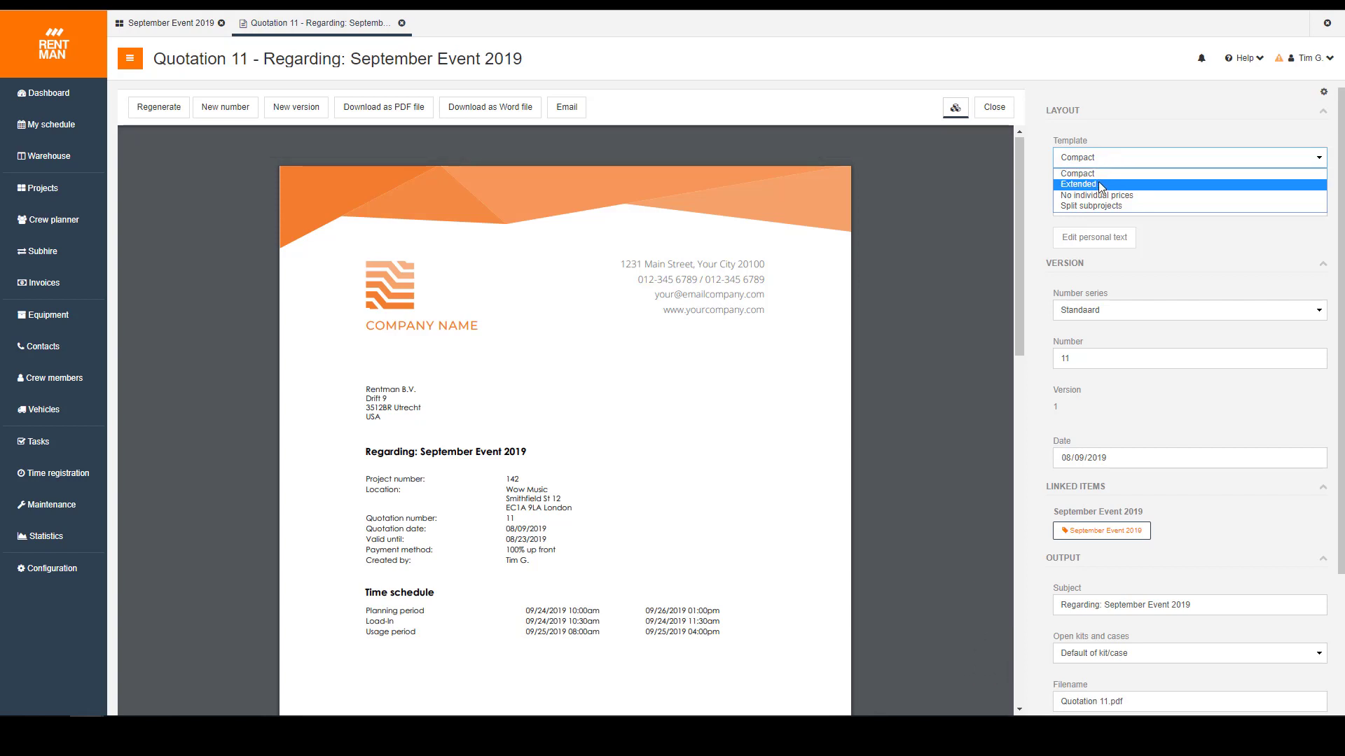
pyautogui.click(1101, 185)
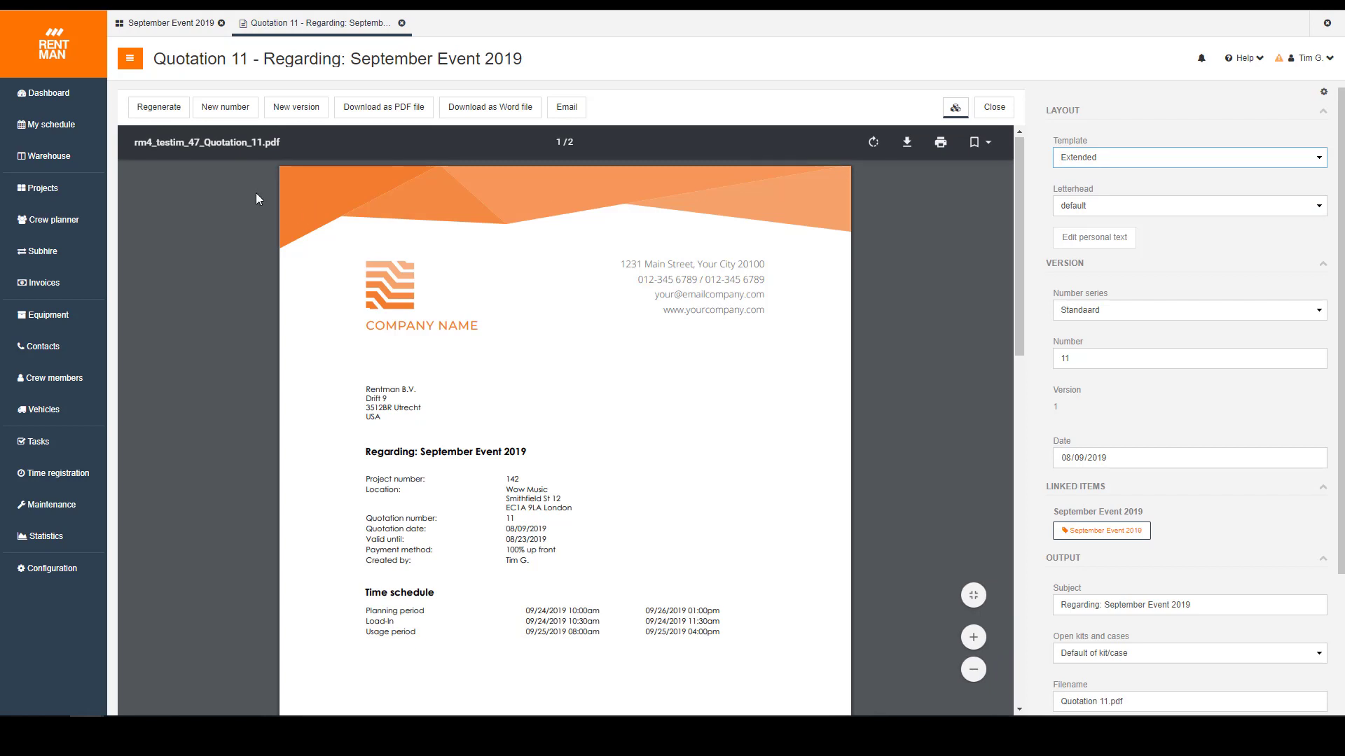
pyautogui.click(180, 111)
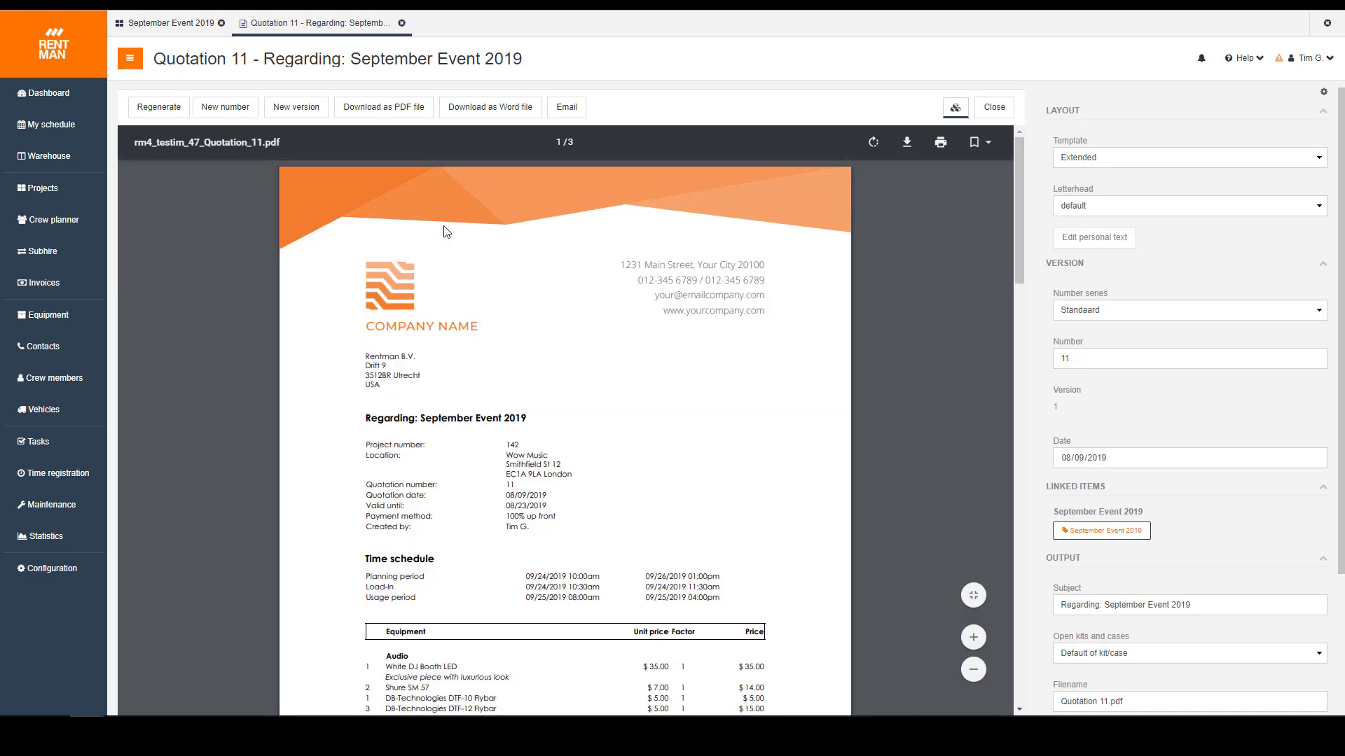
pyautogui.scroll(-3, 446, 232)
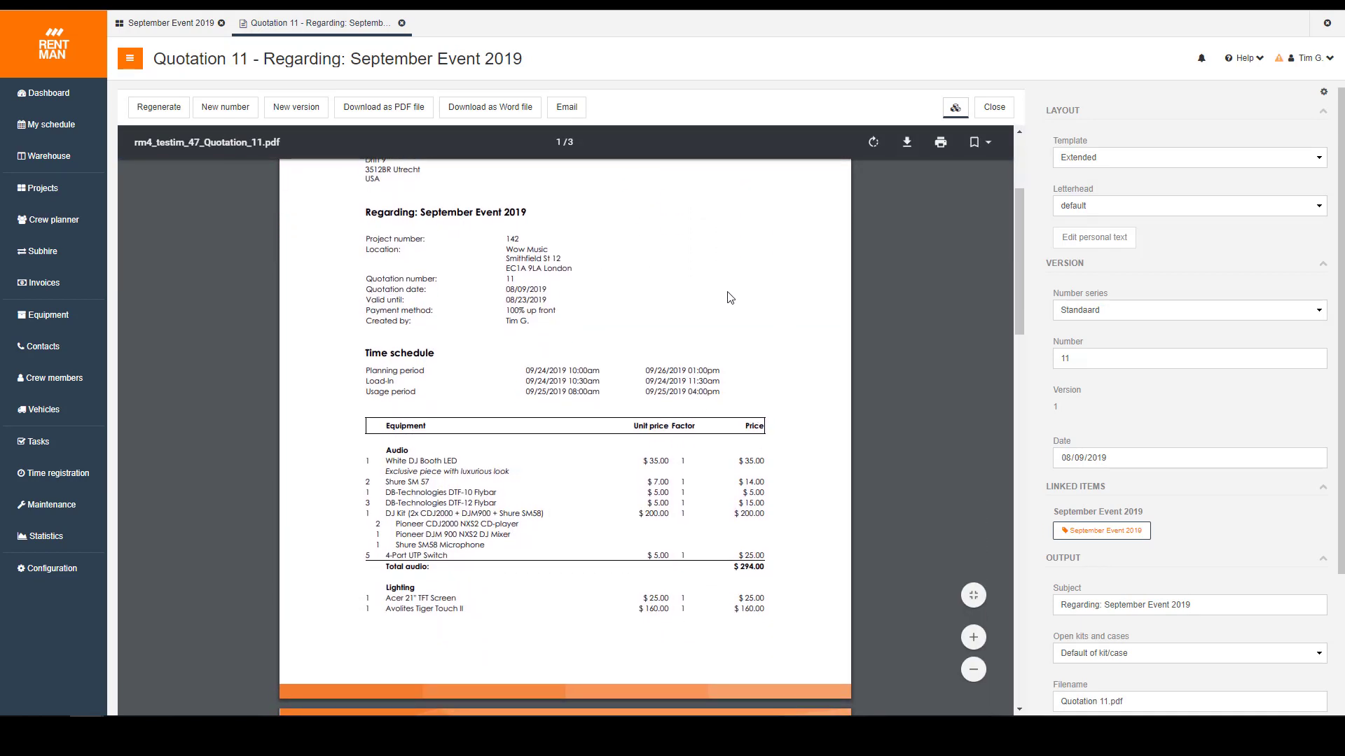
pyautogui.scroll(-1, 688, 381)
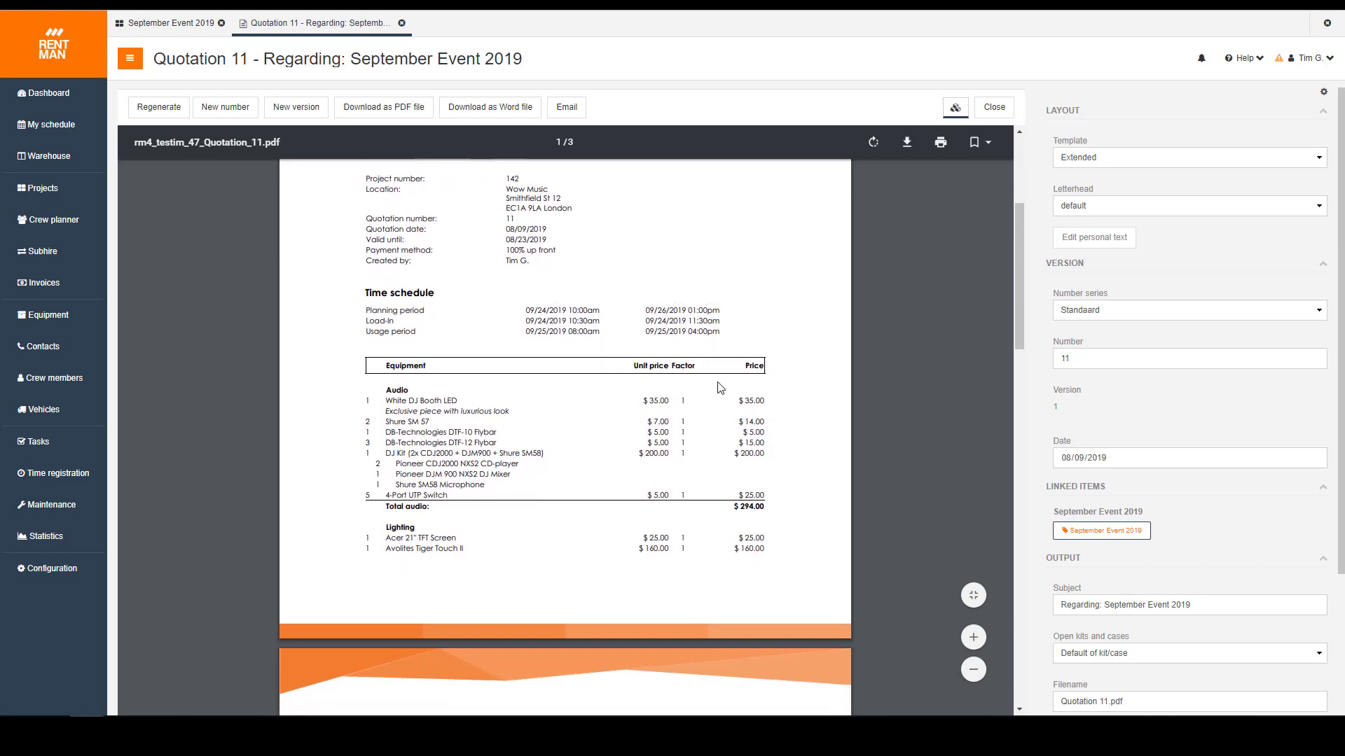
pyautogui.scroll(-6, 619, 485)
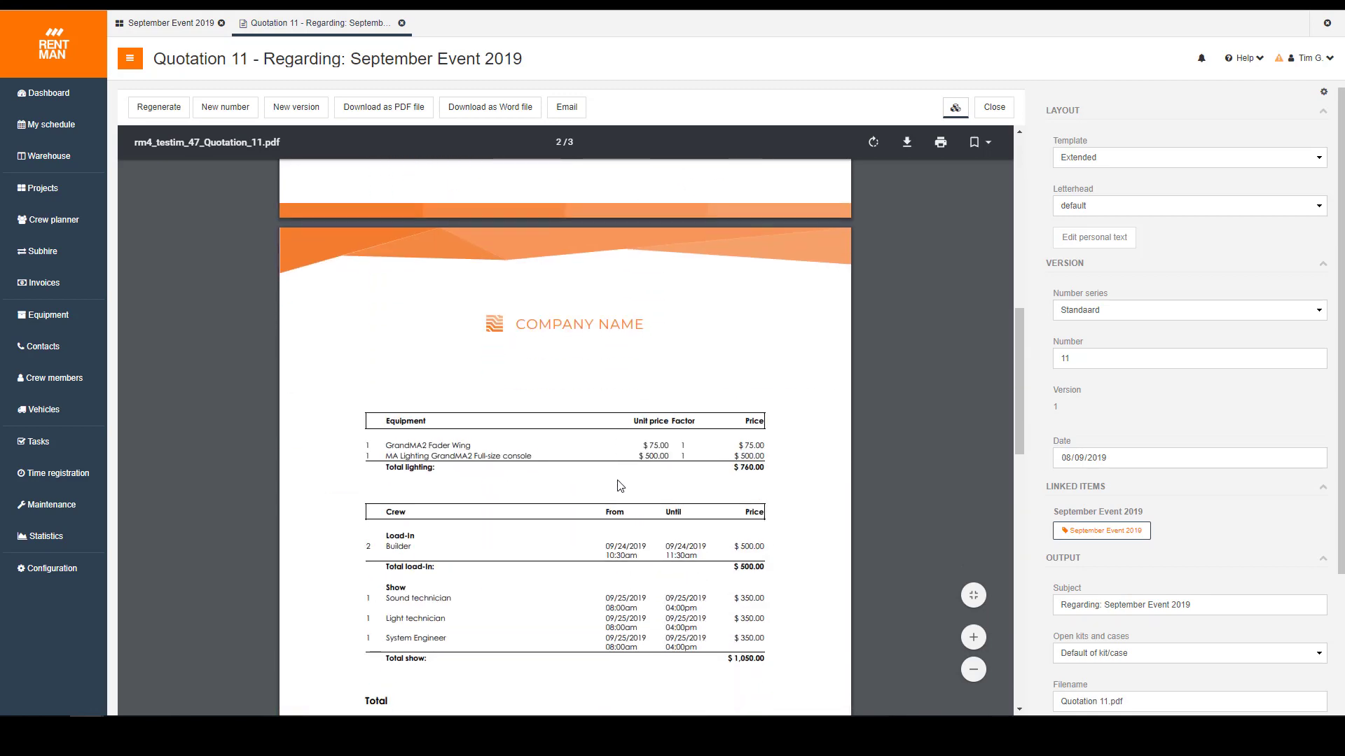
pyautogui.scroll(-4, 476, 409)
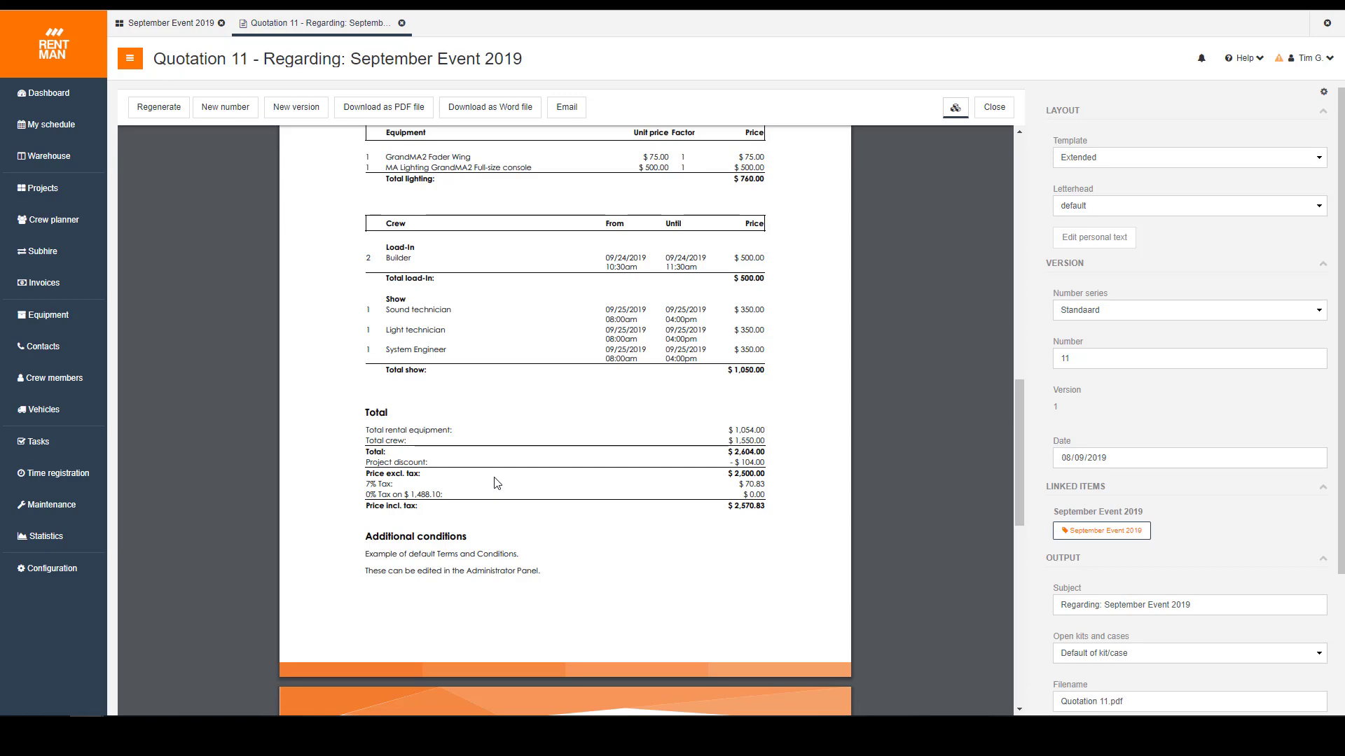
# Step: Switch the quotation to the No individual prices template, regenerate it, and review its equipment, crew and total sections
pyautogui.scroll(15, 549, 442)
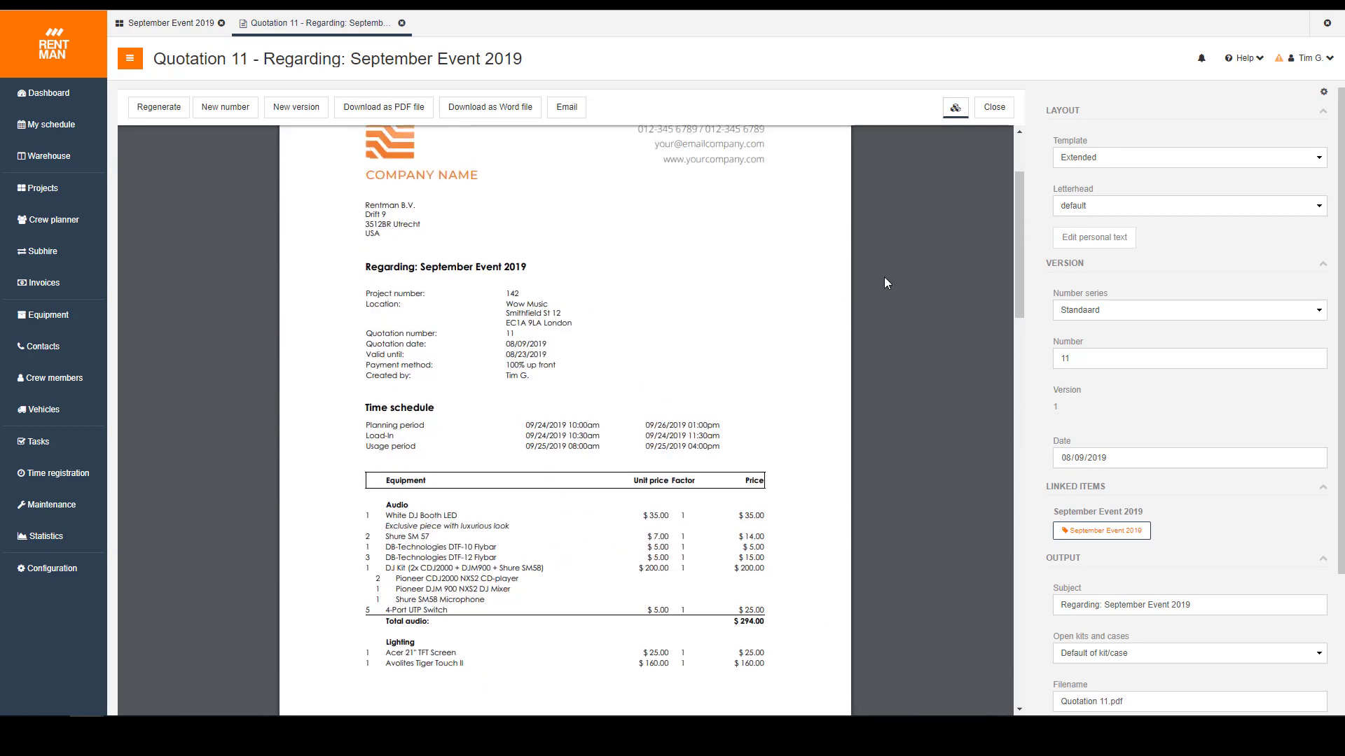
pyautogui.click(1110, 156)
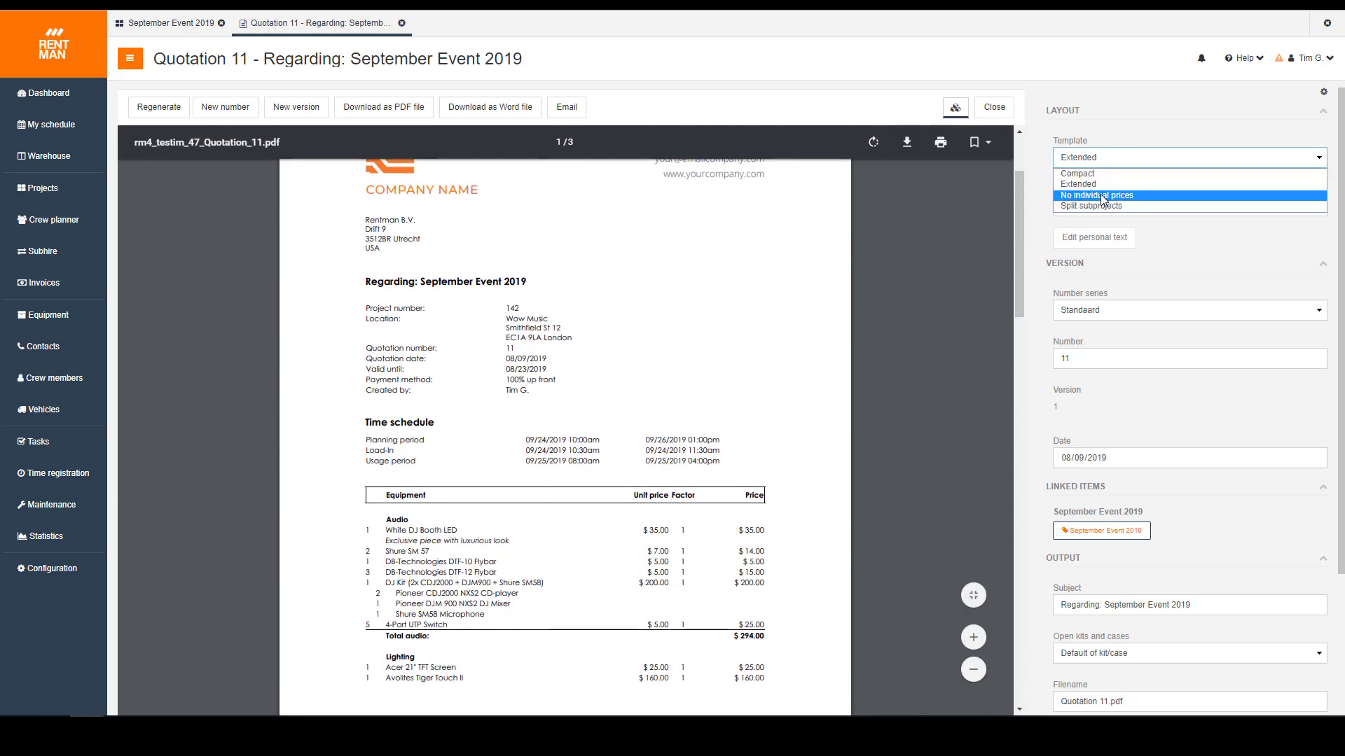
pyautogui.click(1103, 200)
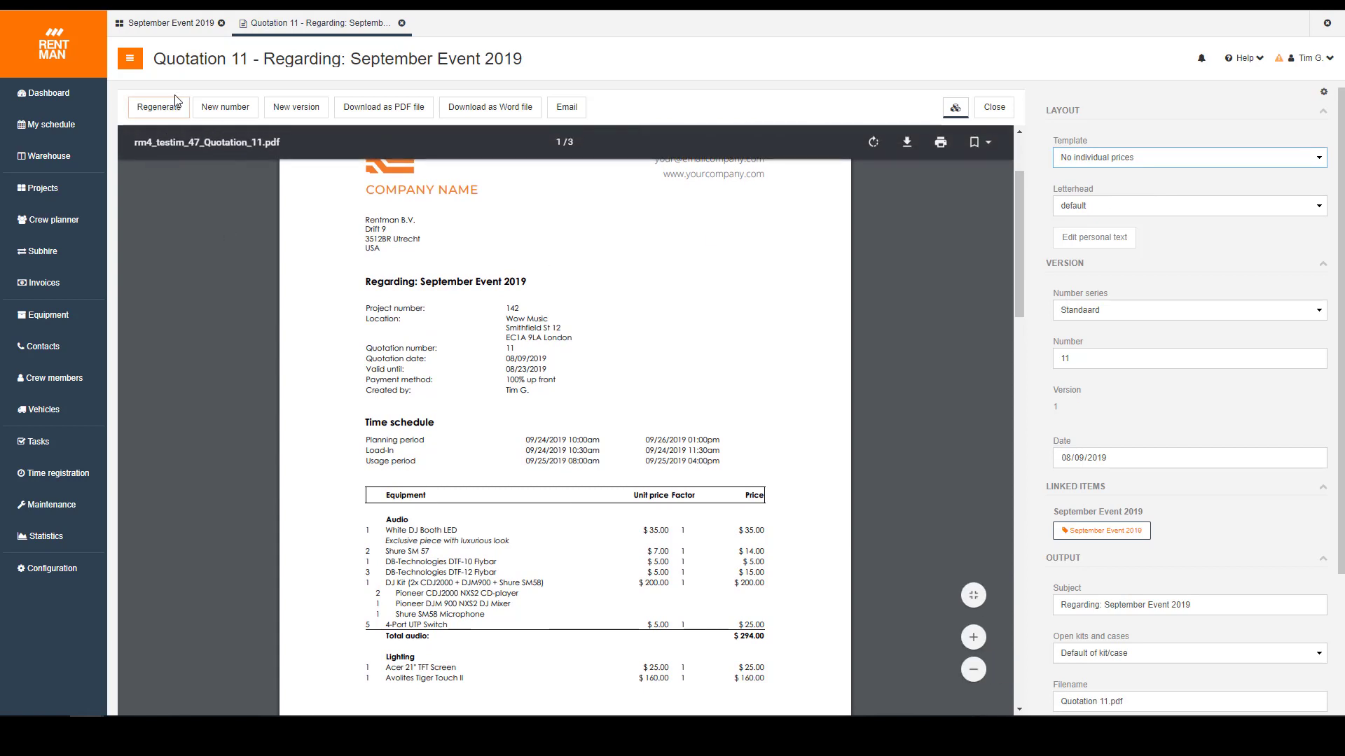
pyautogui.click(174, 114)
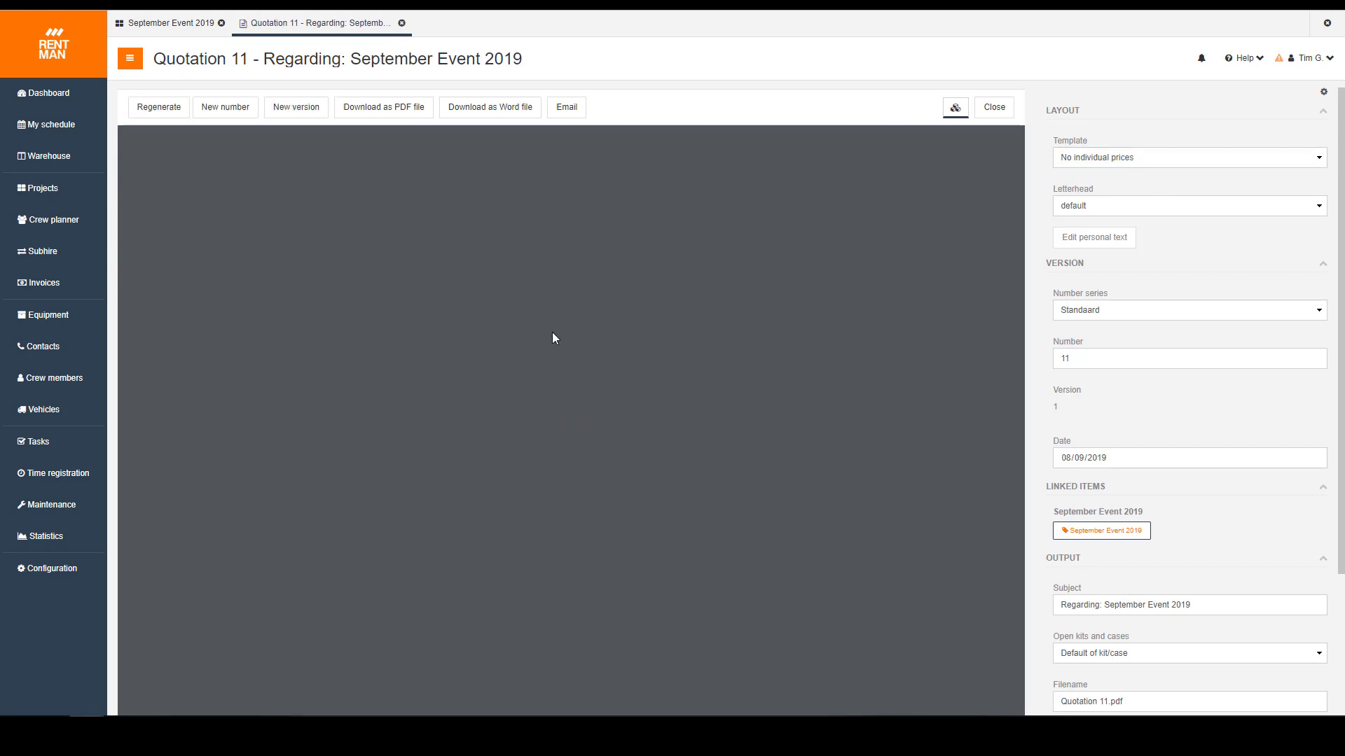
pyautogui.scroll(-9, 552, 337)
pyautogui.scroll(-5, 552, 338)
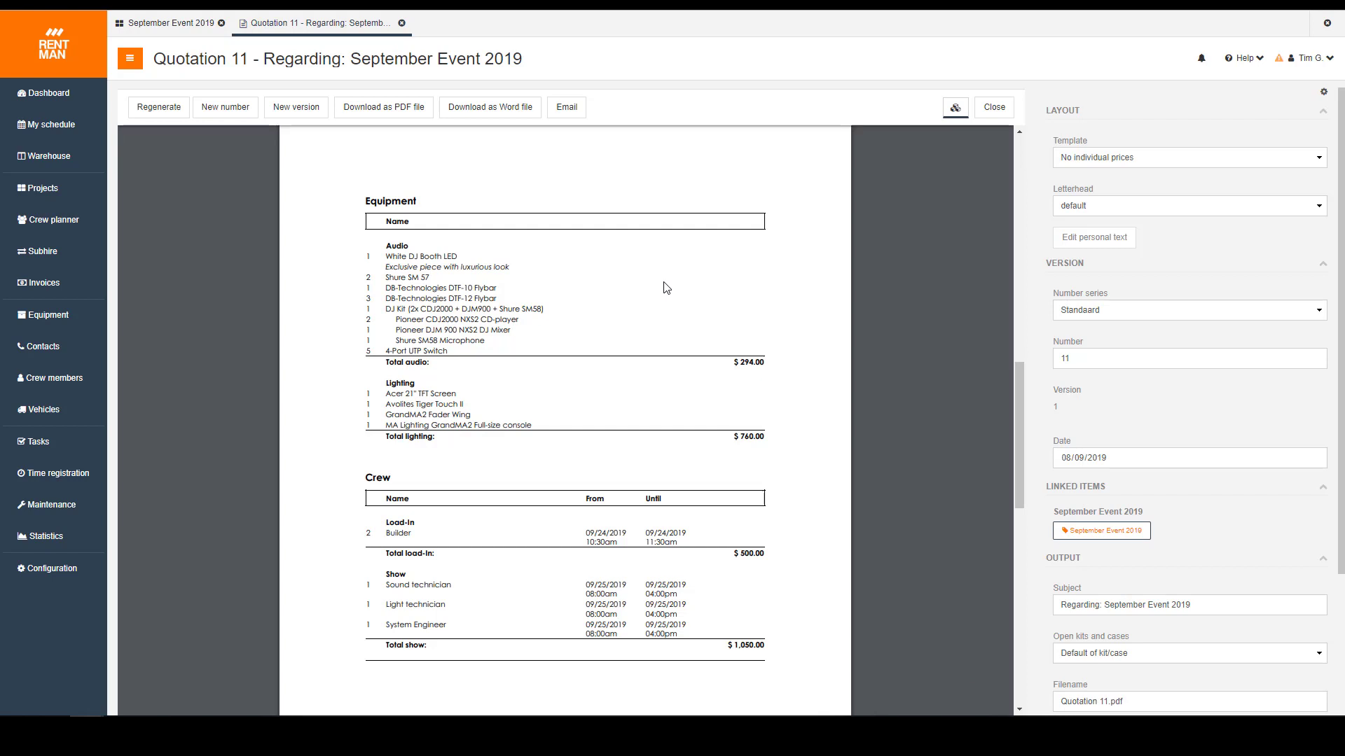
pyautogui.scroll(-5, 666, 280)
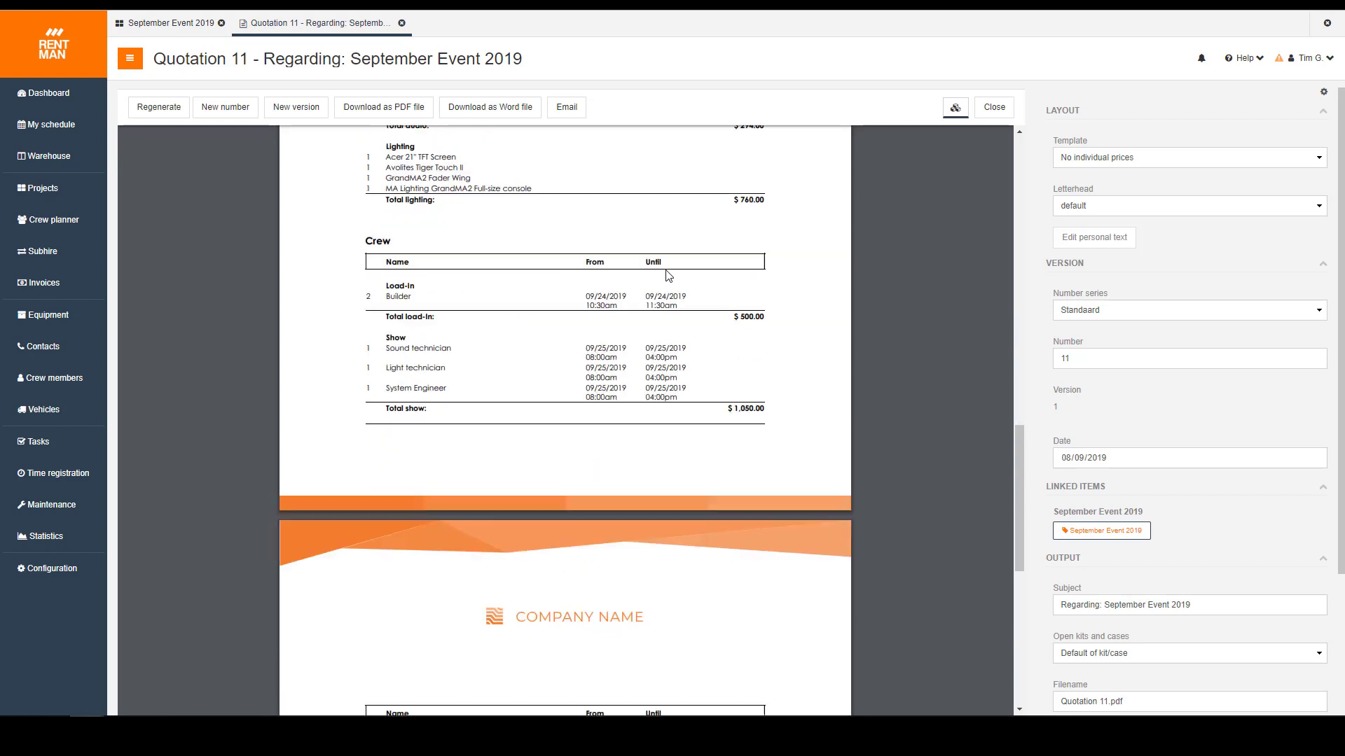
pyautogui.scroll(-3, 606, 398)
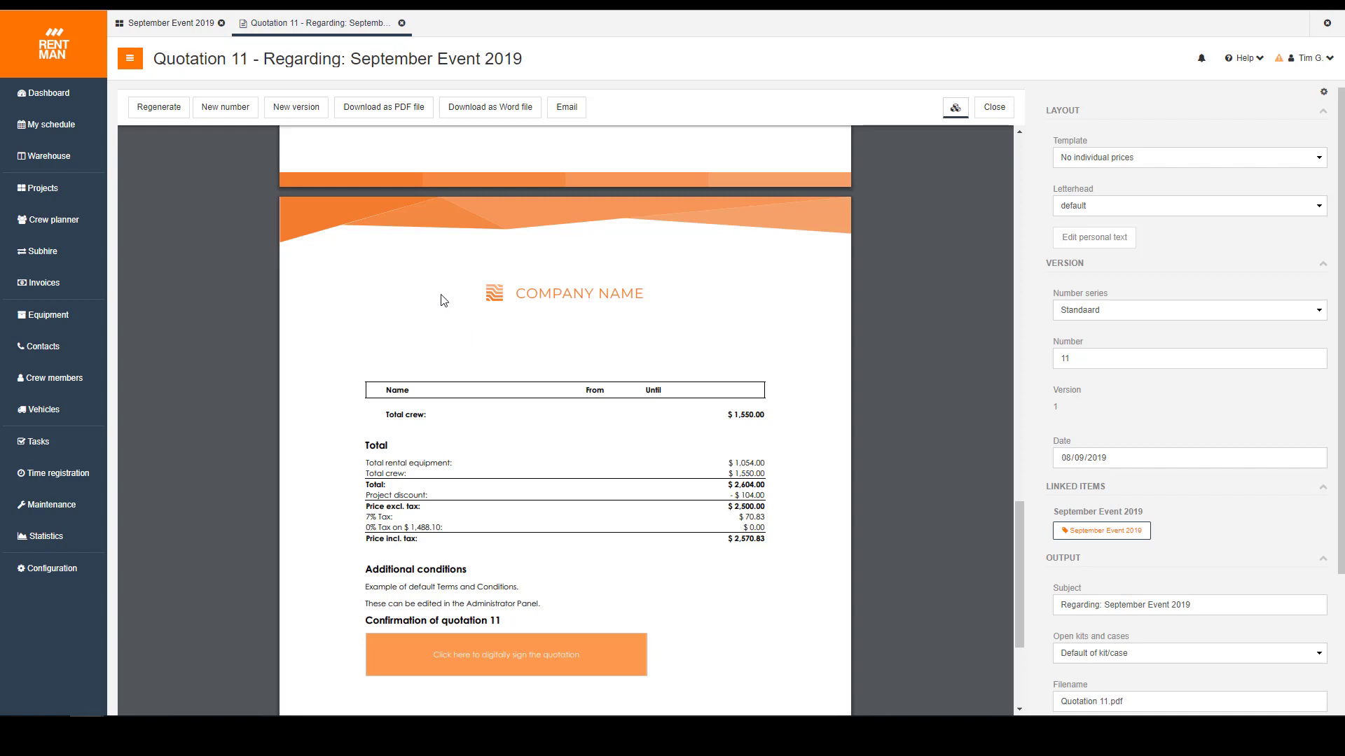
# Step: Prepare an email for the quotation with the Default message template, then cancel it without sending
pyautogui.click(576, 109)
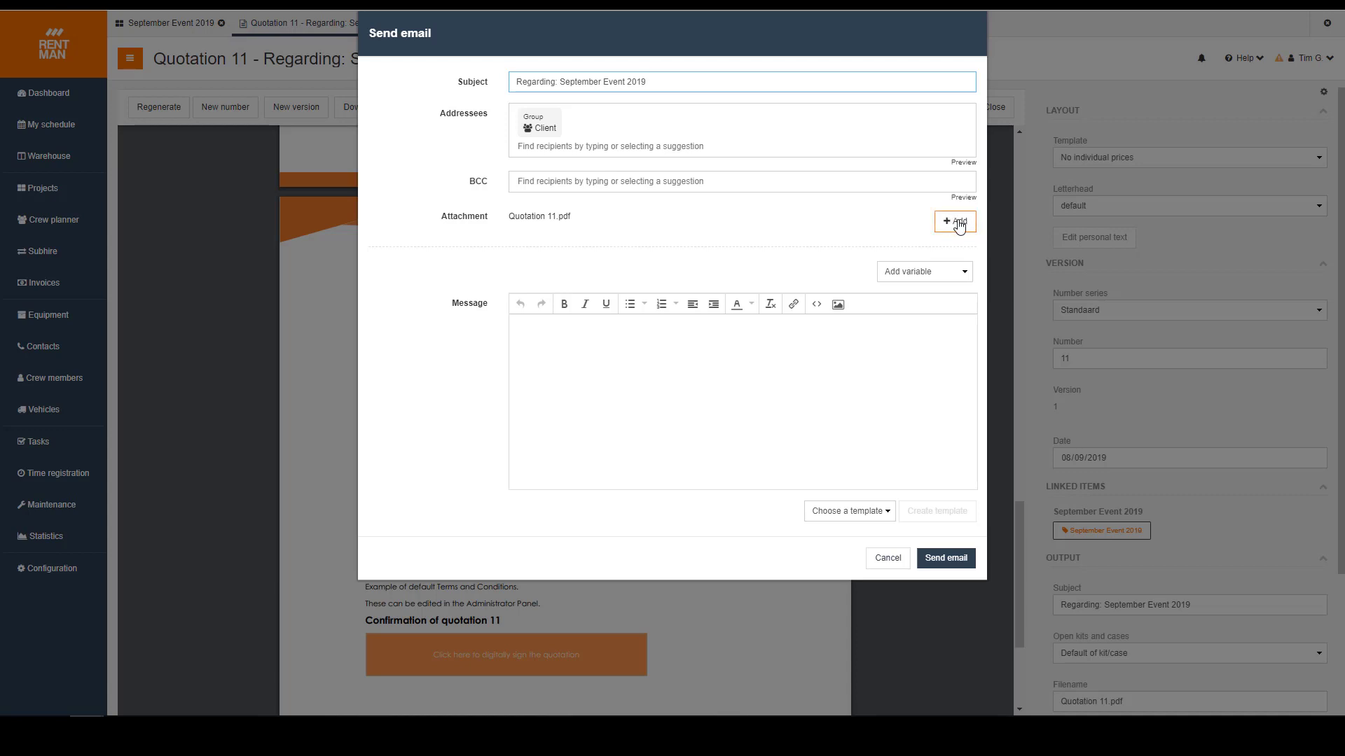
pyautogui.click(593, 355)
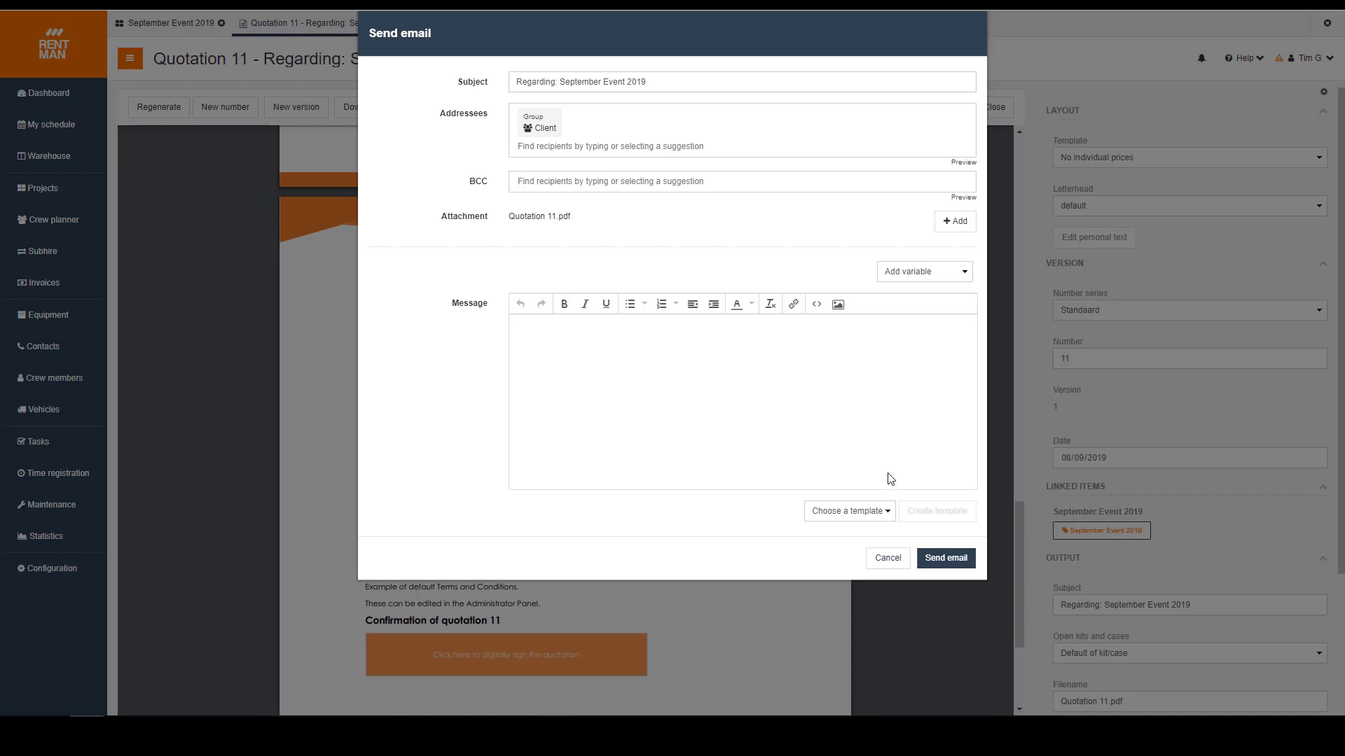
pyautogui.click(888, 513)
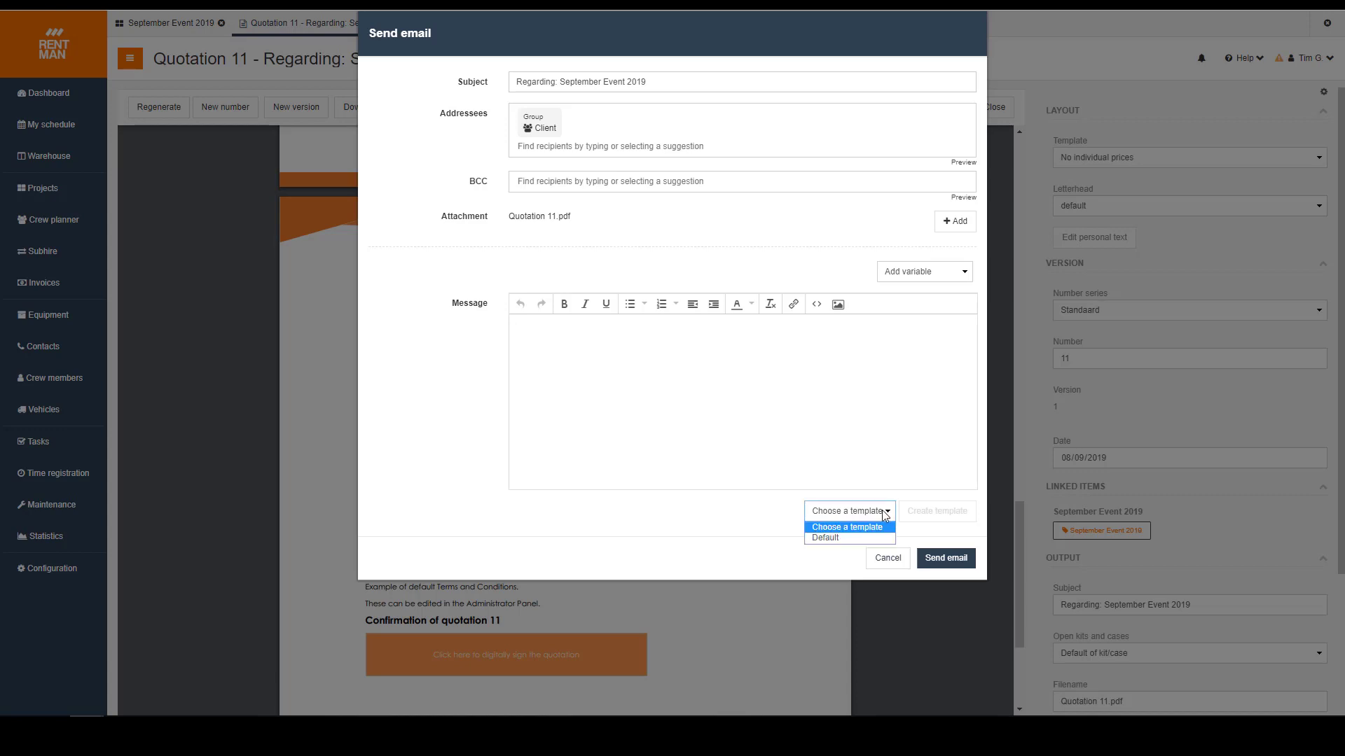
pyautogui.click(852, 537)
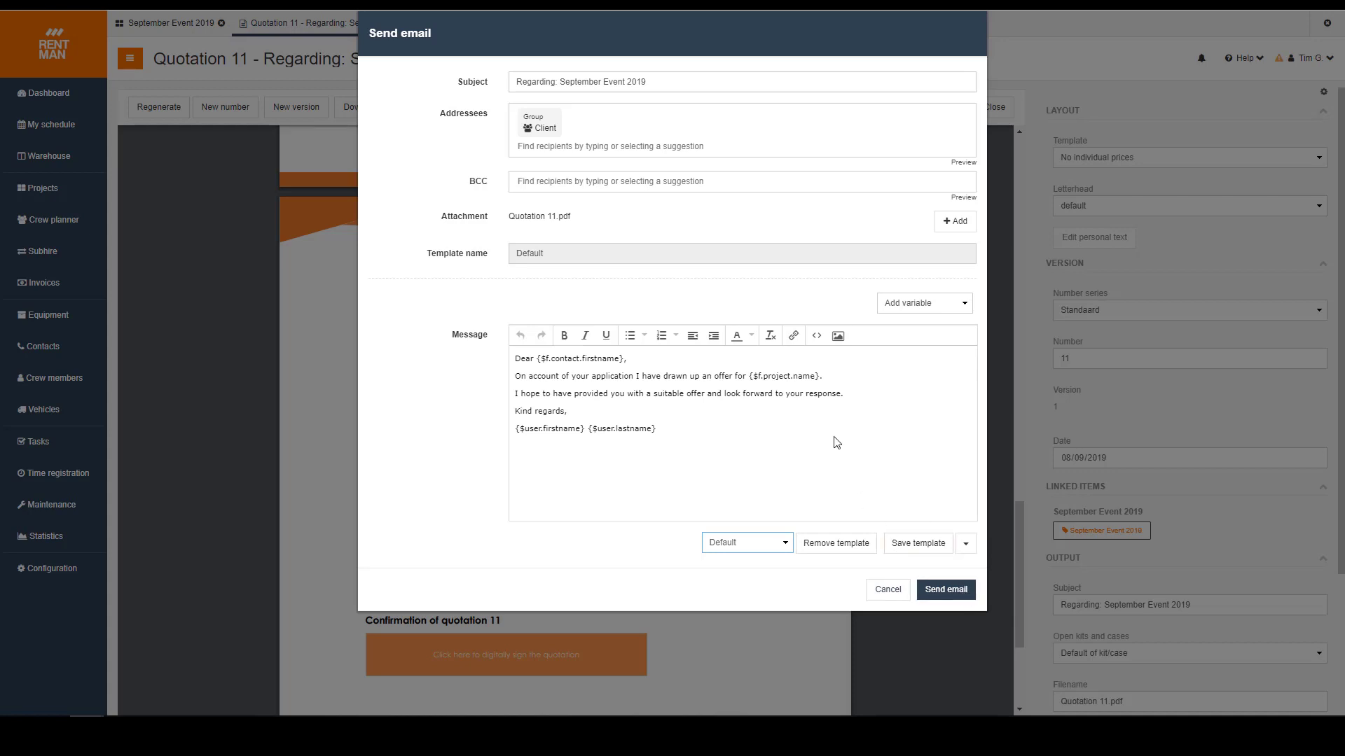
pyautogui.click(889, 590)
# Step: Check the quotation's totals and confirmation section, then view its digital signing page and try the signature field in the acceptance form
pyautogui.scroll(-2, 703, 252)
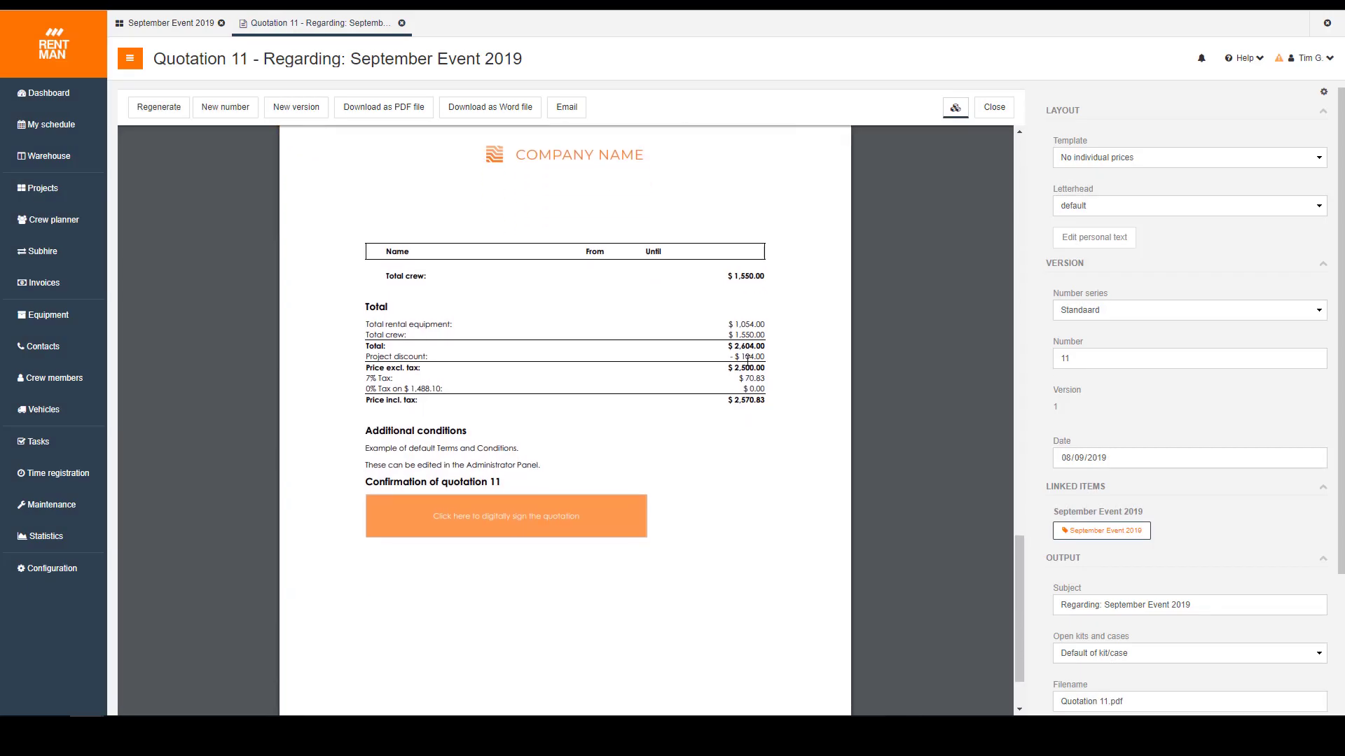
pyautogui.scroll(1, 733, 428)
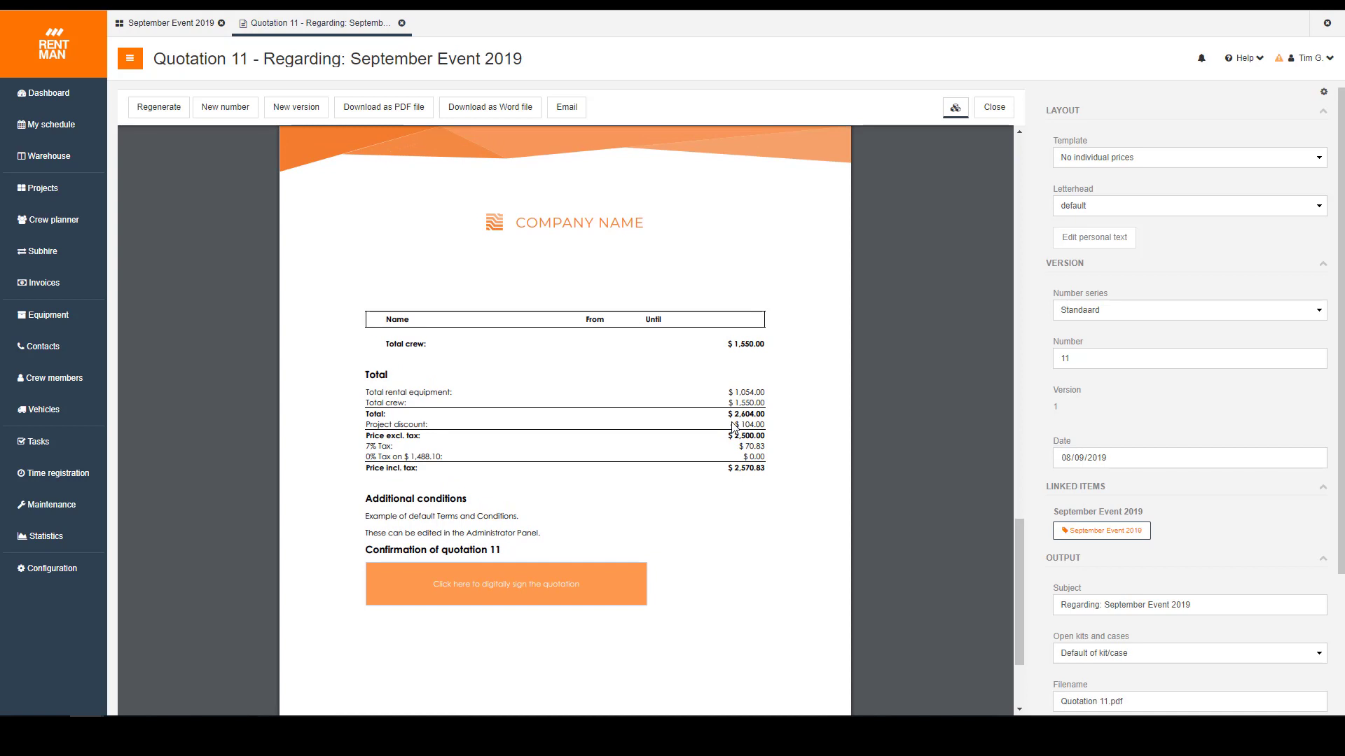
pyautogui.scroll(-2, 736, 375)
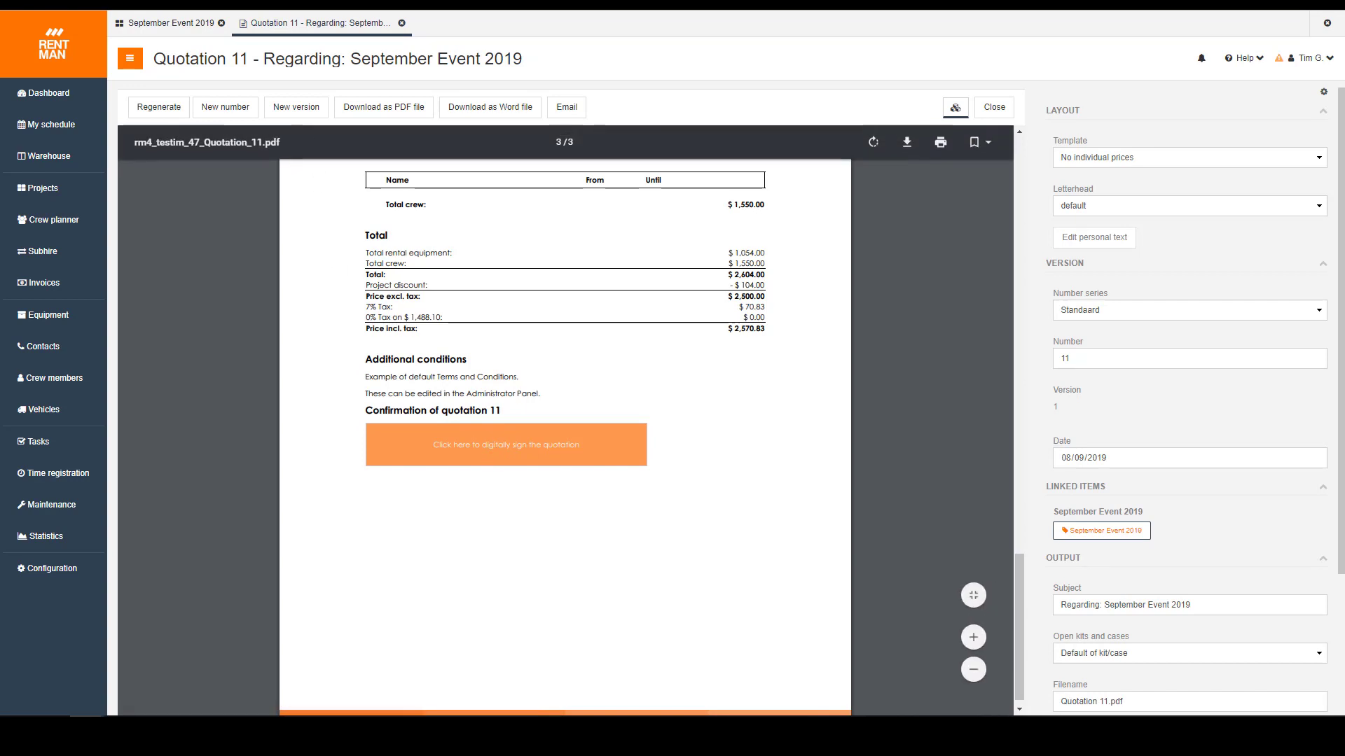
pyautogui.hotkey('ctrl', 'Tab')
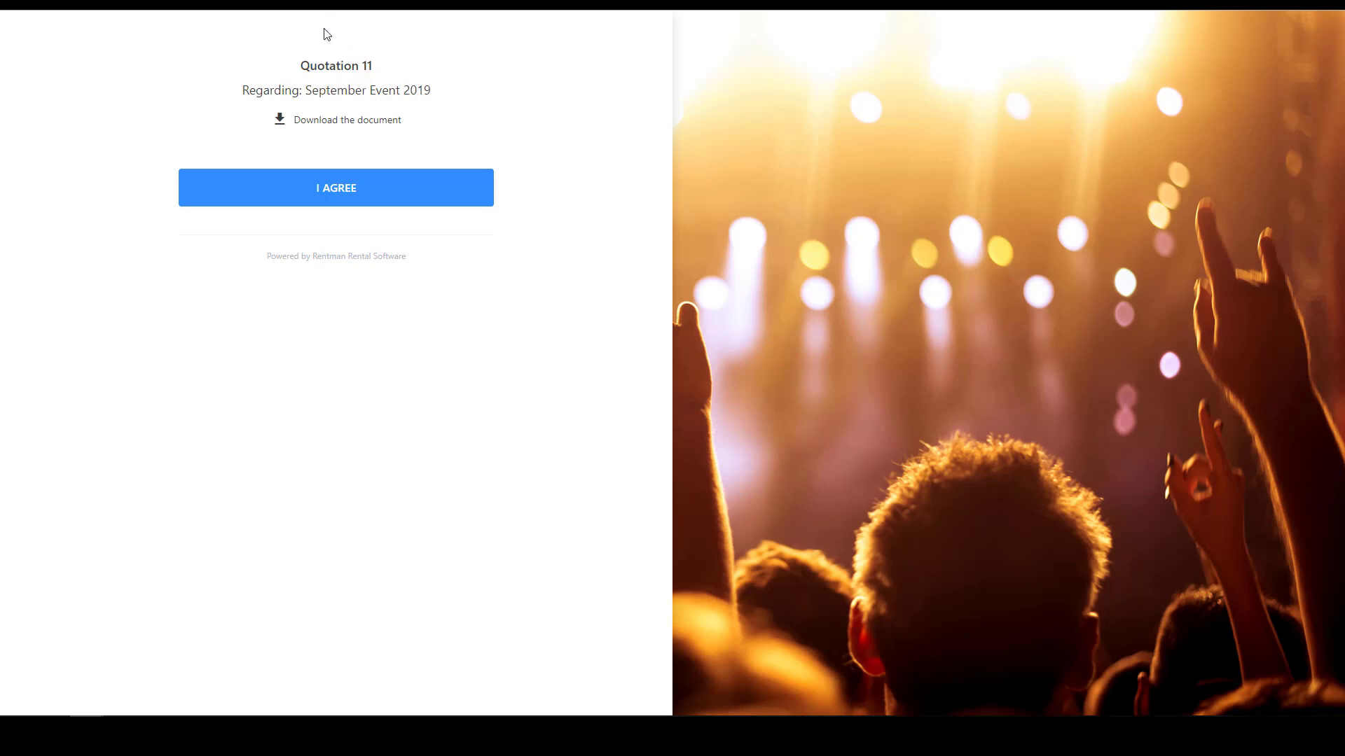
pyautogui.click(366, 191)
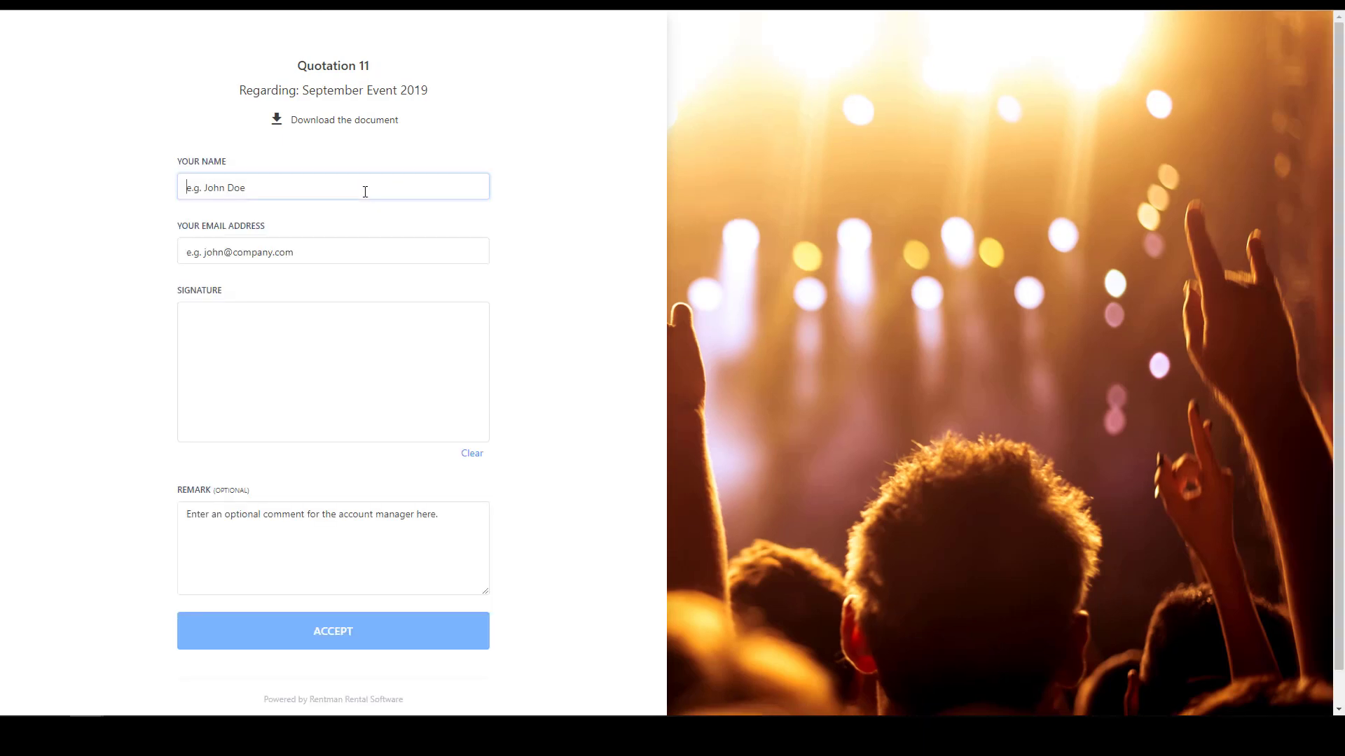
pyautogui.moveTo(269, 357); pyautogui.dragTo(413, 382)
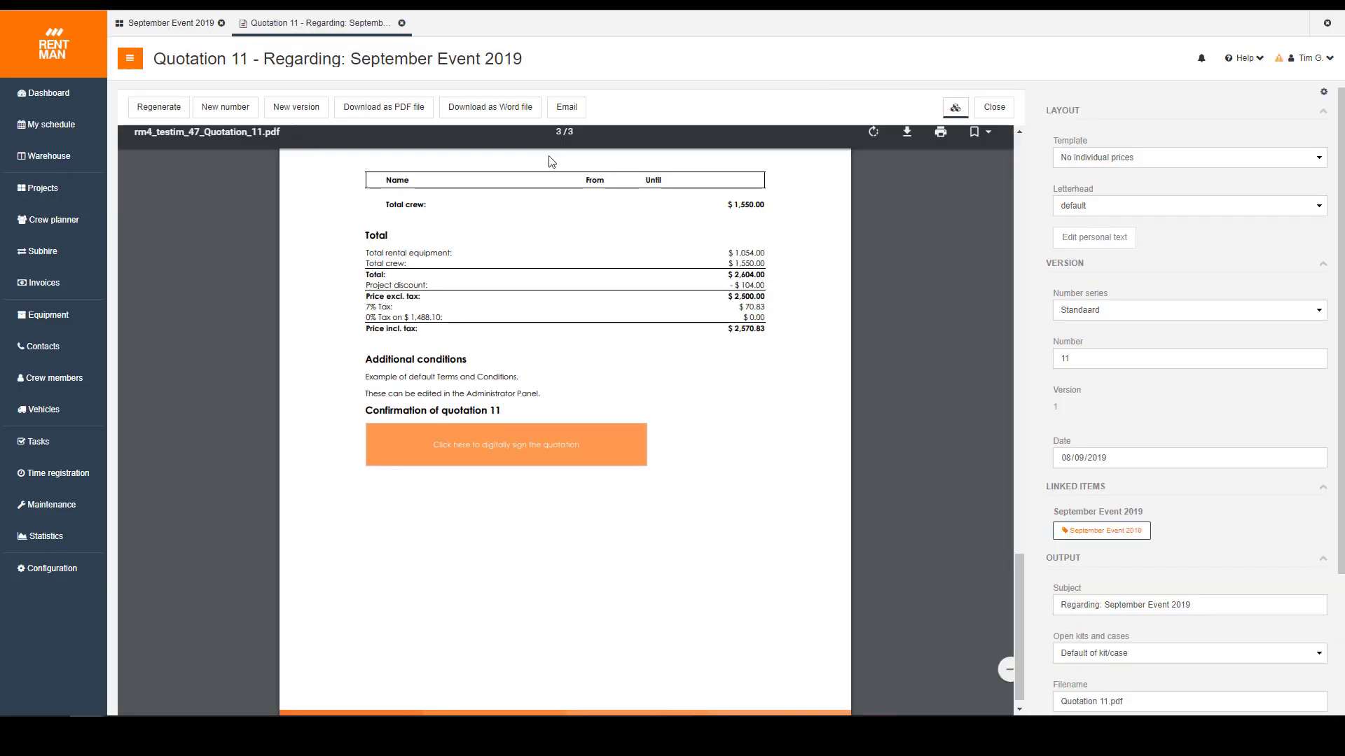
# Step: Close the quotation and return to the general details of the September Event 2019 project
pyautogui.scroll(2, 932, 248)
pyautogui.scroll(8, 926, 283)
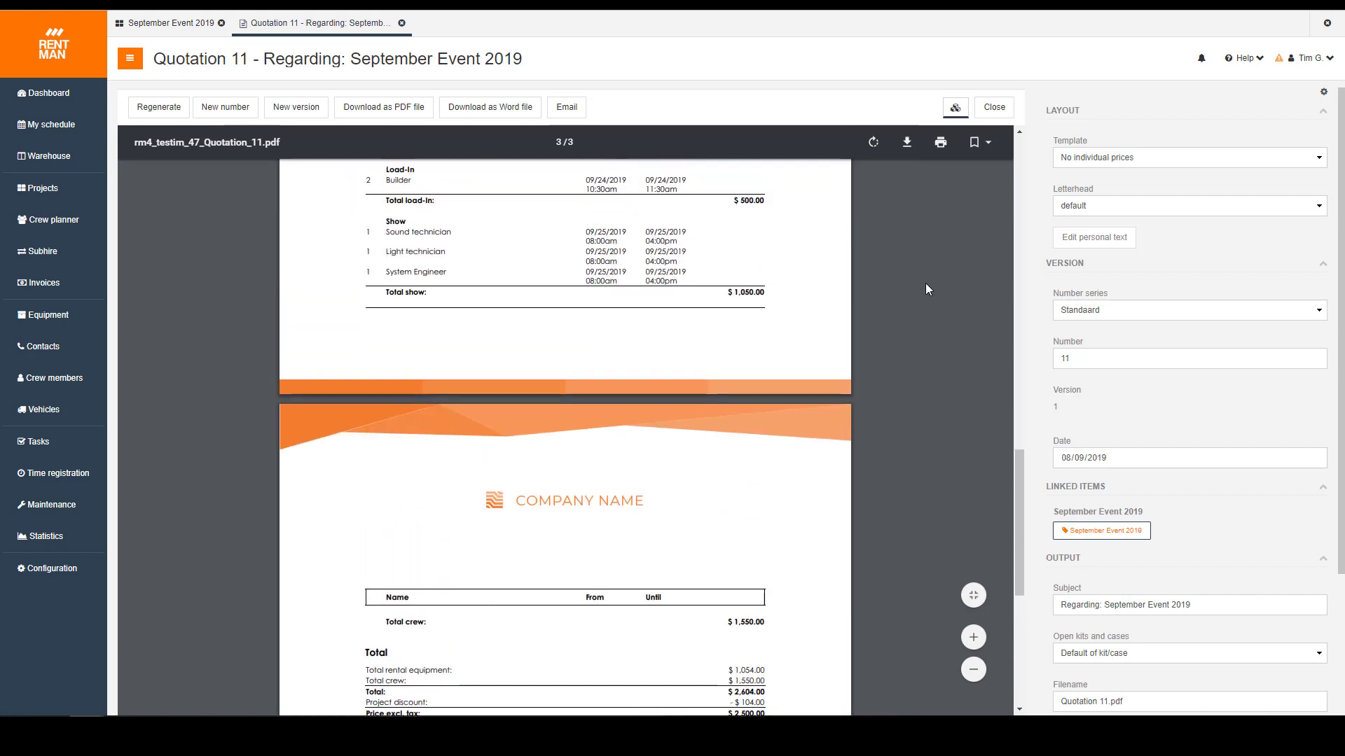
pyautogui.click(999, 107)
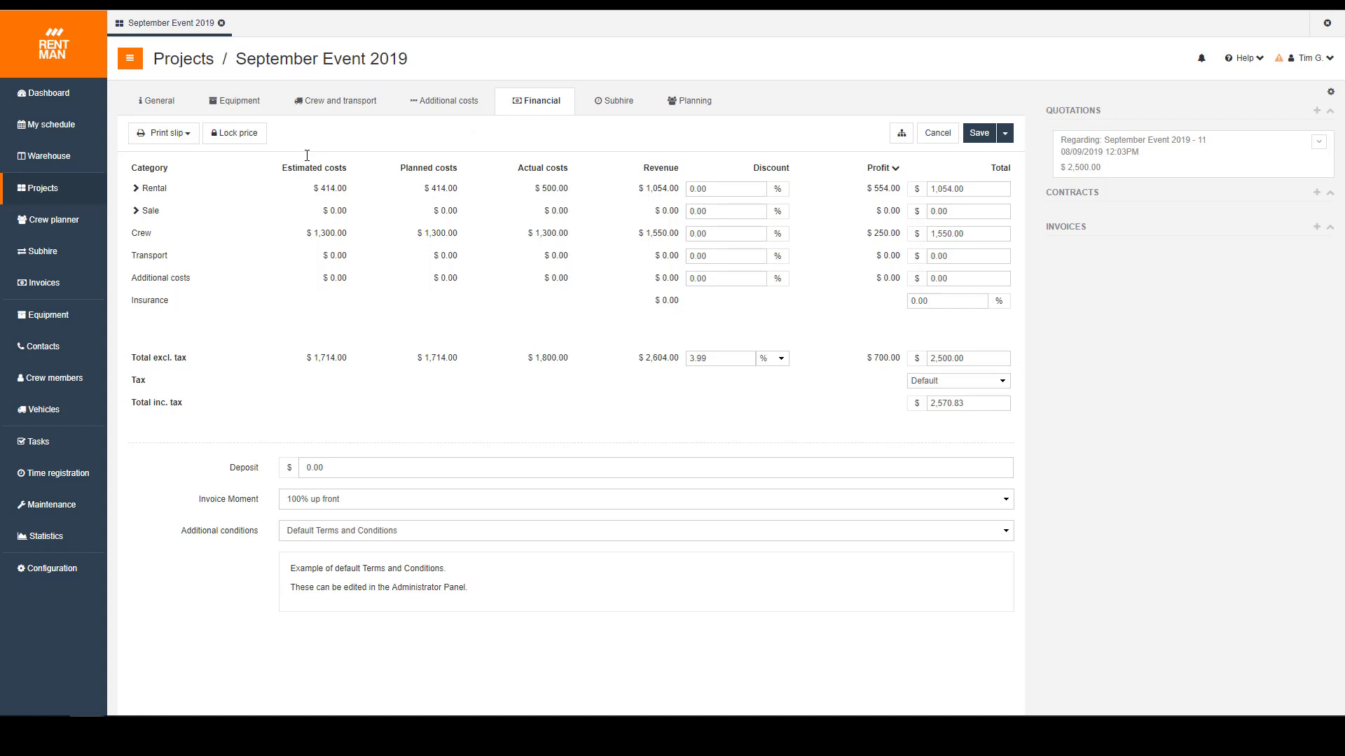
pyautogui.click(160, 100)
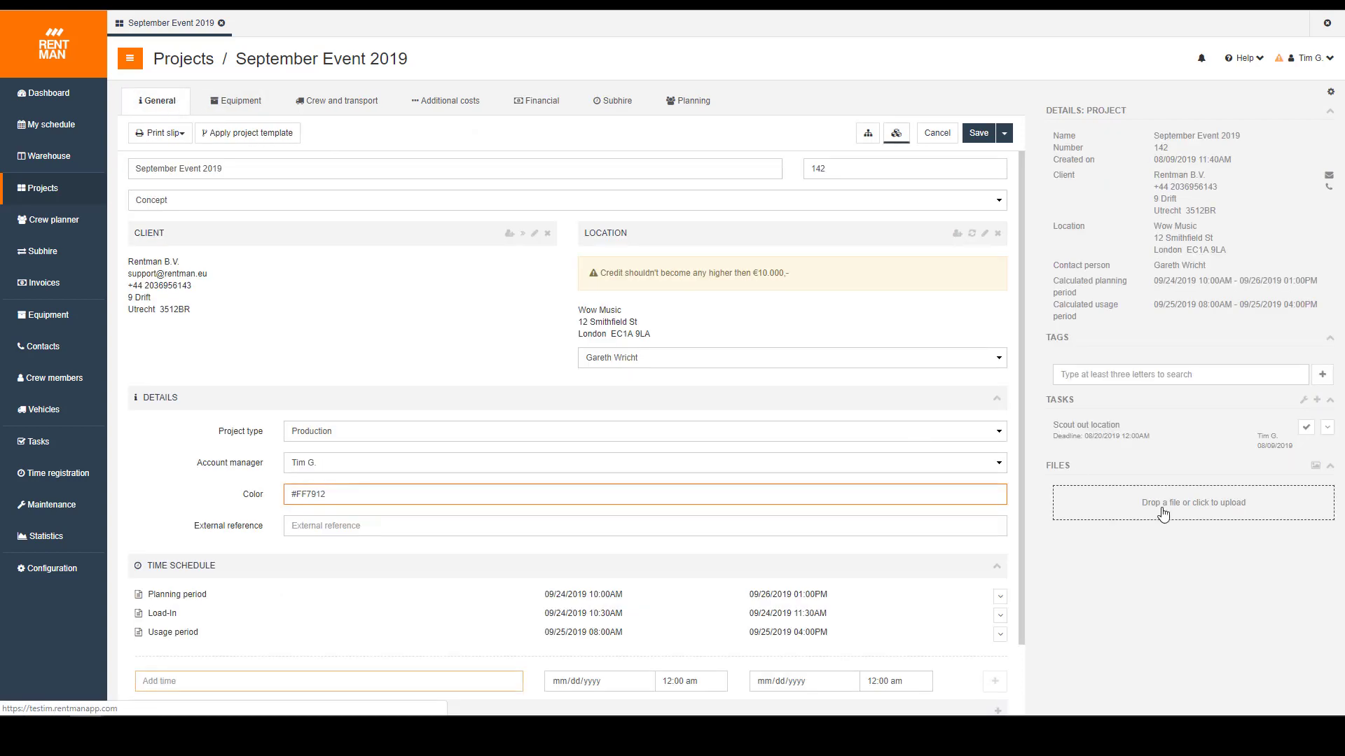